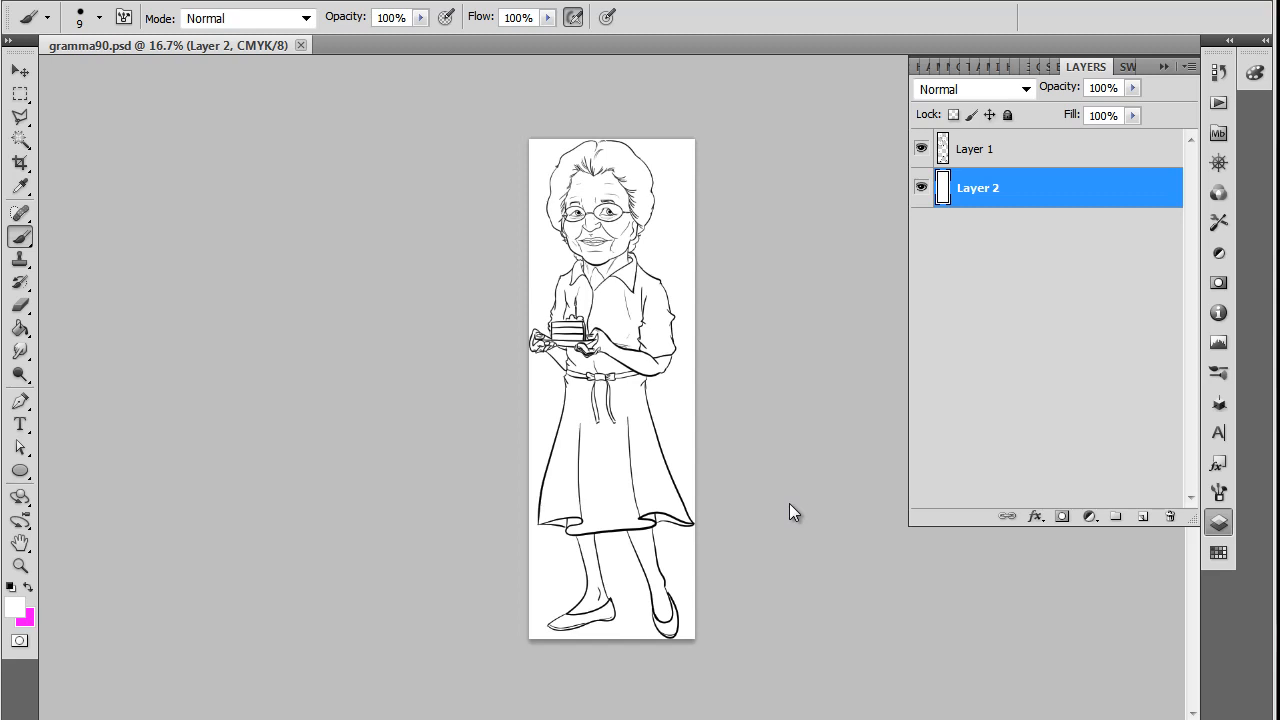
Add a new empty layer directly above Layer 2, beneath the line art layer
scroll(803, 486, "up", 8)
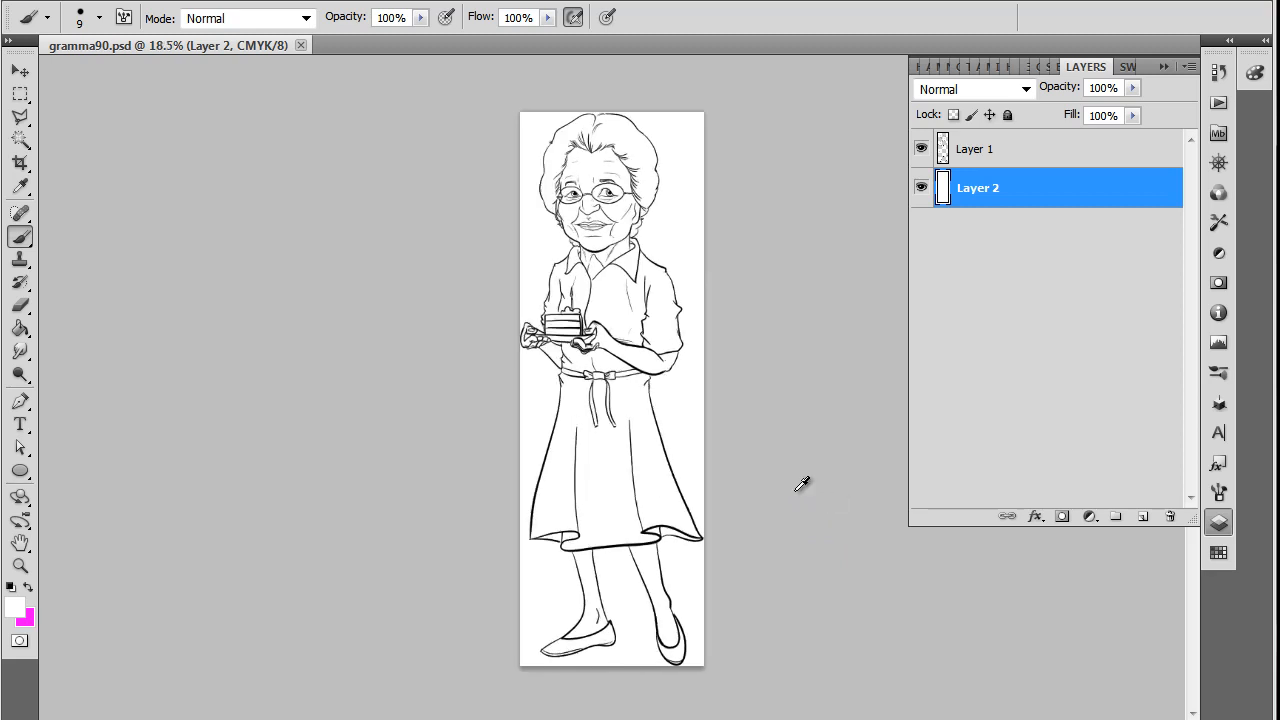
scroll(800, 560, "up", 5)
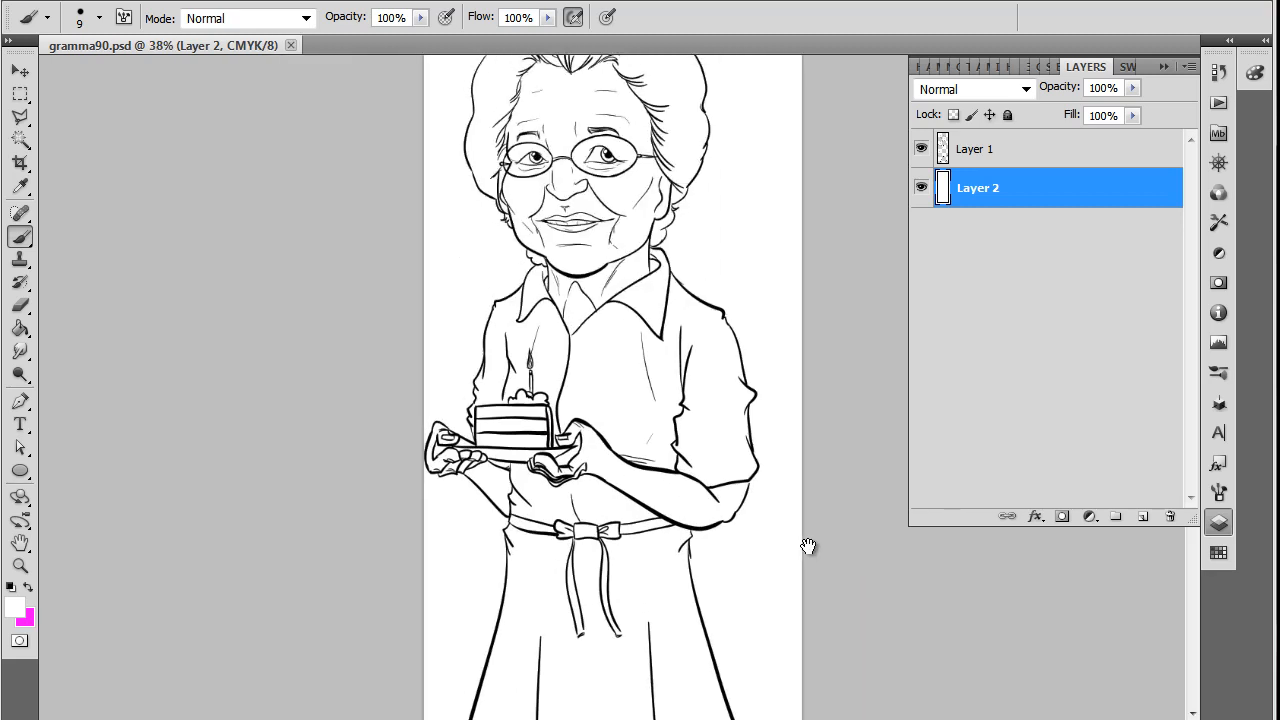
scroll(806, 540, "up", 2)
left_click_drag(808, 513, 826, 615)
left_click(1142, 516)
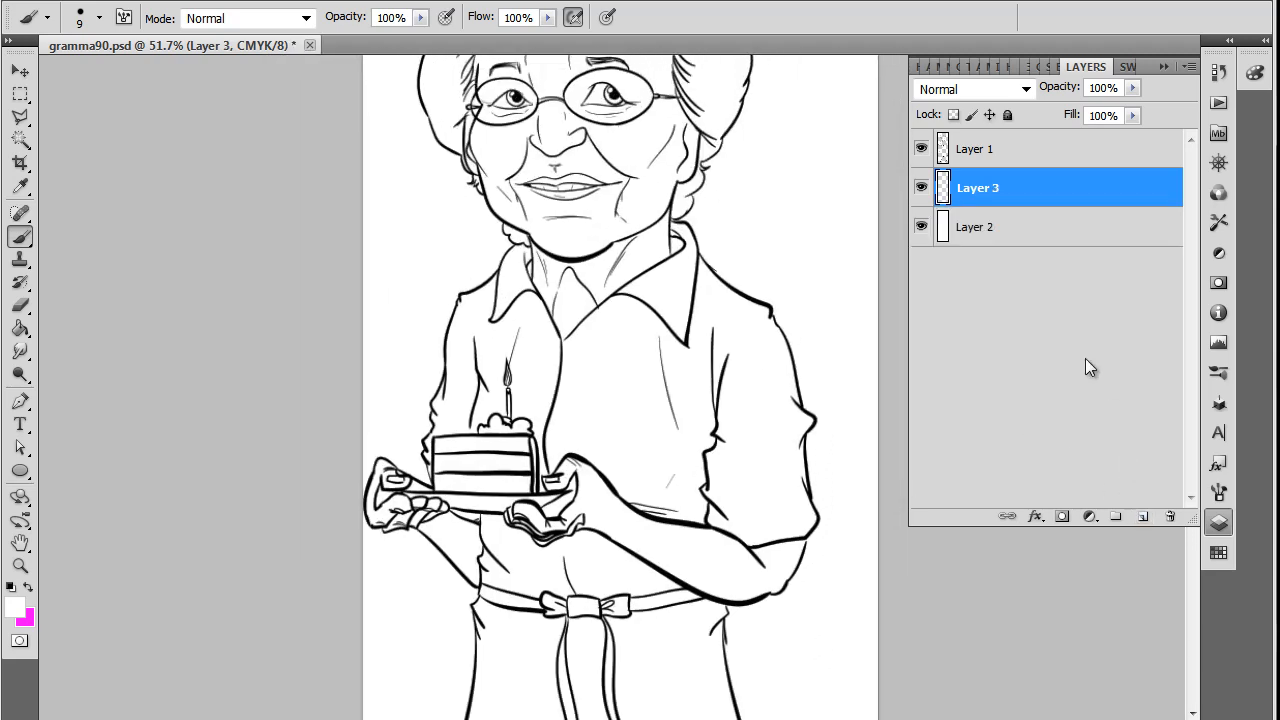
Set the foreground colour to black for drawing on the woman's blouse
key("ctrl+plus")
key("ctrl+plus")
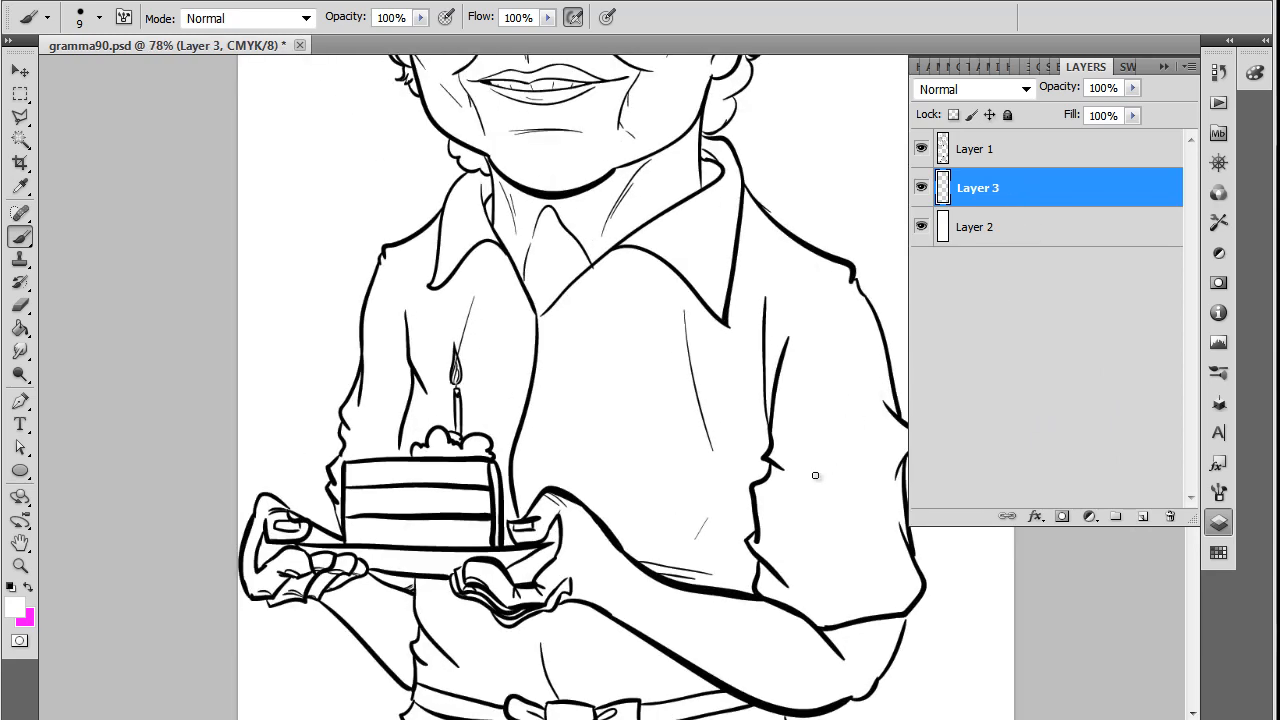
left_click_drag(821, 516, 768, 508)
scroll(310, 600, "up", 3)
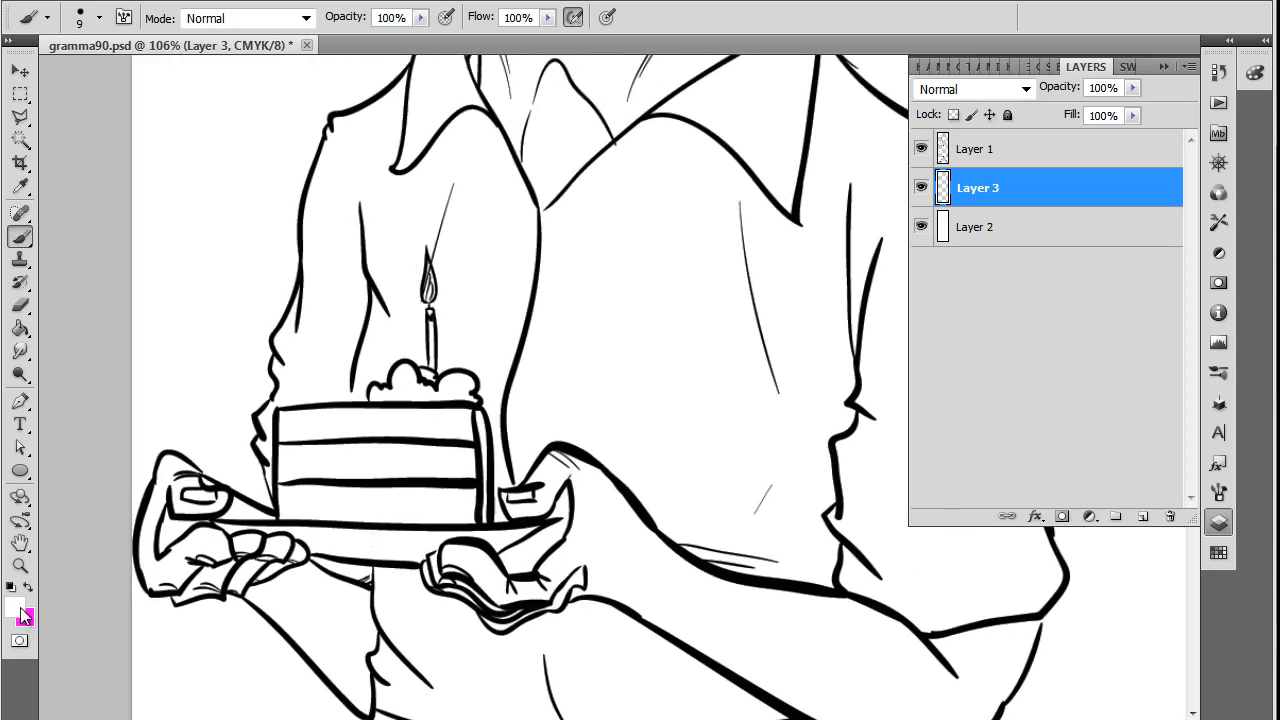
left_click(20, 609)
left_click_drag(522, 334, 231, 630)
left_click(847, 121)
scroll(669, 387, "up", 3)
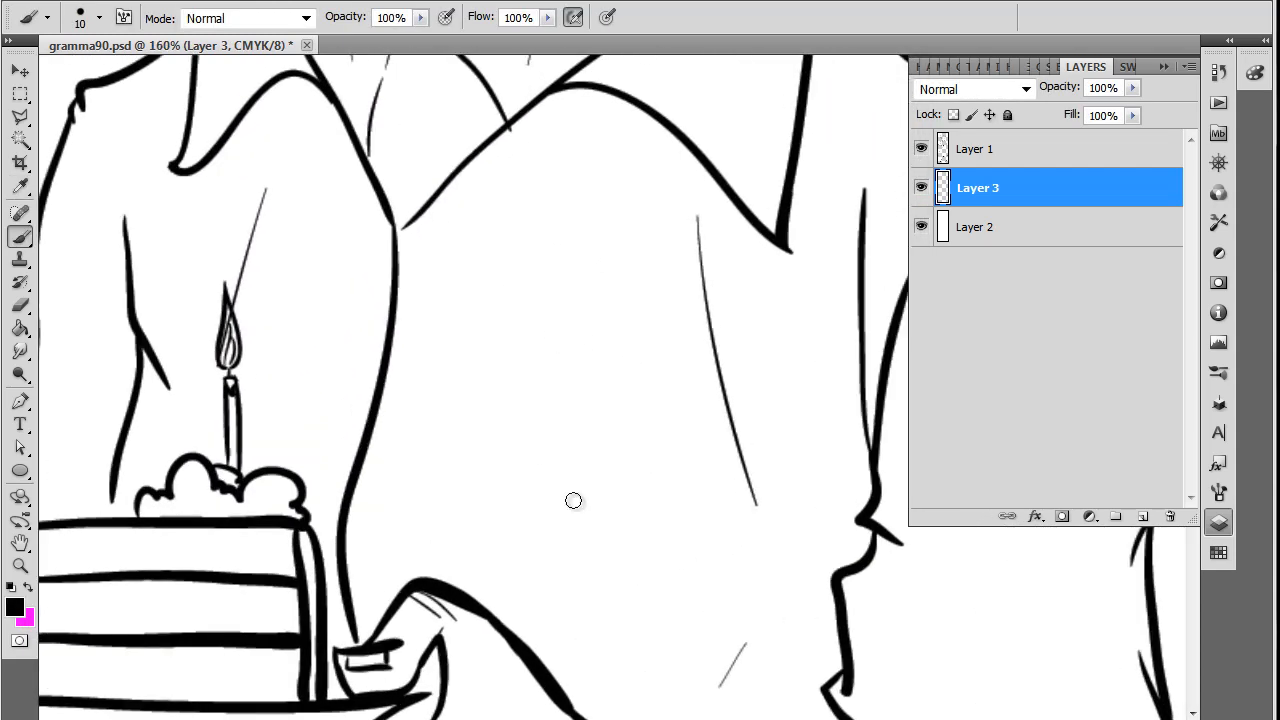
Undo a short test stroke, choose the hard round 9 px brush and turn off its Transfer option
mouse_move(556, 399)
left_mouse_down()
mouse_move(540, 429)
mouse_move(566, 444)
left_mouse_up()
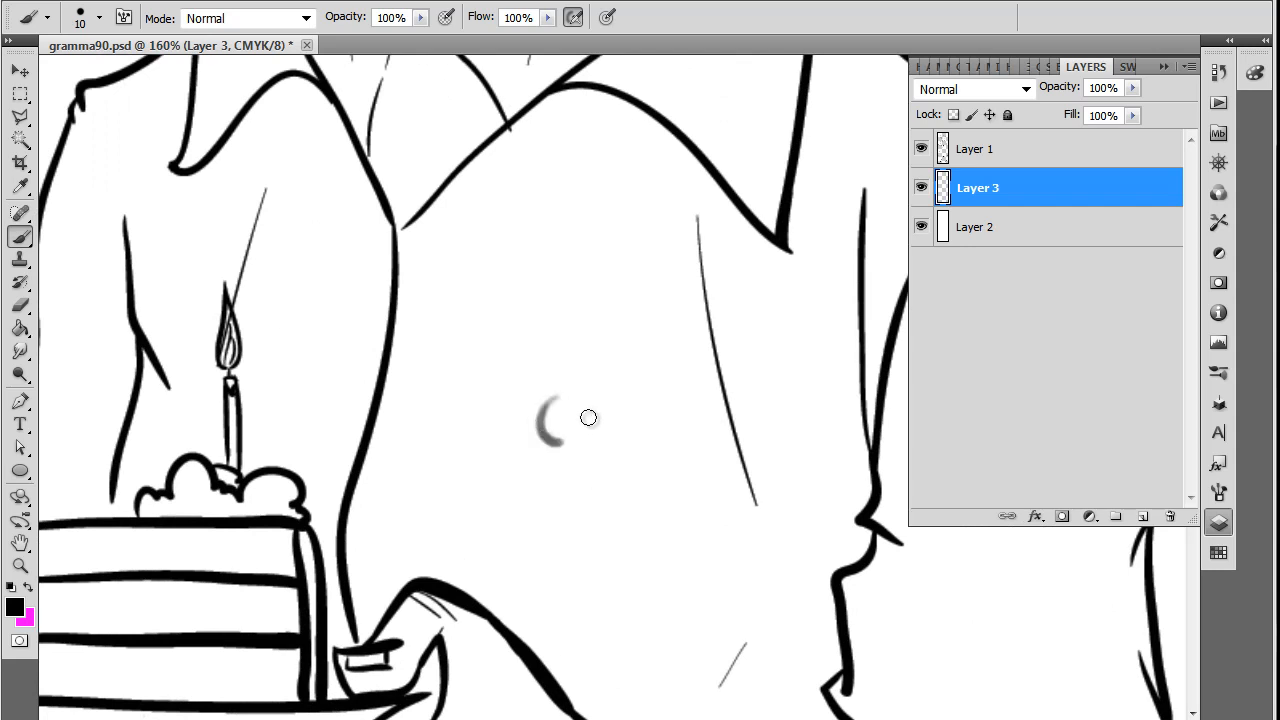
key("ctrl+z")
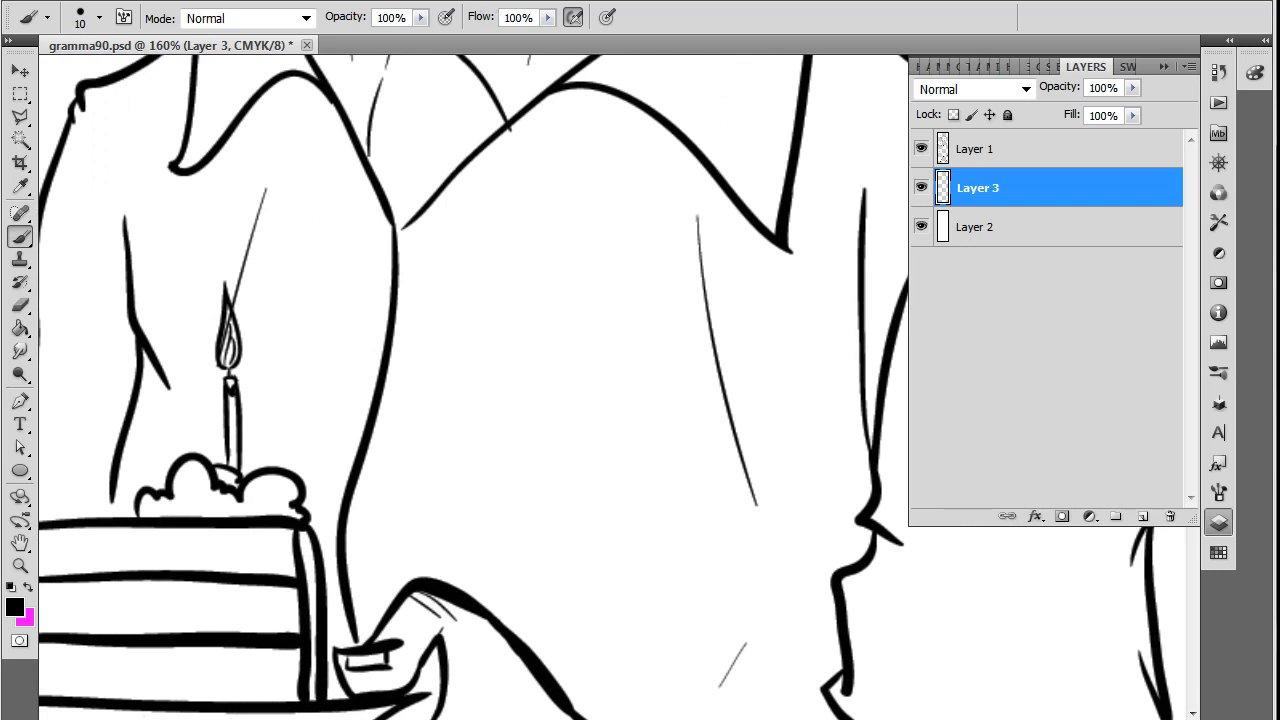
left_click(100, 18)
left_click(199, 252)
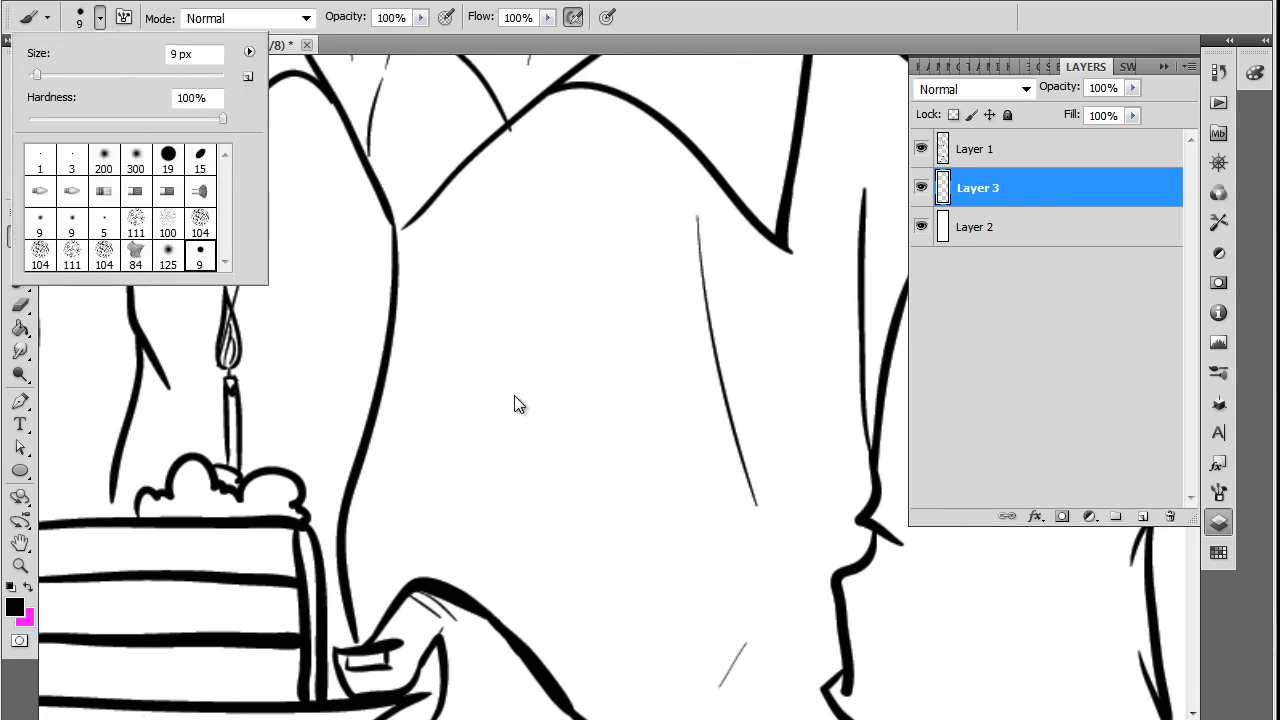
left_click(1225, 510)
left_click(1221, 495)
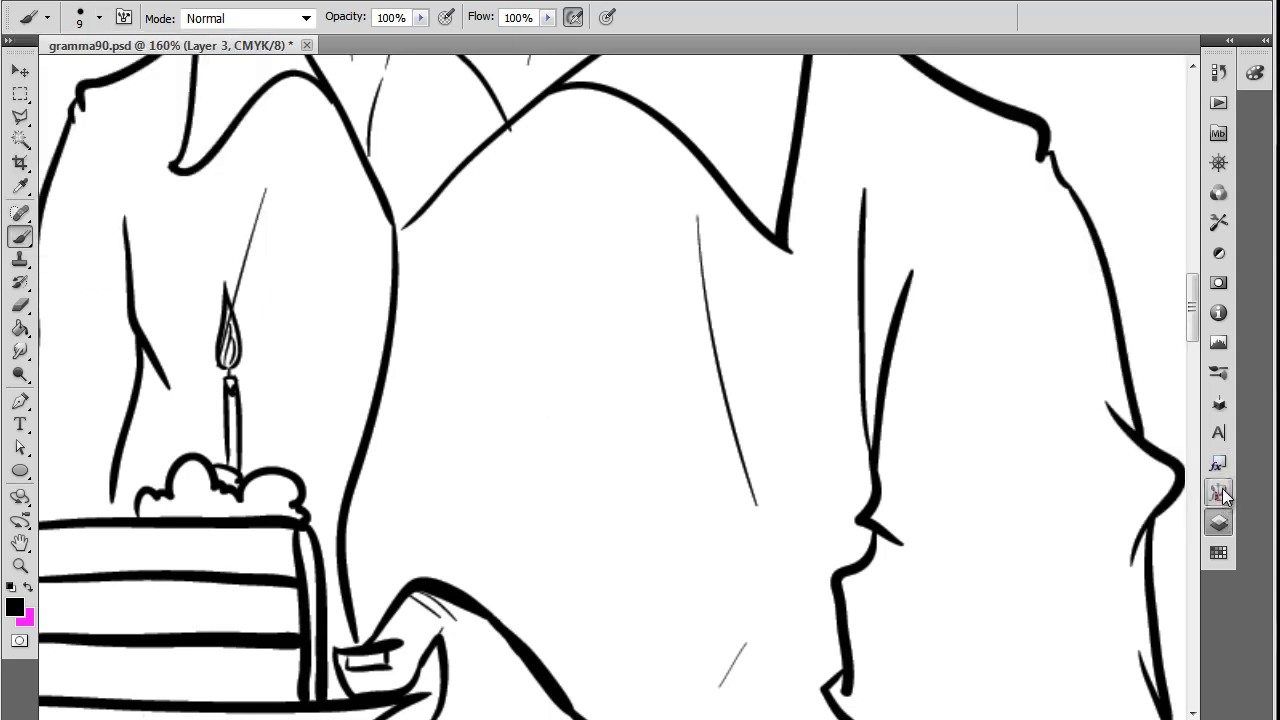
left_click(1222, 498)
left_click(1222, 491)
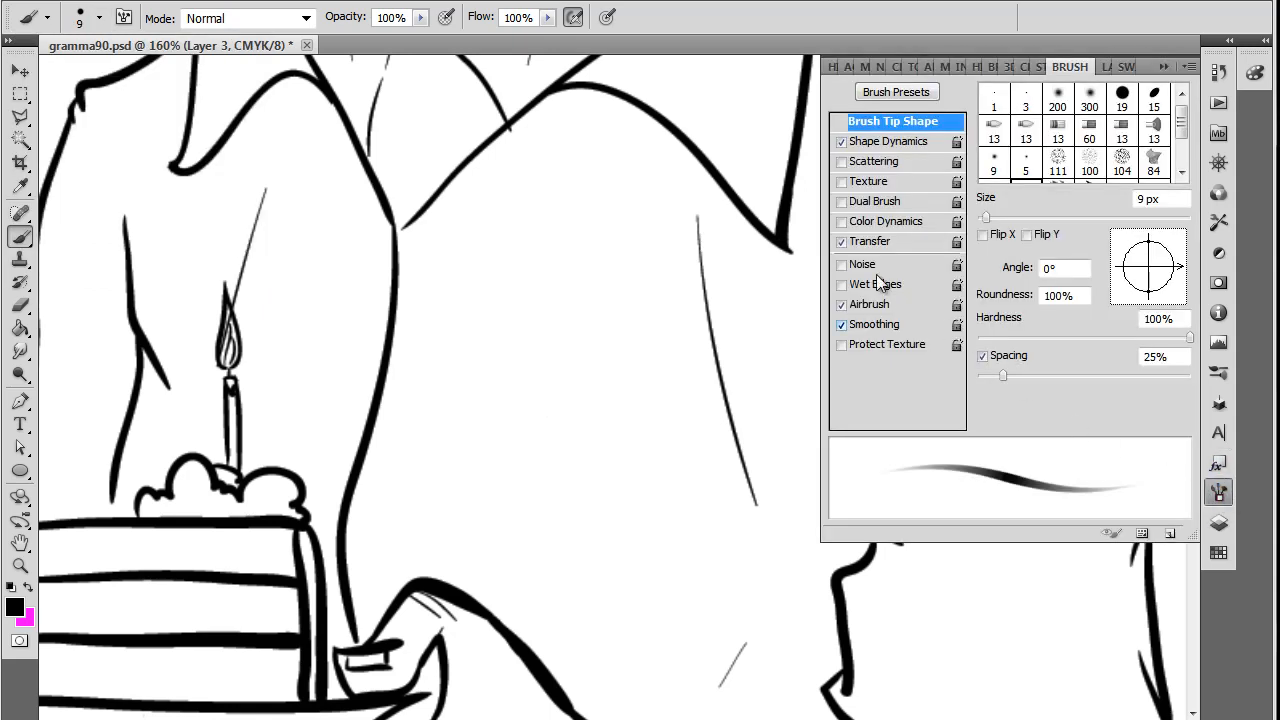
left_click(841, 242)
left_click(1164, 66)
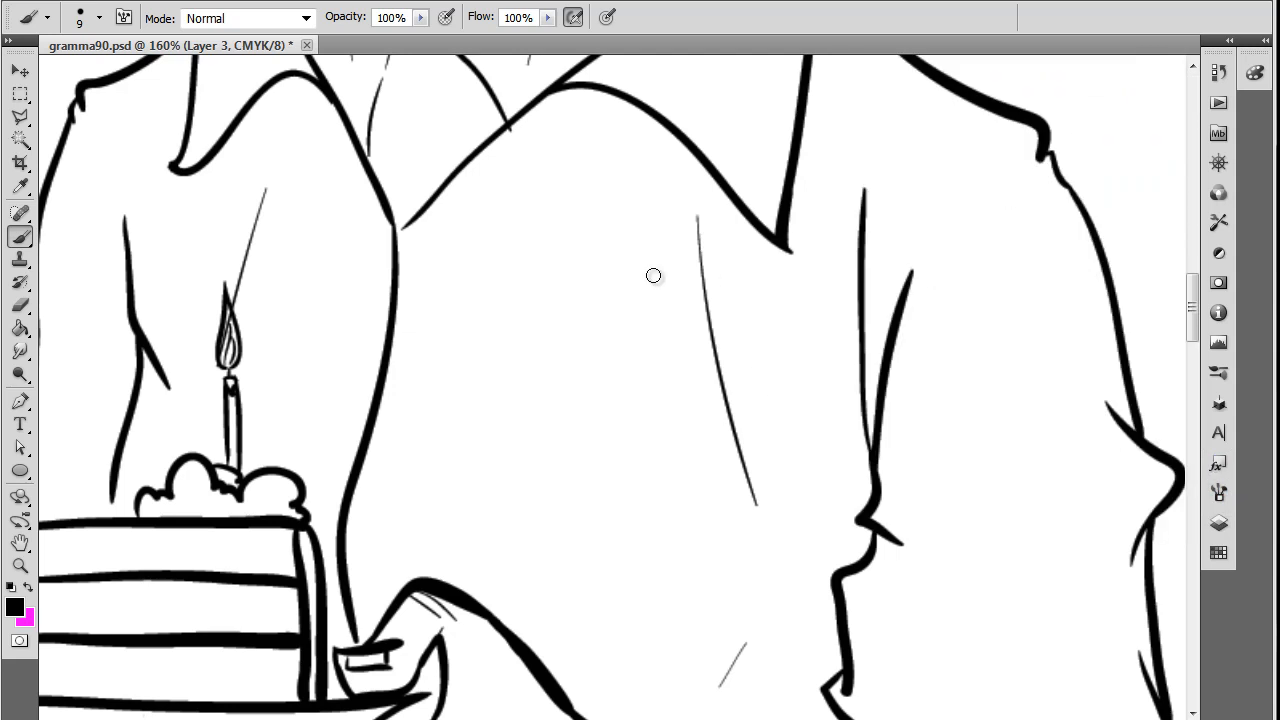
Draw a small ring in the middle of the blouse front as the flower's centre
mouse_move(527, 374)
left_mouse_down()
mouse_move(527, 408)
mouse_move(547, 370)
left_mouse_up()
key("ctrl+alt+z")
key("ctrl+alt+z")
With a 6 px brush, outline three narrow pointed petals above, below and to the lower right of the ring
key("bracketright")
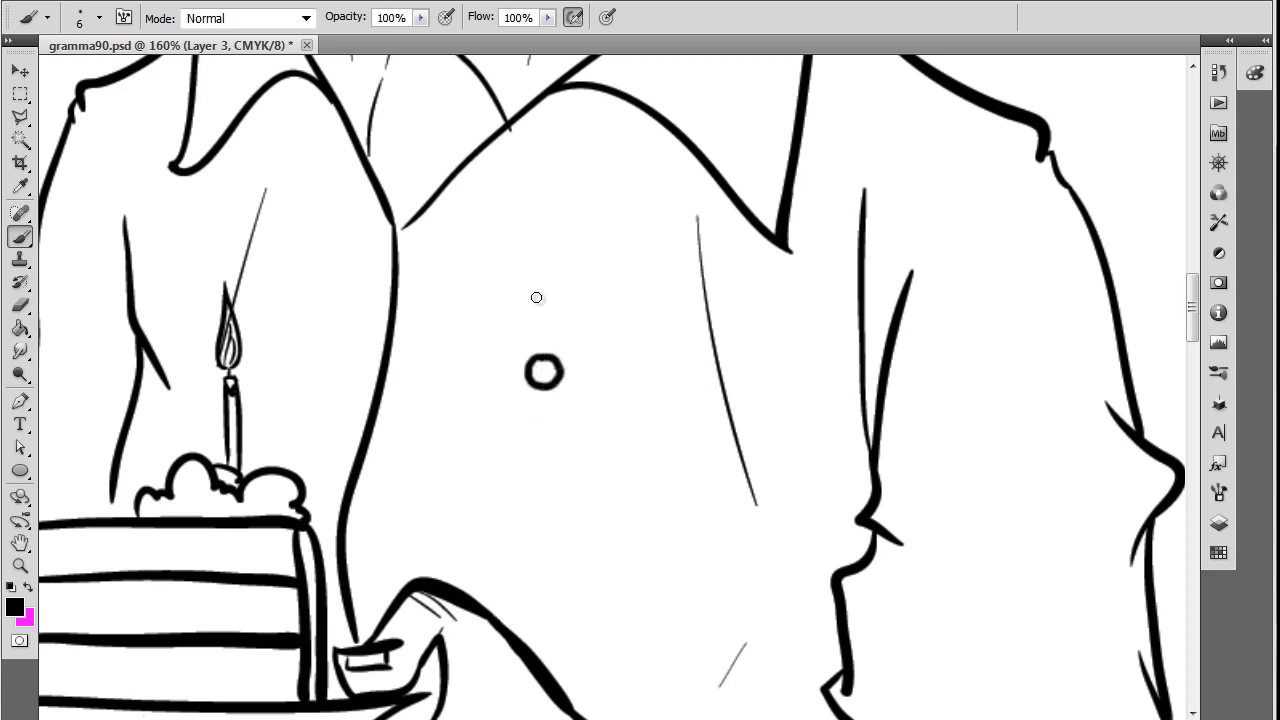
left_click_drag(548, 342, 568, 228)
left_click_drag(559, 331, 568, 233)
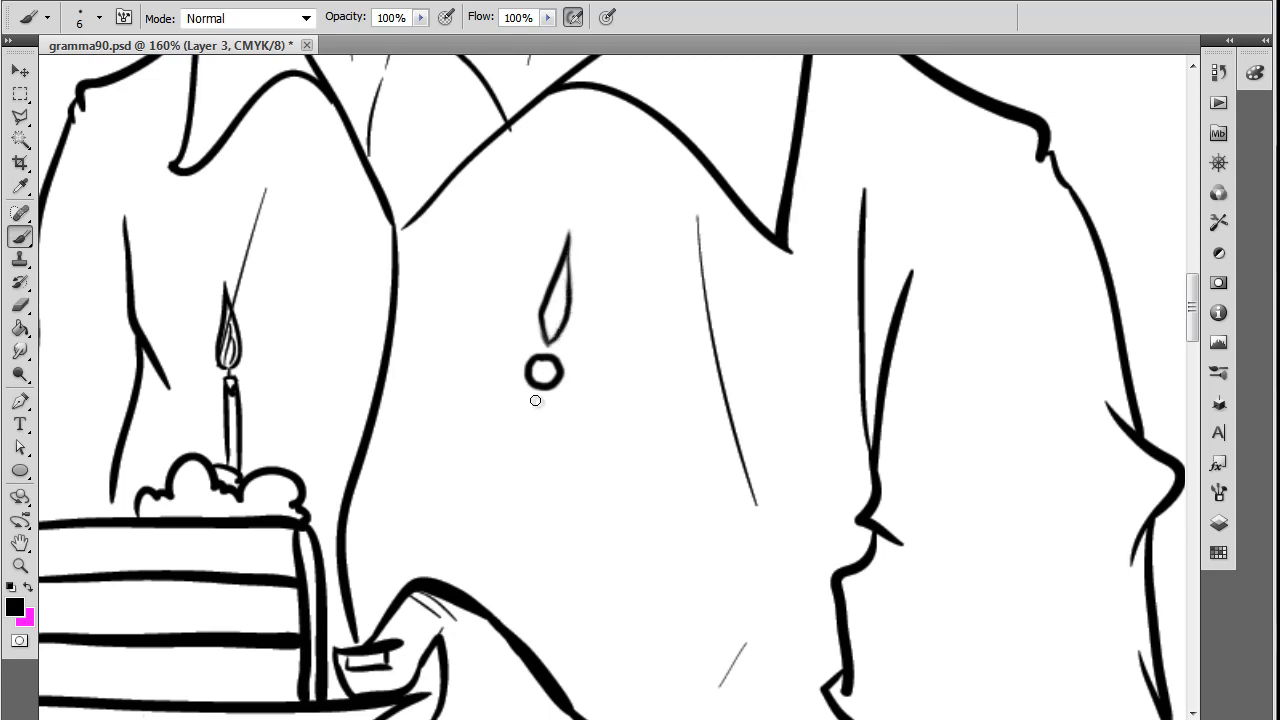
left_click_drag(526, 434, 530, 482)
left_click_drag(538, 402, 530, 484)
left_click_drag(562, 398, 621, 455)
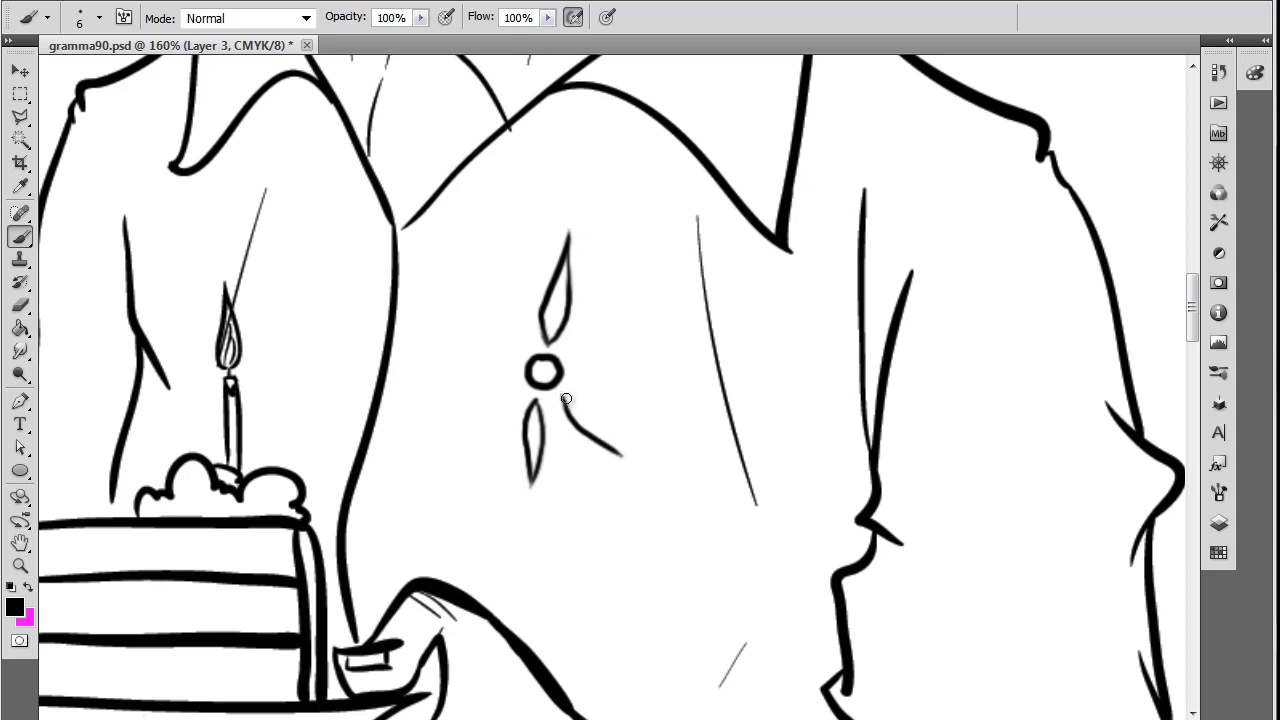
left_click_drag(566, 399, 626, 455)
Outline three more narrow pointed petals at the upper left, right and left of the ring
left_click_drag(487, 314, 474, 266)
left_click_drag(516, 337, 475, 265)
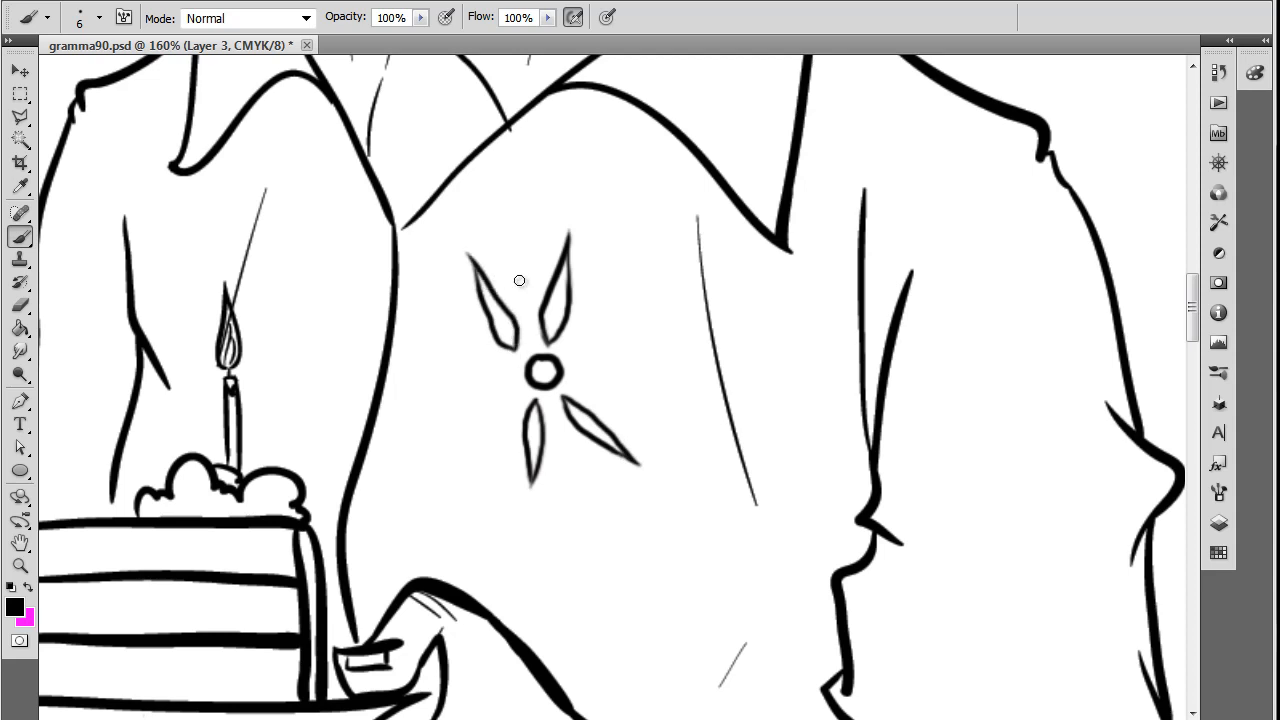
left_click_drag(586, 345, 655, 328)
left_click_drag(576, 363, 676, 330)
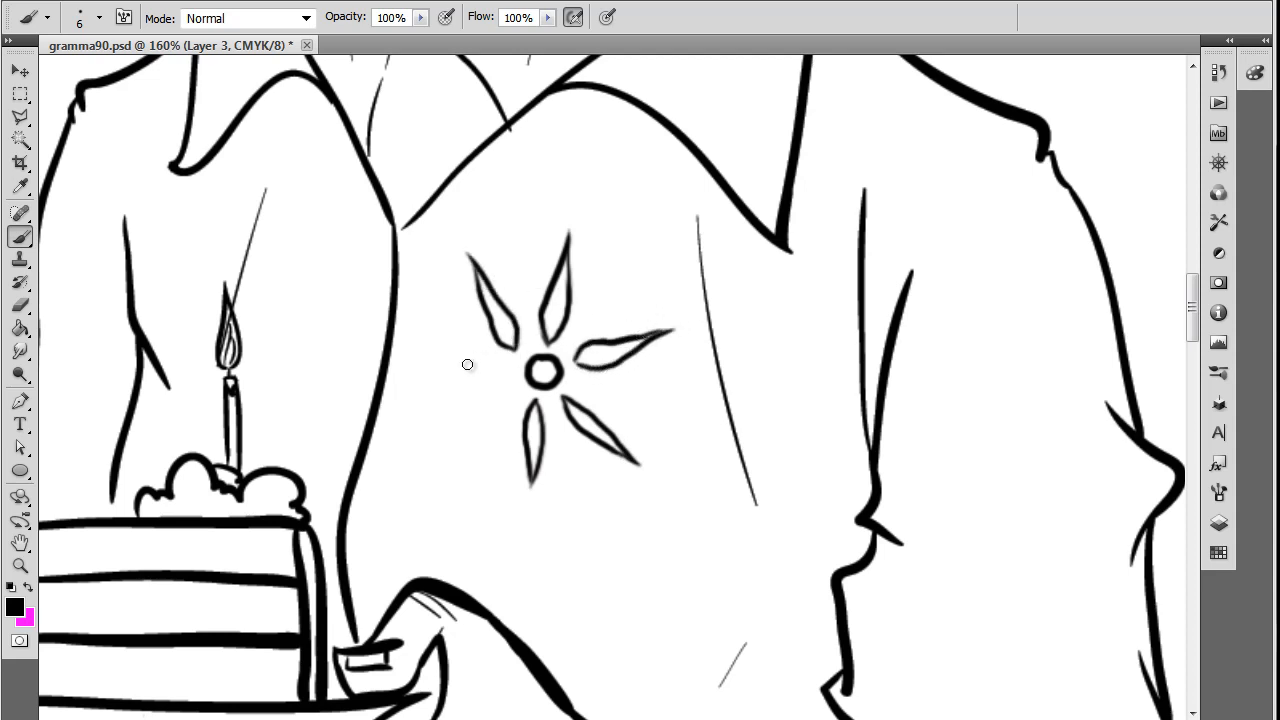
left_click_drag(504, 375, 418, 397)
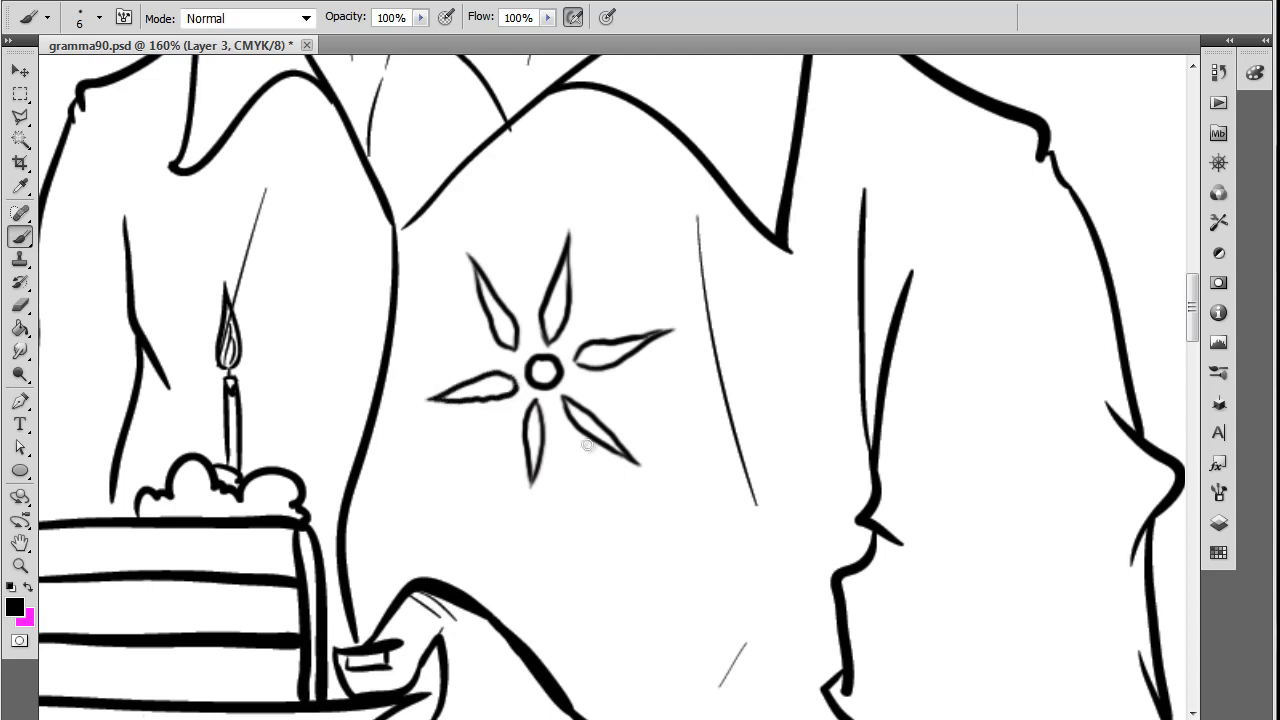
mouse_move(598, 392)
left_mouse_down()
mouse_move(620, 426)
mouse_move(686, 431)
mouse_move(713, 460)
mouse_move(710, 416)
left_mouse_up()
key("ctrl+alt+z")
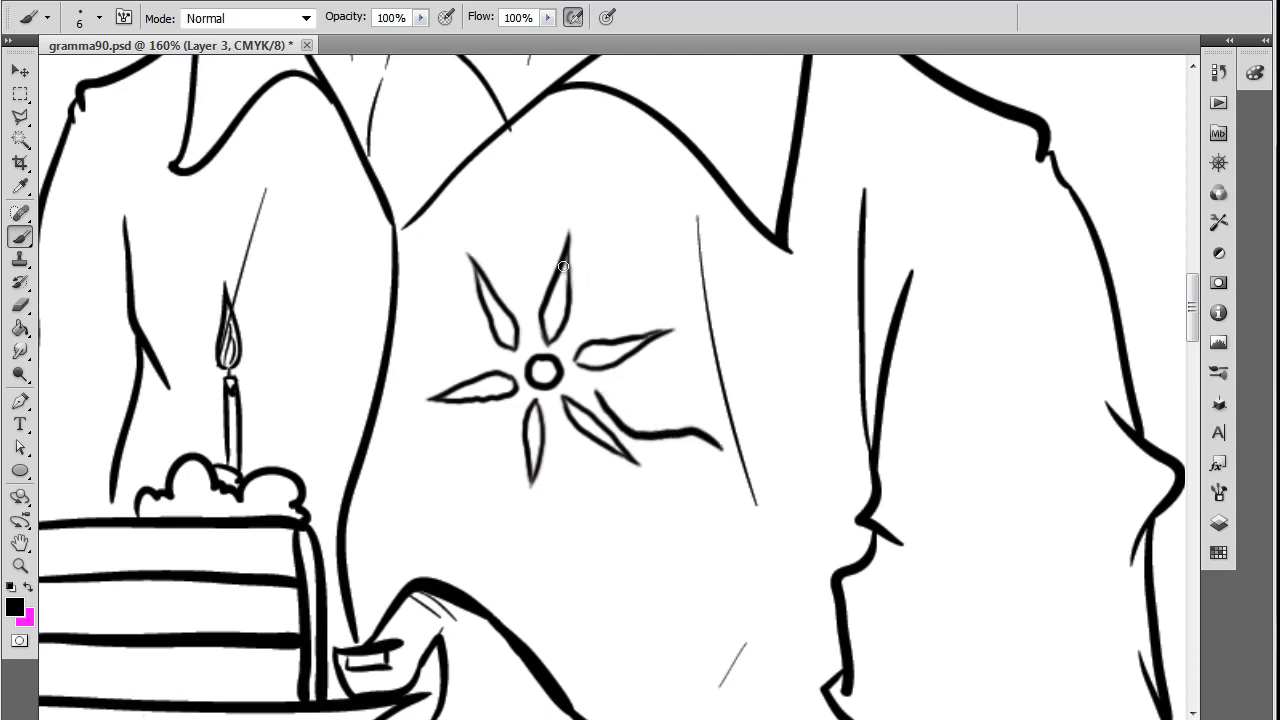
key("ctrl+alt+z")
Draw two broad leaves with a centre vein, one beyond the lower-right petal and one above the two upper petals
left_click_drag(590, 387, 677, 449)
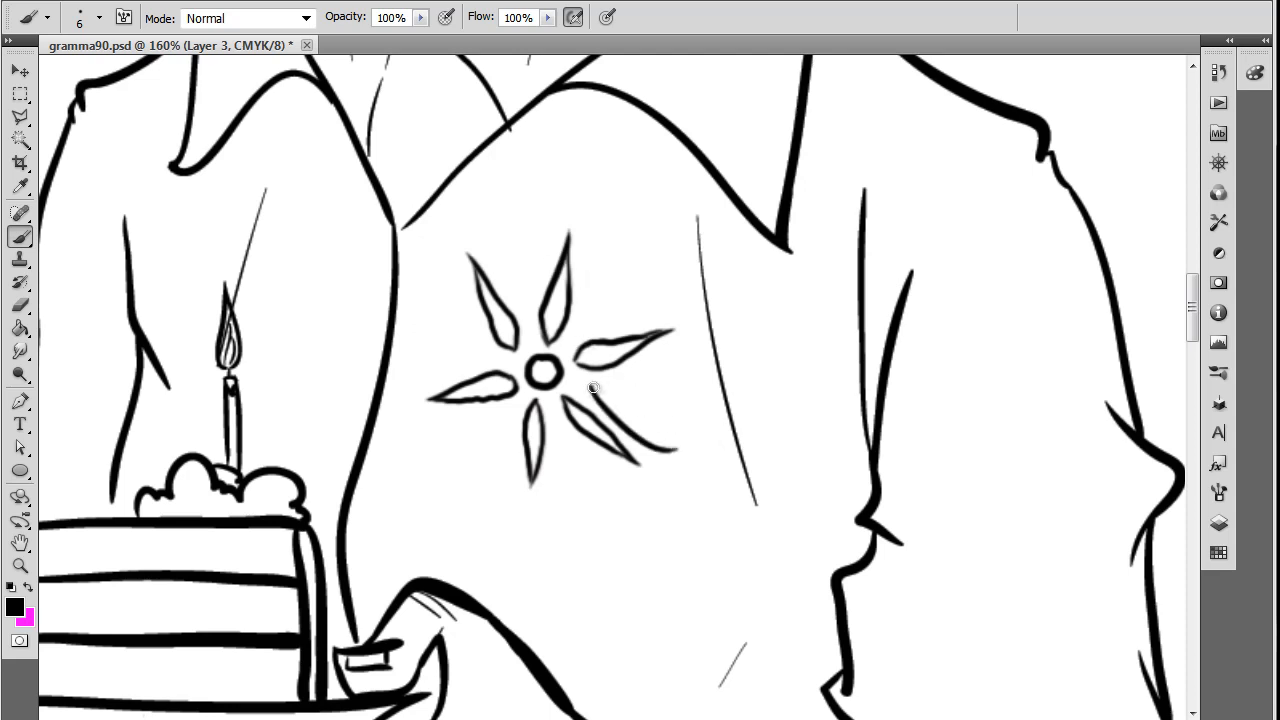
left_click_drag(593, 388, 702, 444)
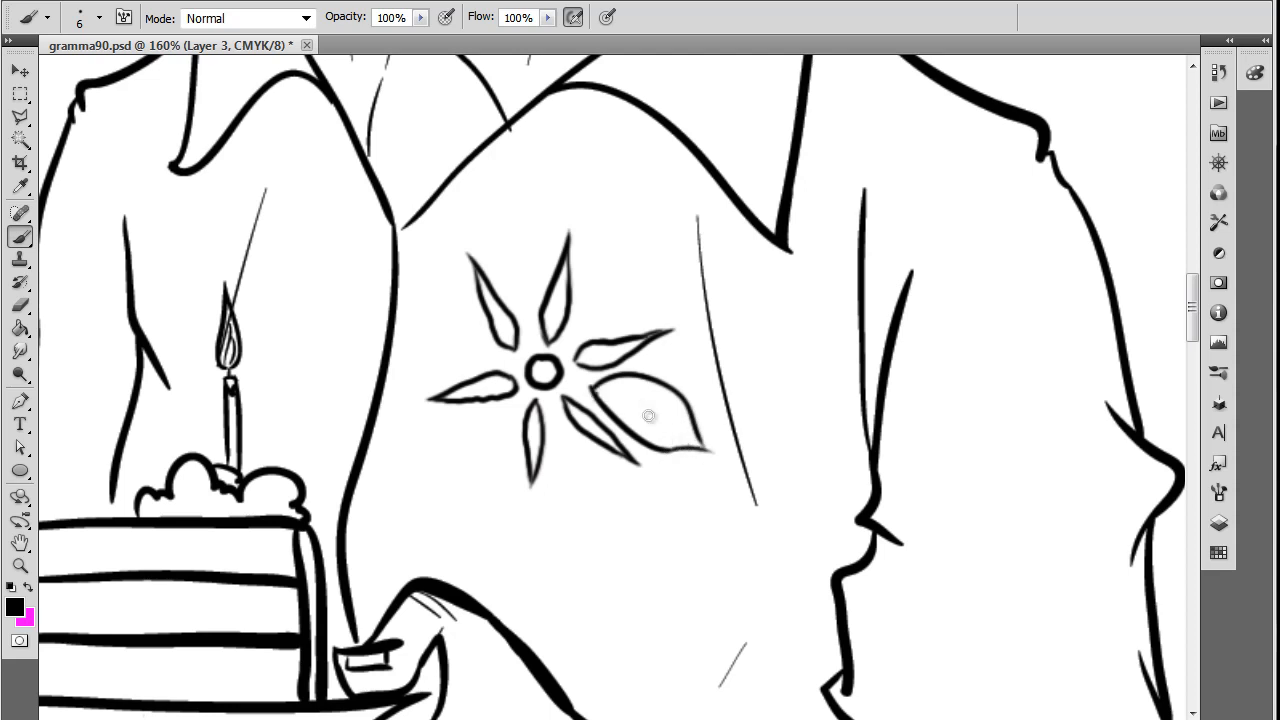
left_click_drag(598, 391, 655, 418)
left_click_drag(528, 298, 521, 180)
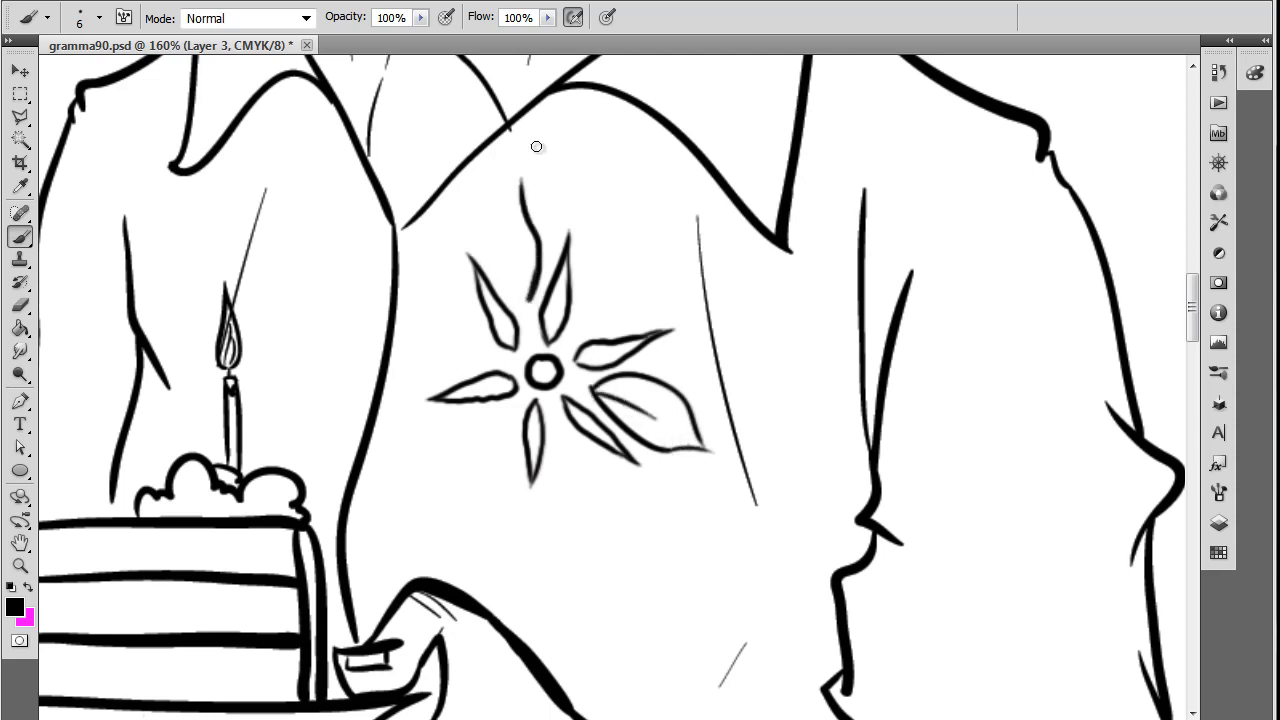
left_click_drag(499, 277, 521, 184)
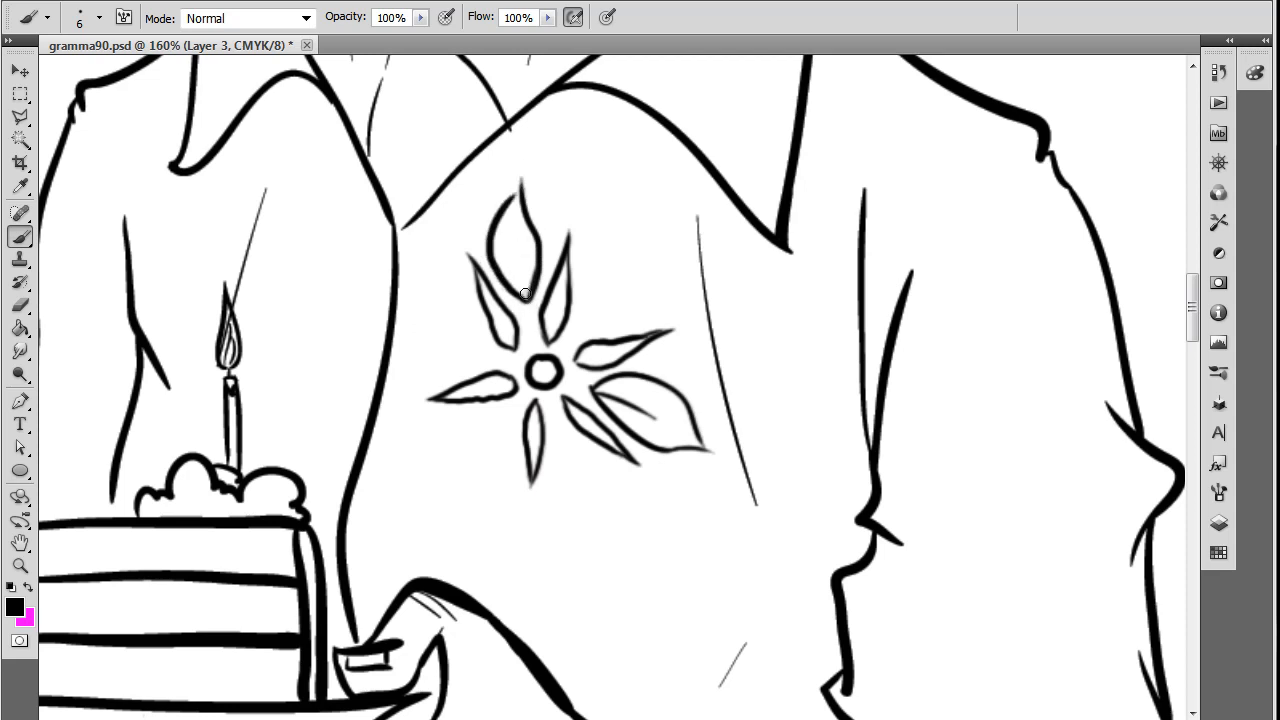
left_click_drag(525, 294, 520, 235)
With the Eraser reduced to 15 px, erase the flower's right and left petals
left_click(20, 305)
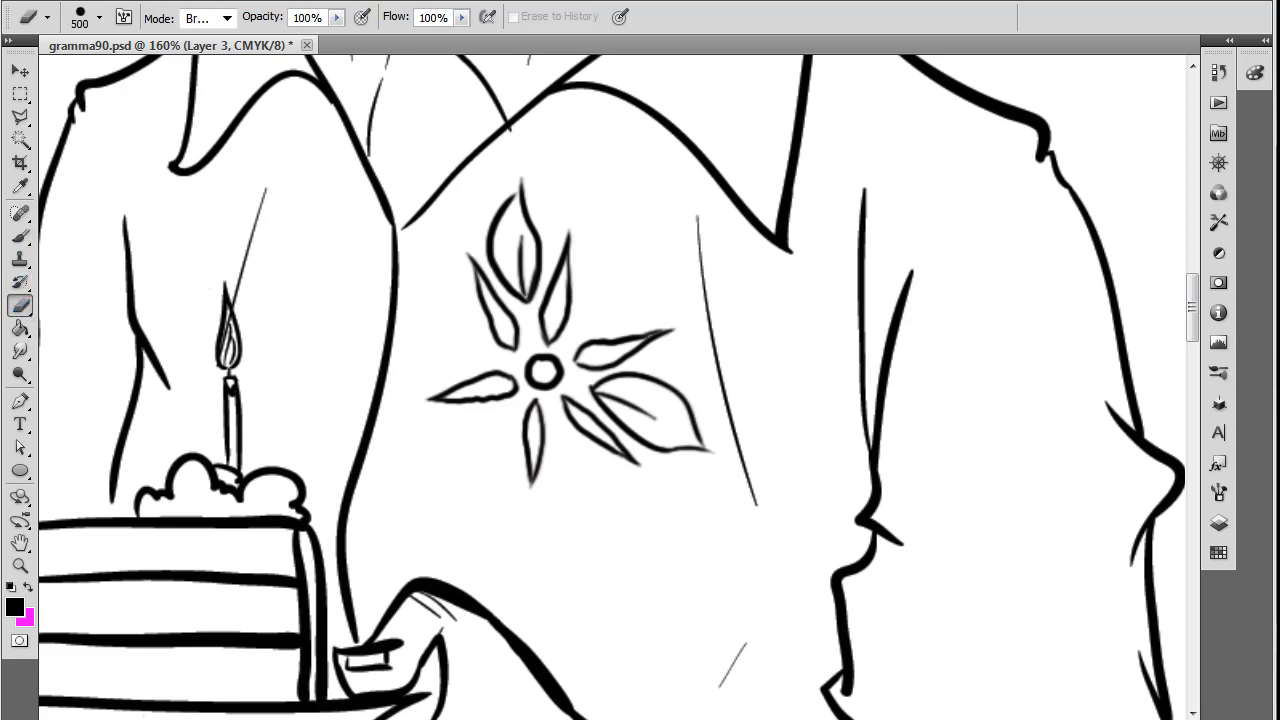
key("bracketleft")
key("bracketleft")
key("bracketleft")
key("bracketleft")
key("bracketleft")
key("bracketleft")
key("bracketleft")
key("bracketleft")
key("bracketleft")
key("bracketleft")
key("bracketleft")
key("bracketleft")
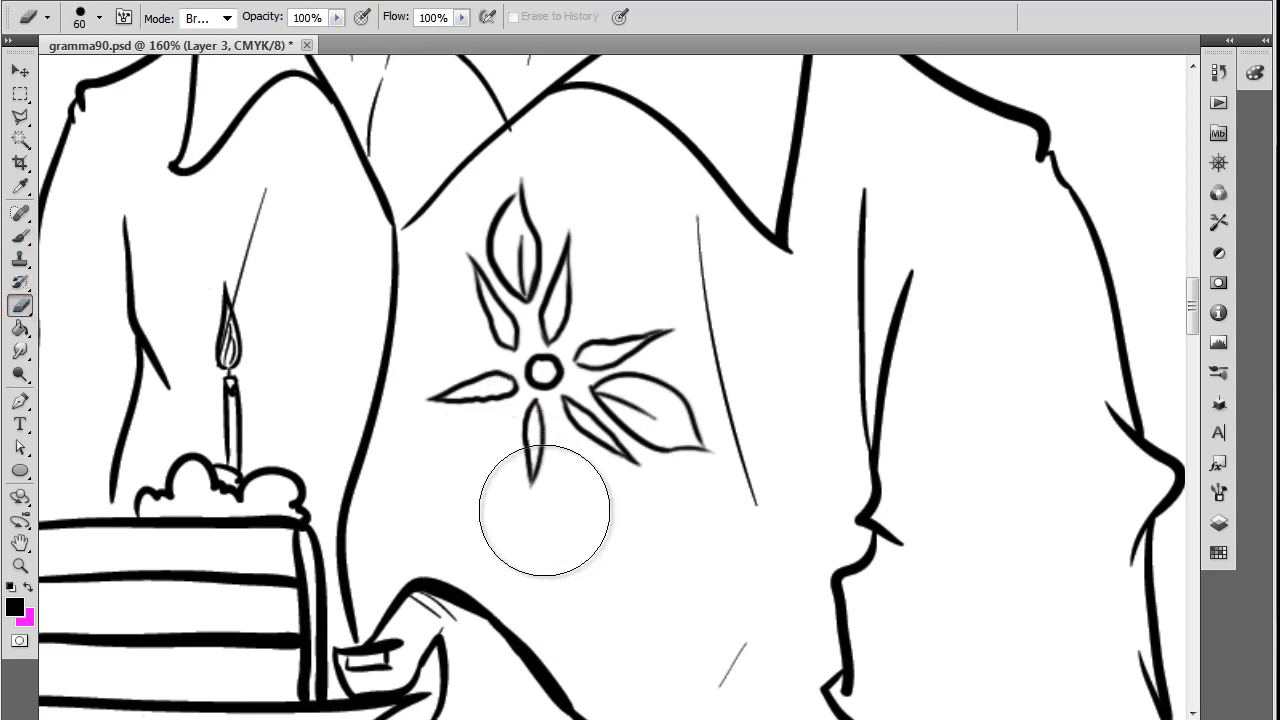
scroll(544, 510, "up", 3)
scroll(743, 366, "up", 3)
key("bracketleft")
key("bracketleft")
key("bracketleft")
key("bracketleft")
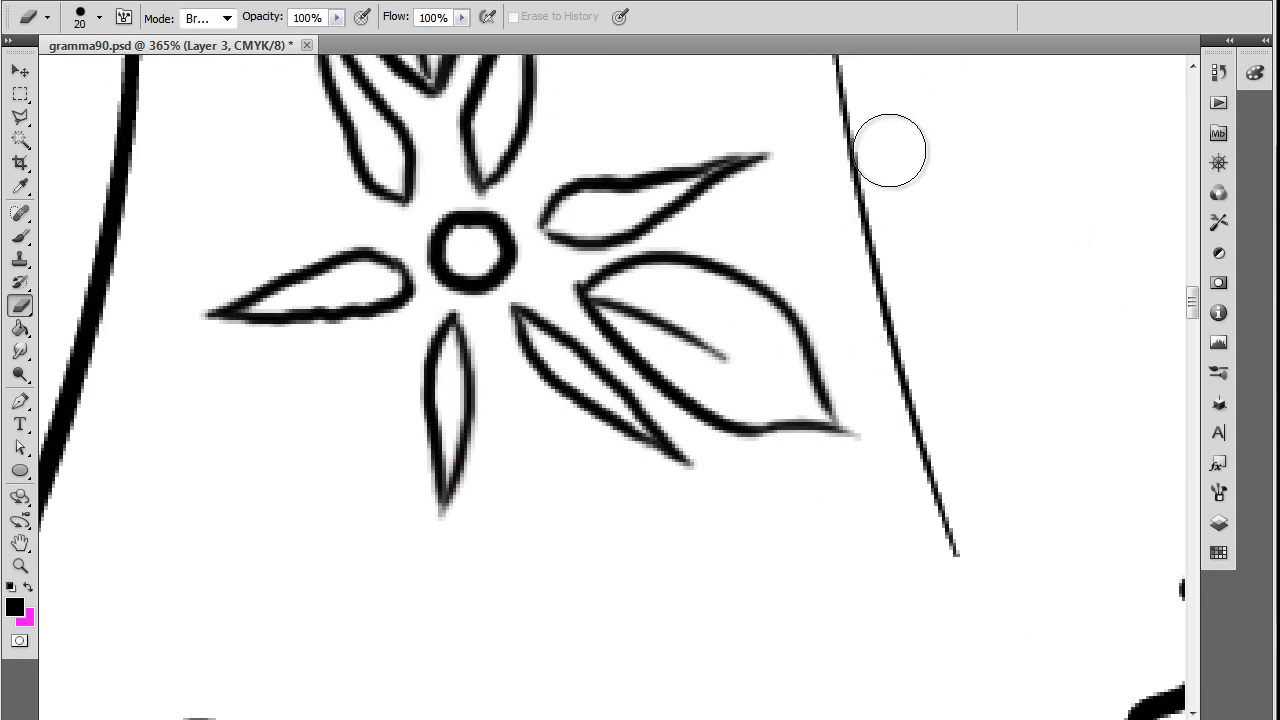
key("bracketleft")
mouse_move(553, 225)
left_mouse_down()
mouse_move(543, 209)
mouse_move(591, 217)
mouse_move(692, 193)
mouse_move(614, 220)
mouse_move(560, 186)
mouse_move(604, 178)
left_mouse_up()
mouse_move(363, 280)
left_mouse_down()
mouse_move(388, 252)
mouse_move(296, 262)
mouse_move(285, 334)
mouse_move(206, 296)
mouse_move(305, 246)
mouse_move(332, 259)
mouse_move(246, 306)
left_mouse_up()
Redraw the right and left petals with the 6 px Brush as wider, smoother teardrop outlines
left_click(20, 237)
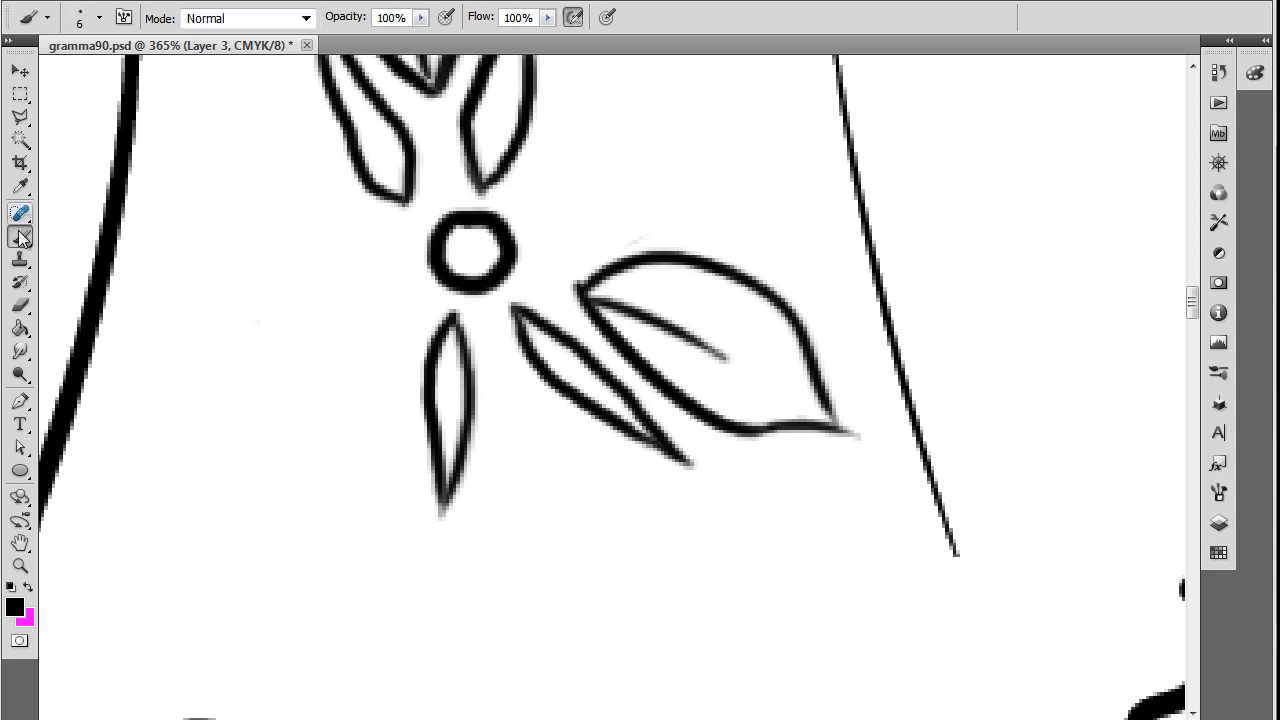
left_click_drag(554, 342, 500, 465)
mouse_move(486, 348)
left_mouse_down()
mouse_move(657, 217)
mouse_move(710, 198)
left_mouse_up()
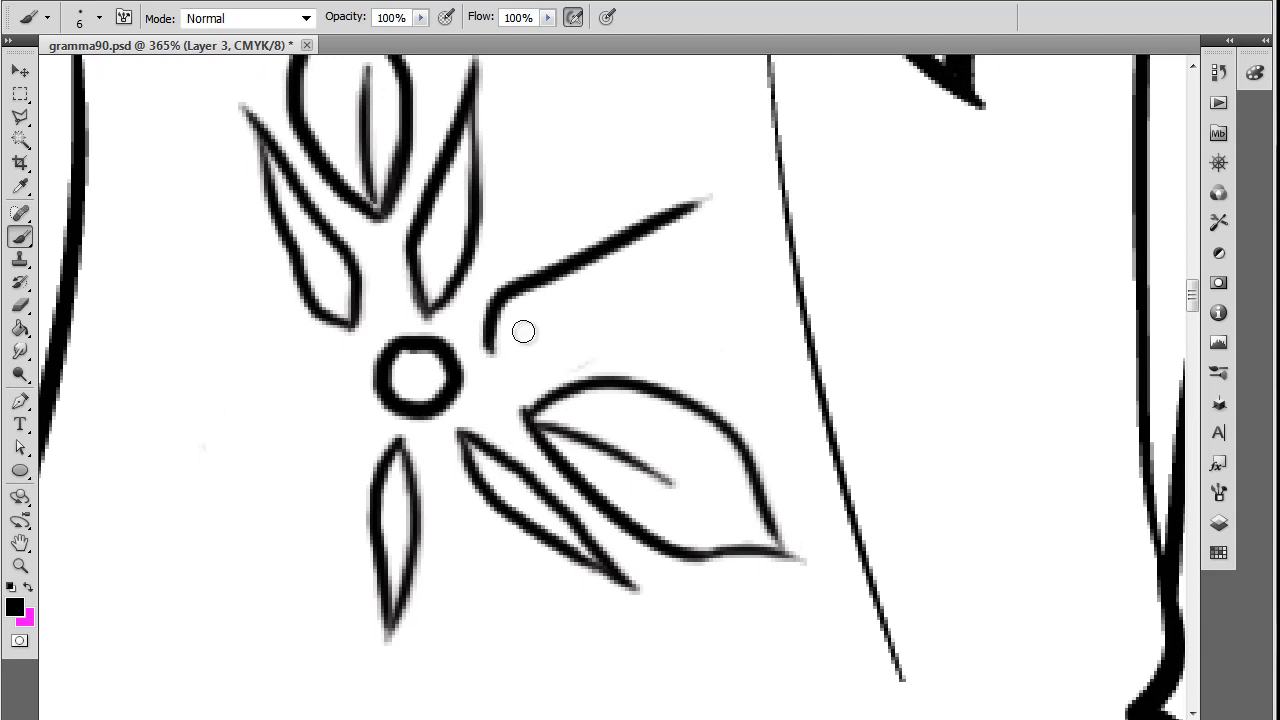
mouse_move(509, 357)
left_mouse_down()
mouse_move(582, 336)
mouse_move(705, 195)
left_mouse_up()
key("ctrl+z")
mouse_move(505, 335)
left_mouse_down()
mouse_move(599, 322)
mouse_move(708, 199)
left_mouse_up()
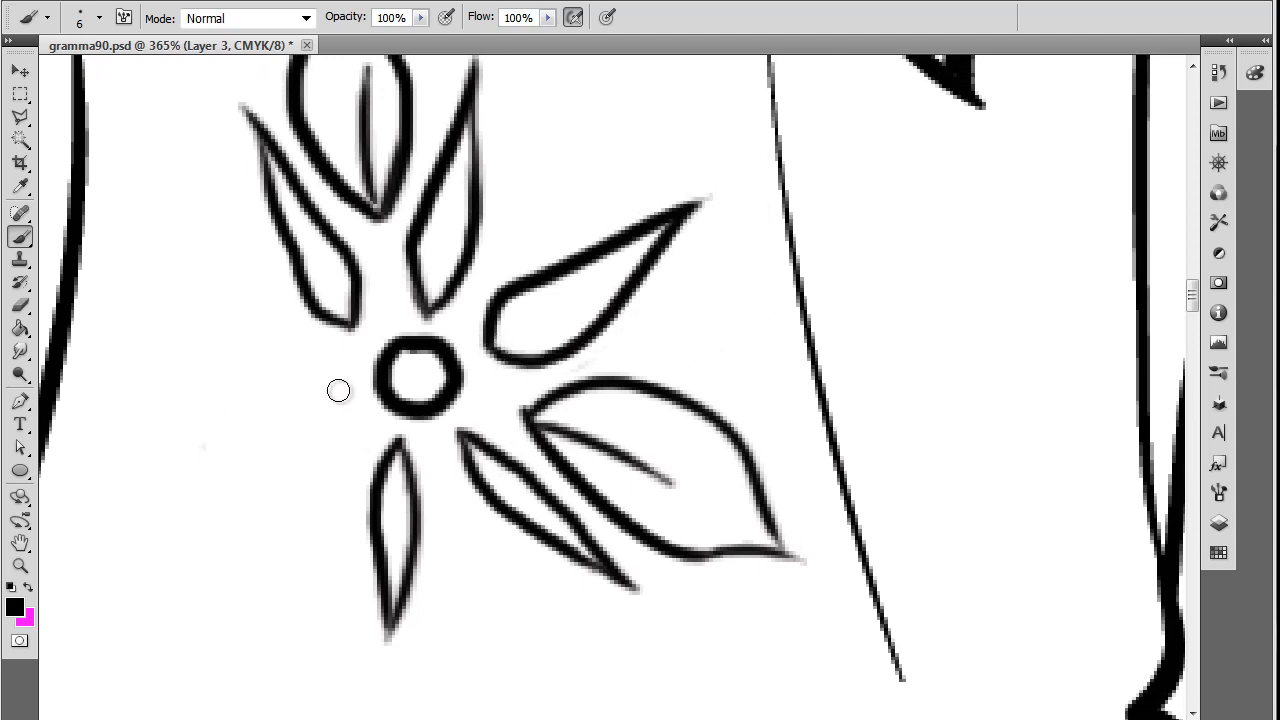
mouse_move(345, 392)
left_mouse_down()
mouse_move(295, 384)
mouse_move(91, 532)
mouse_move(193, 489)
mouse_move(152, 515)
mouse_move(263, 482)
mouse_move(334, 423)
mouse_move(340, 387)
left_mouse_up()
Erase the two narrow upper petals, leaving the broad leaf above them intact
left_click_drag(560, 394, 604, 556)
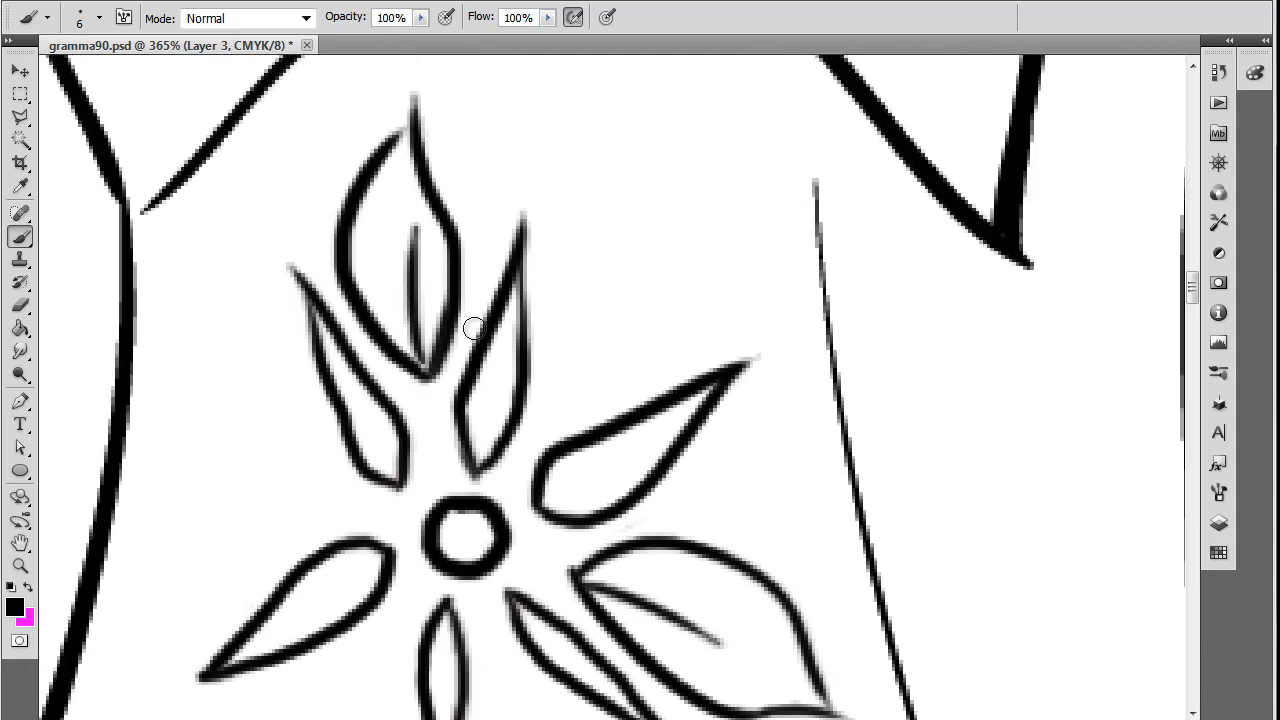
left_click(20, 305)
mouse_move(500, 290)
left_mouse_down()
mouse_move(463, 417)
mouse_move(517, 400)
mouse_move(503, 349)
mouse_move(371, 466)
mouse_move(294, 277)
mouse_move(294, 297)
left_mouse_up()
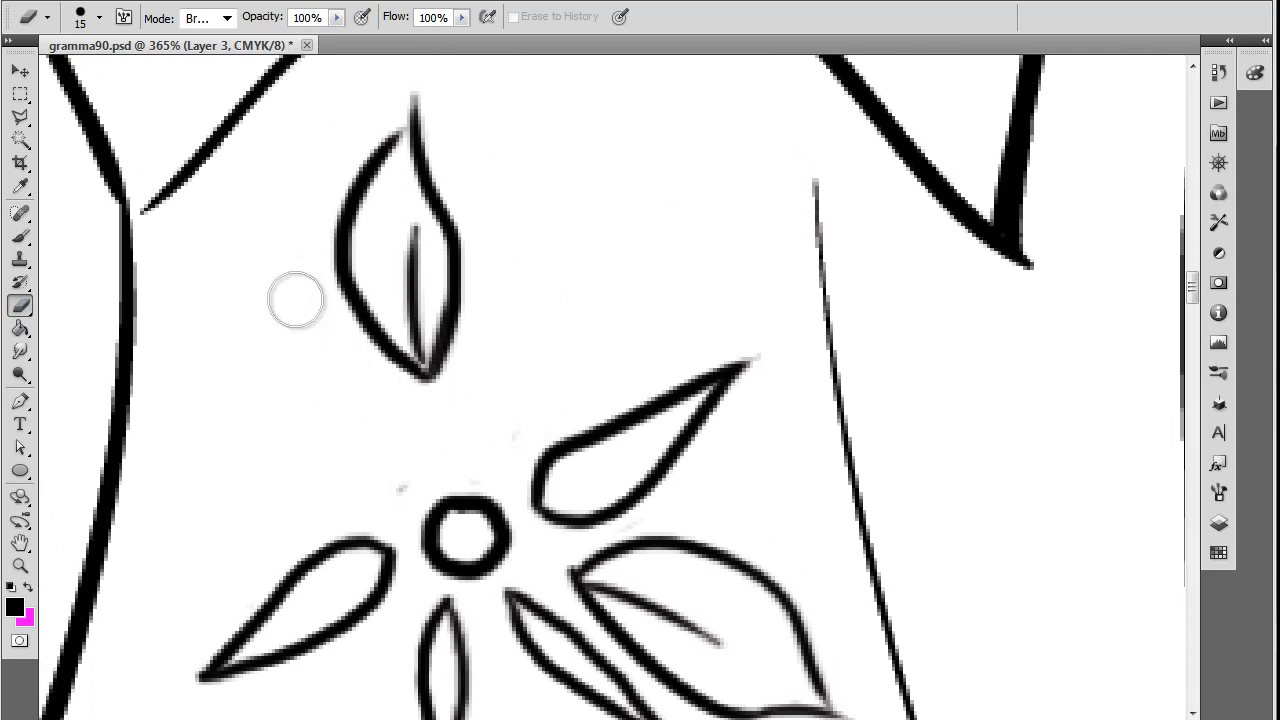
Redraw the upper-left and upper-right petals with the 6 px Brush as wider teardrop outlines
left_click(20, 237)
mouse_move(403, 497)
left_mouse_down()
mouse_move(335, 454)
mouse_move(262, 281)
mouse_move(228, 271)
mouse_move(233, 252)
mouse_move(203, 229)
left_mouse_up()
key("ctrl+z")
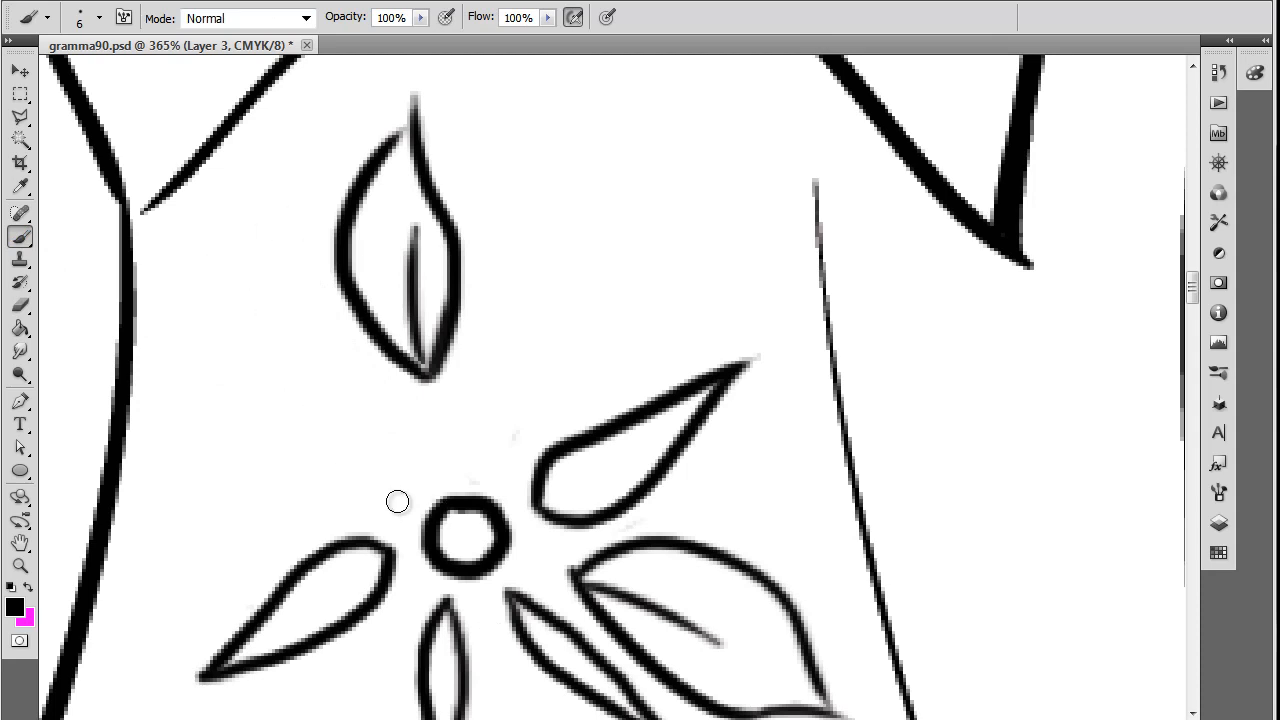
mouse_move(397, 499)
left_mouse_down()
mouse_move(371, 489)
mouse_move(246, 264)
left_mouse_up()
mouse_move(403, 492)
left_mouse_down()
mouse_move(413, 459)
mouse_move(248, 264)
left_mouse_up()
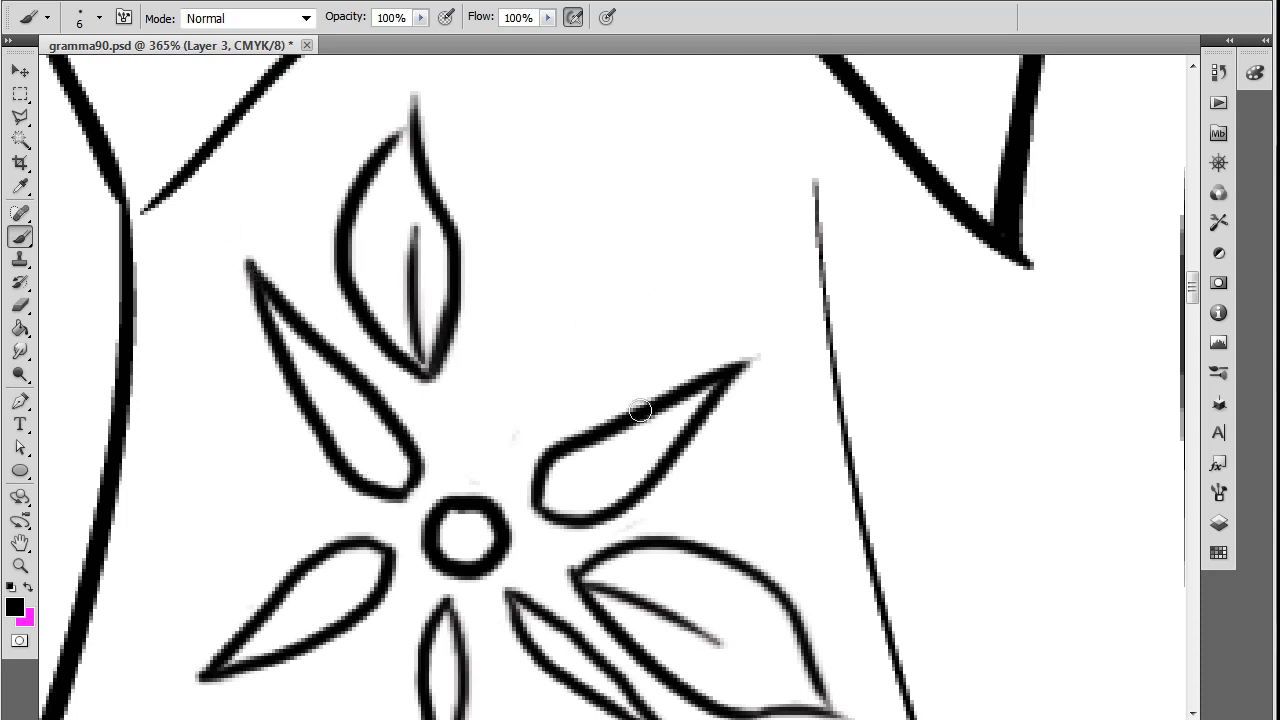
mouse_move(484, 425)
left_mouse_down()
mouse_move(485, 330)
mouse_move(575, 213)
left_mouse_up()
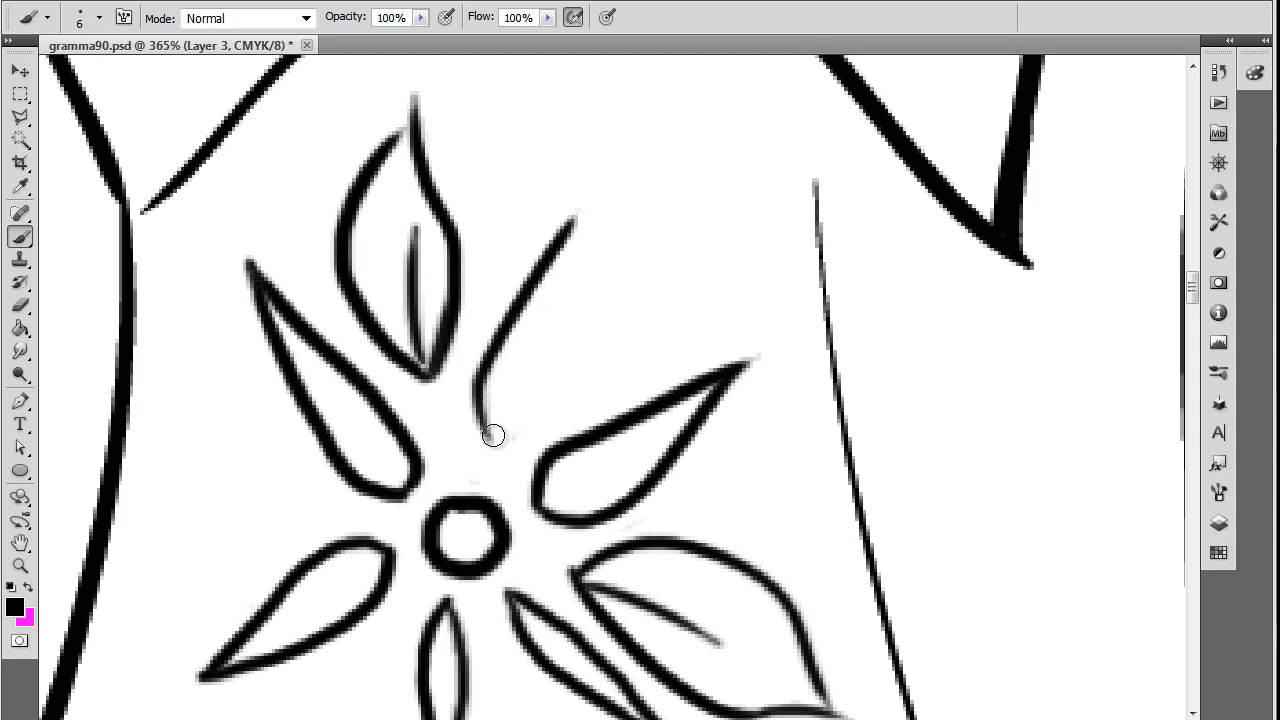
mouse_move(493, 436)
left_mouse_down()
mouse_move(549, 360)
mouse_move(576, 212)
left_mouse_up()
mouse_move(577, 557)
left_mouse_down()
mouse_move(621, 324)
mouse_move(640, 456)
mouse_move(642, 441)
left_mouse_up()
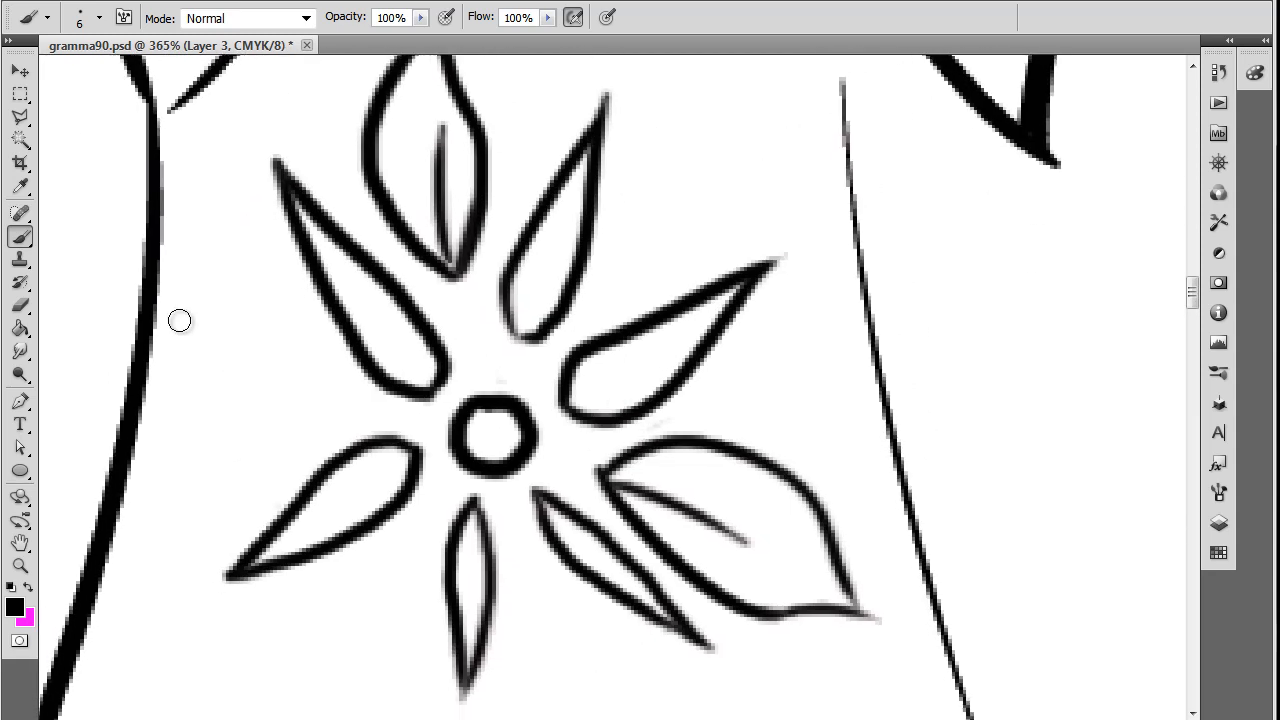
Erase the flower's two narrow lower petals and redraw the lower-left one with the 6 px Brush as a wider teardrop outline
left_click(20, 305)
mouse_move(483, 608)
left_mouse_down()
mouse_move(458, 502)
mouse_move(491, 513)
mouse_move(501, 560)
mouse_move(366, 548)
mouse_move(583, 522)
mouse_move(626, 605)
mouse_move(658, 631)
mouse_move(654, 609)
mouse_move(696, 647)
mouse_move(538, 492)
mouse_move(580, 654)
left_mouse_up()
left_click(20, 237)
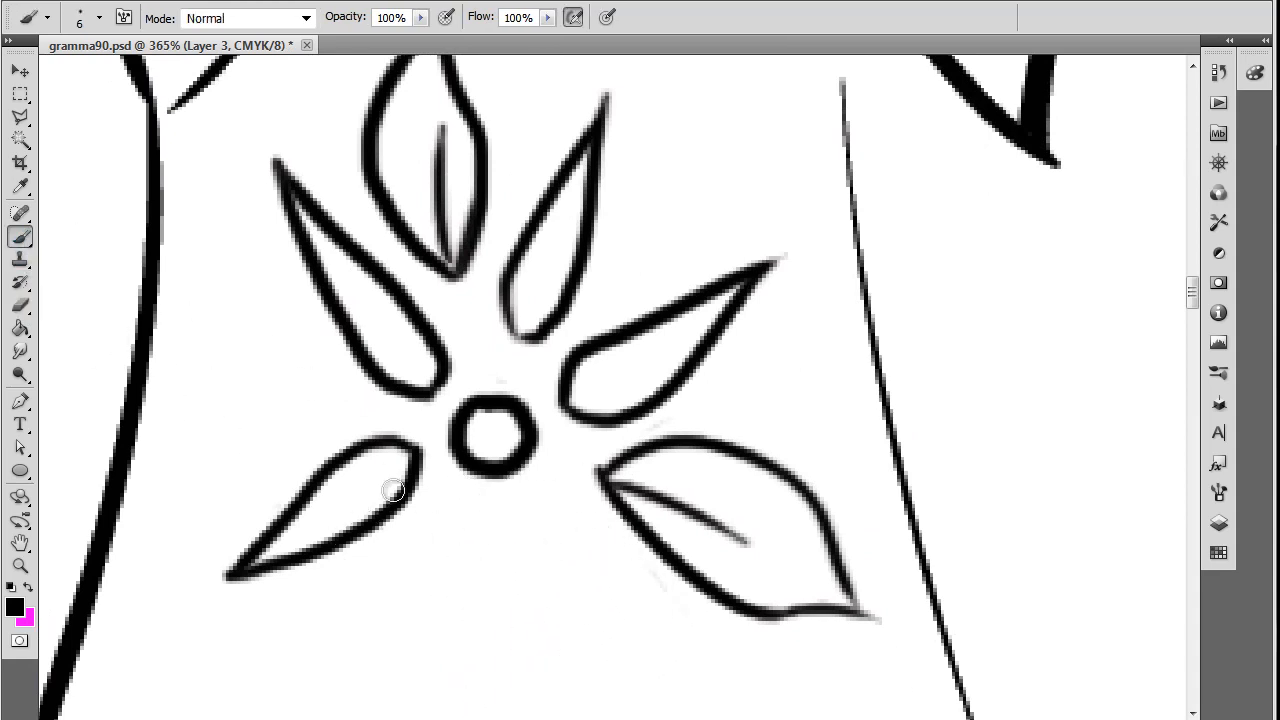
mouse_move(462, 496)
left_mouse_down()
mouse_move(420, 557)
mouse_move(420, 672)
left_mouse_up()
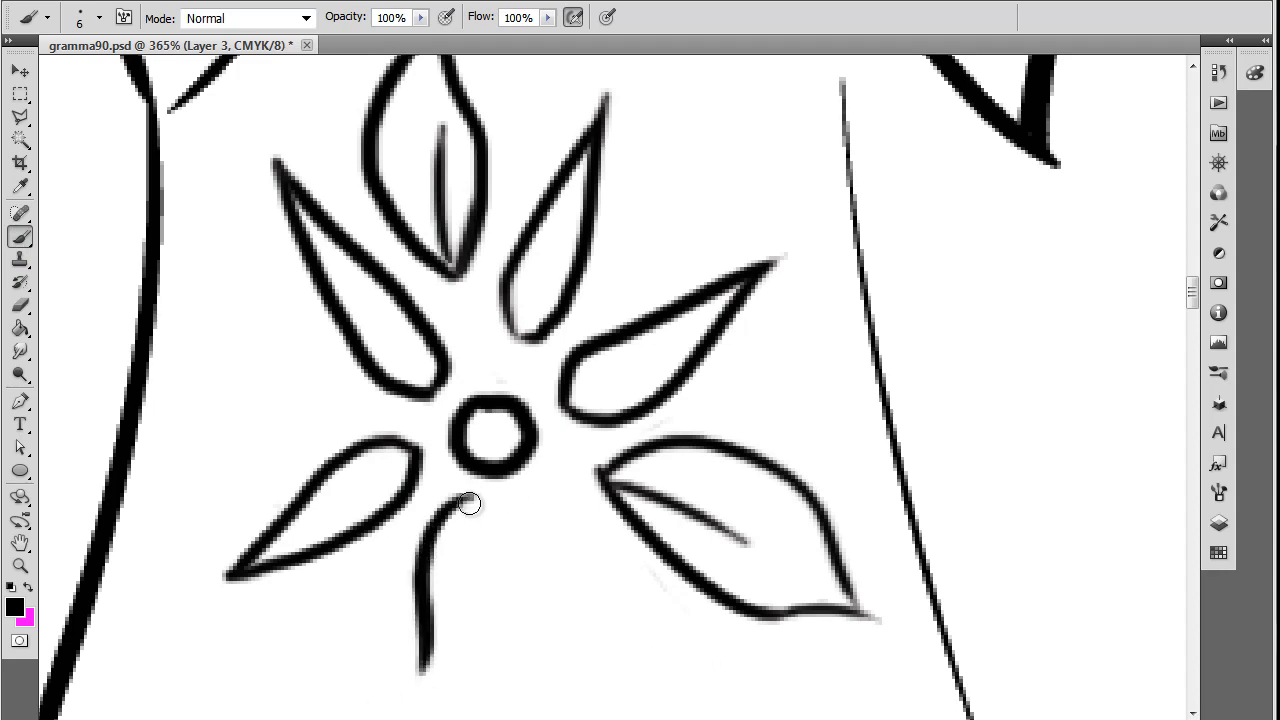
mouse_move(469, 503)
left_mouse_down()
mouse_move(489, 562)
mouse_move(470, 643)
mouse_move(423, 706)
left_mouse_up()
scroll(420, 650, "up", 5)
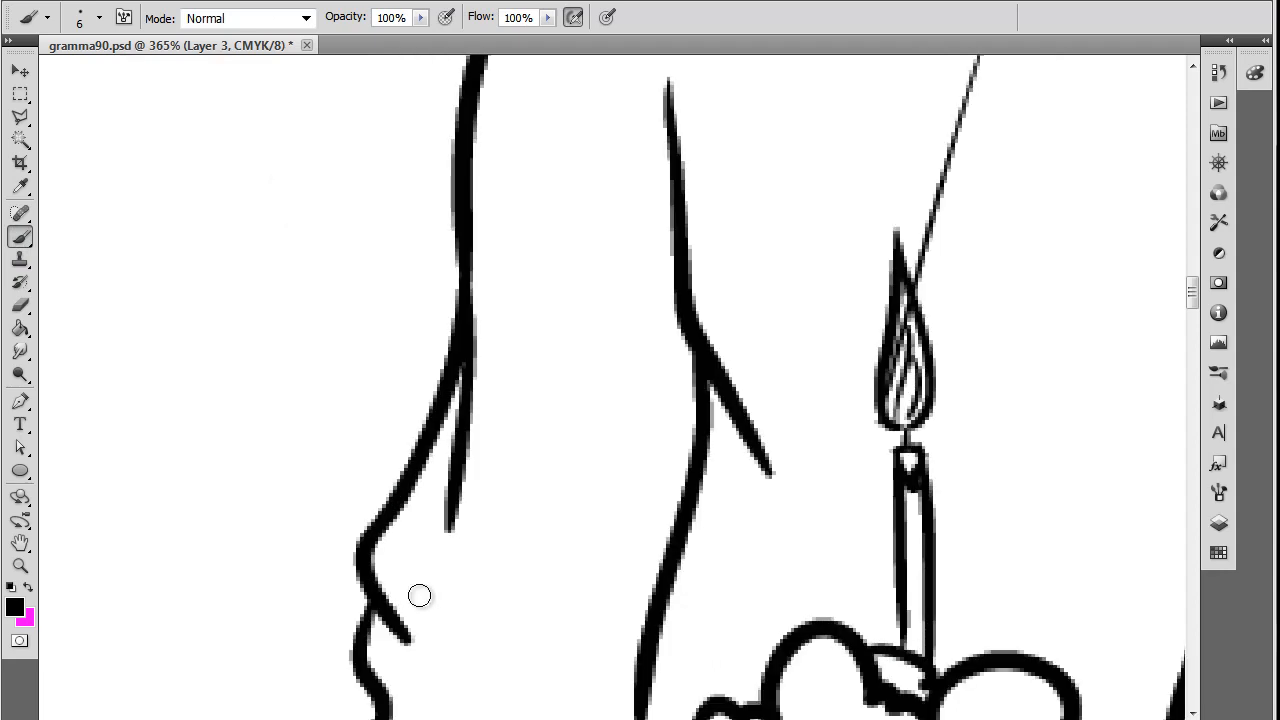
left_click_drag(714, 585, 511, 255)
left_click_drag(1100, 200, 748, 580)
mouse_move(1013, 643)
left_mouse_down()
mouse_move(703, 527)
mouse_move(740, 396)
left_mouse_up()
left_click_drag(501, 500, 497, 589)
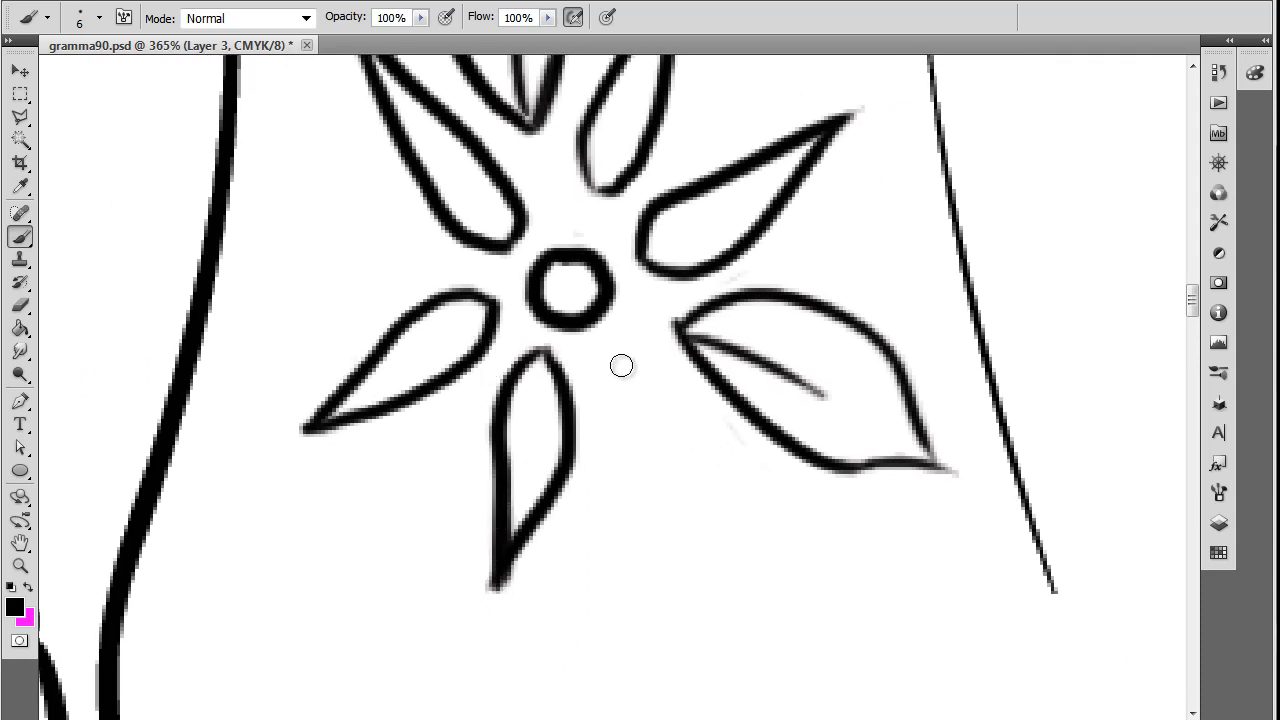
mouse_move(620, 366)
left_mouse_down()
mouse_move(657, 483)
mouse_move(730, 622)
mouse_move(700, 405)
left_mouse_up()
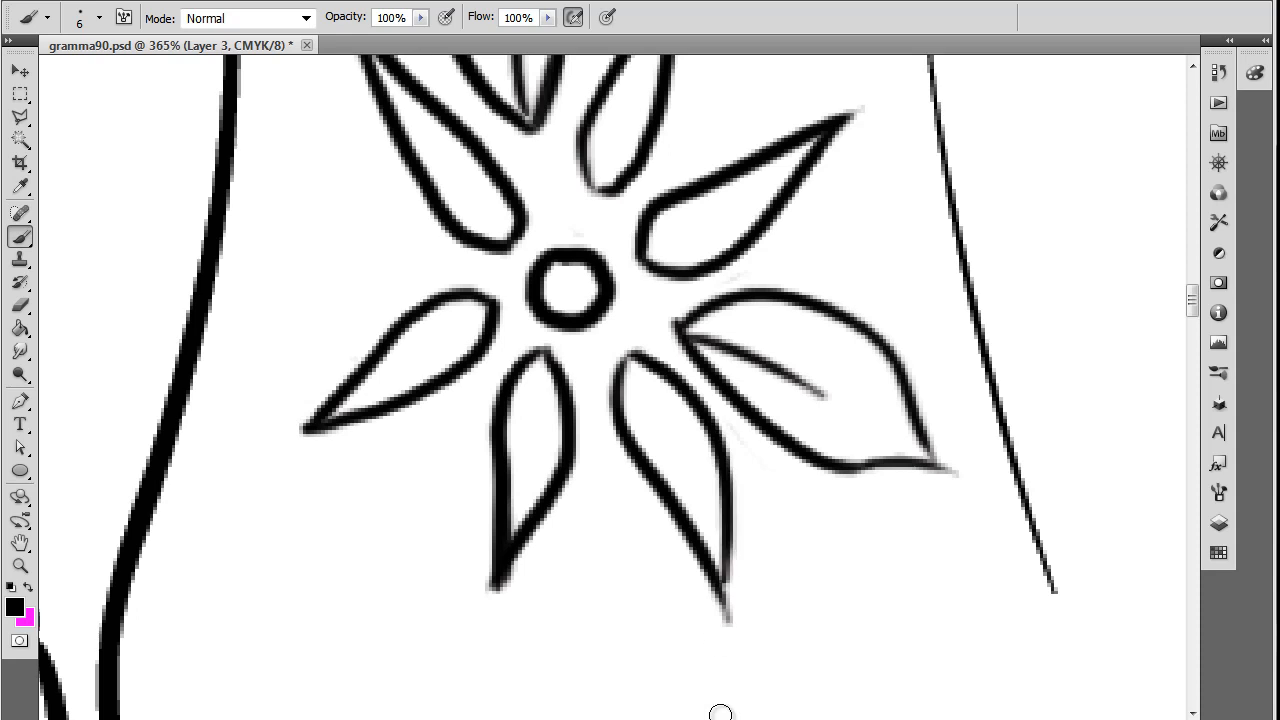
key("ctrl+alt+z")
key("ctrl+alt+z")
left_click_drag(616, 350, 603, 405)
left_click_drag(614, 455, 698, 541)
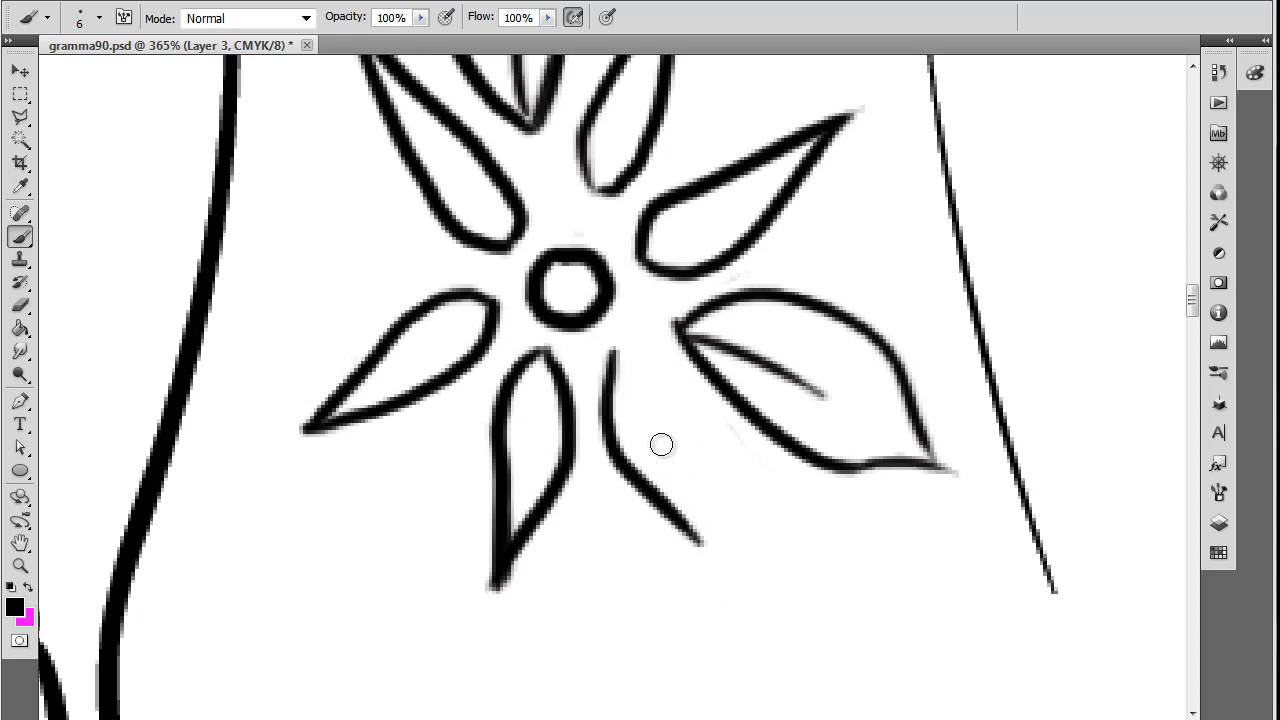
key("ctrl+z")
Draw the lower-right petal with the 6 px Brush as a wide teardrop outline pointing away from the flower's centre
mouse_move(615, 354)
left_mouse_down()
mouse_move(617, 389)
mouse_move(748, 588)
left_mouse_up()
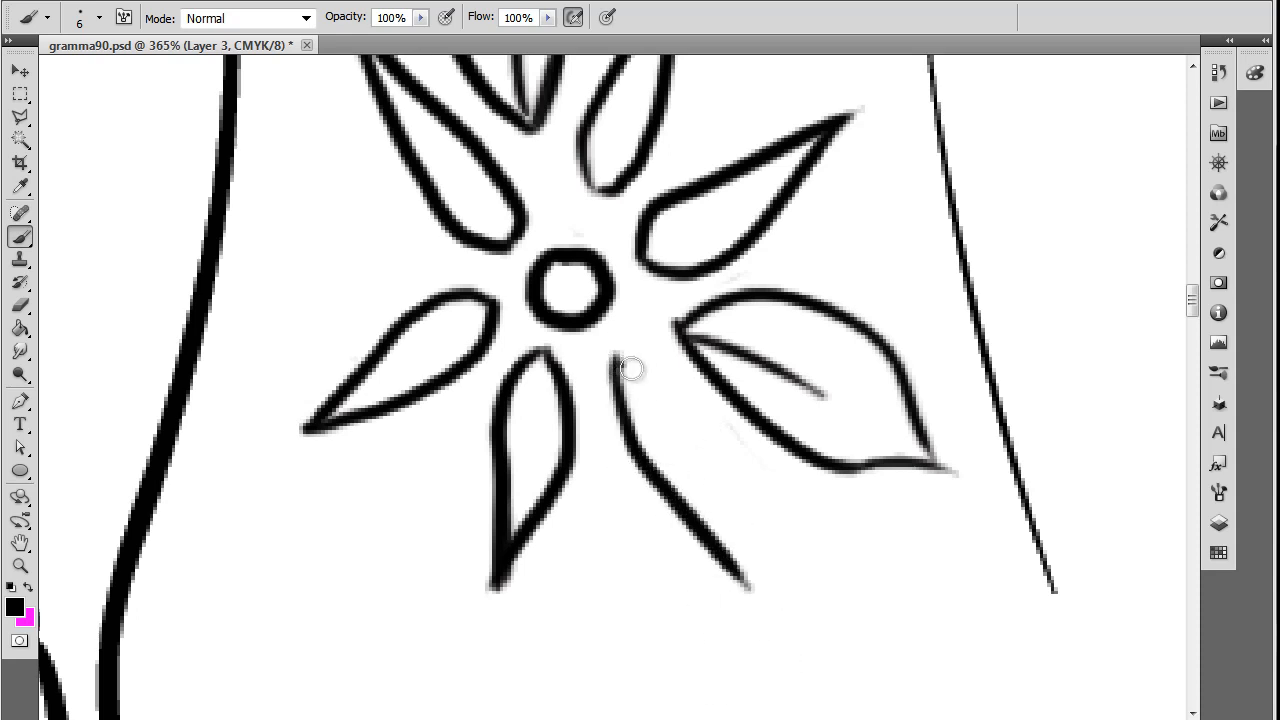
left_click_drag(623, 366, 774, 617)
scroll(786, 574, "down", 1)
scroll(812, 643, "down", 8)
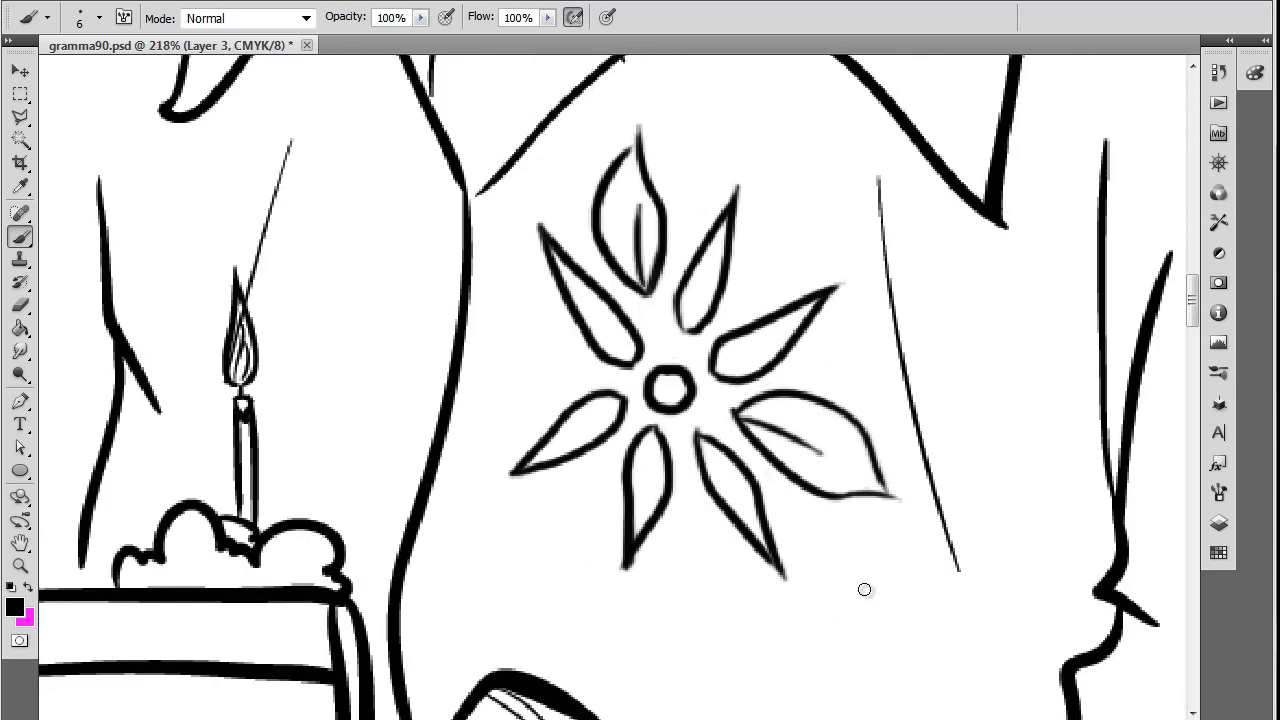
scroll(916, 560, "up", 4)
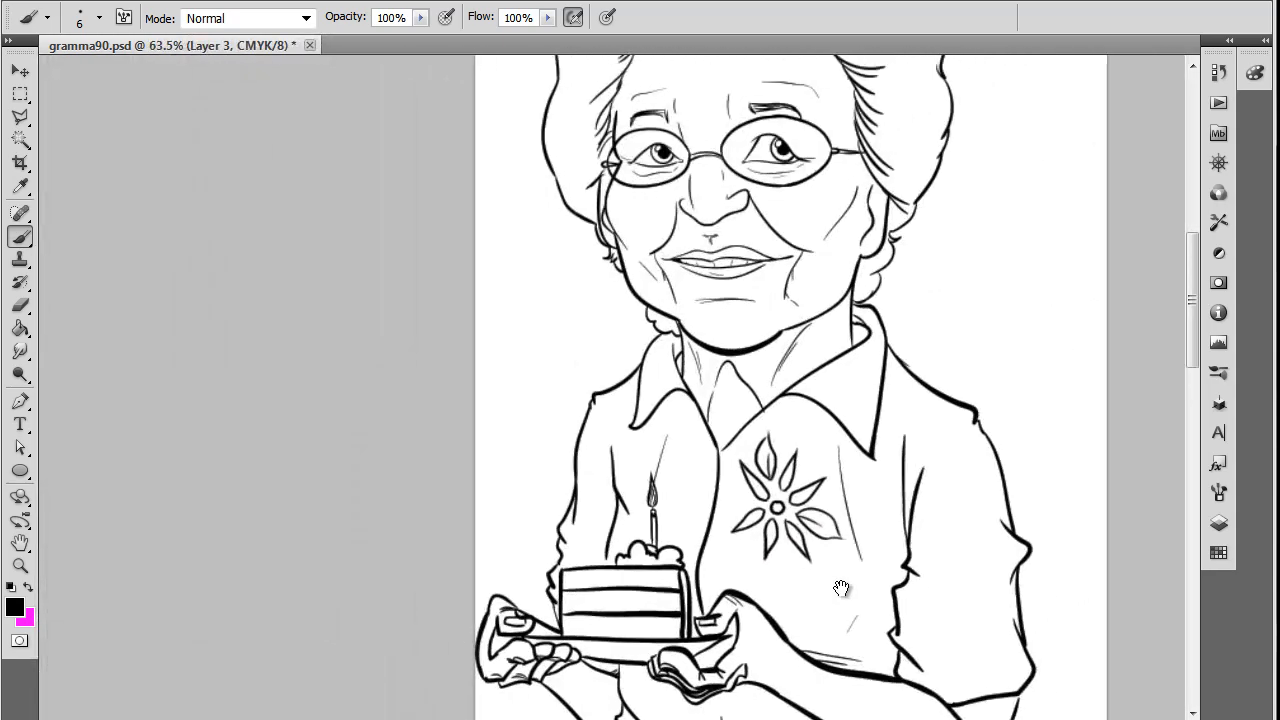
scroll(768, 543, "up", 3)
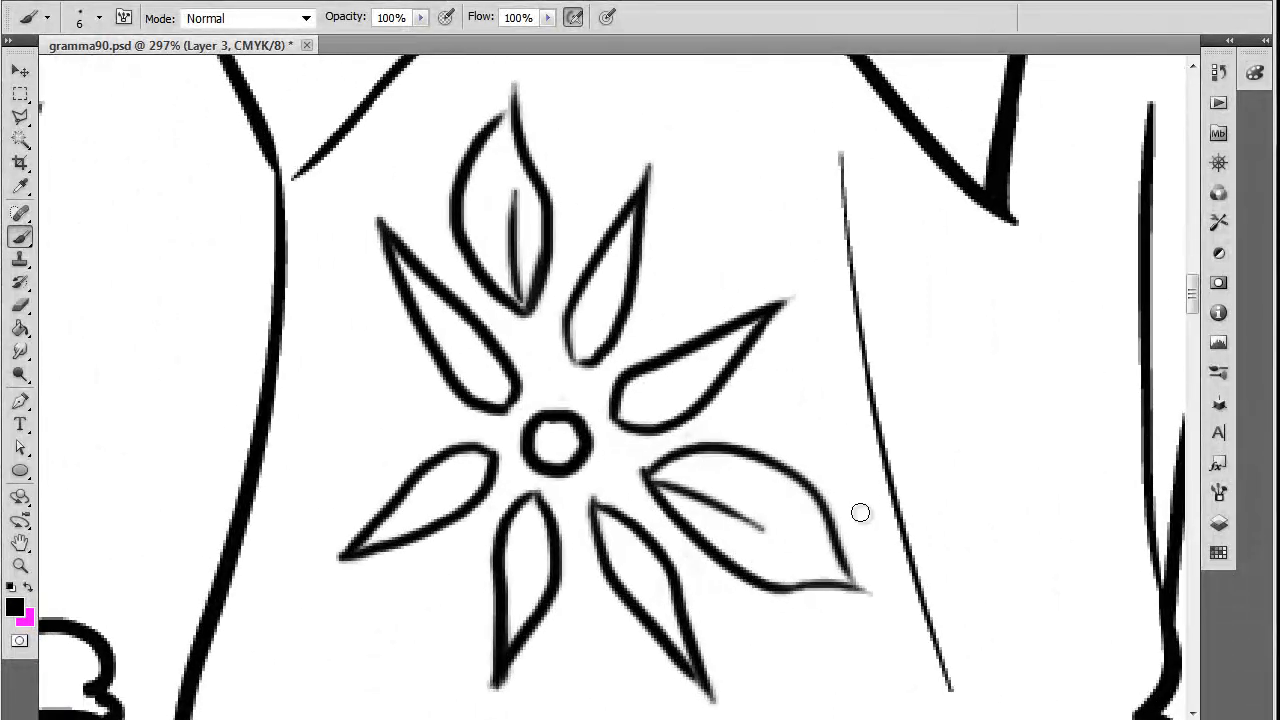
Isolate the upper-right petal beside the upright leaf with the Polygonal Lasso on its own layer and move it closer to the flower's centre
left_click(1220, 521)
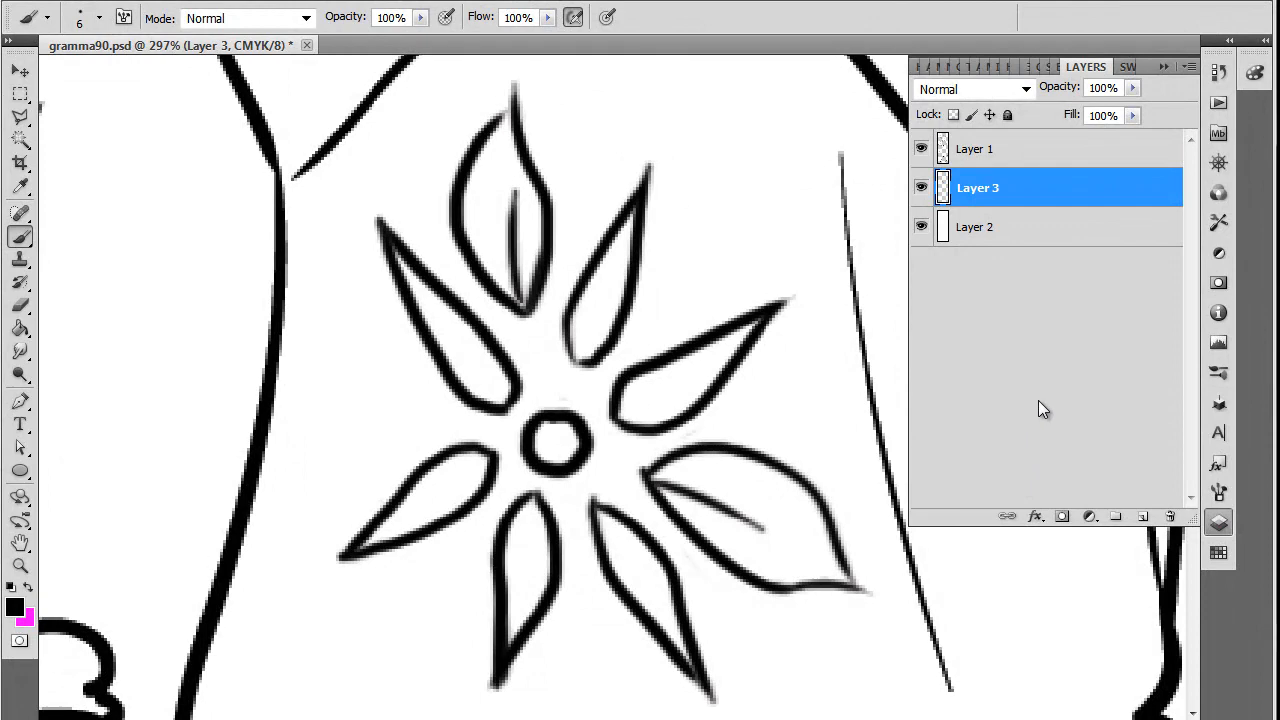
left_click(1162, 66)
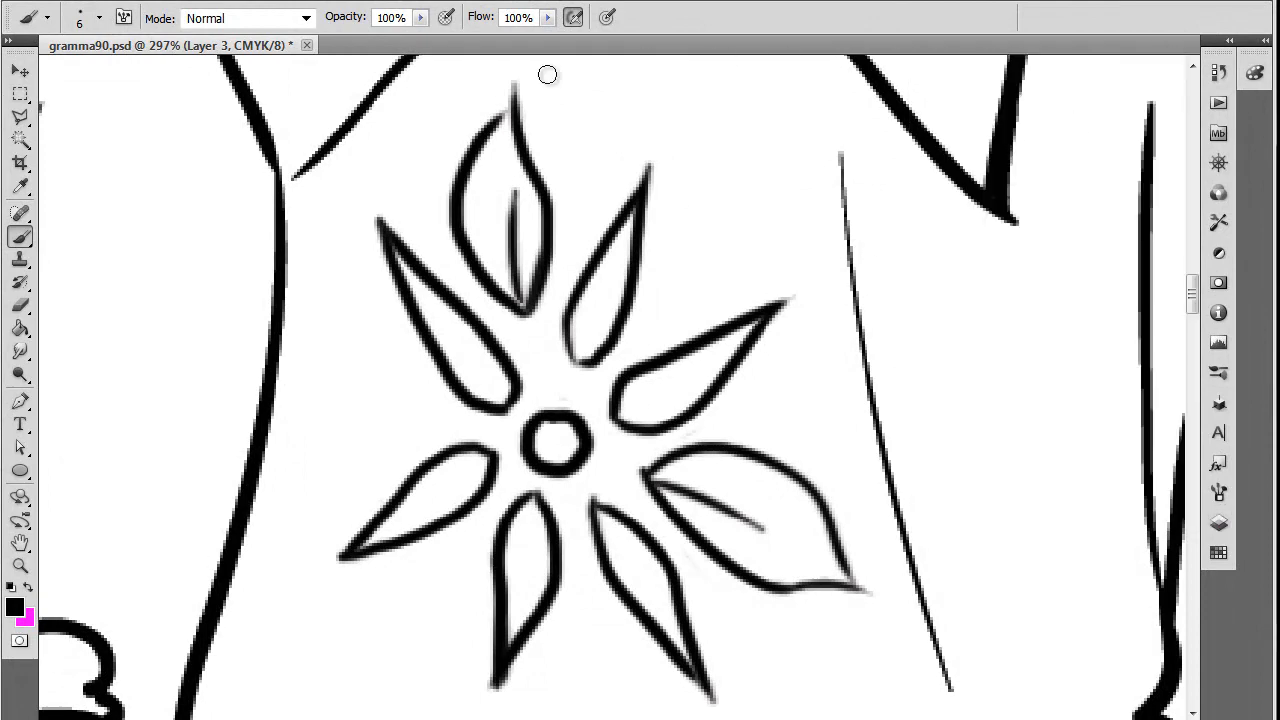
left_click(20, 117)
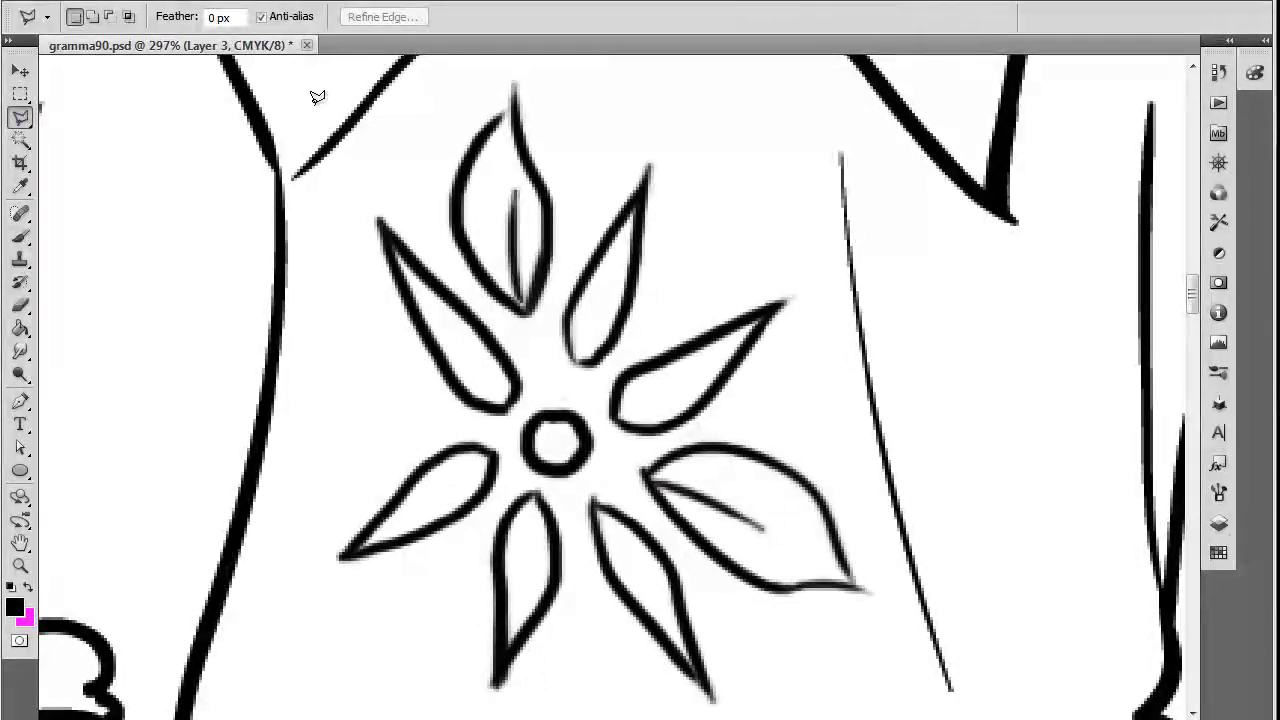
left_click(629, 156)
left_click(548, 318)
left_click(557, 376)
left_click(601, 370)
left_click(651, 325)
left_click(668, 195)
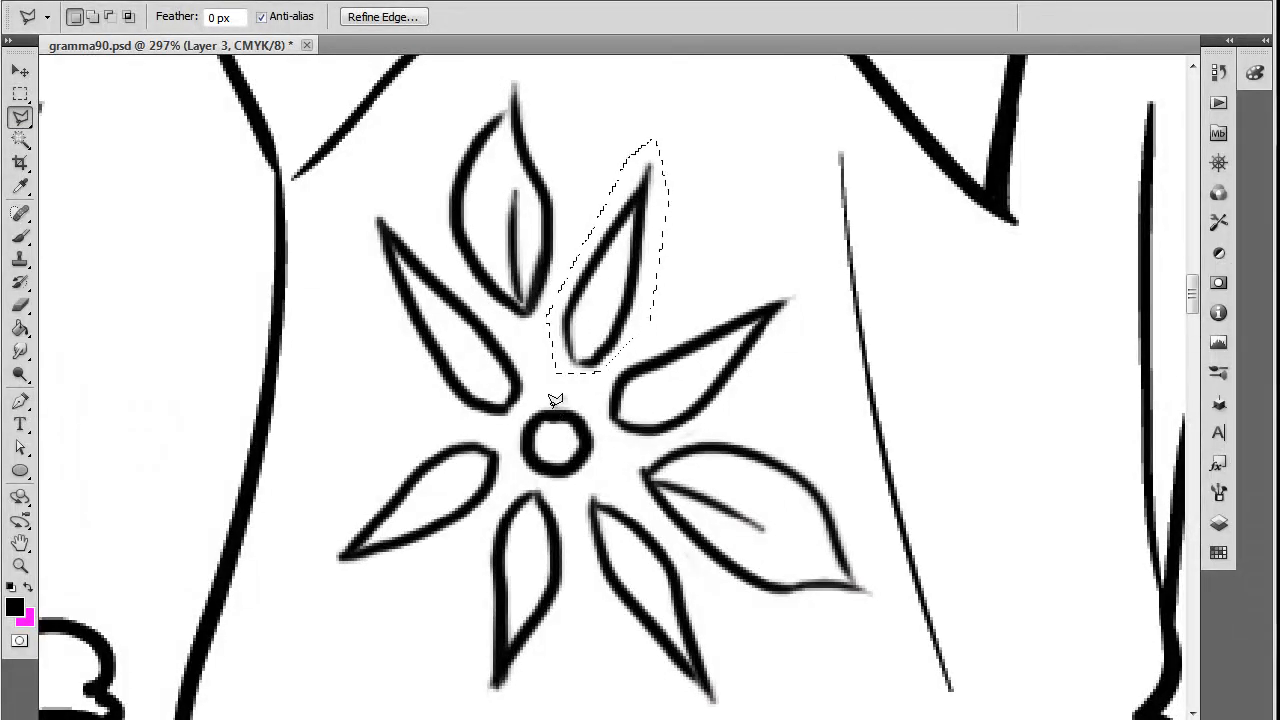
key("ctrl+j")
key("v")
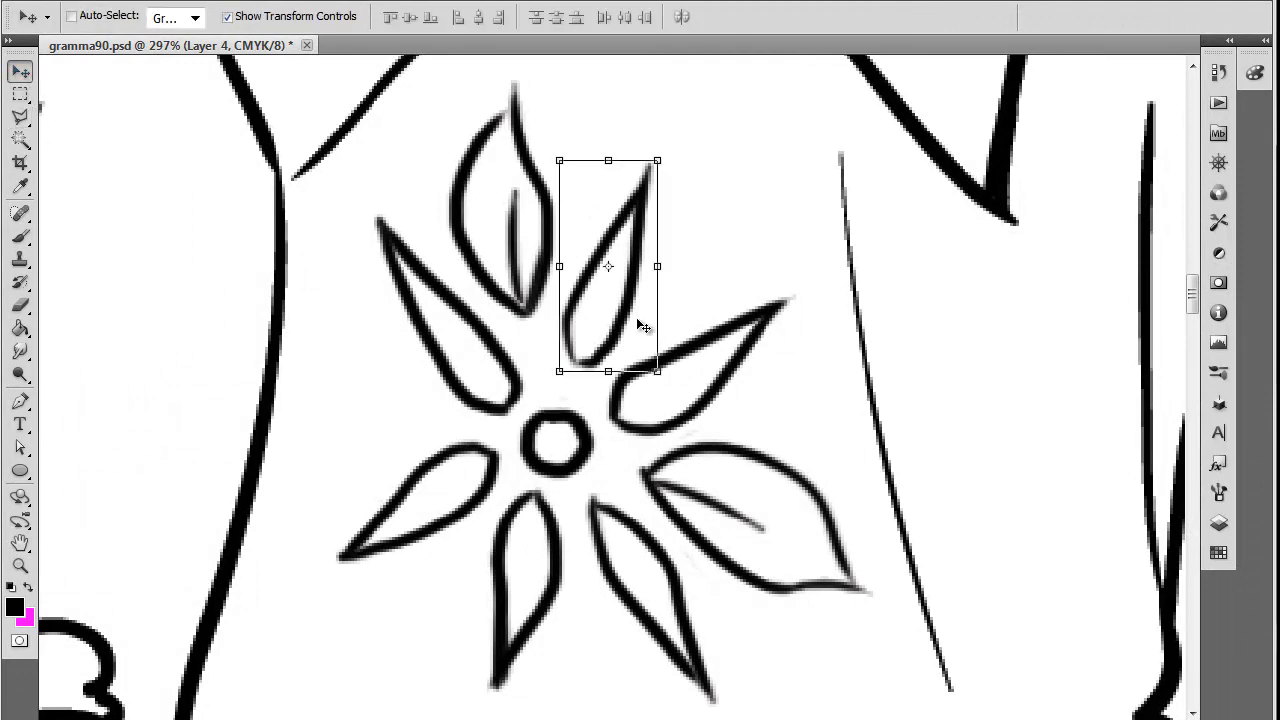
left_click_drag(636, 317, 588, 334)
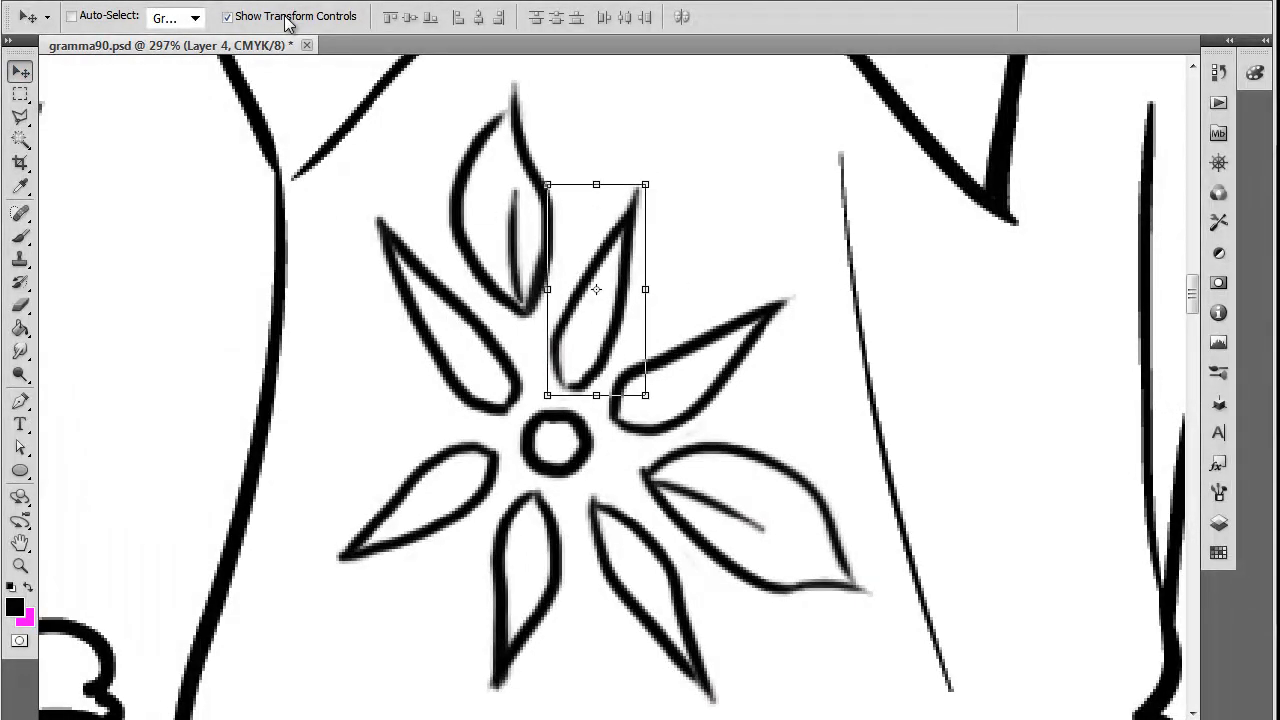
left_click(175, 2)
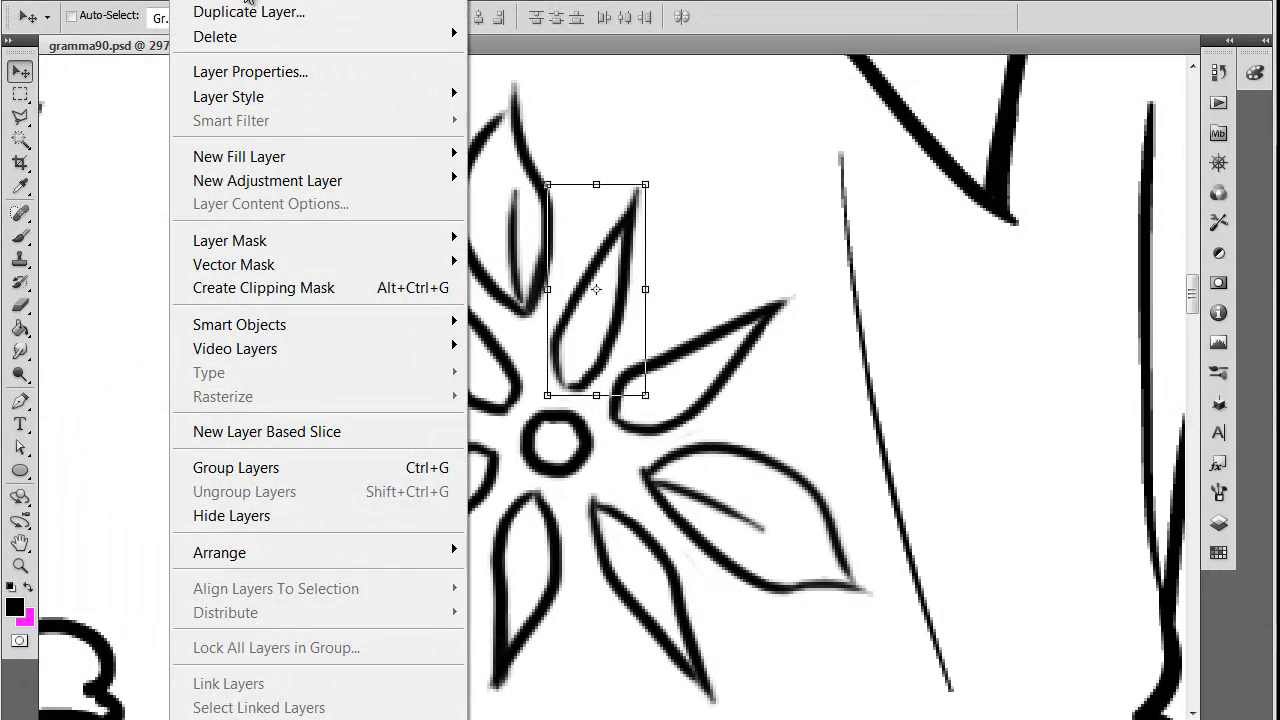
mouse_move(250, 2)
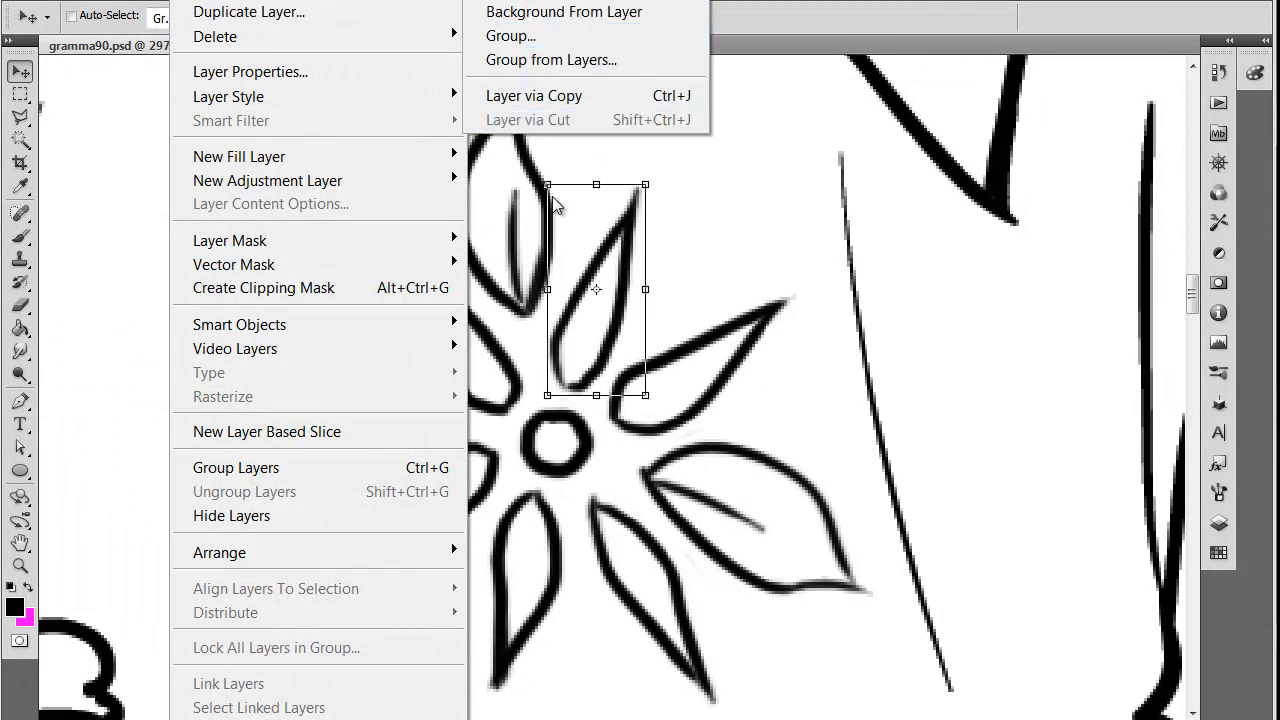
key("Escape")
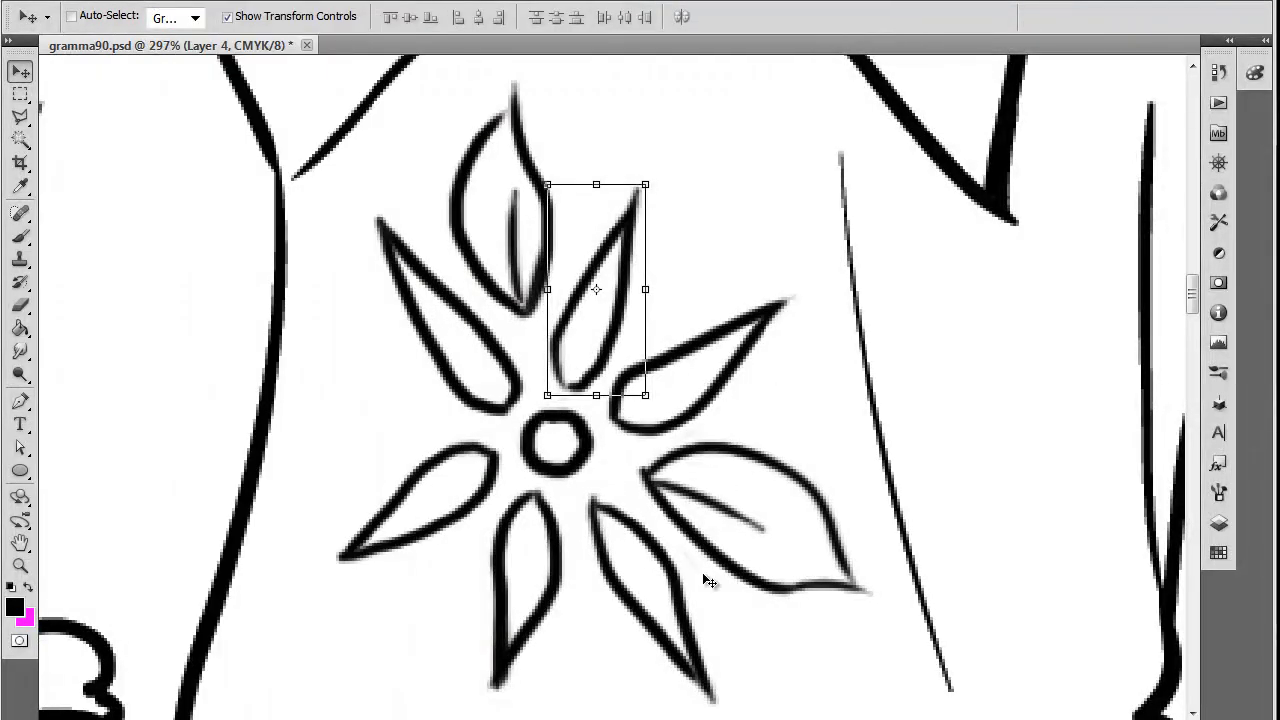
Isolate the right petal from Layer 3 with the Polygonal Lasso on its own layer and move it slightly down
left_click(20, 116)
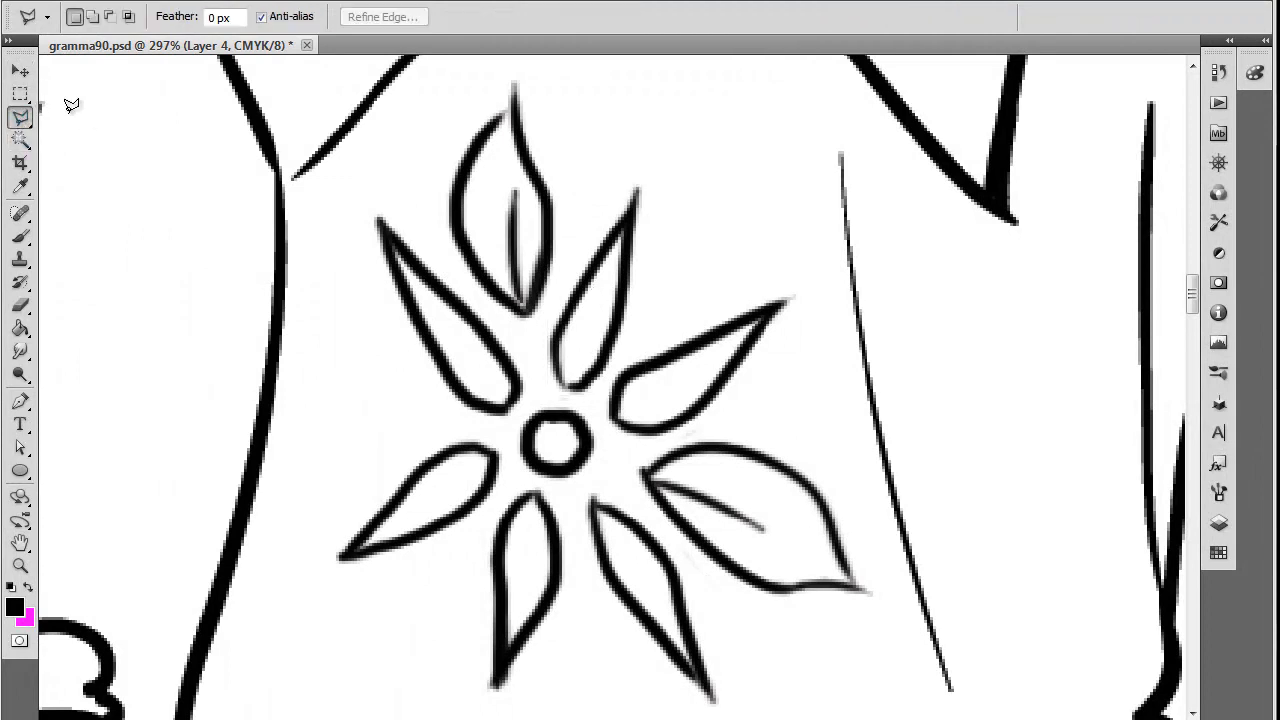
left_click(1218, 522)
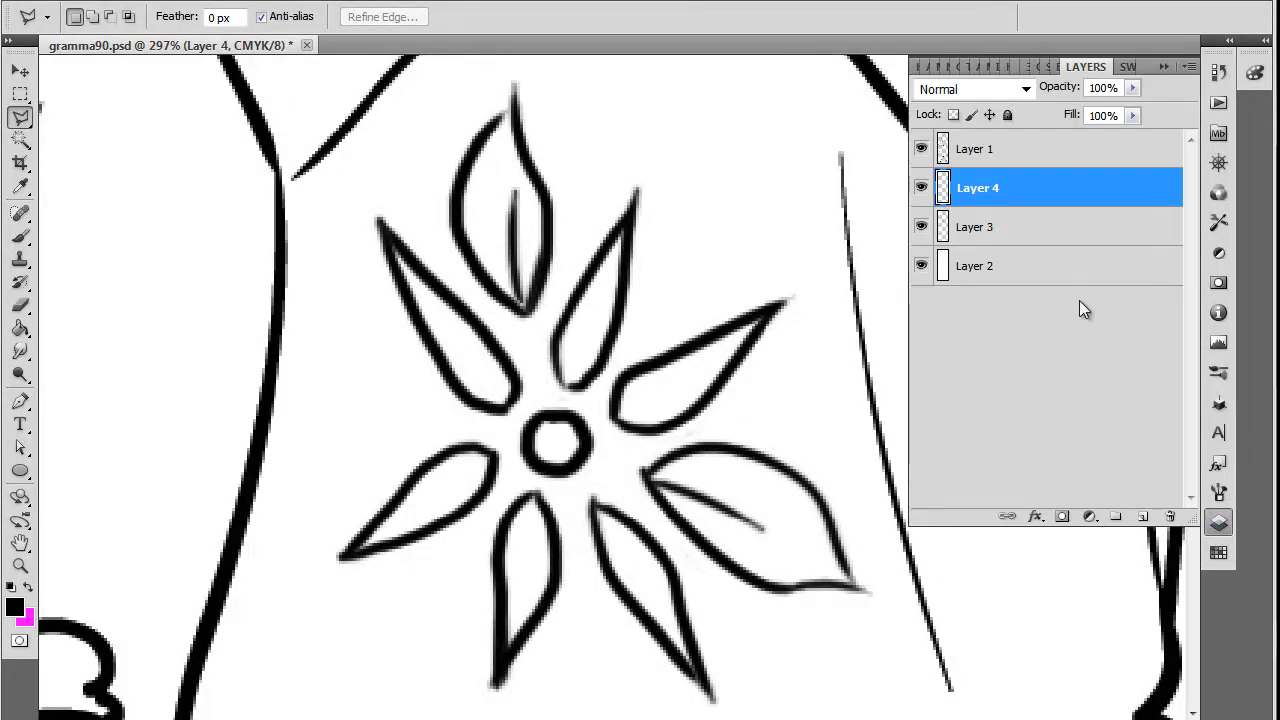
left_click(778, 284)
left_click(617, 361)
left_click(604, 440)
left_click(677, 440)
left_click(772, 370)
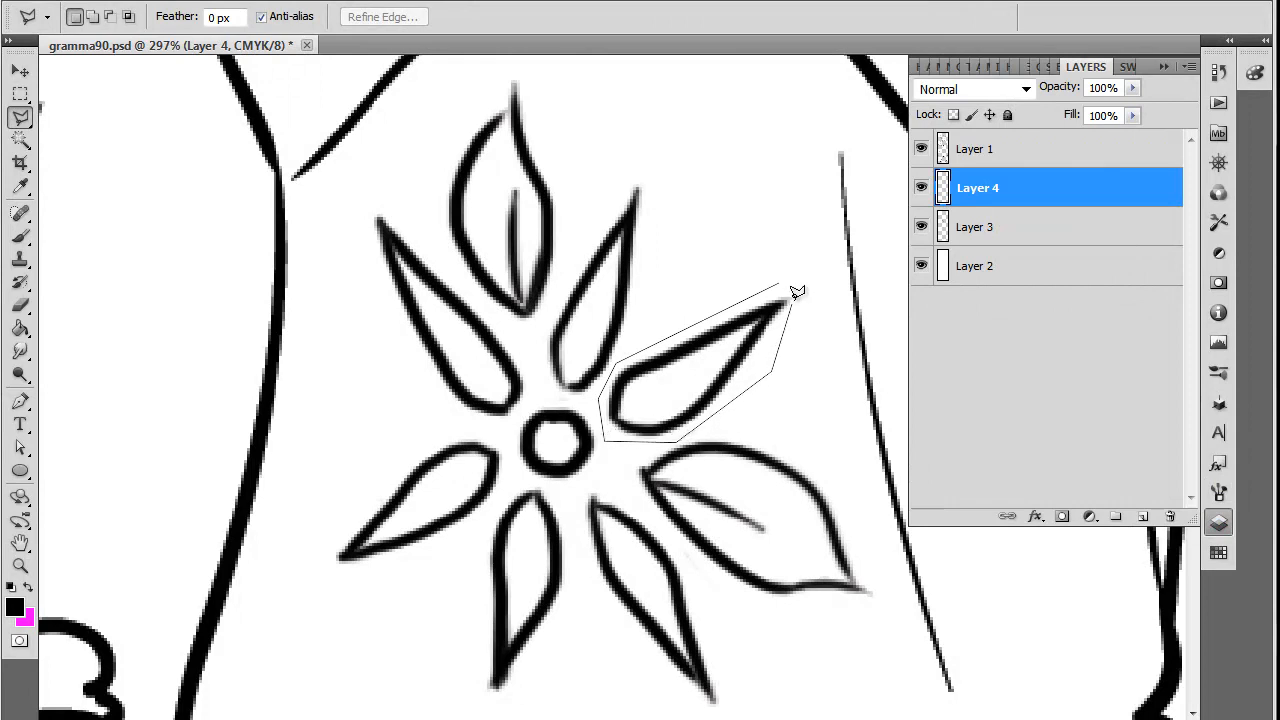
left_click(780, 278)
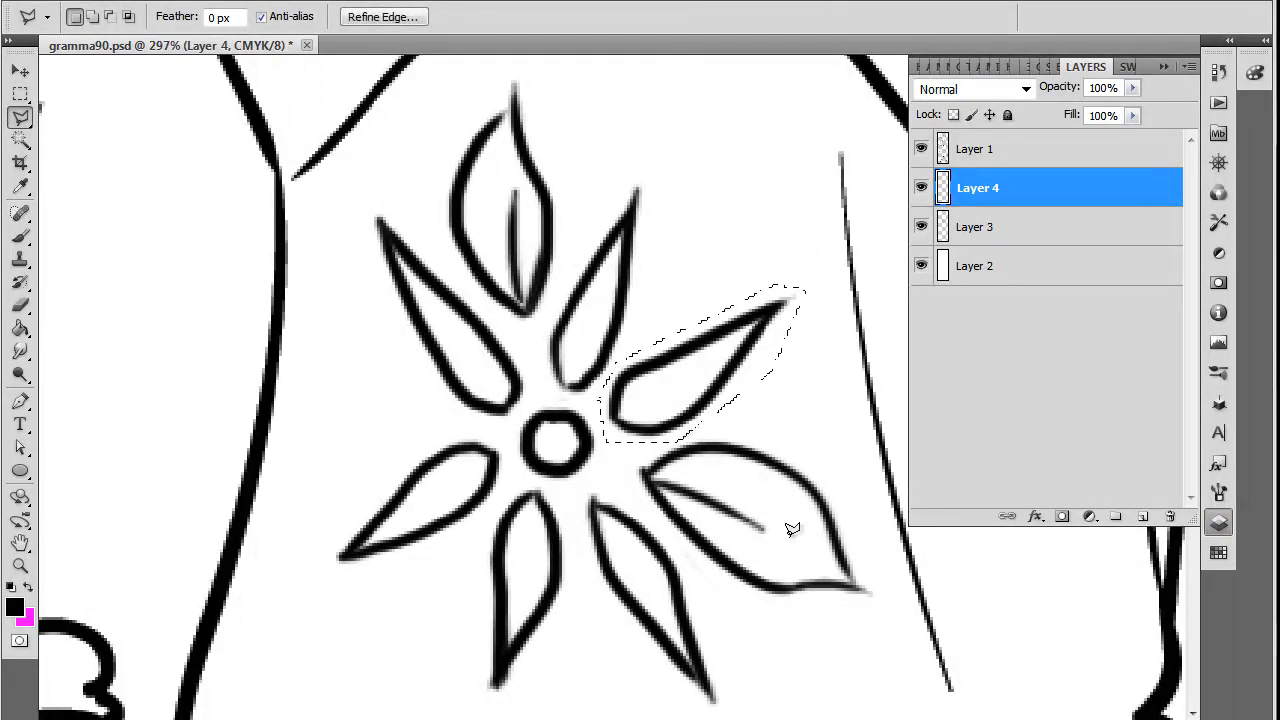
key("ctrl+j")
key("Return")
left_click(1009, 227)
left_click(920, 226)
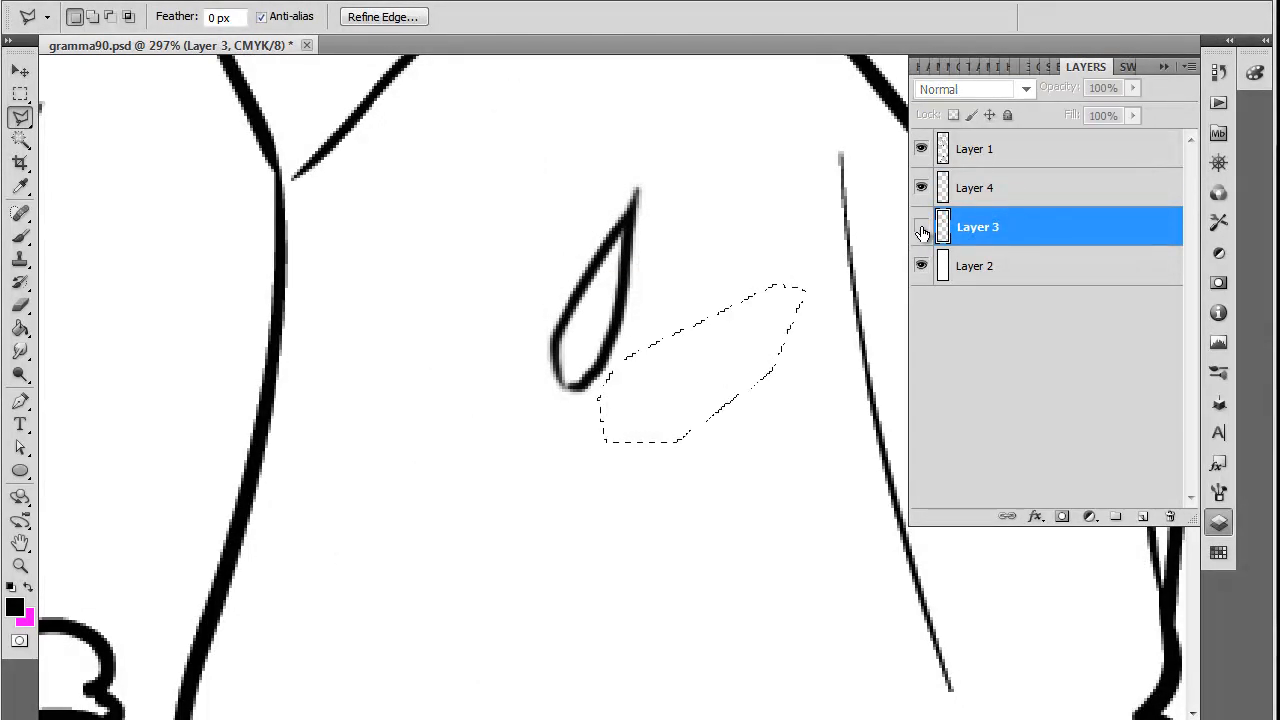
left_click(920, 226)
key("ctrl+j")
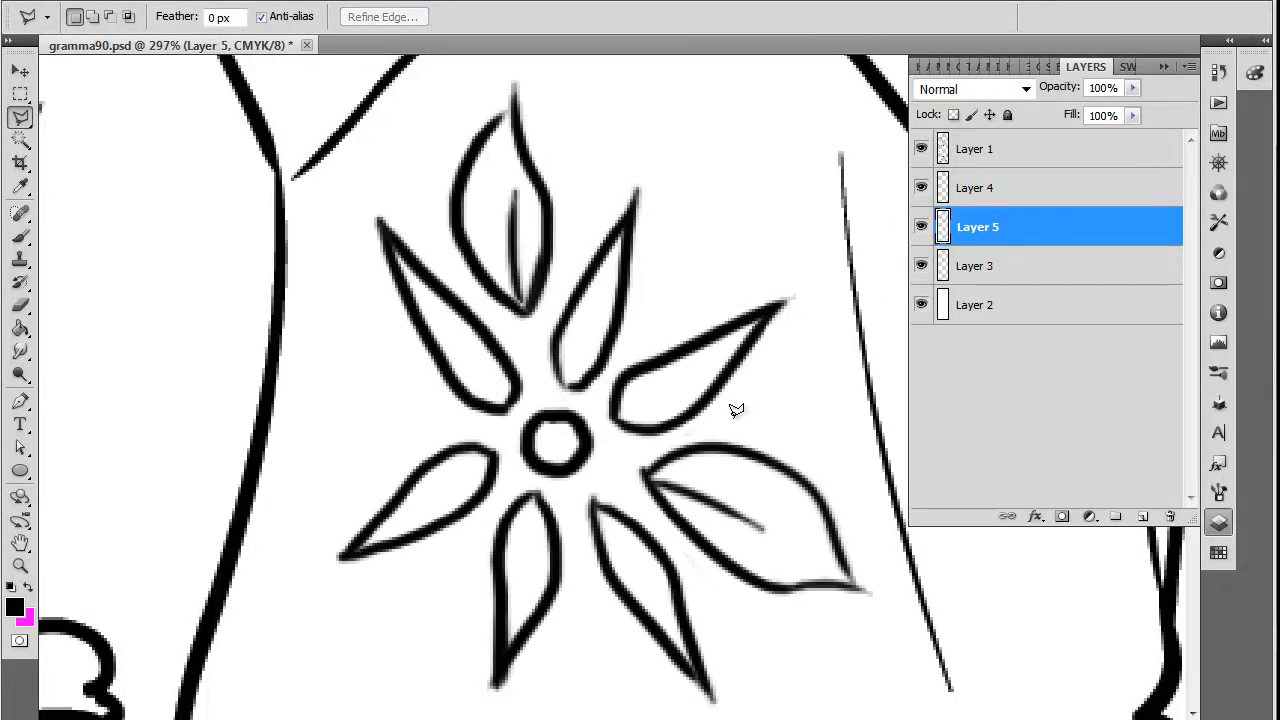
left_click(21, 71)
left_click_drag(669, 390, 669, 403)
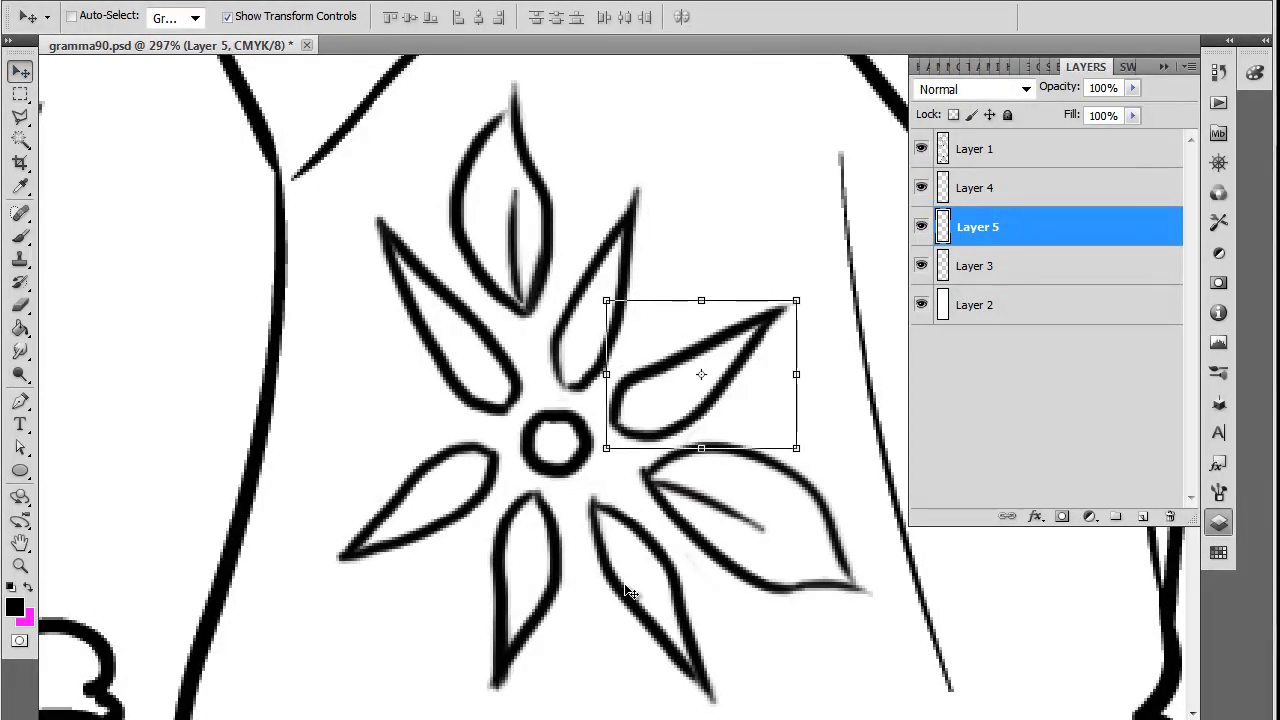
On Layer 3, select the lower-right petal with the Polygonal Lasso and move it slightly closer to the flower's centre
left_click(921, 265)
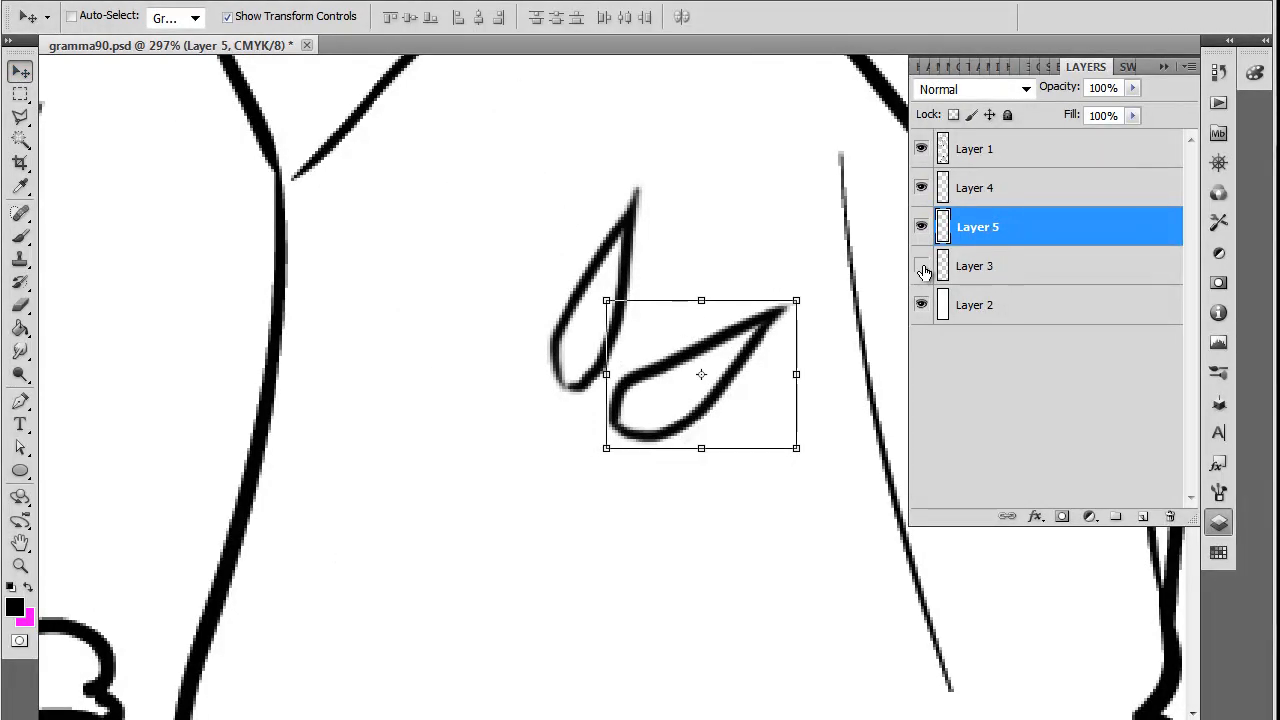
left_click(921, 265)
left_click(975, 266)
left_click(20, 116)
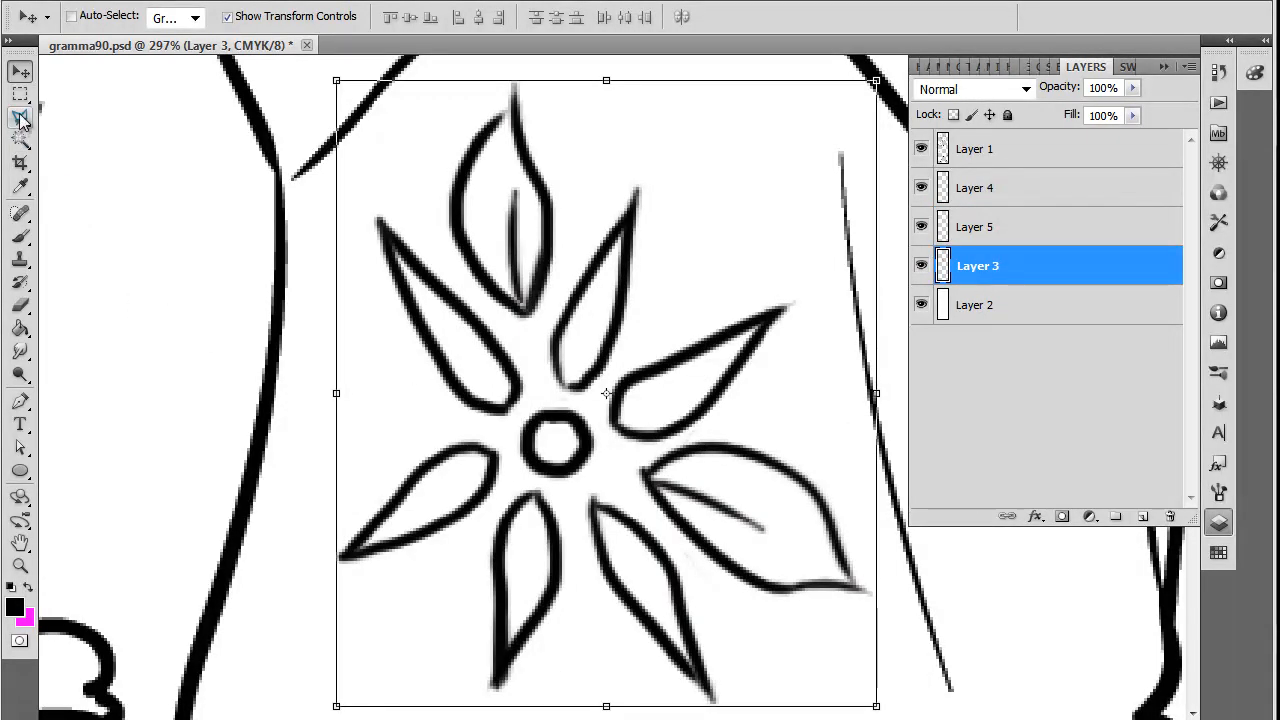
left_click(727, 681)
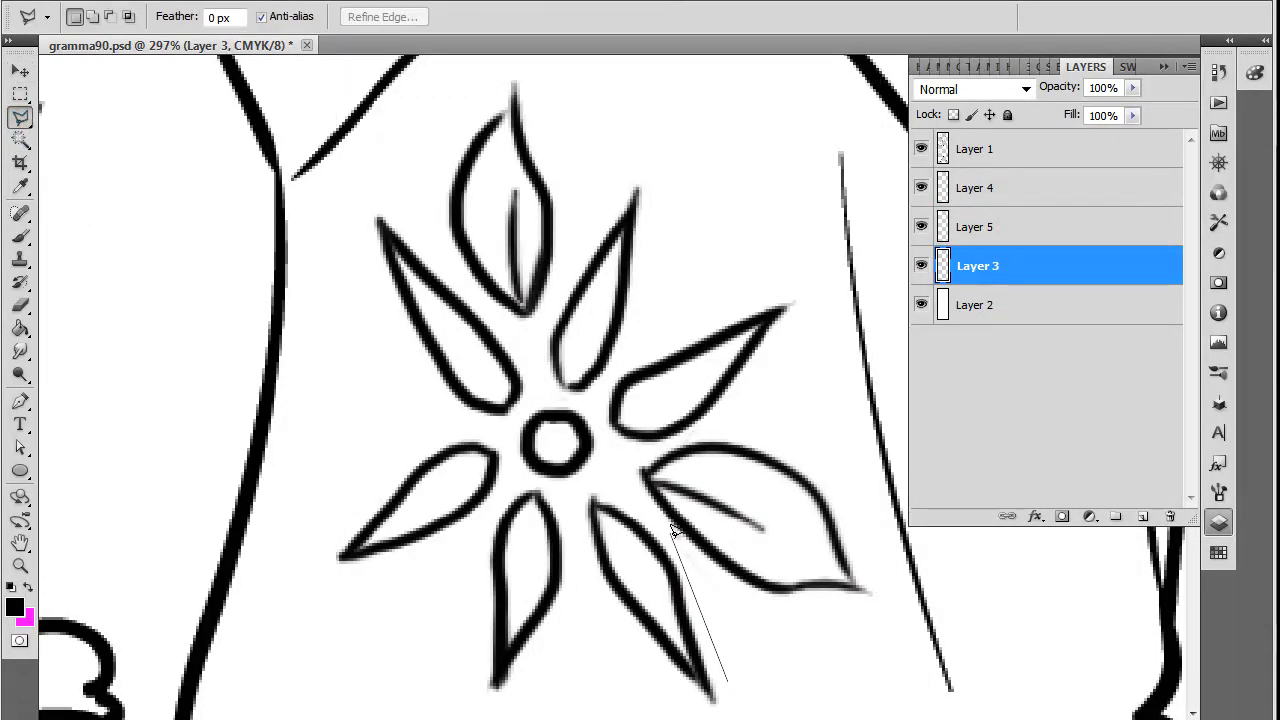
left_click(675, 540)
left_click(578, 552)
left_click(646, 674)
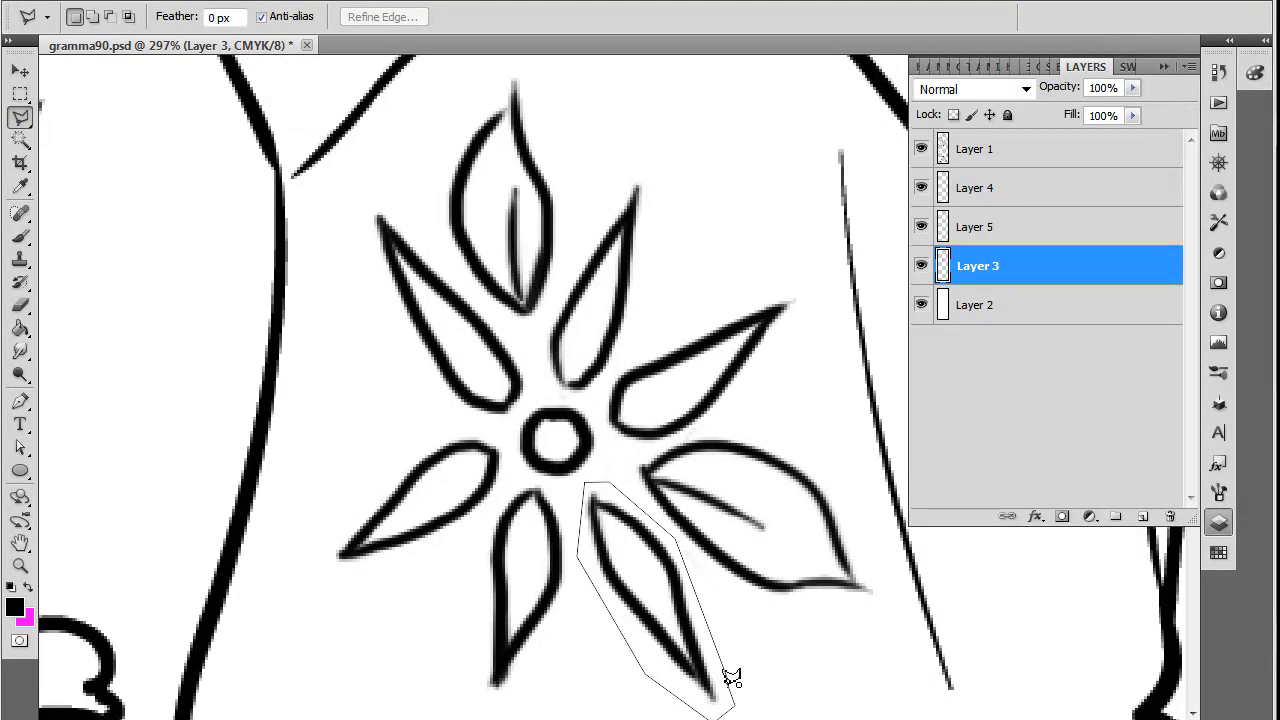
left_click(731, 679)
left_click(20, 71)
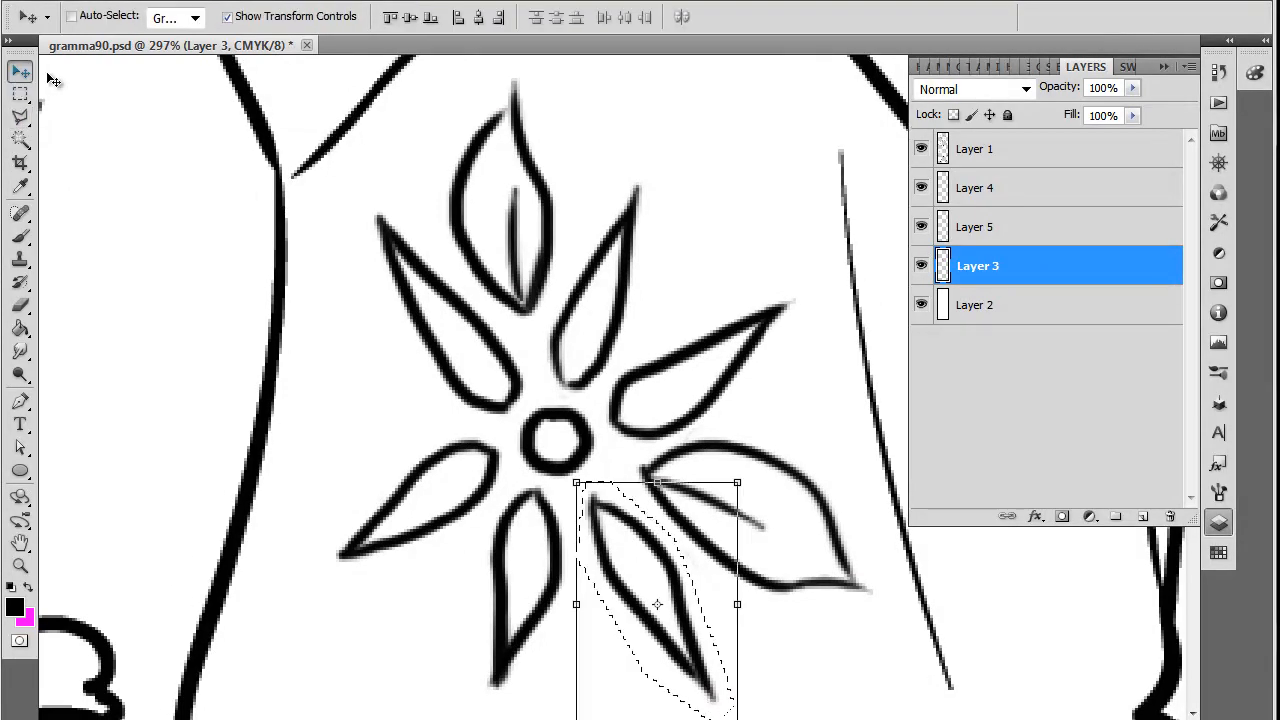
left_click_drag(687, 606, 681, 593)
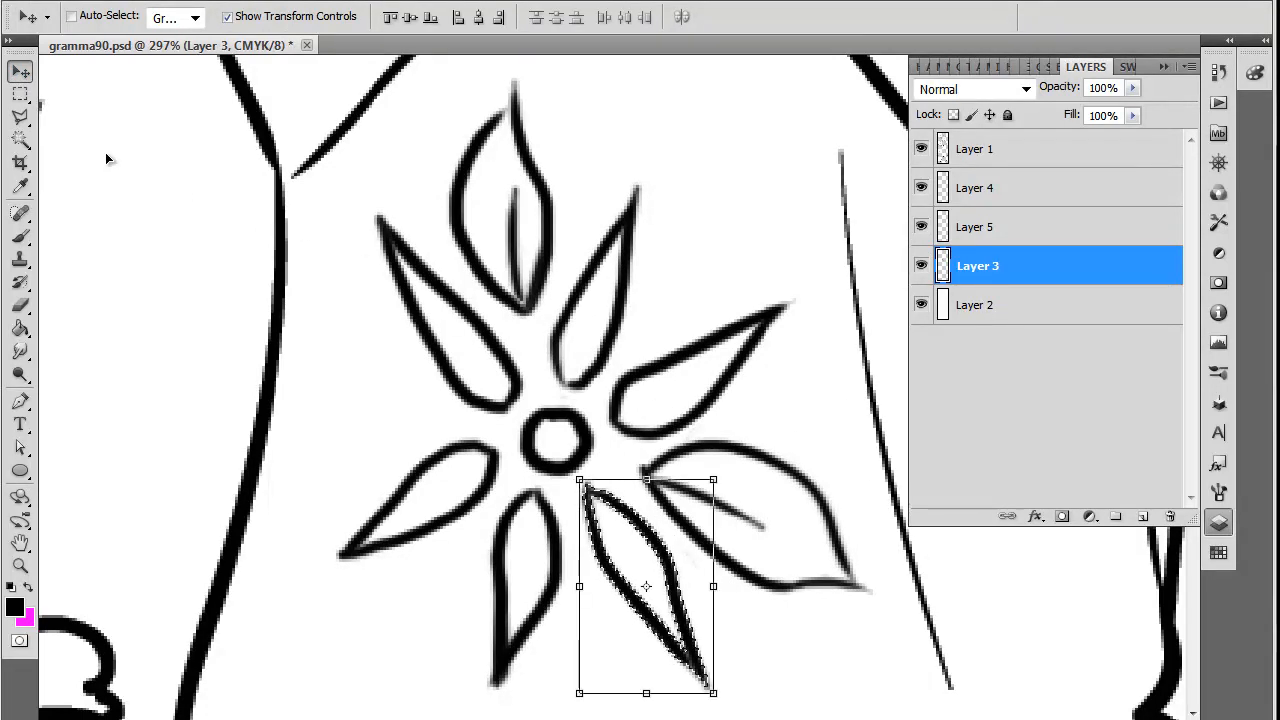
On Layer 3, select the bottom petal with the Polygonal Lasso and move it slightly up towards the flower's centre
left_click(20, 117)
left_click(508, 485)
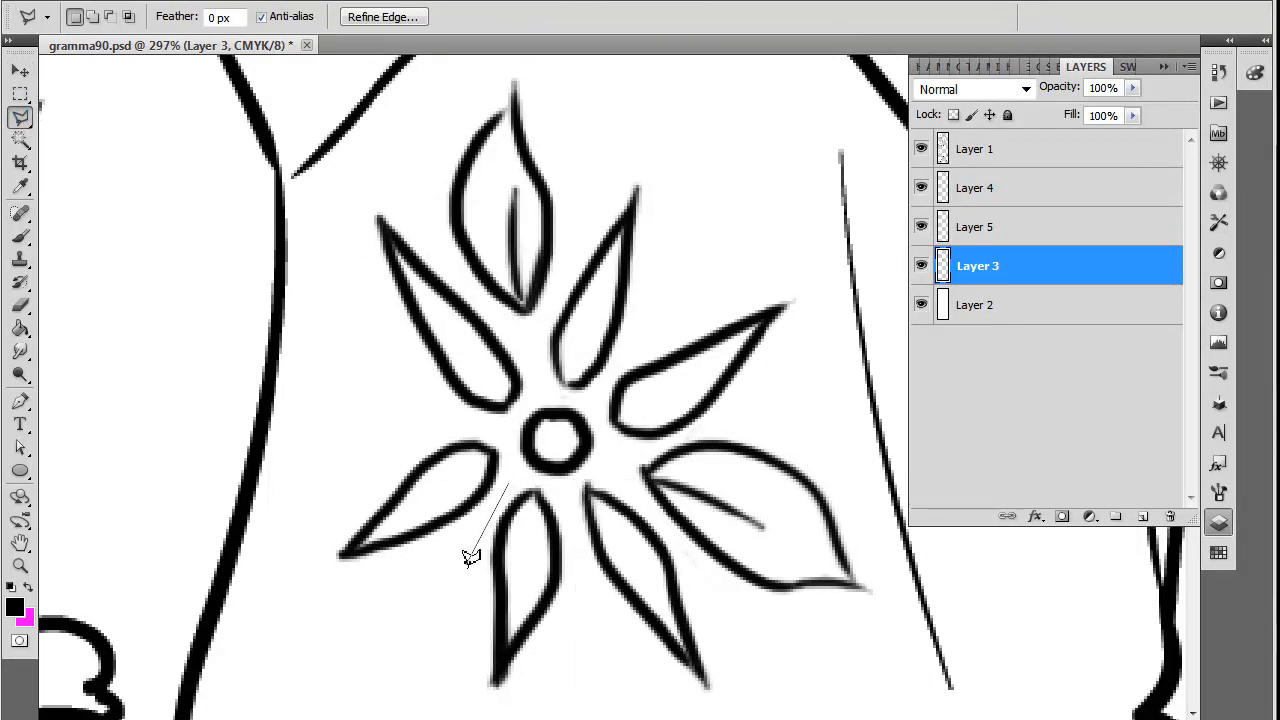
left_click(465, 560)
left_click(453, 675)
left_click(500, 717)
left_click(557, 690)
left_click(580, 620)
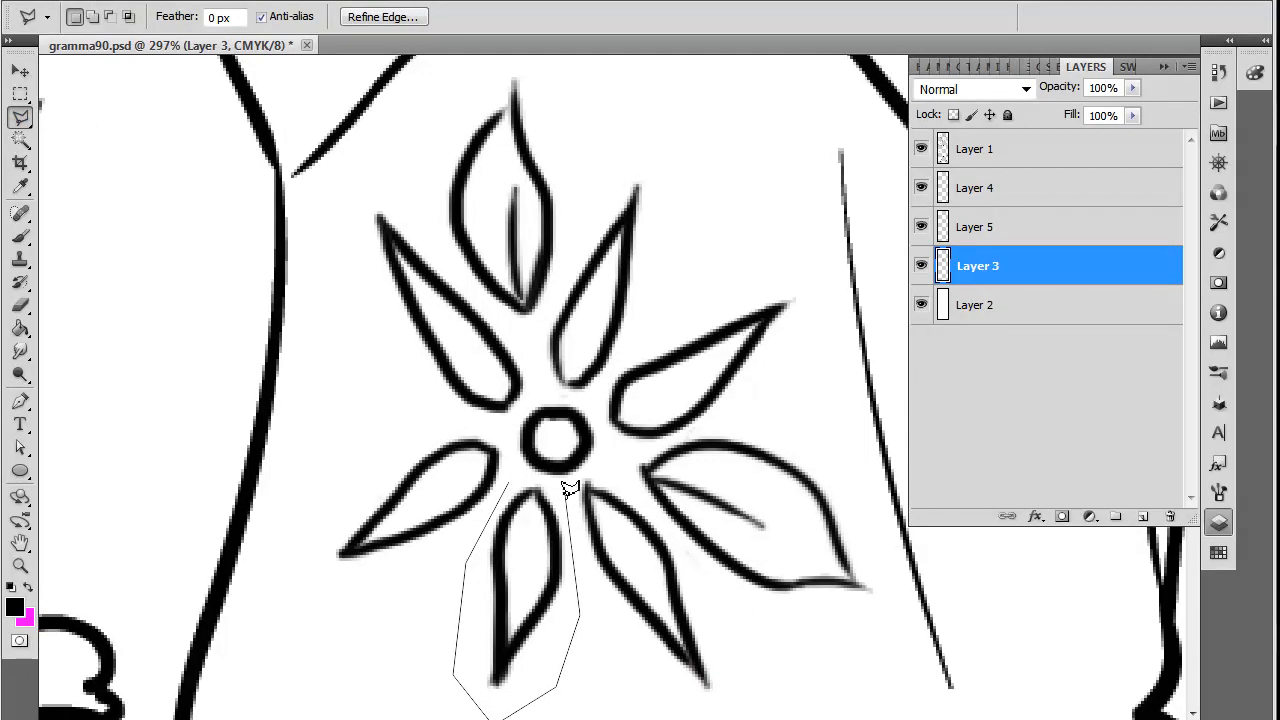
left_click(511, 468)
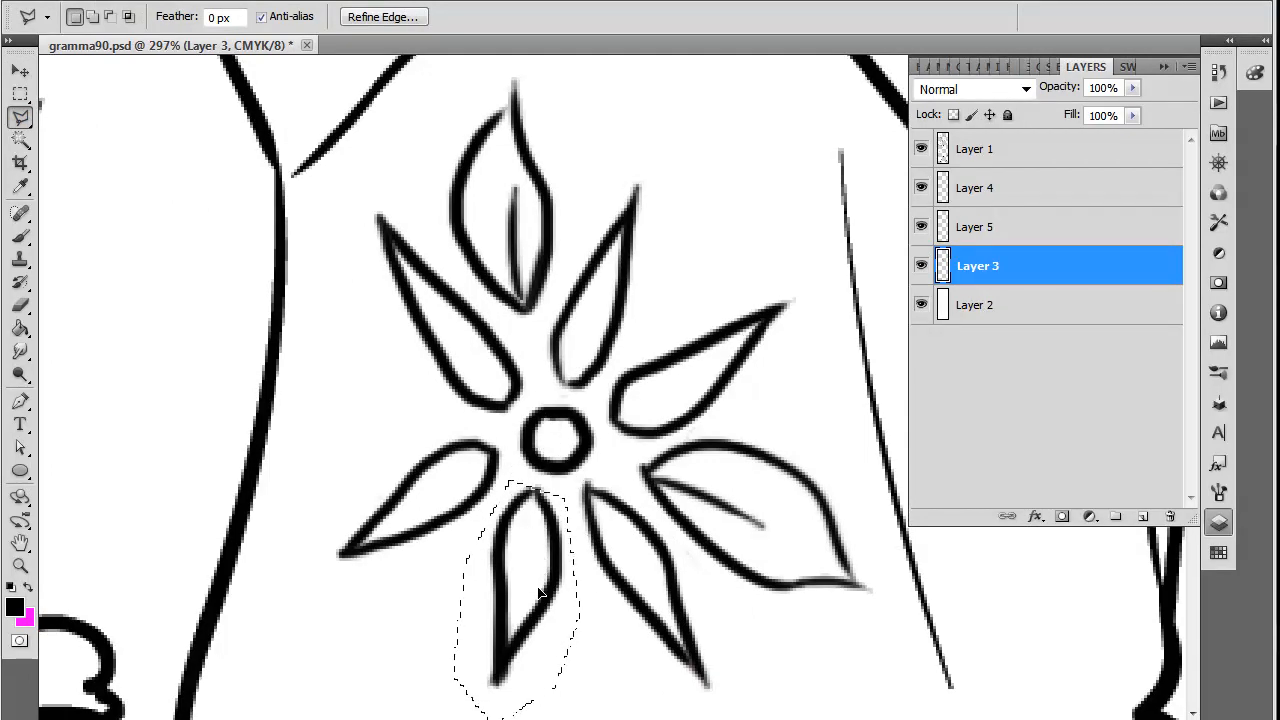
left_click(20, 71)
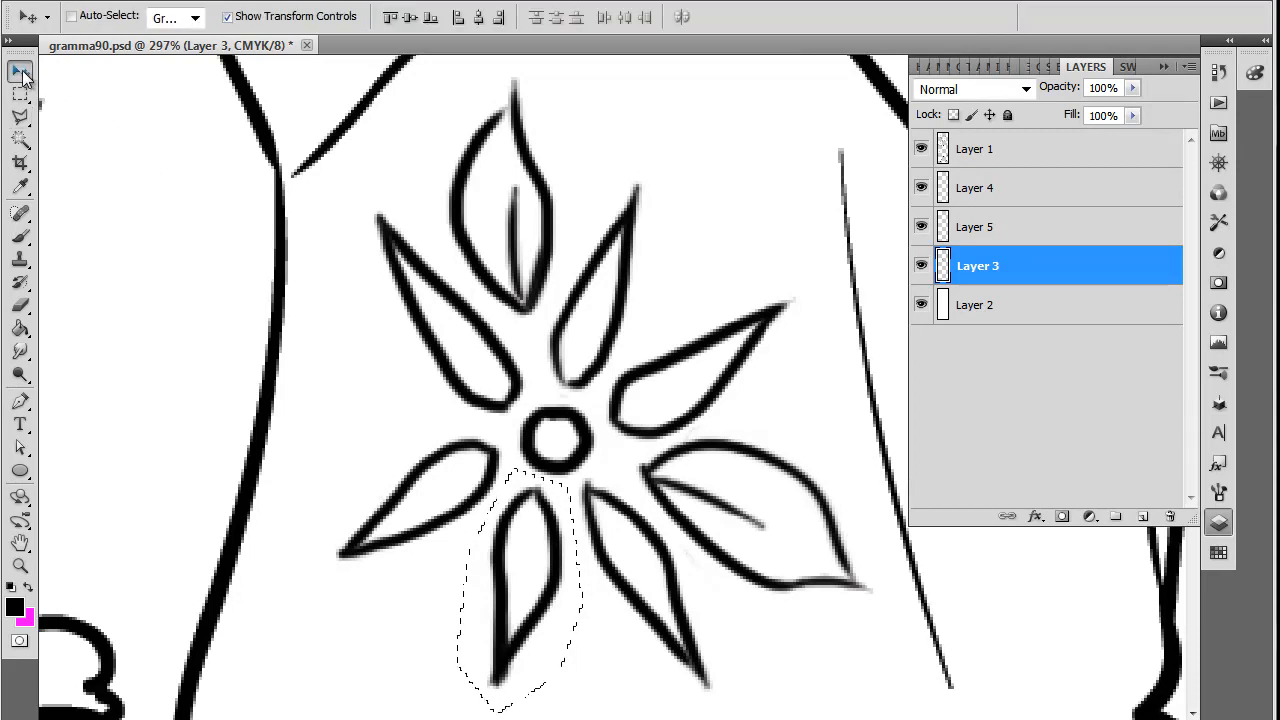
left_click_drag(526, 614, 530, 604)
Select the lower-left petal with the Polygonal Lasso, rotate it about 12.5° clockwise and shift it slightly up beside the flower's centre
left_click(20, 117)
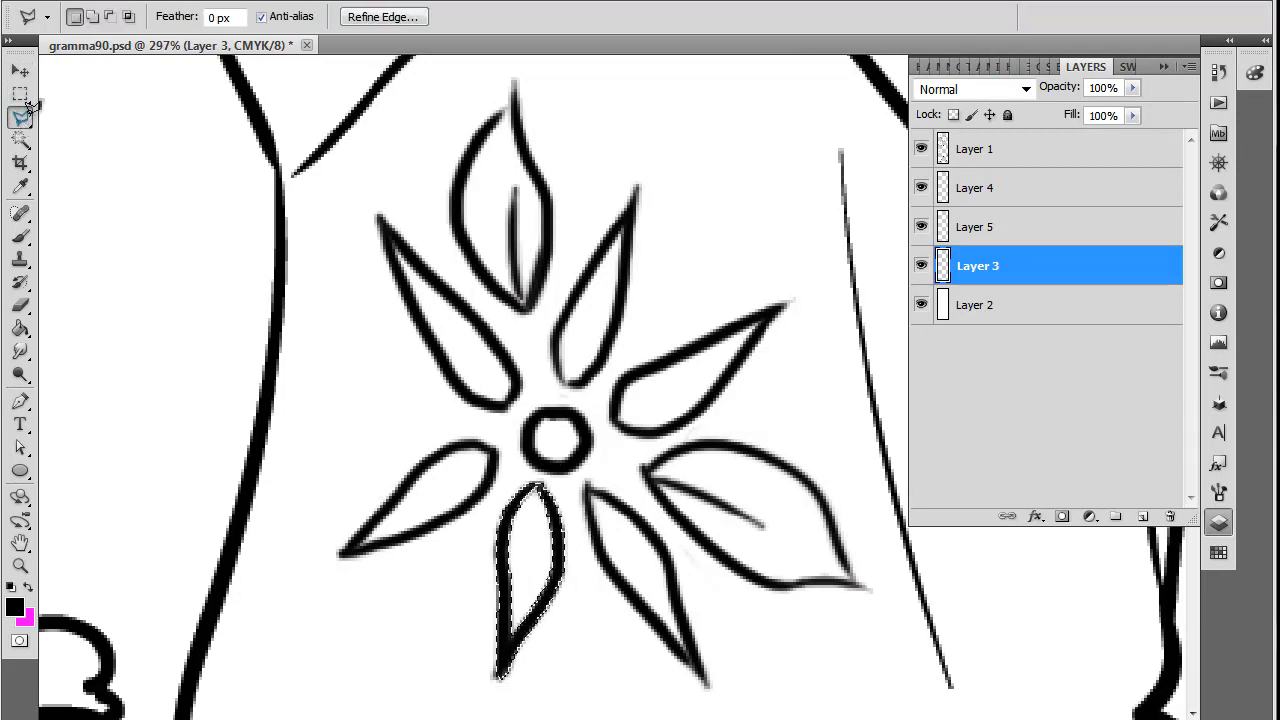
left_click(373, 580)
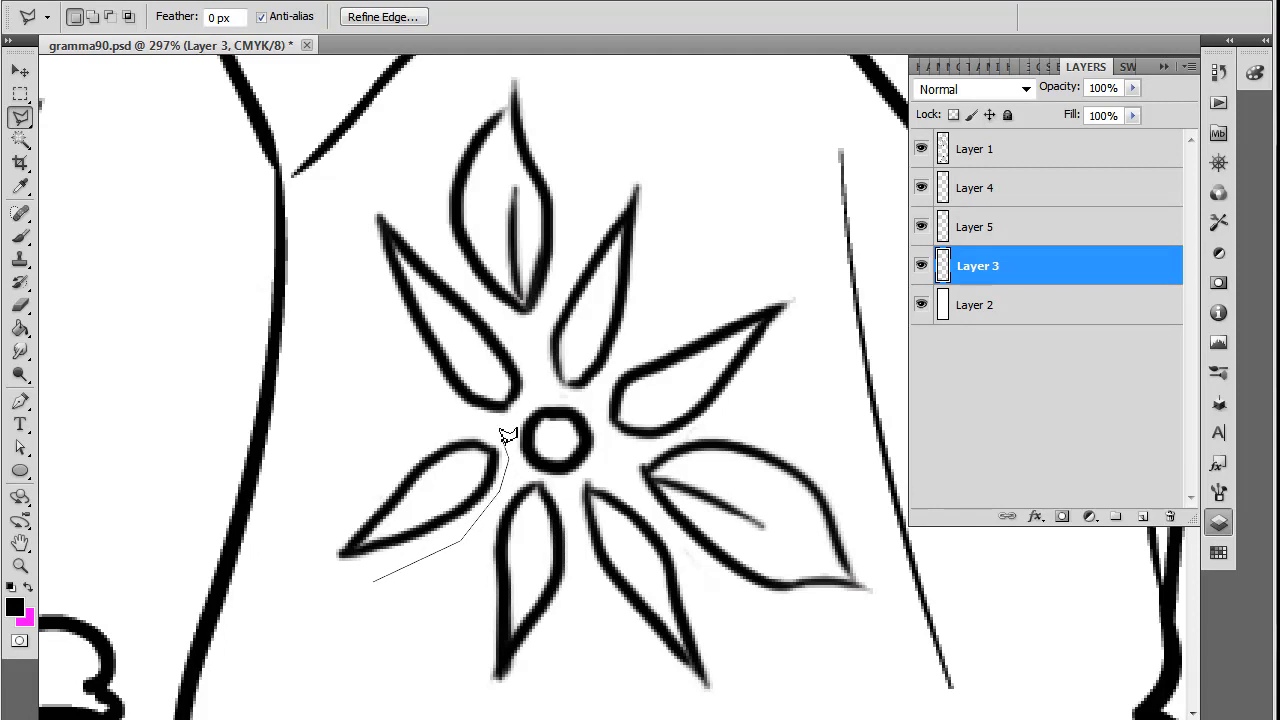
left_click(357, 467)
left_click(378, 571)
left_click(20, 71)
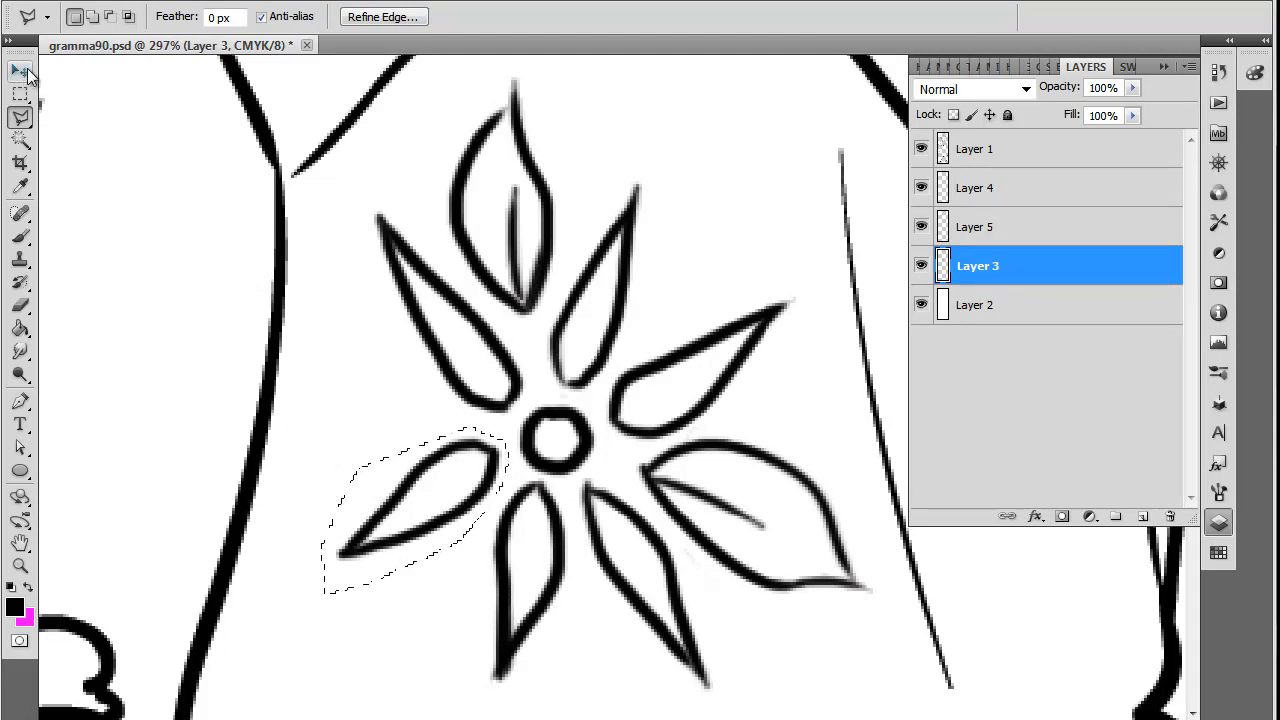
left_click_drag(482, 453, 524, 441)
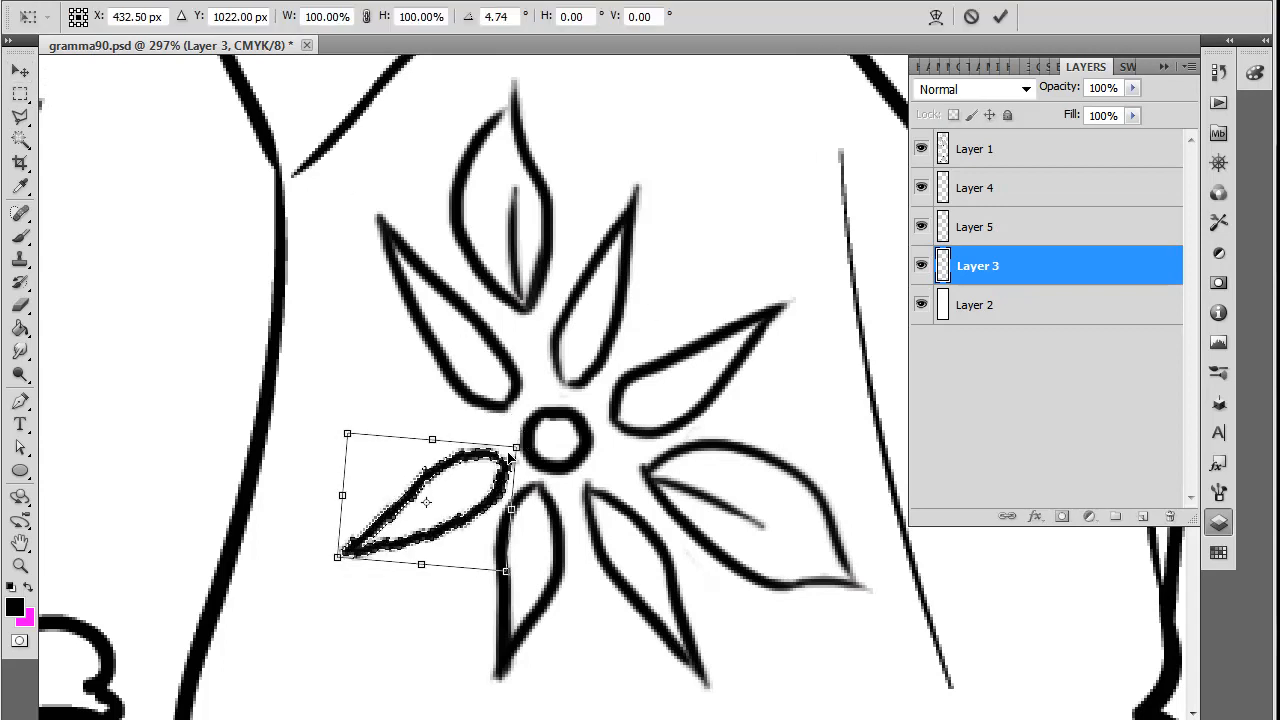
left_click_drag(455, 500, 455, 488)
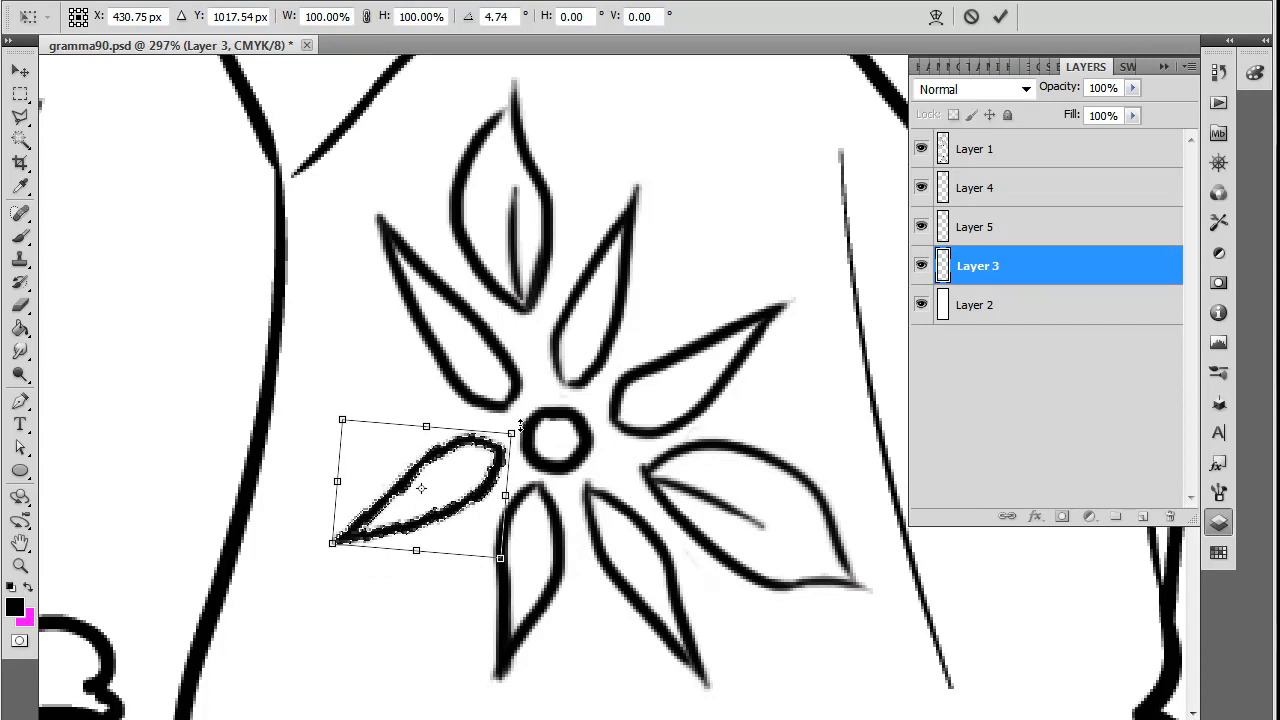
left_click_drag(521, 420, 483, 428)
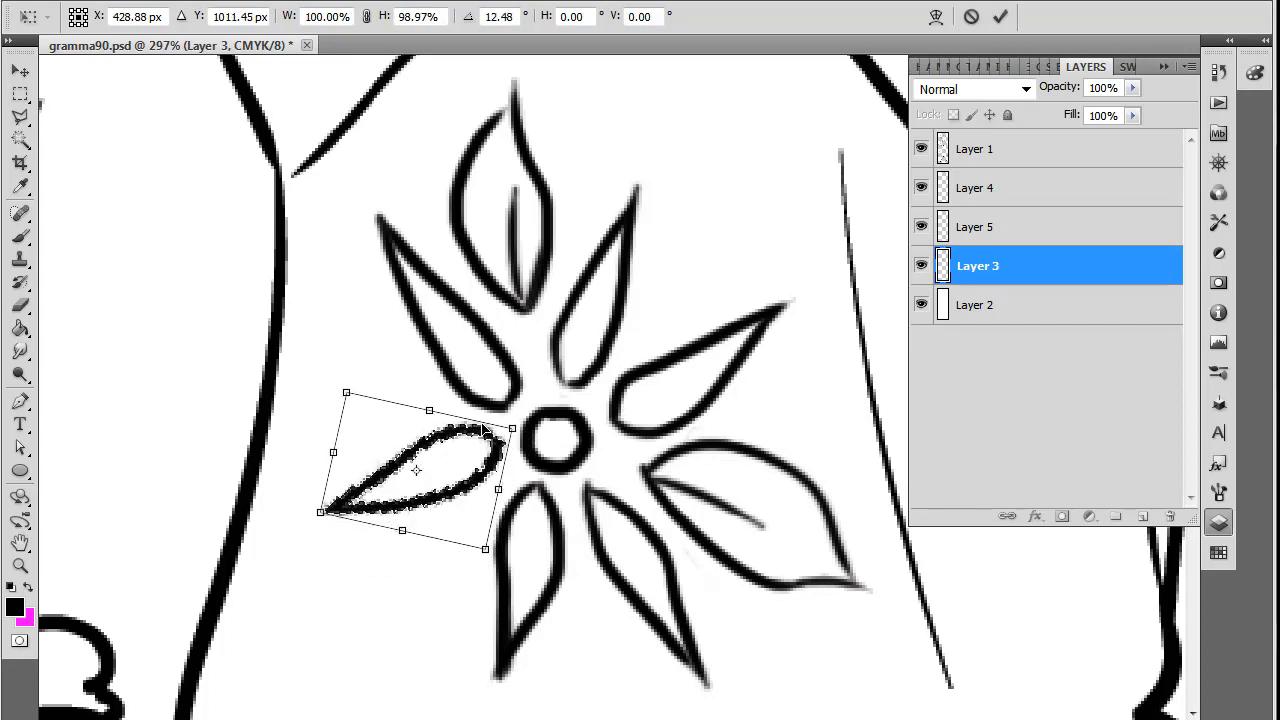
key("Return")
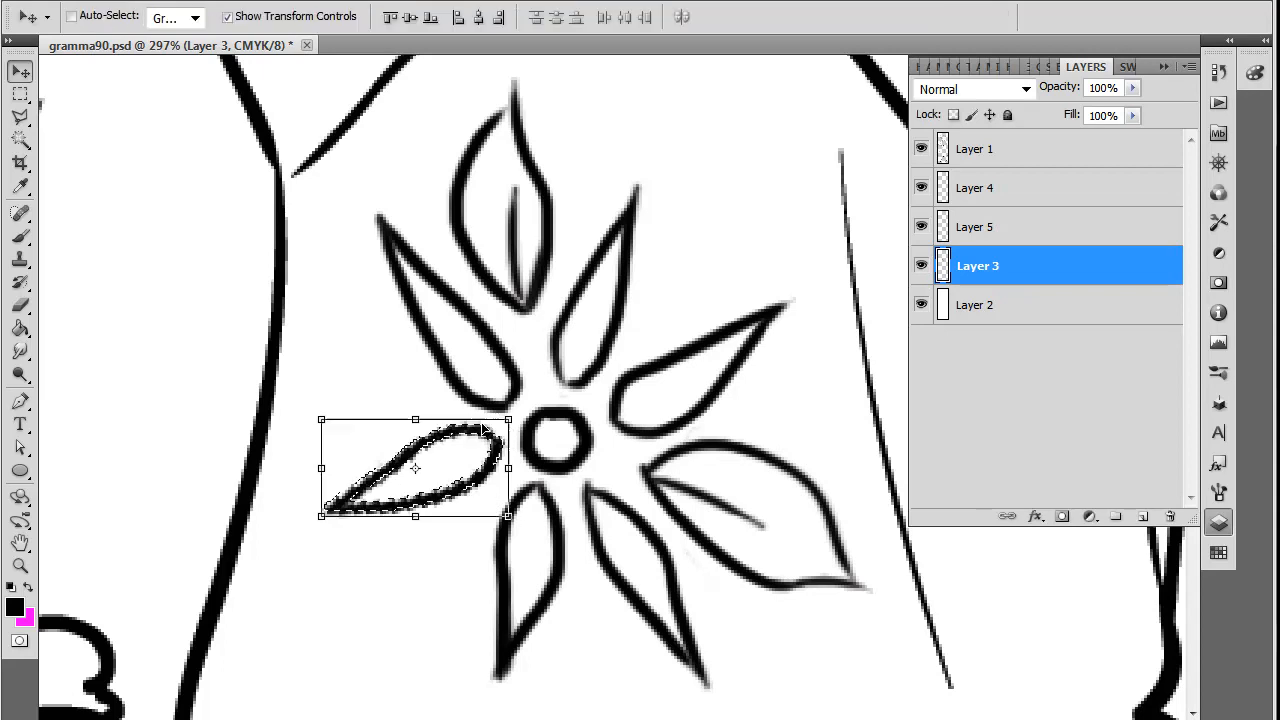
Check what Layers 3, 4 and 5 contain by toggling their visibility, and merge the three into one flower layer
left_click(921, 265)
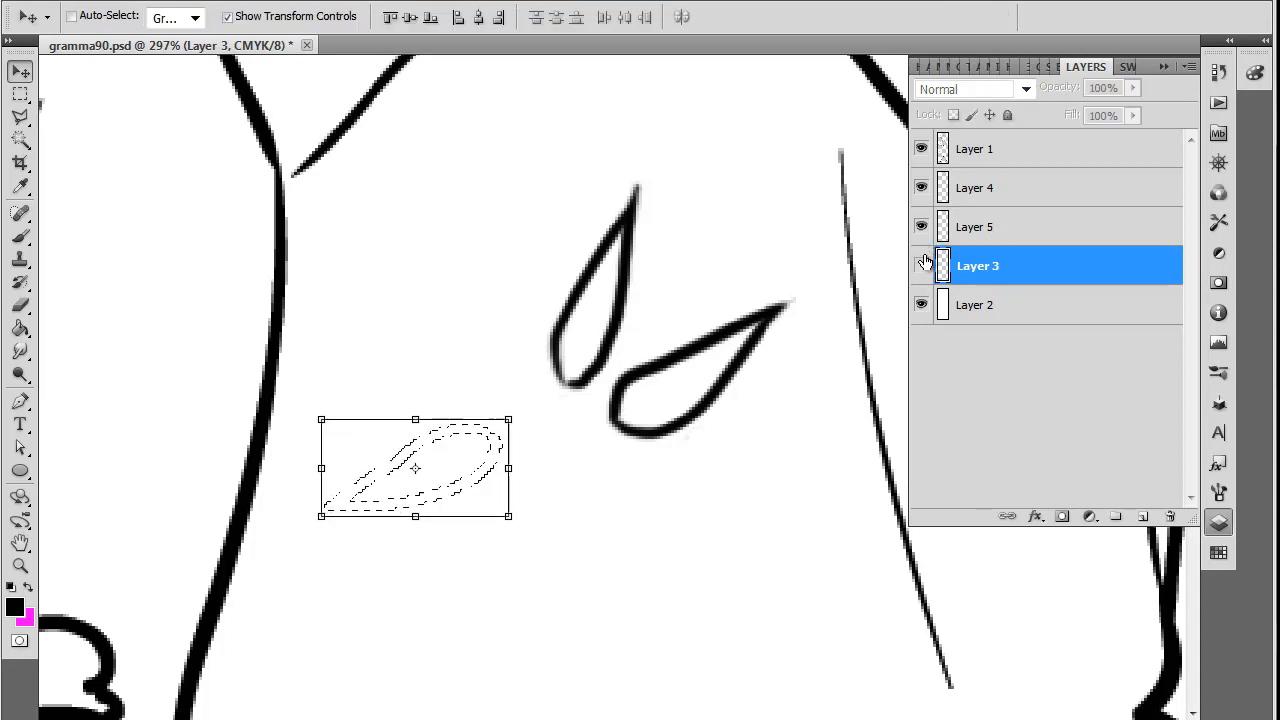
left_click(921, 265)
left_click(921, 226)
left_click(921, 226)
left_click(921, 187)
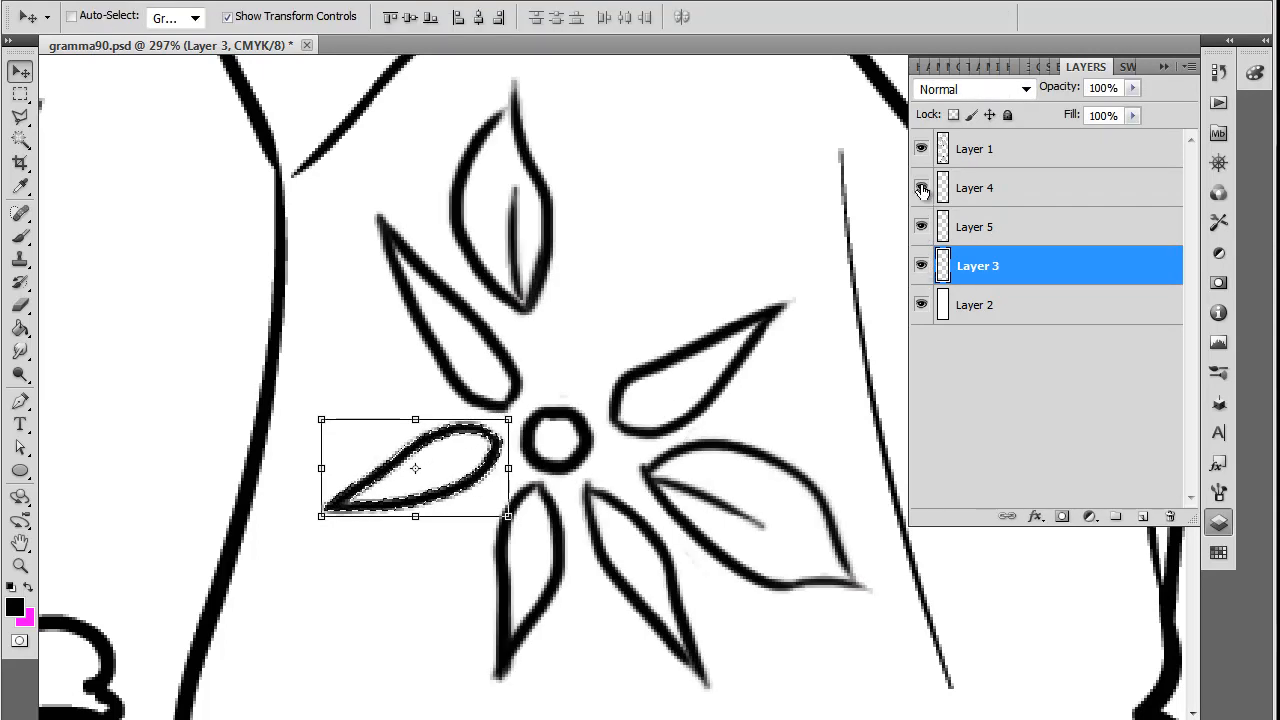
left_click(921, 187)
left_click(988, 203)
key("F7")
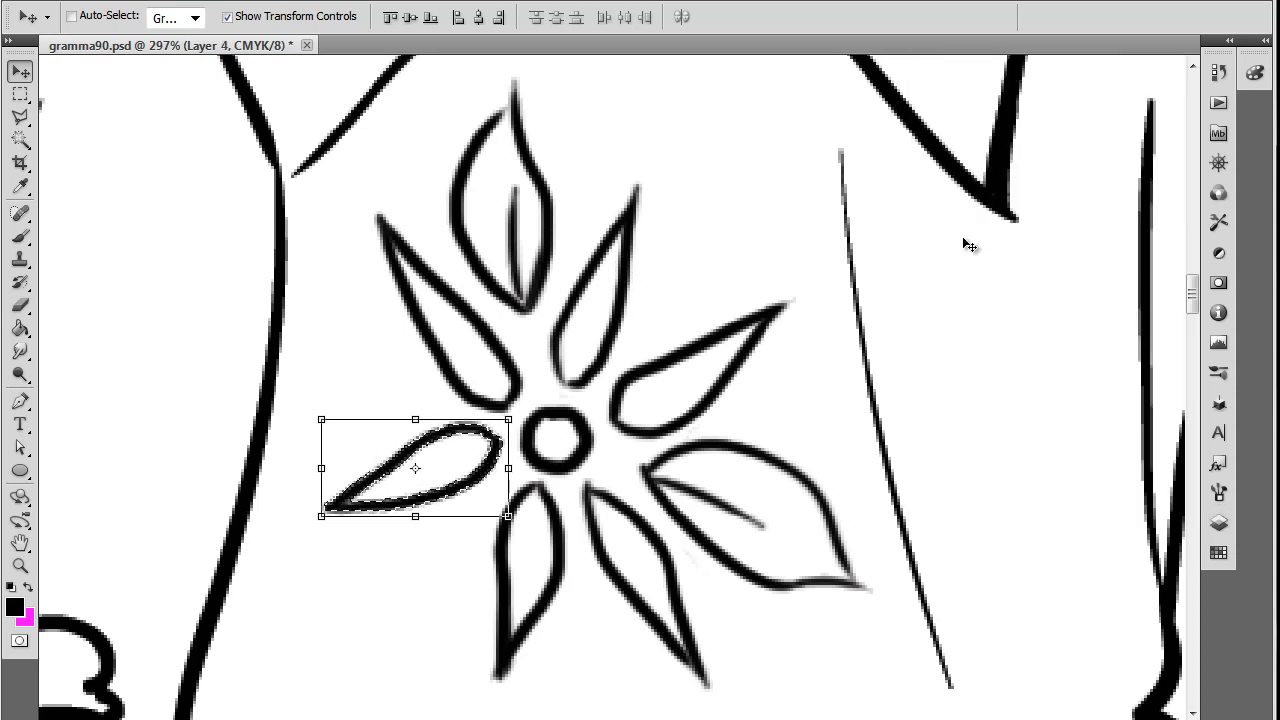
key("F7")
left_click(1030, 280, "shift")
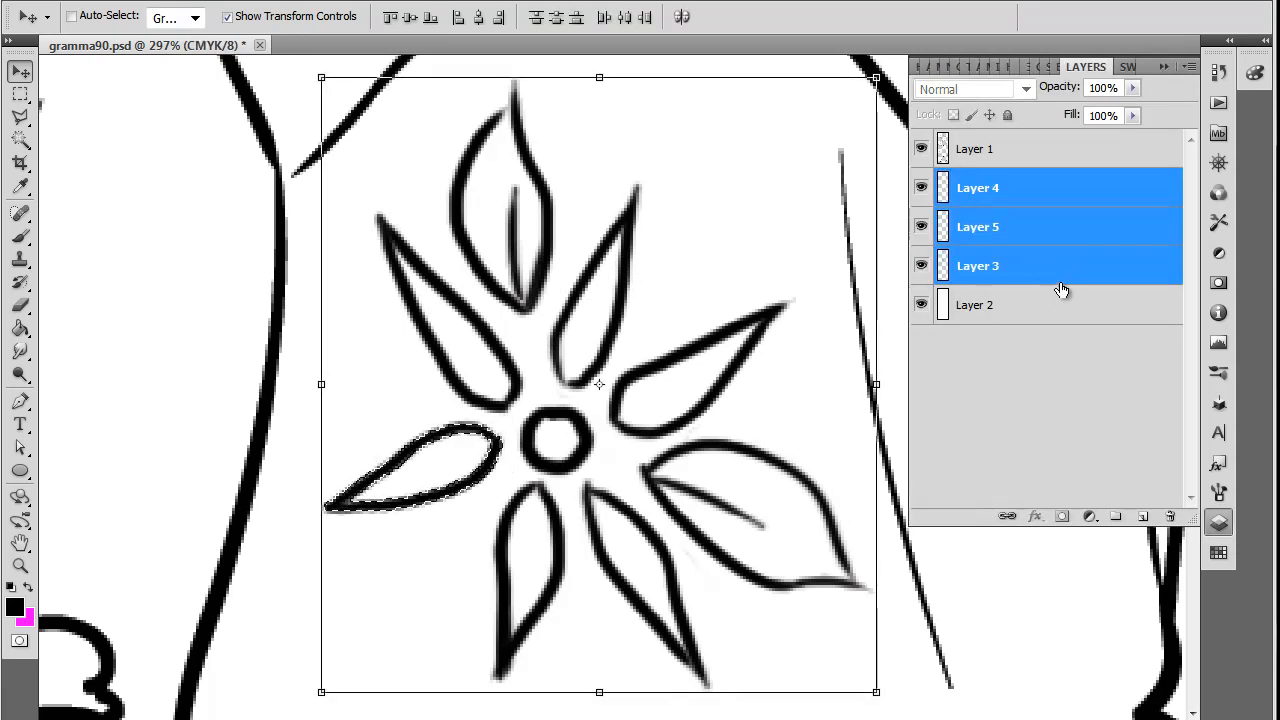
right_click(1008, 250)
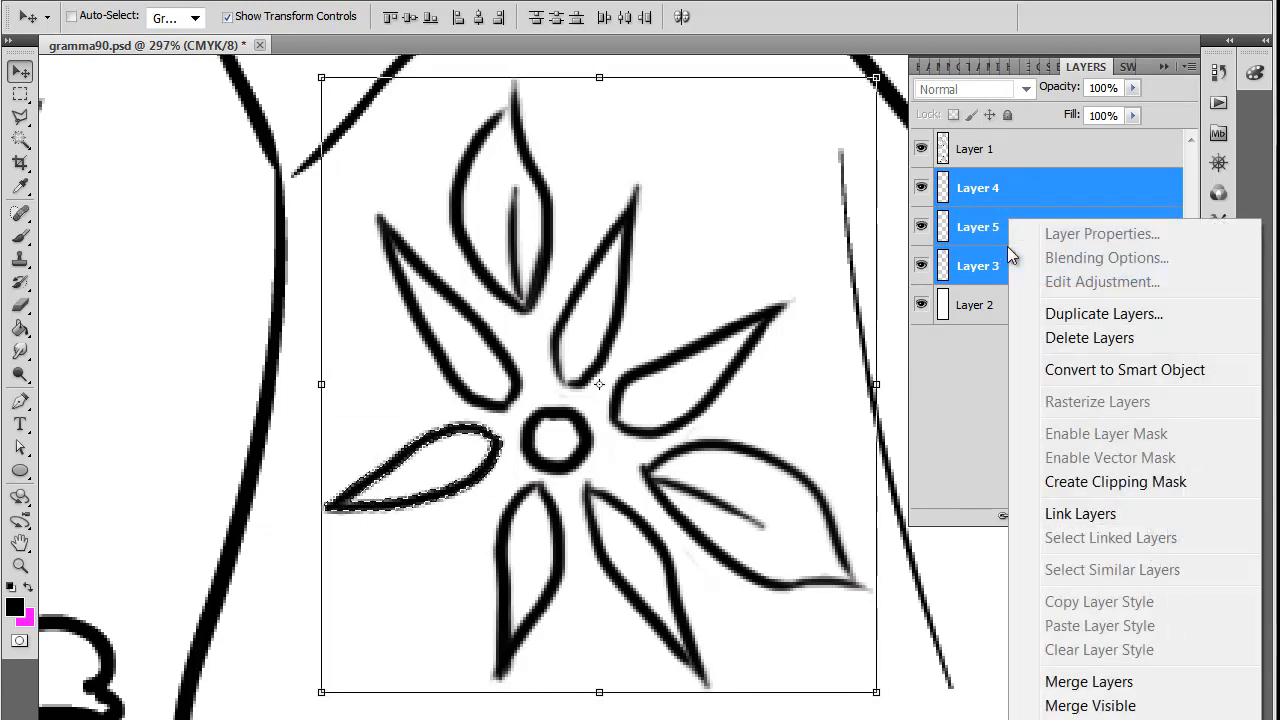
left_click(1088, 681)
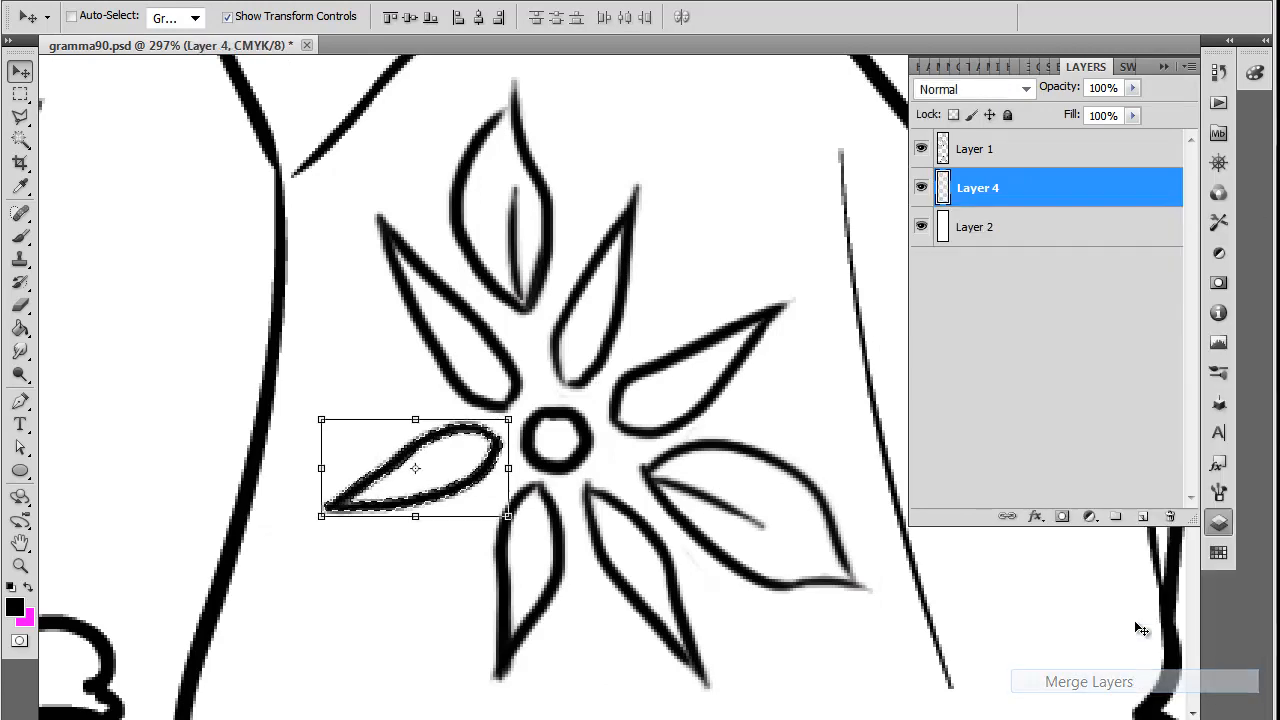
left_click(921, 190)
left_click(921, 190)
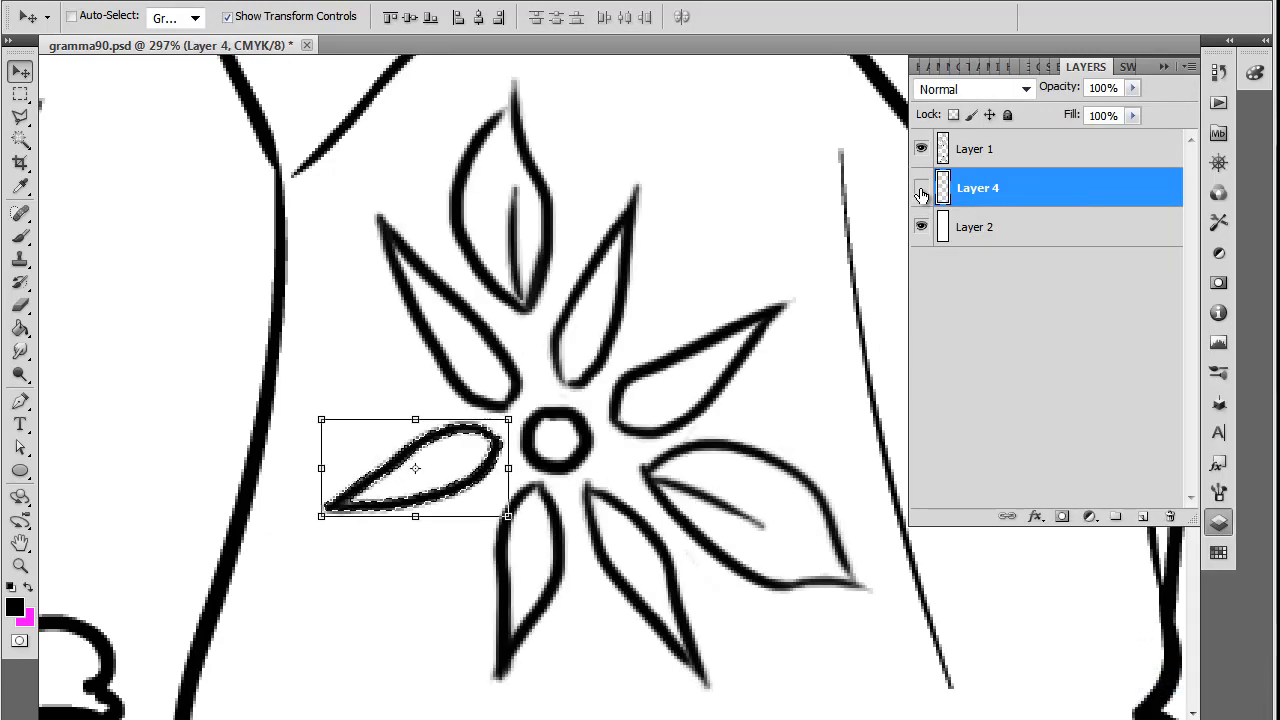
left_click(921, 190)
left_click(921, 190)
Clear the selection around the lower-left petal
left_click(20, 139)
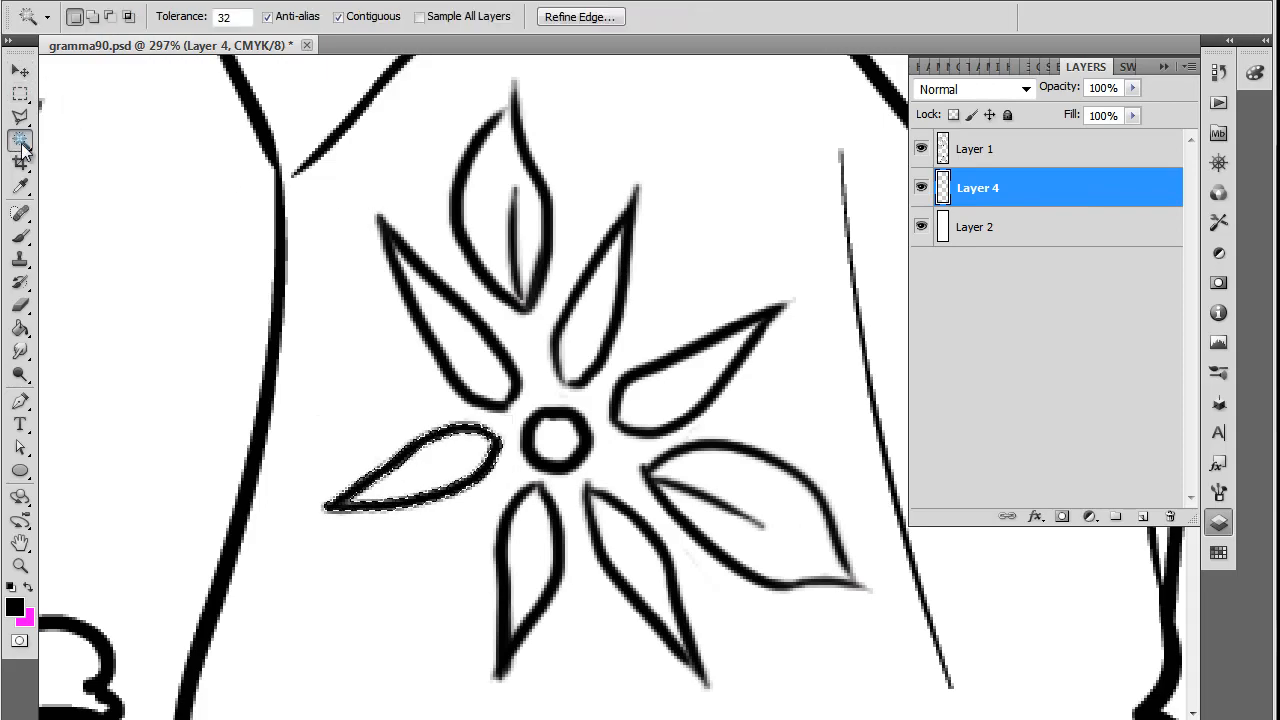
scroll(234, 338, "down", 3)
scroll(234, 338, "down", 8)
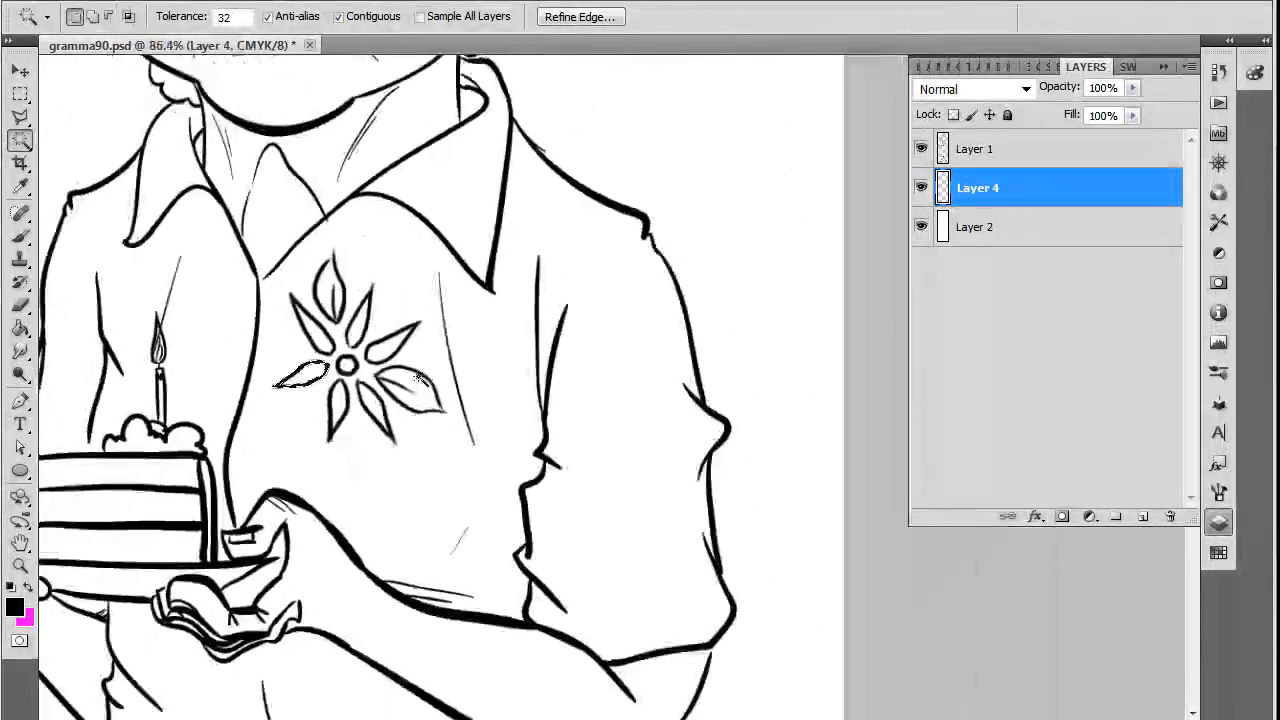
left_click(873, 528)
Scale the merged flower proportionally to about 48% towards its lower-right corner and apply the transformation
scroll(725, 480, "up", 9)
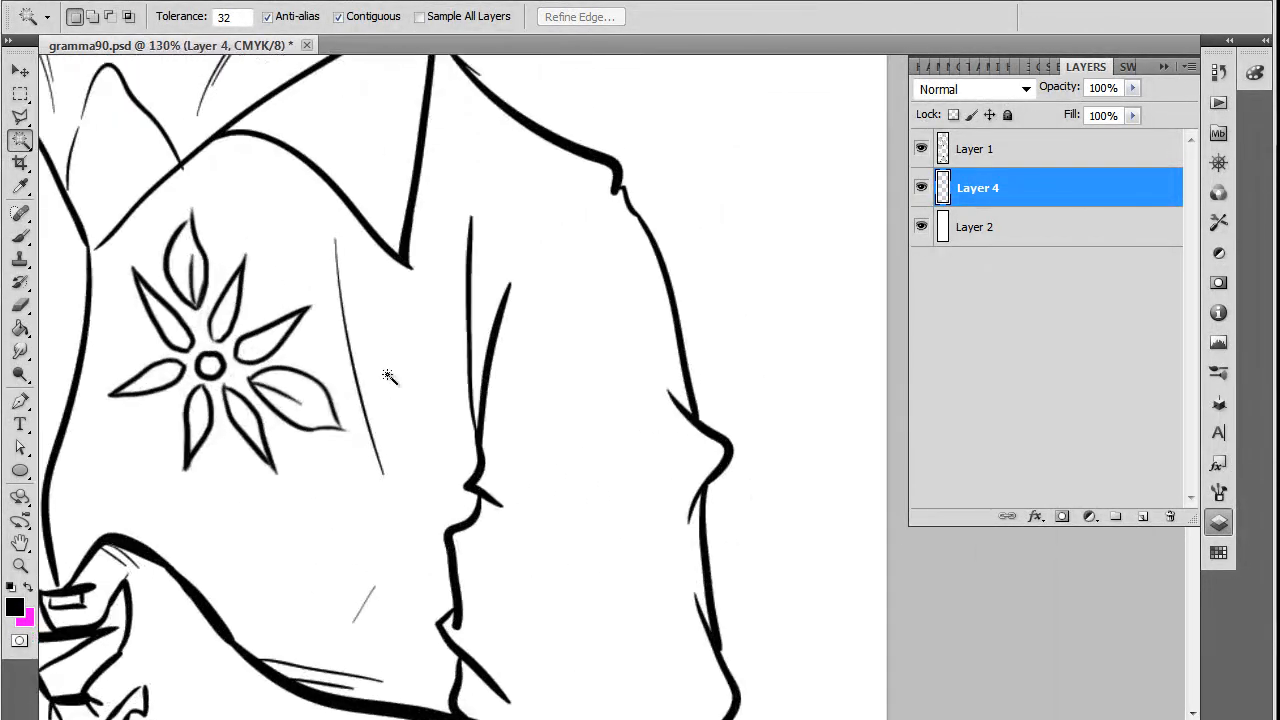
left_click_drag(346, 370, 504, 380)
scroll(504, 380, "down", 3)
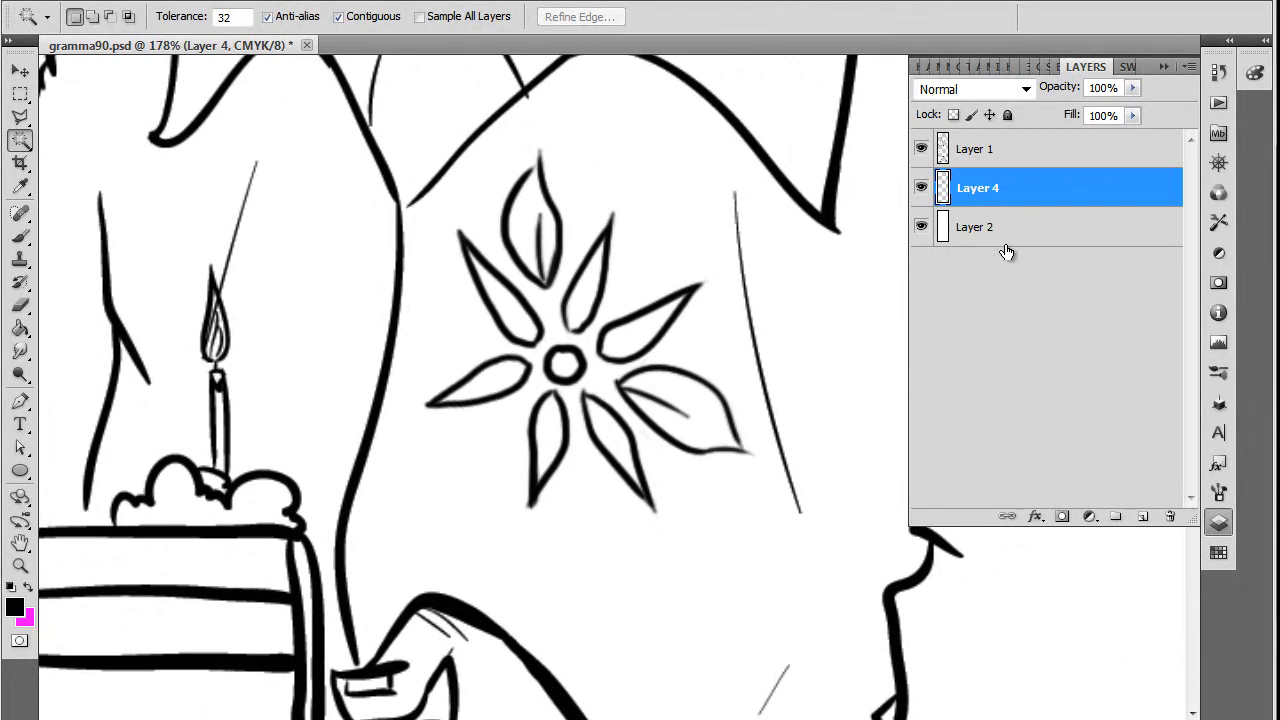
key("v")
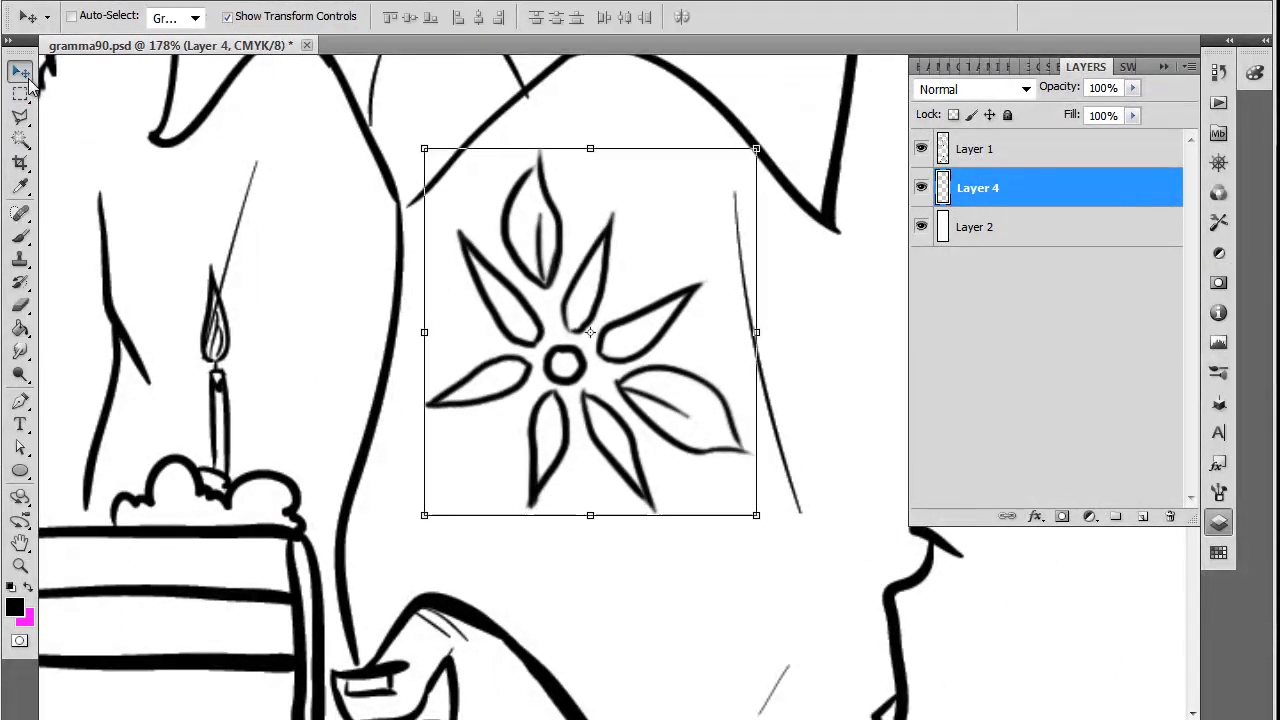
left_click_drag(424, 146, 641, 331)
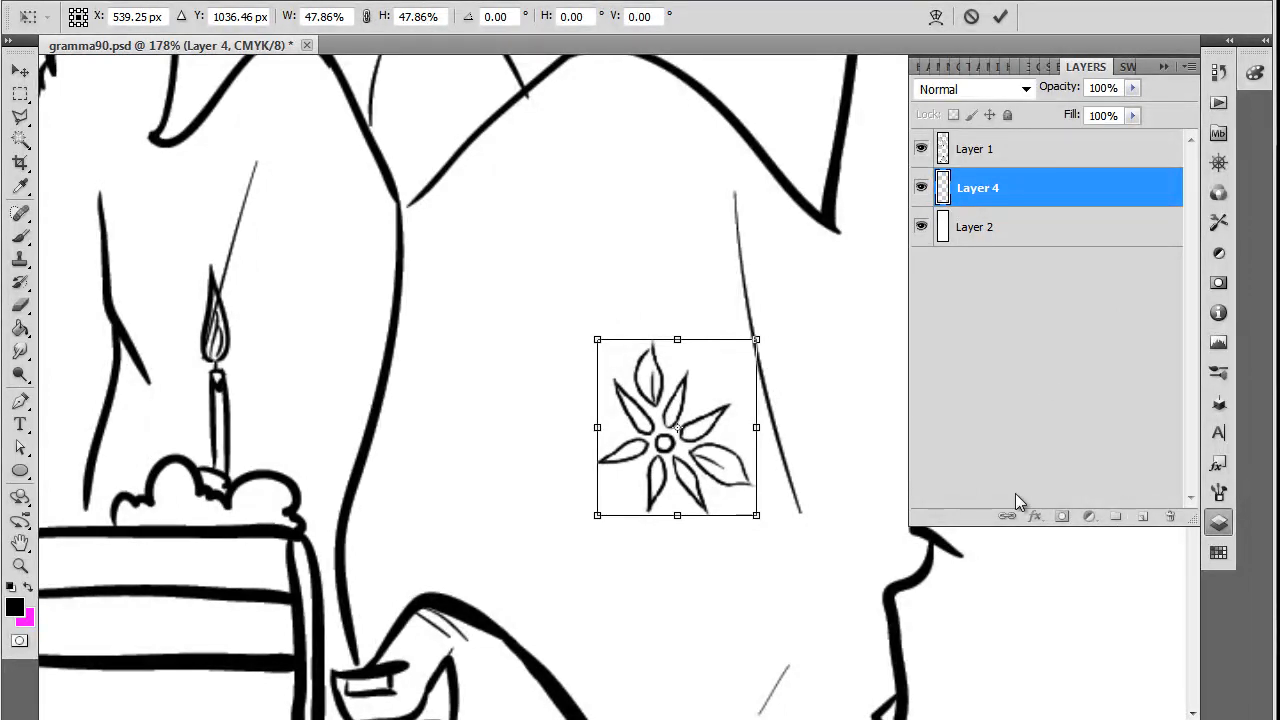
left_click(19, 236)
left_click(581, 265)
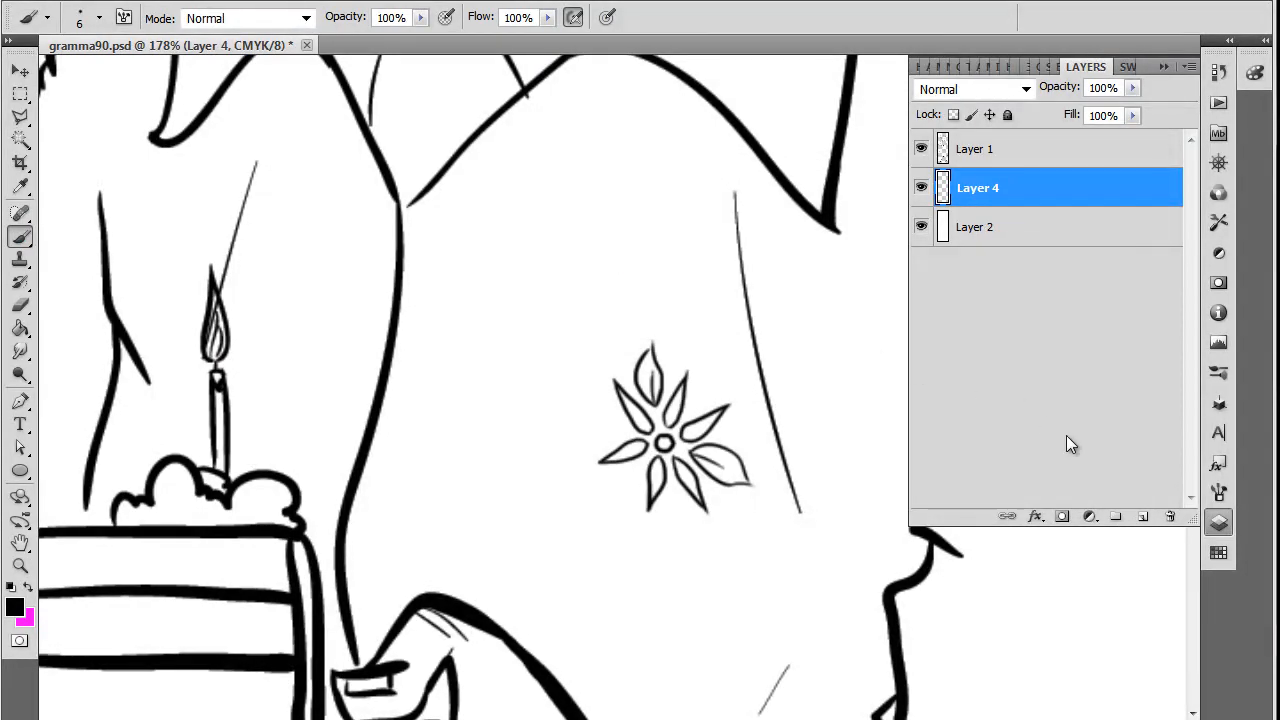
Create a new layer group and place the flower's Layer 4 inside it
left_click(1116, 518)
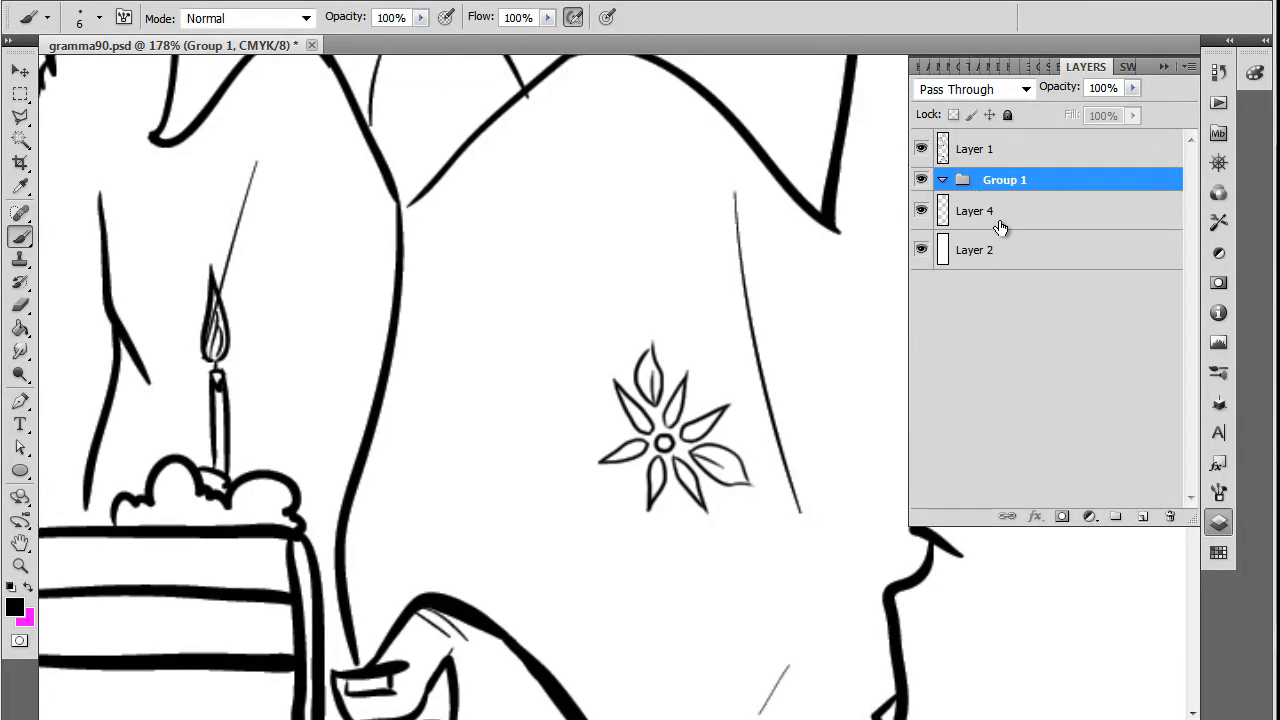
left_click_drag(1000, 228, 968, 176)
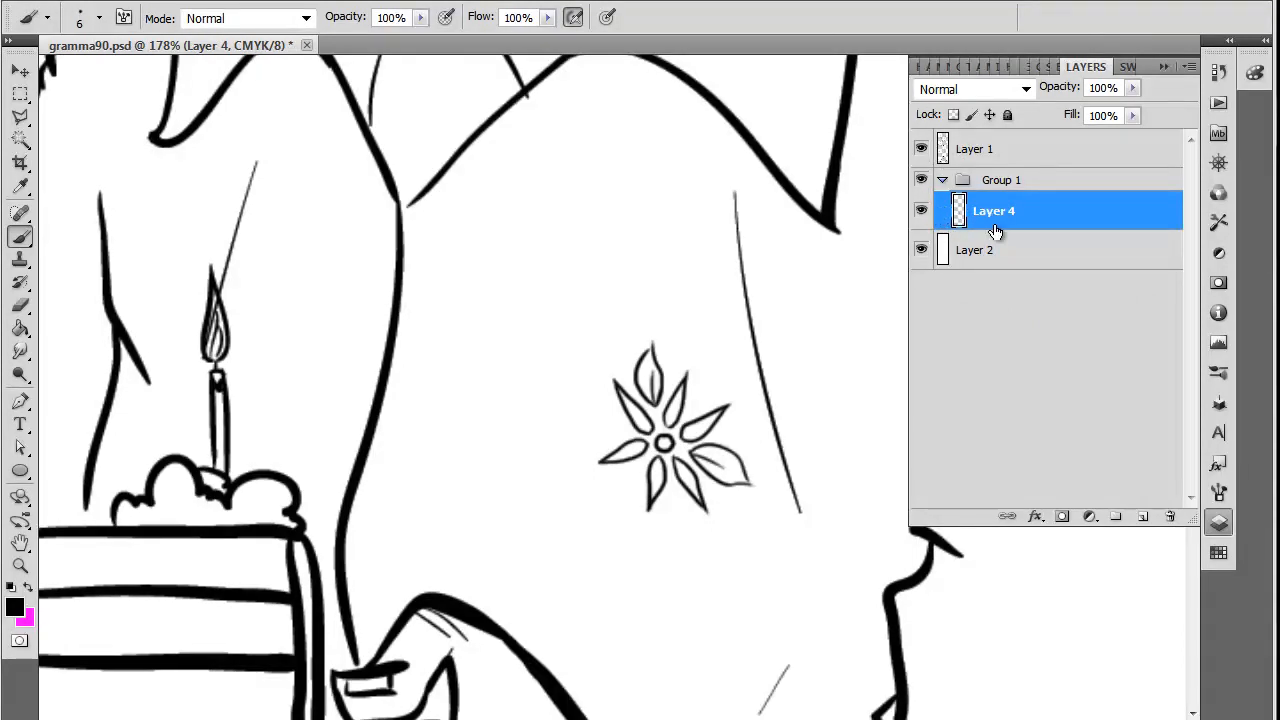
Duplicate the flower layer and move the copy up and to the left of the original on the blouse
left_click_drag(1087, 228, 1143, 516)
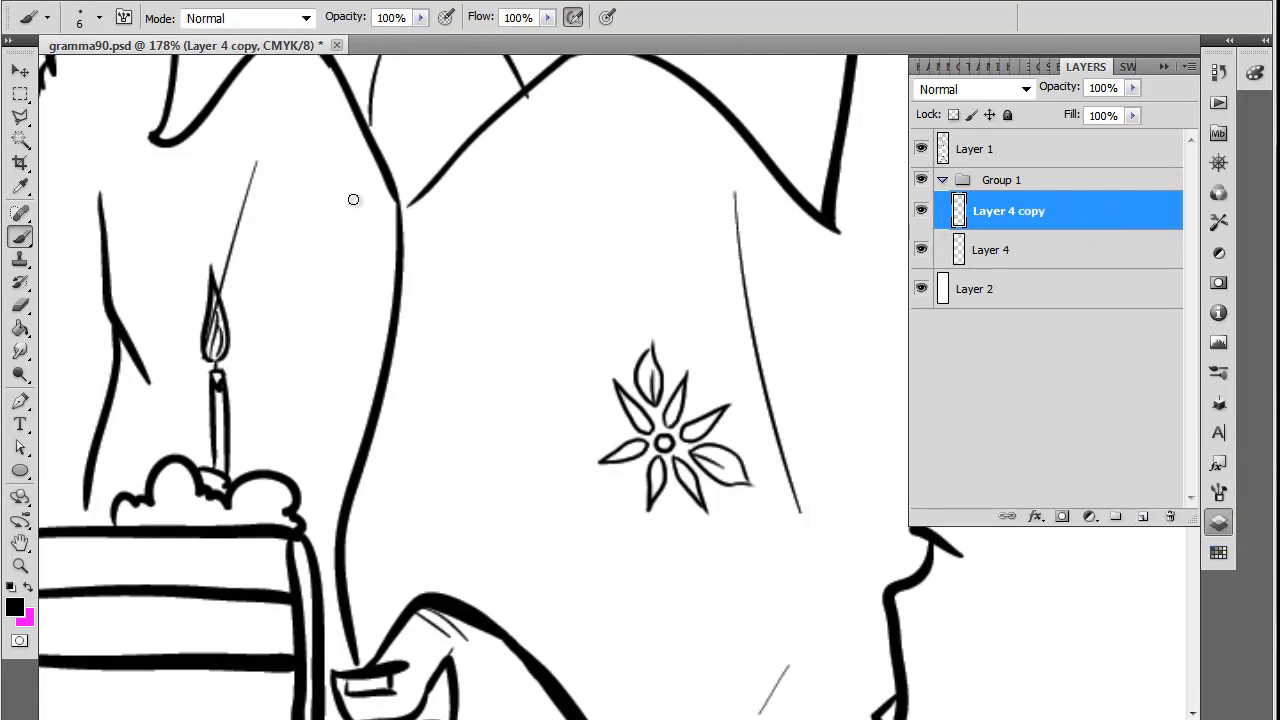
left_click(20, 71)
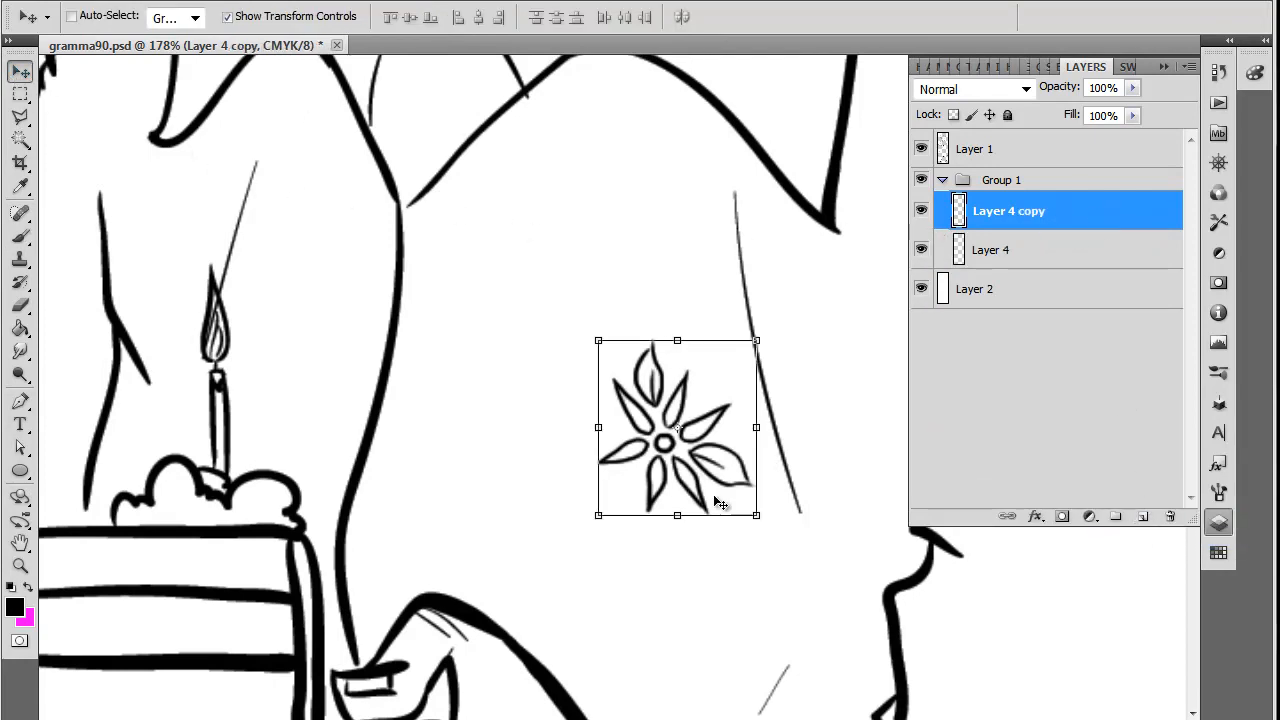
left_click_drag(720, 503, 606, 347)
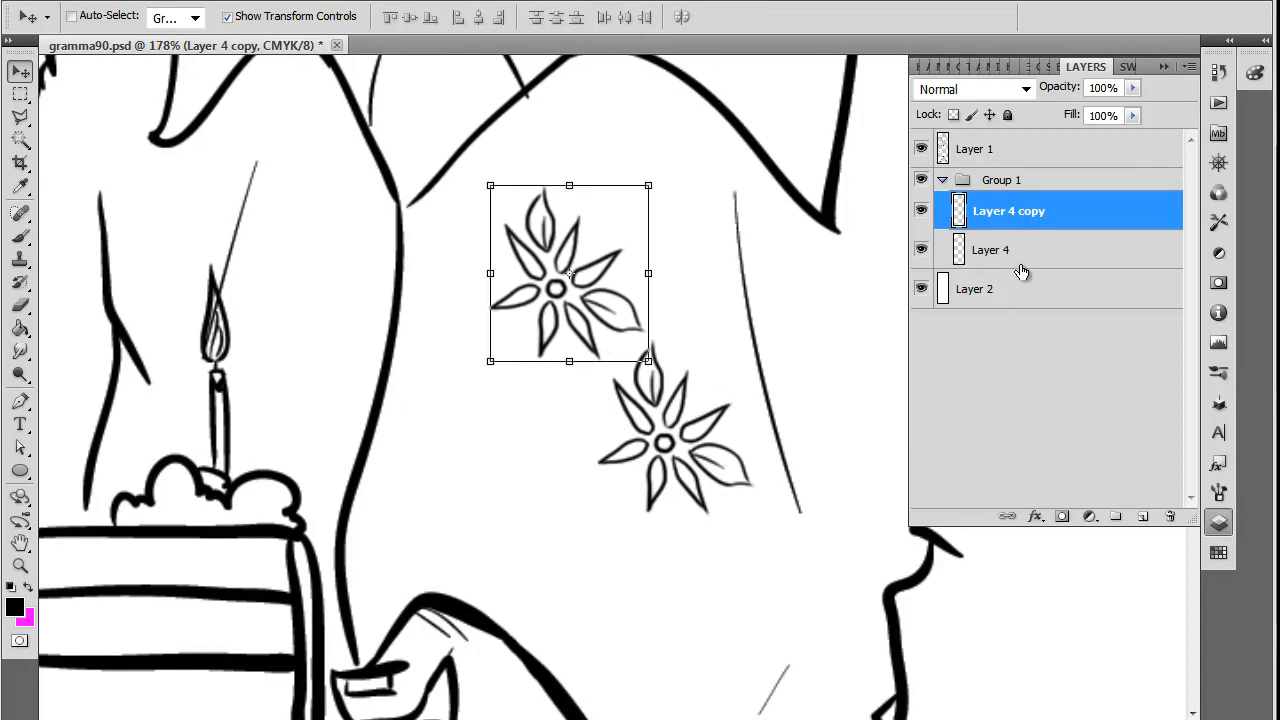
Duplicate the upper flower, move the new copy down-left over the blouse's front edge and rotate it to about -155.2°
left_click_drag(1040, 214, 1146, 520)
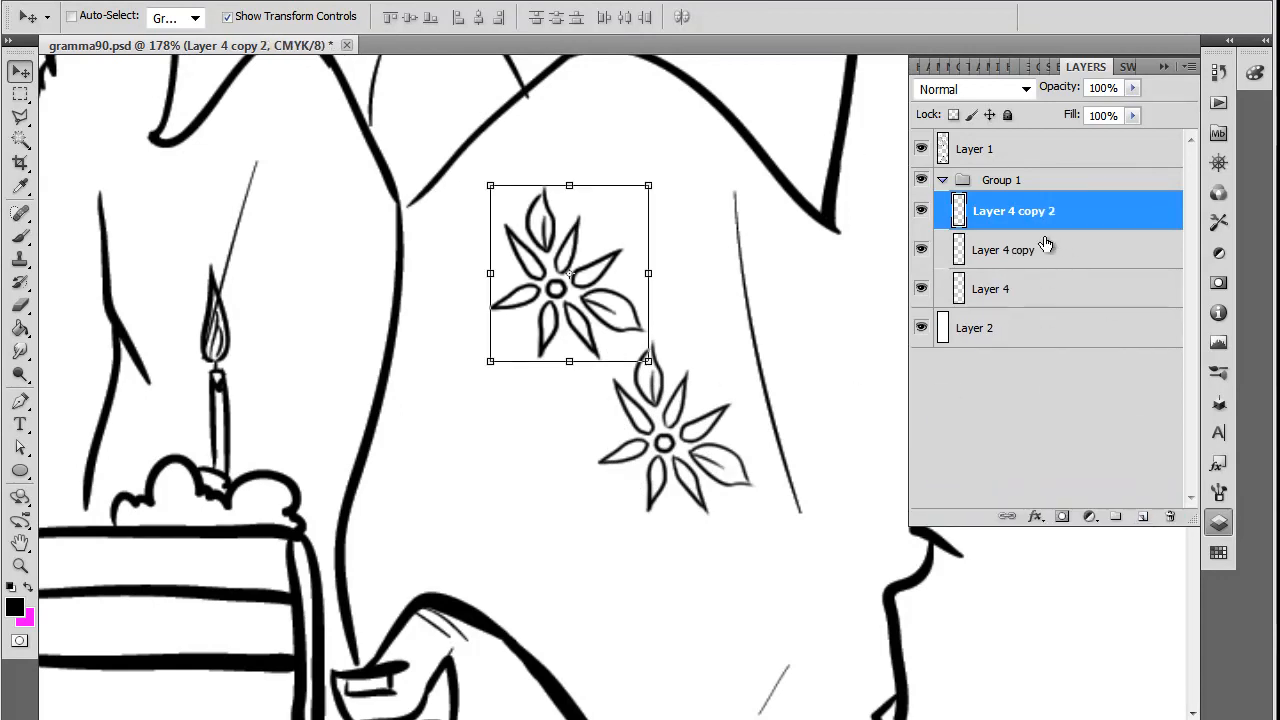
mouse_move(1037, 220)
left_mouse_down()
mouse_move(893, 254)
mouse_move(1014, 209)
mouse_move(1029, 226)
left_mouse_up()
left_click_drag(605, 250, 510, 357)
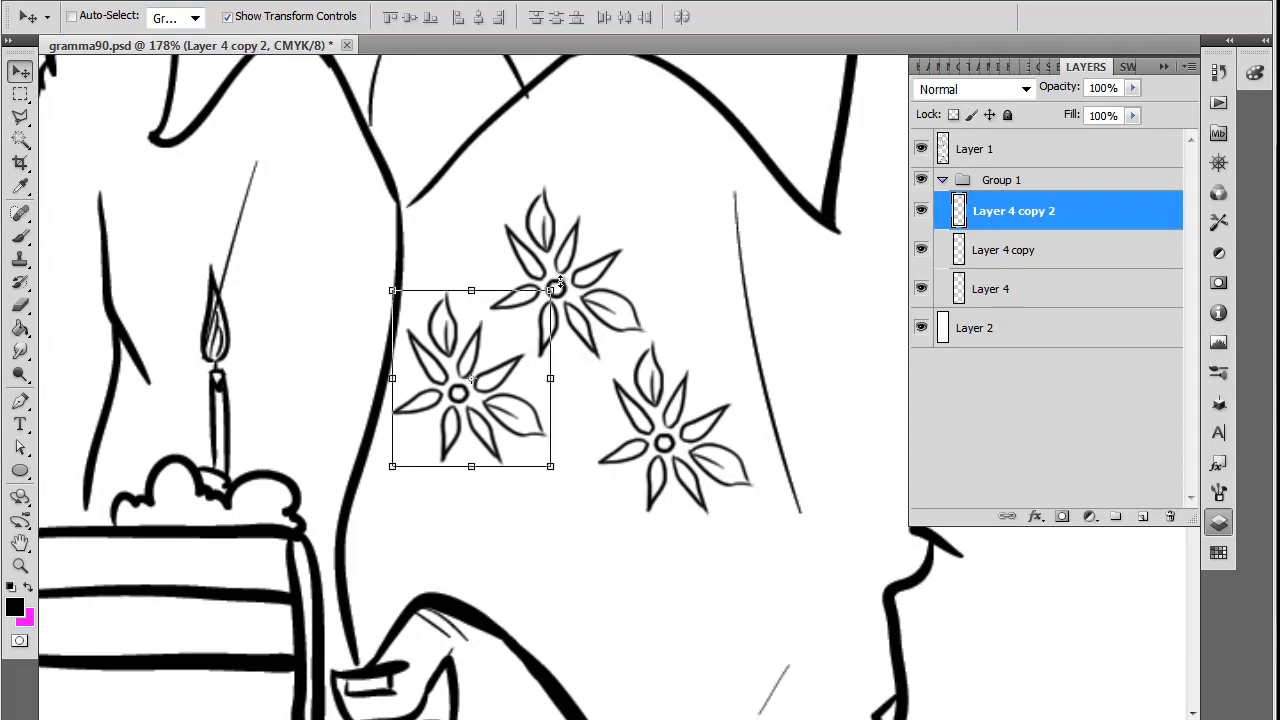
left_click_drag(566, 285, 309, 425)
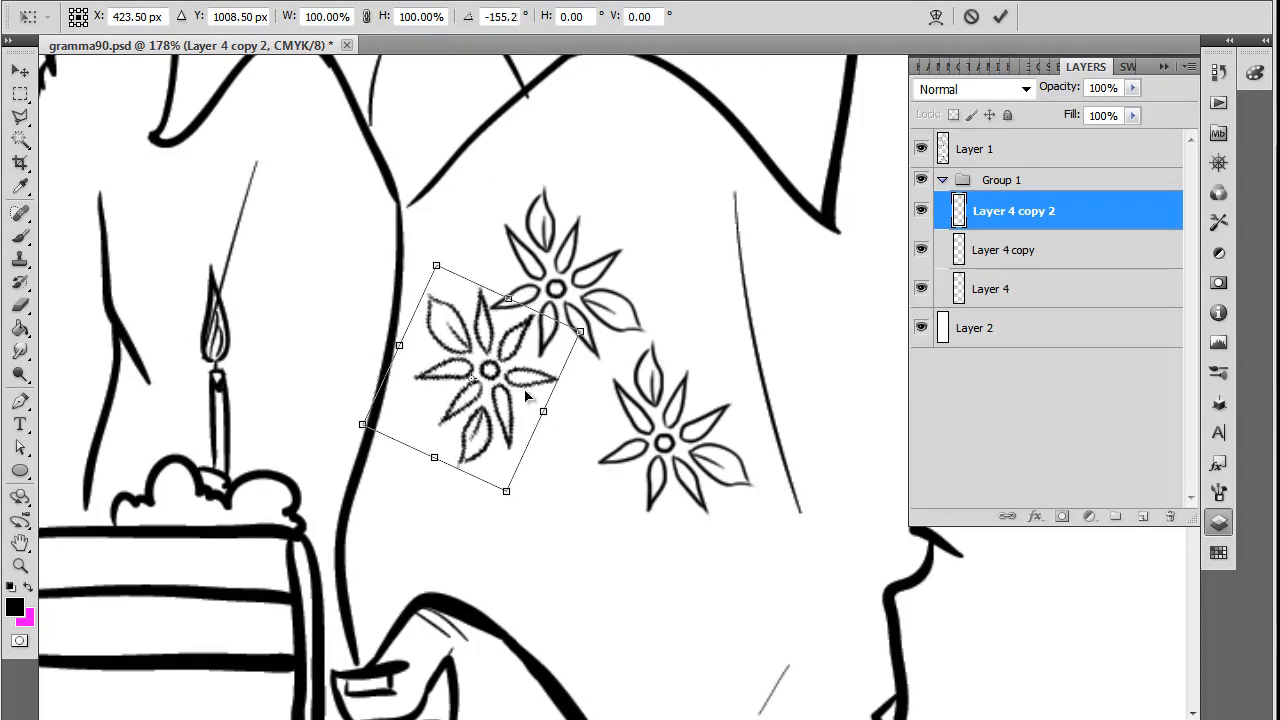
left_click_drag(527, 397, 483, 407)
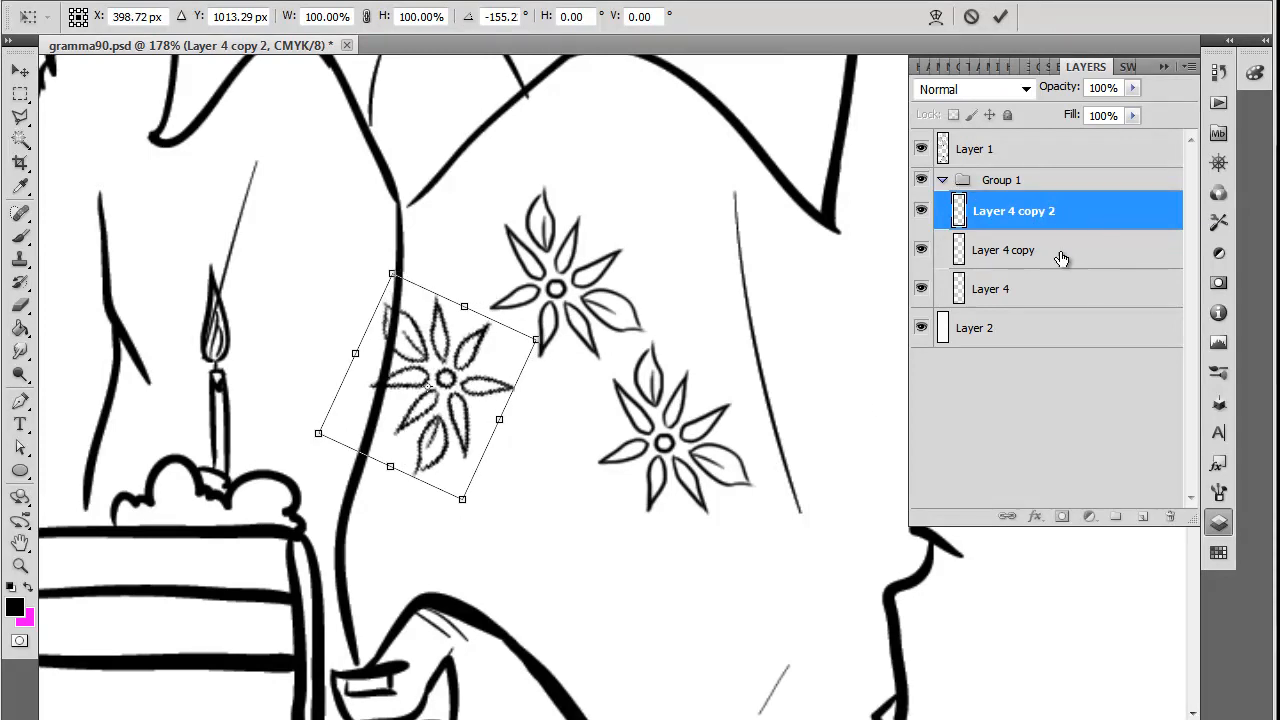
key("Return")
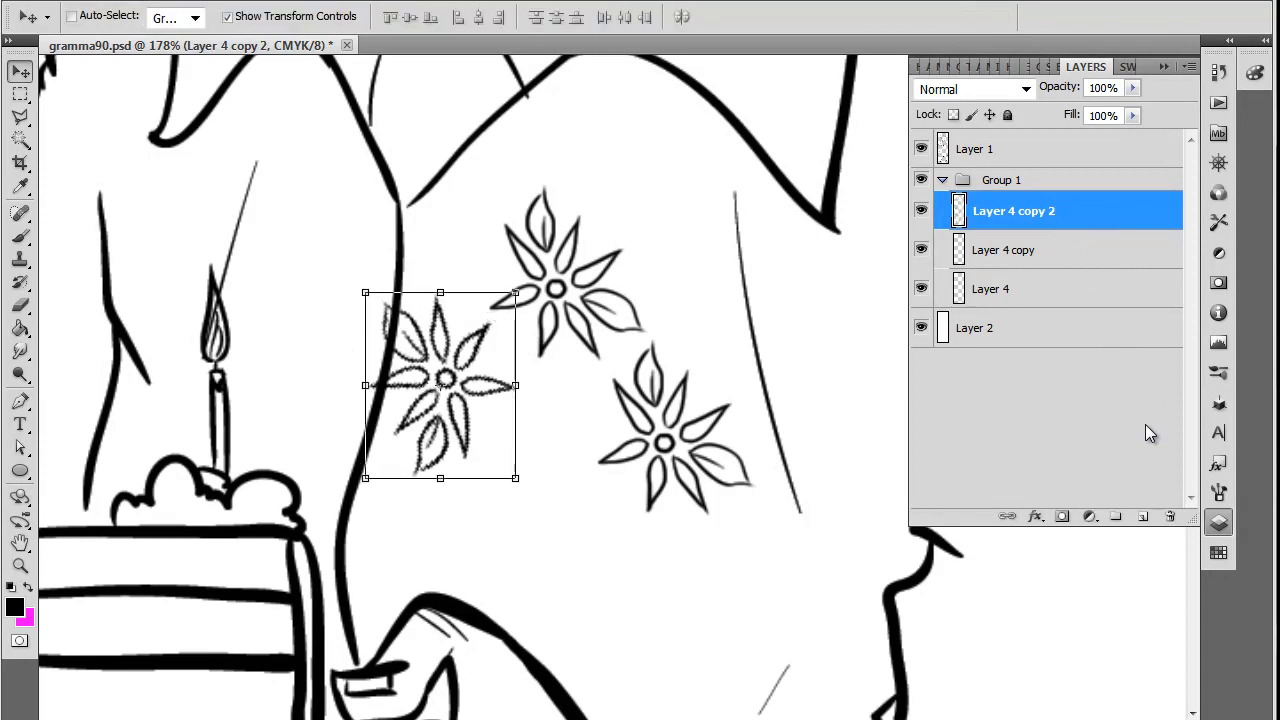
Duplicate the uppermost flower, Layer 4 copy, and move the new copy straight down between the left and right flowers
left_click(1055, 258)
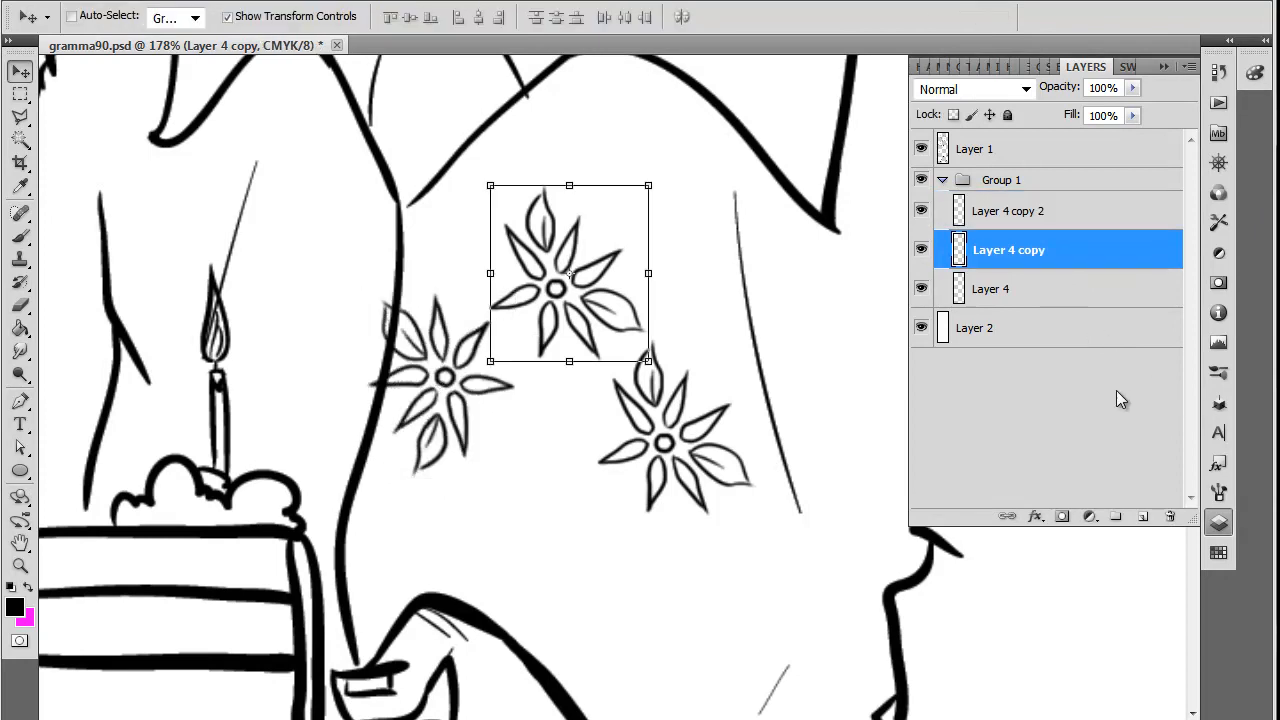
left_click_drag(1058, 250, 1143, 516)
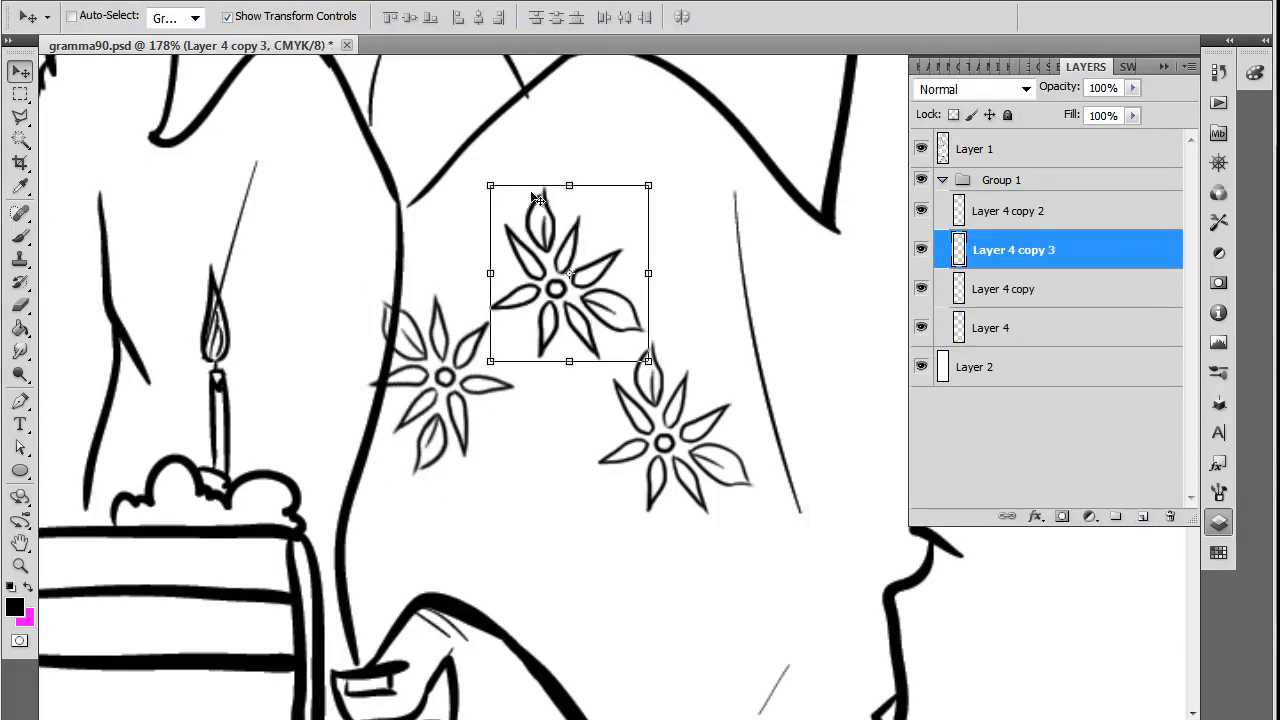
key("ctrl+t")
left_click_drag(565, 280, 579, 394)
left_click_drag(572, 312, 565, 513)
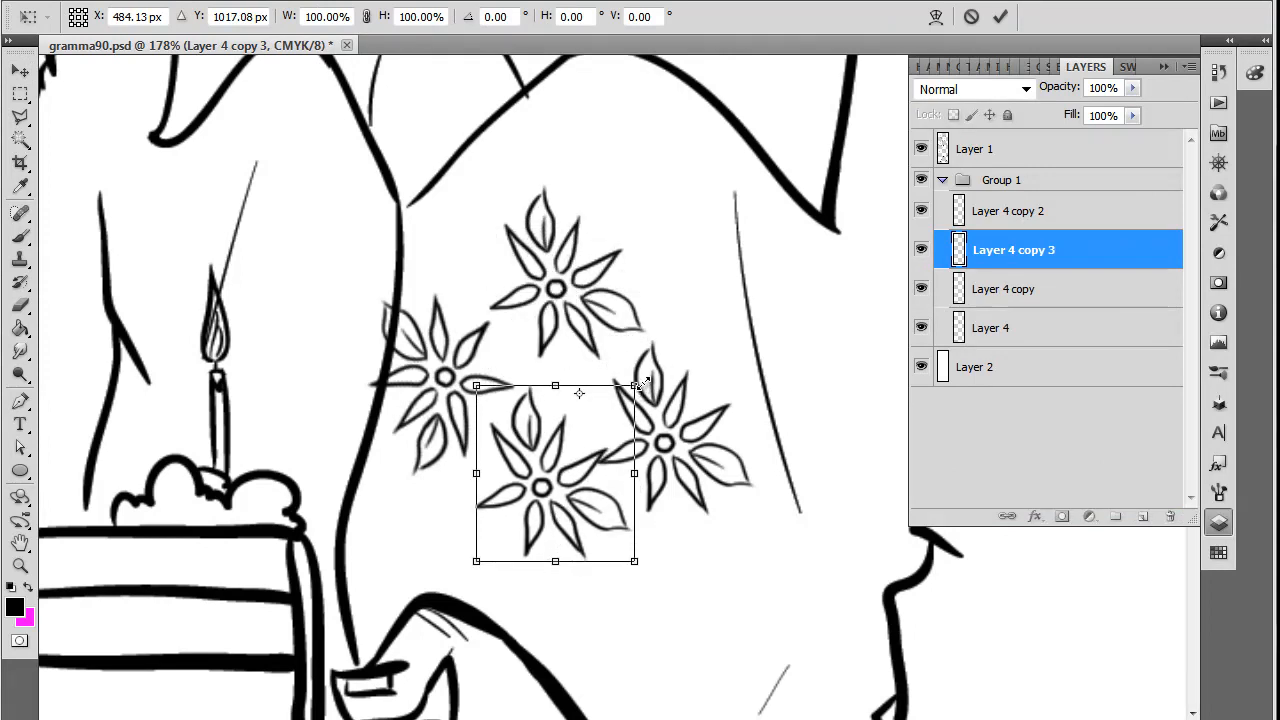
Rotate the new flower copy to about 67.3°, move its reference point to its centre and nudge it between the neighbouring flowers
left_click_drag(646, 377, 697, 443)
left_click_drag(530, 427, 569, 462)
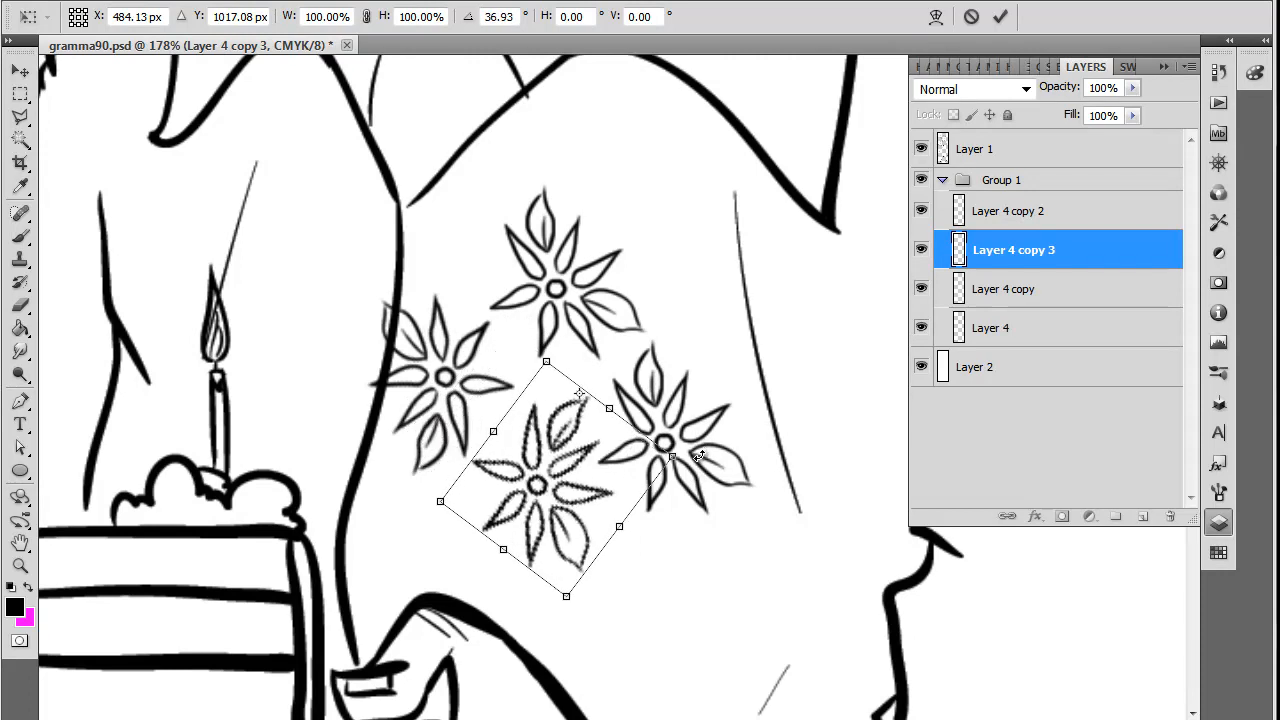
left_click_drag(699, 456, 706, 583)
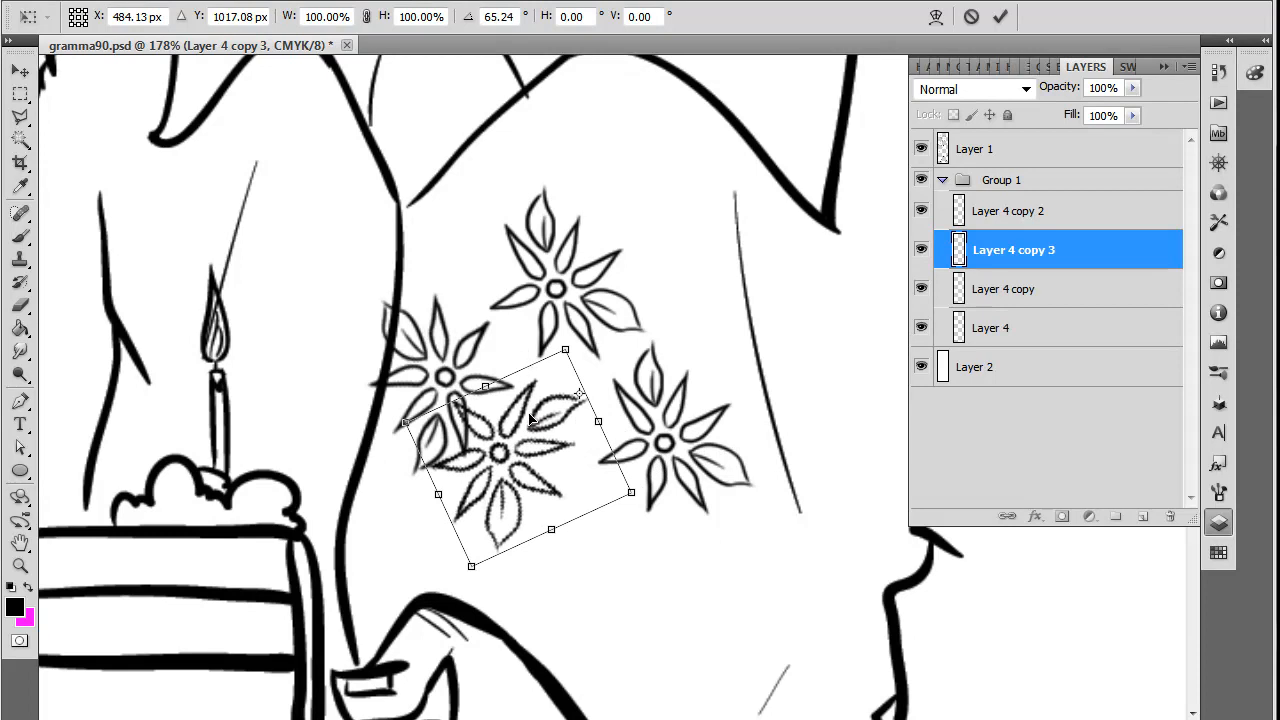
left_click_drag(531, 418, 545, 445)
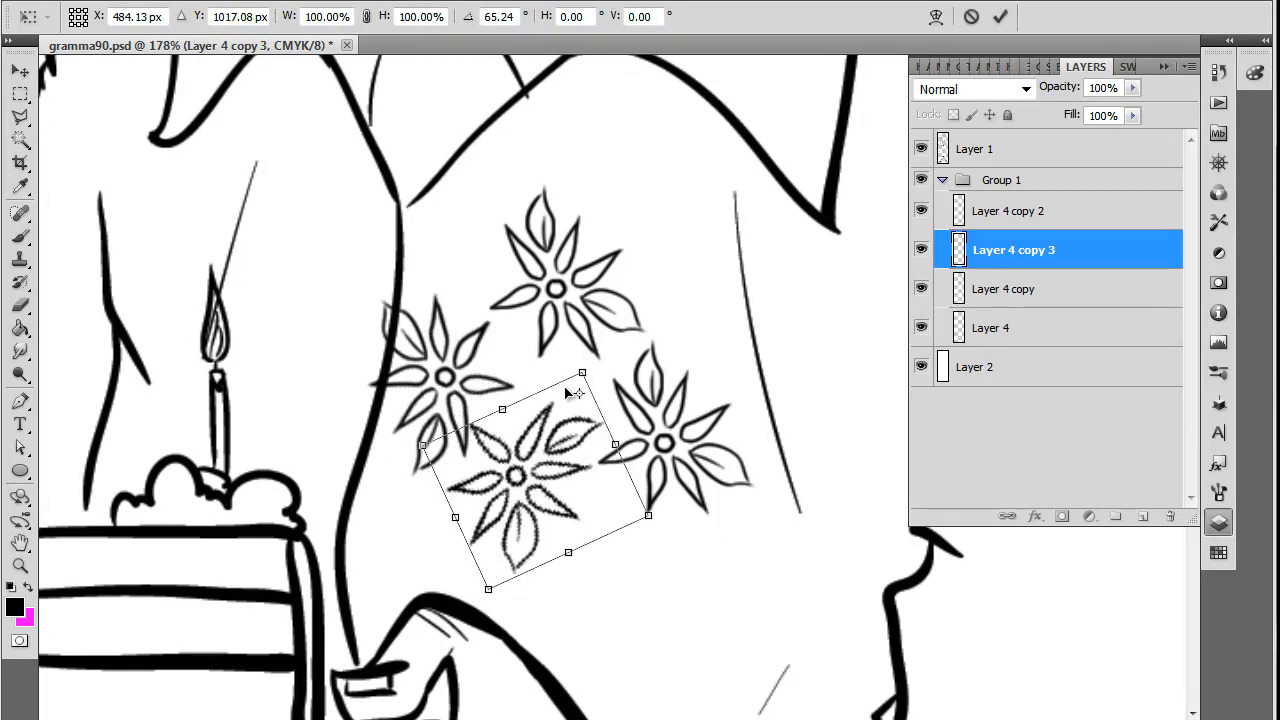
left_click_drag(582, 398, 537, 475)
mouse_move(665, 523)
left_mouse_down()
mouse_move(657, 569)
mouse_move(672, 534)
left_mouse_up()
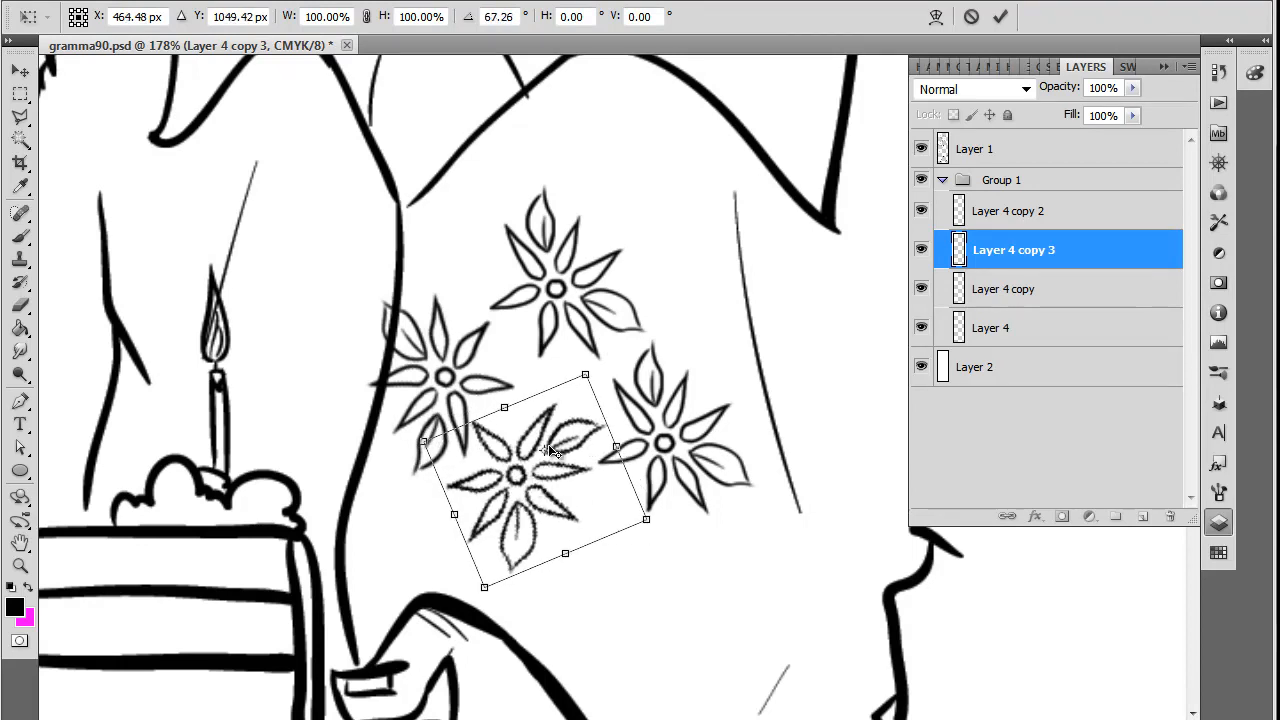
Rotate the flower copy further to about 140.5°, place it below the other three flowers and apply the transformation
left_click_drag(551, 451, 583, 400)
mouse_move(660, 525)
left_mouse_down()
mouse_move(638, 545)
mouse_move(658, 530)
left_mouse_up()
mouse_move(652, 543)
left_mouse_down()
mouse_move(600, 565)
mouse_move(690, 518)
mouse_move(598, 565)
mouse_move(666, 540)
left_mouse_up()
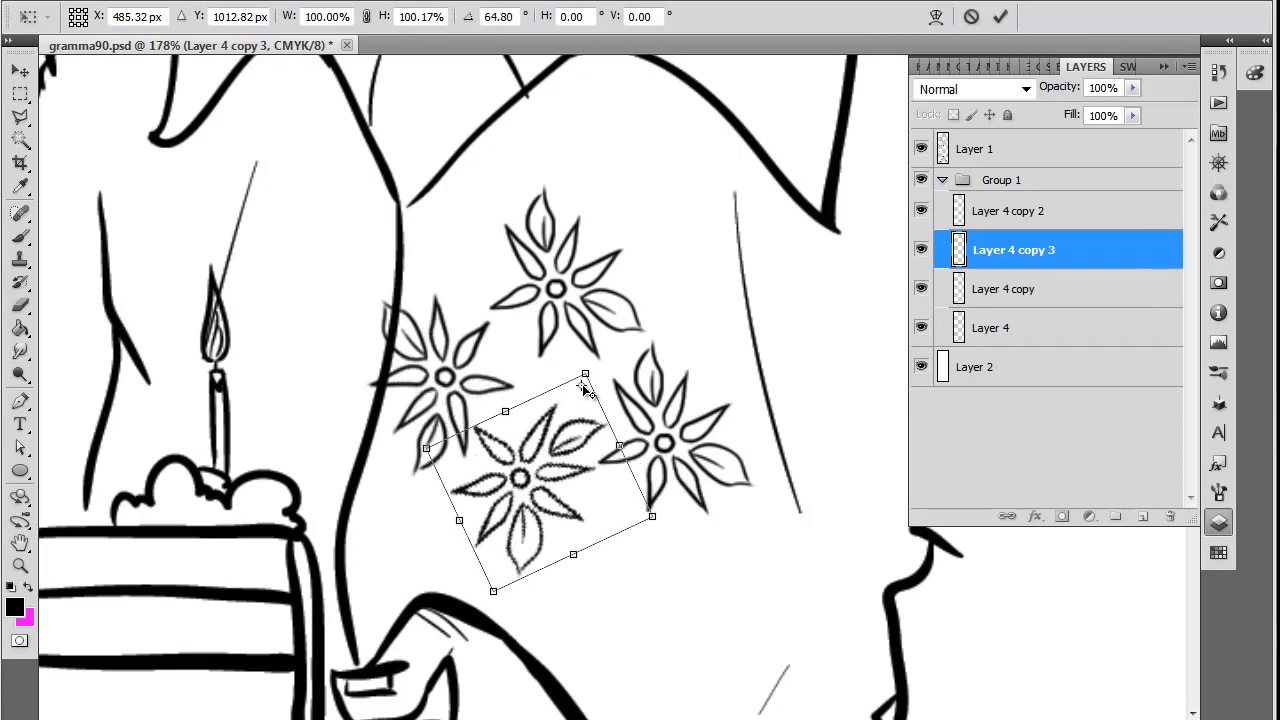
left_click_drag(585, 386, 539, 481)
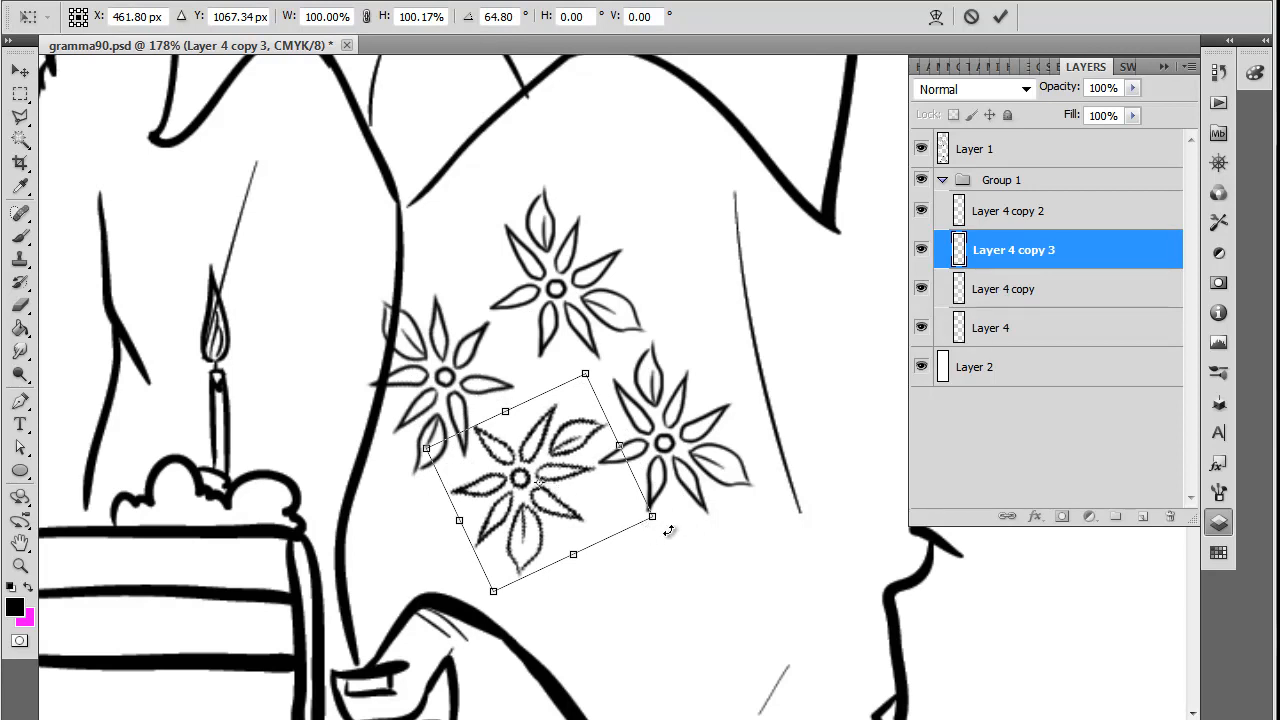
left_click_drag(668, 531, 532, 628)
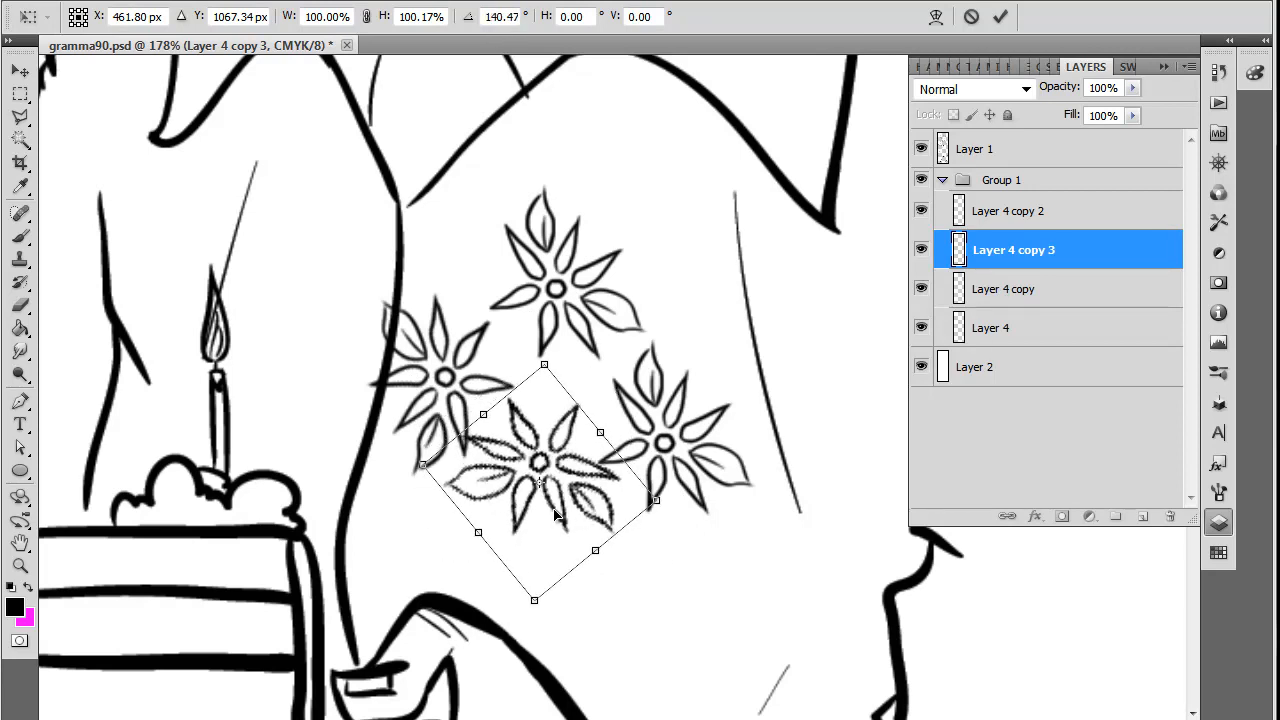
left_click_drag(555, 476, 548, 528)
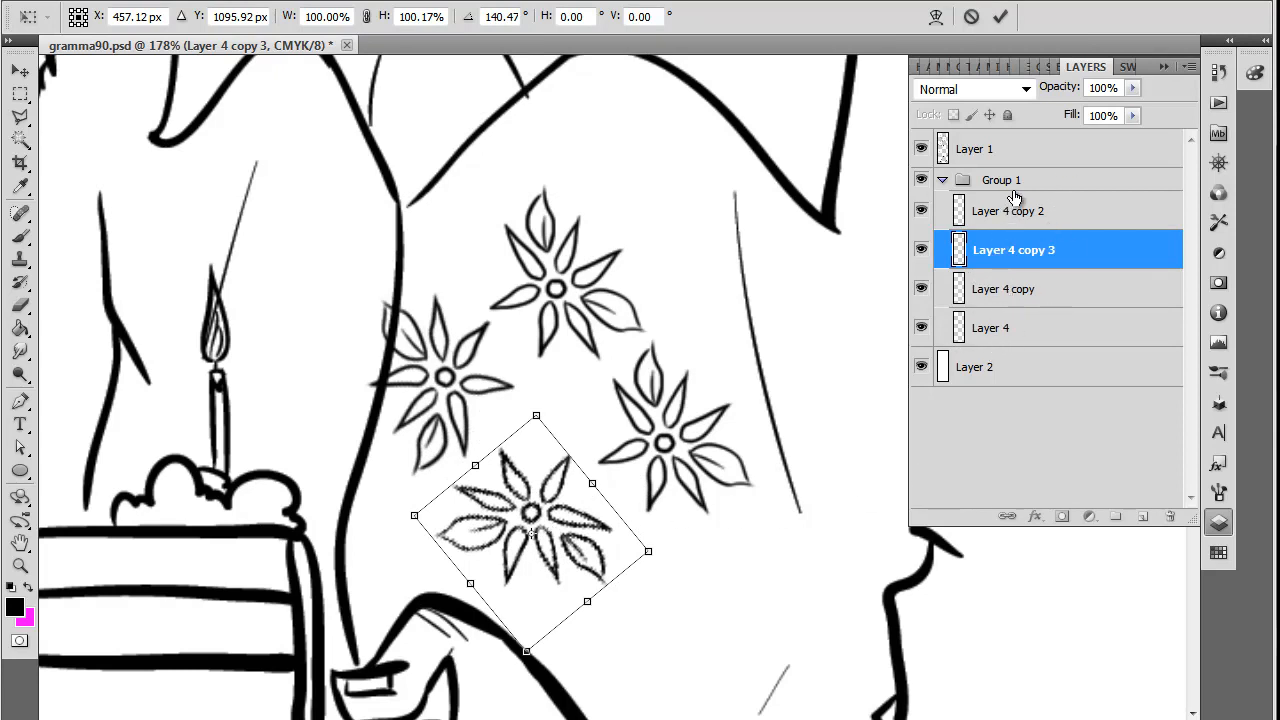
key("Return")
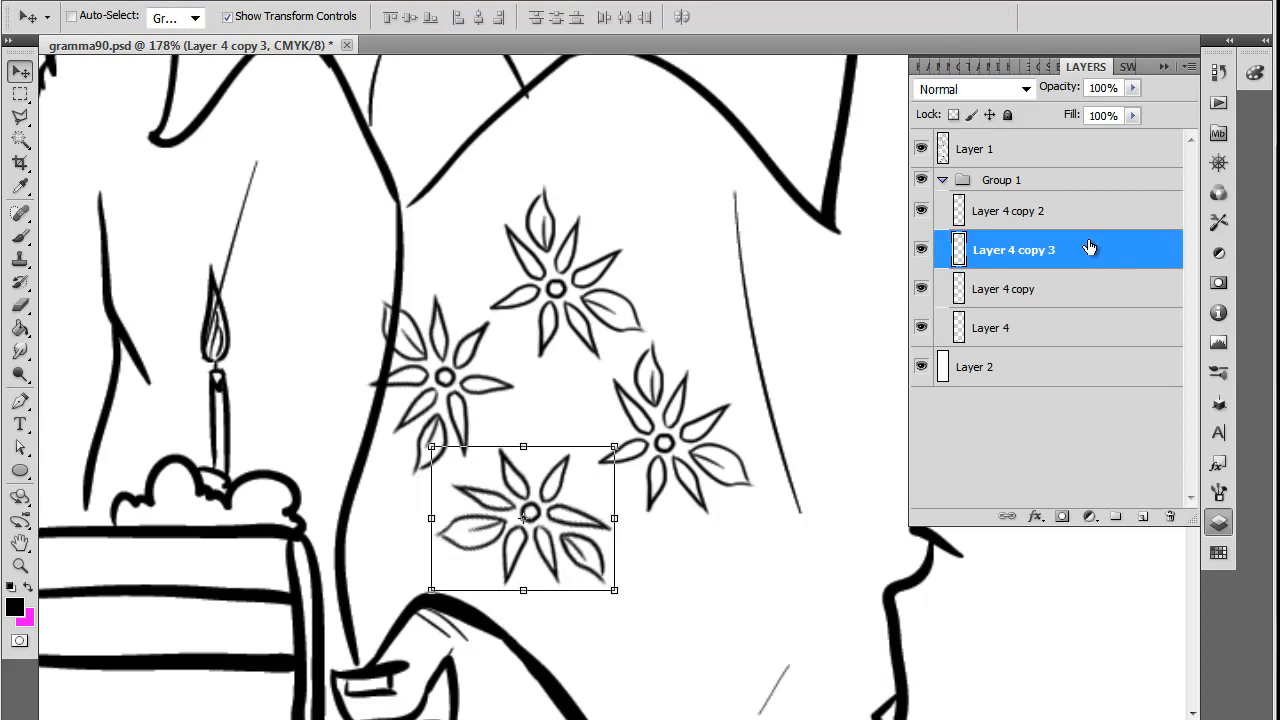
Collapse Group 1, duplicate it and move the copied flower group up and to the right over the collar and shoulder
left_click(942, 184)
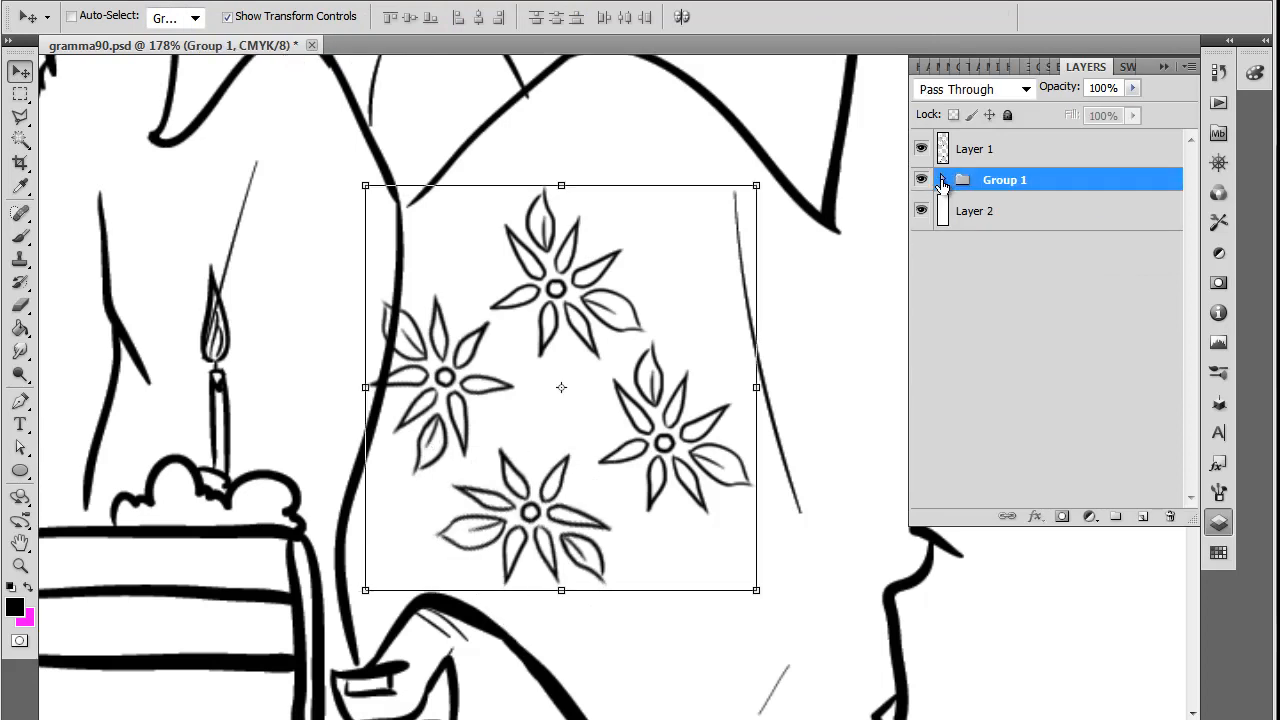
left_click_drag(1042, 184, 1145, 517)
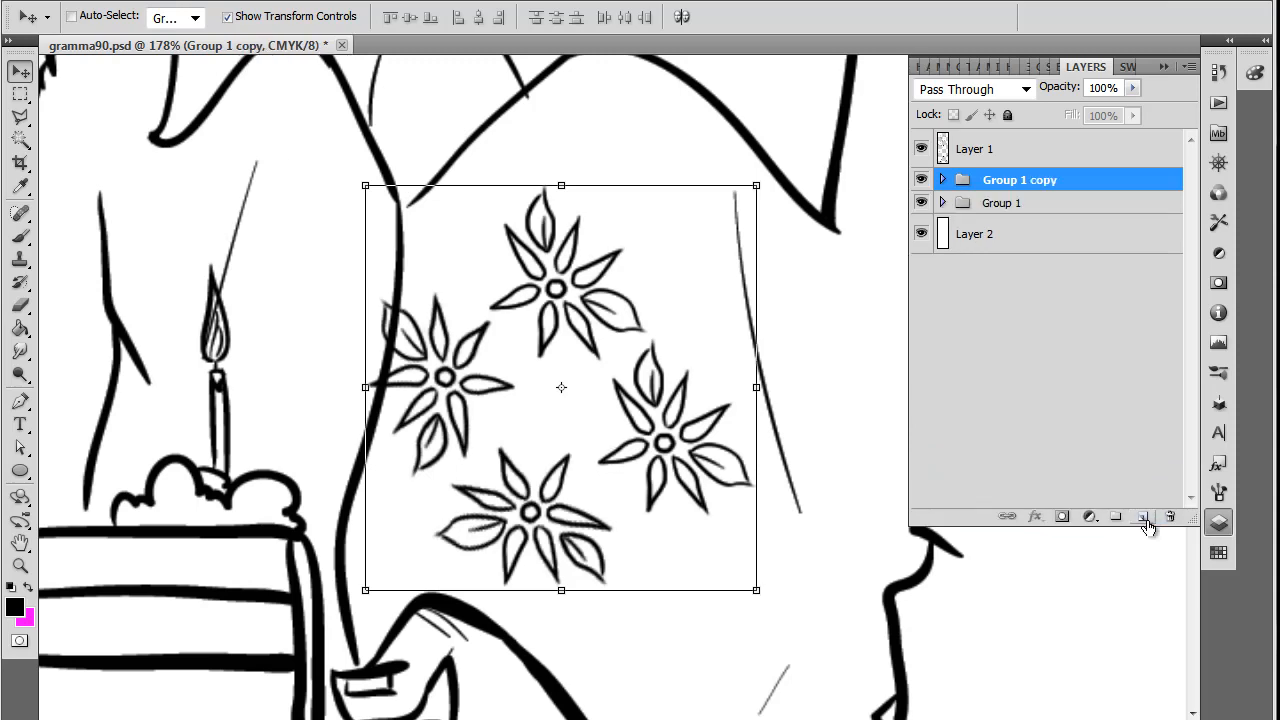
left_click_drag(530, 441, 793, 252)
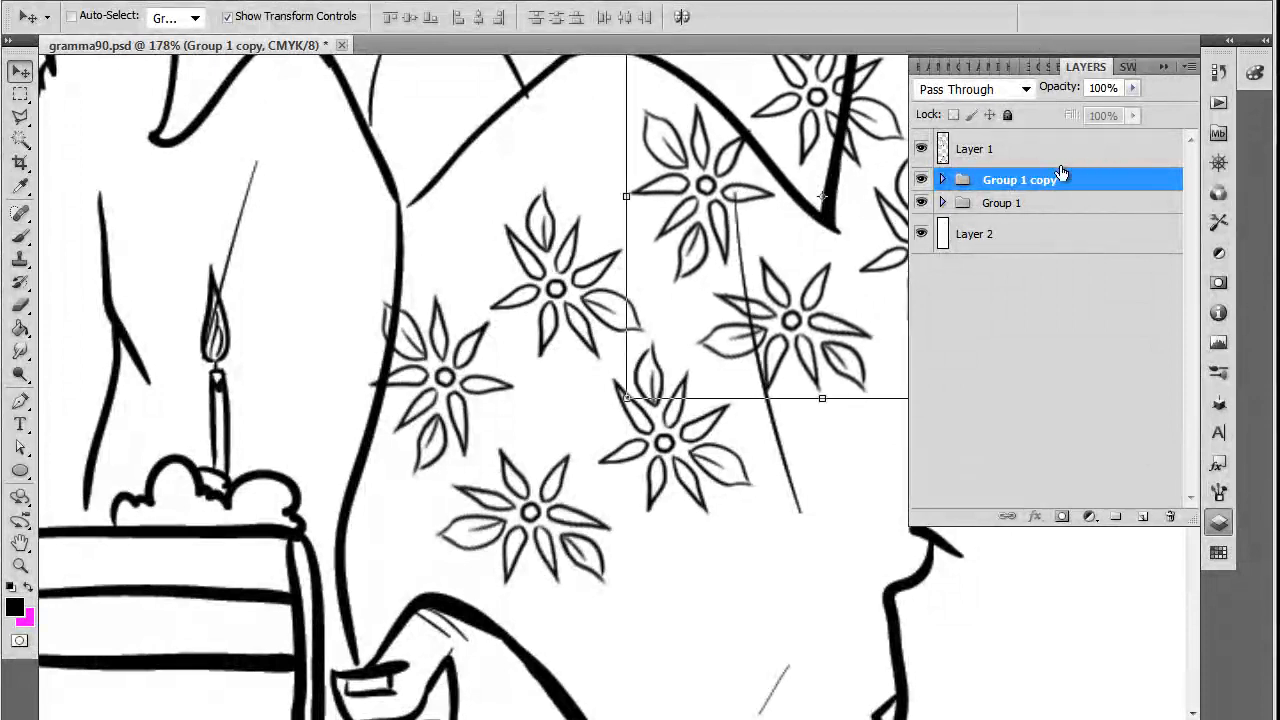
left_click_drag(1063, 179, 1116, 516)
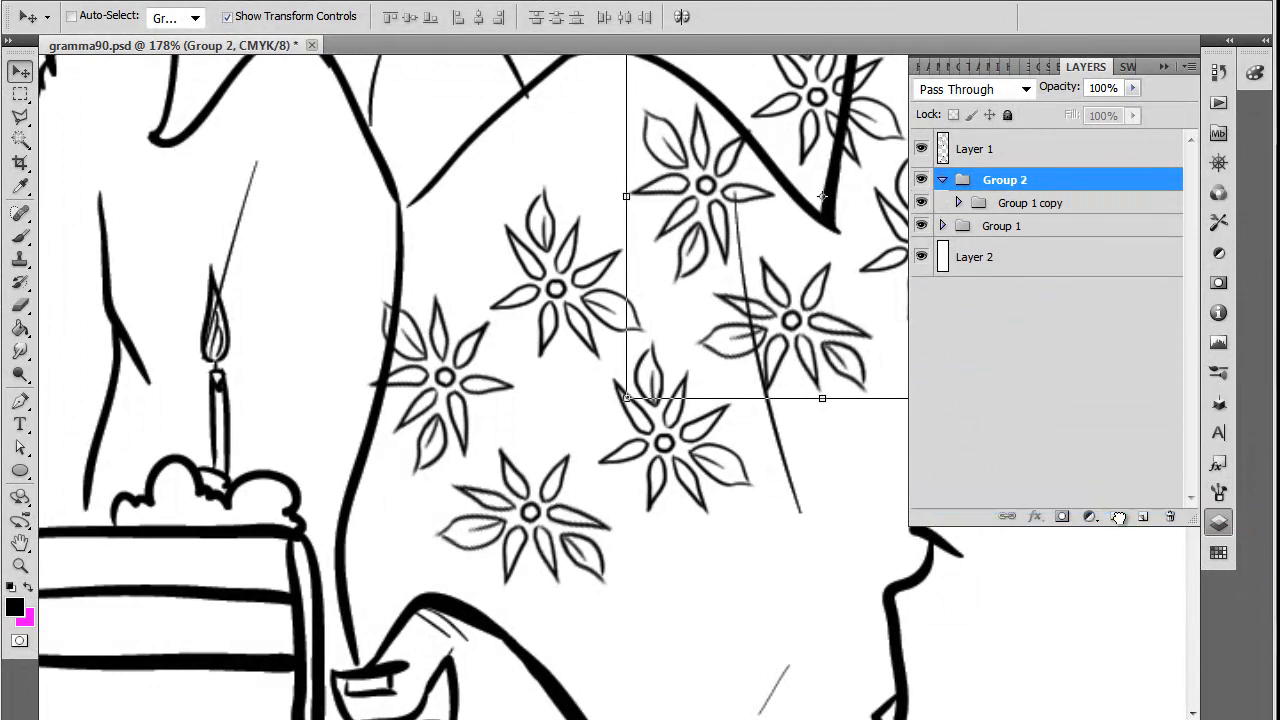
left_click_drag(802, 385, 824, 402)
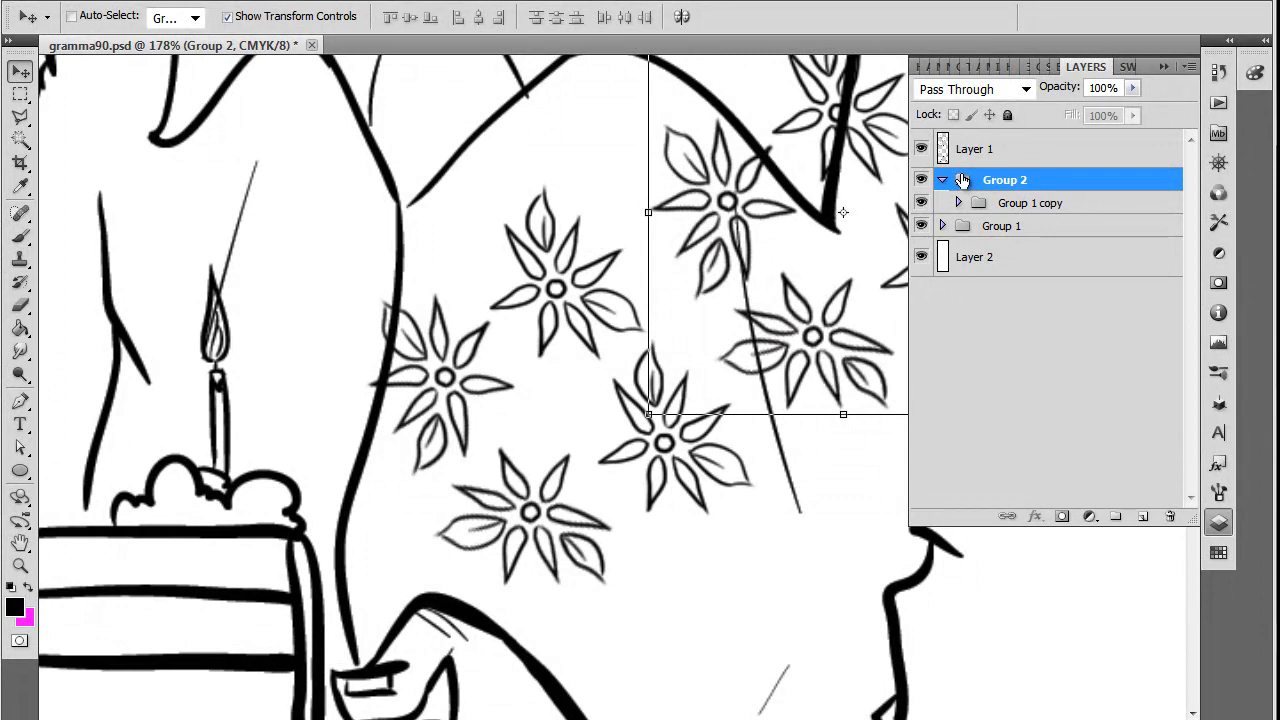
key("ctrl+z")
key("ctrl+shift+g")
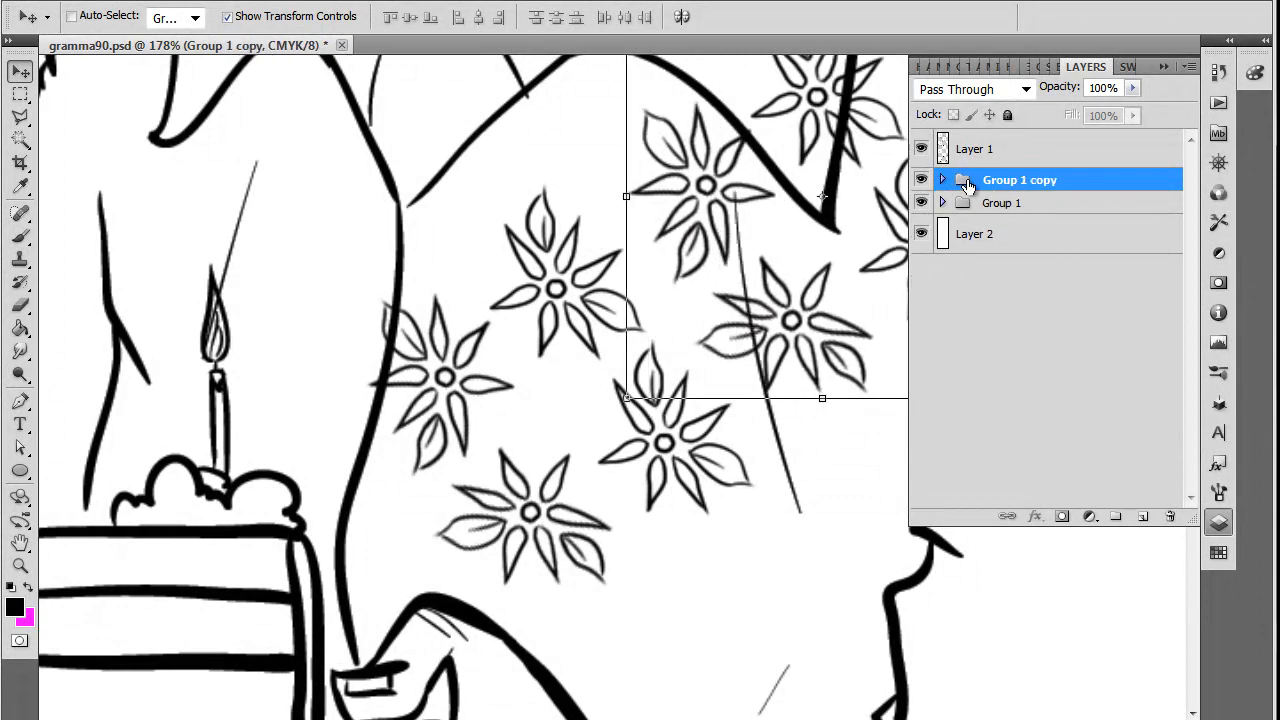
Duplicate Group 1 again and move the new copy down and to the right over the lower blouse and forearm
left_click(1005, 205)
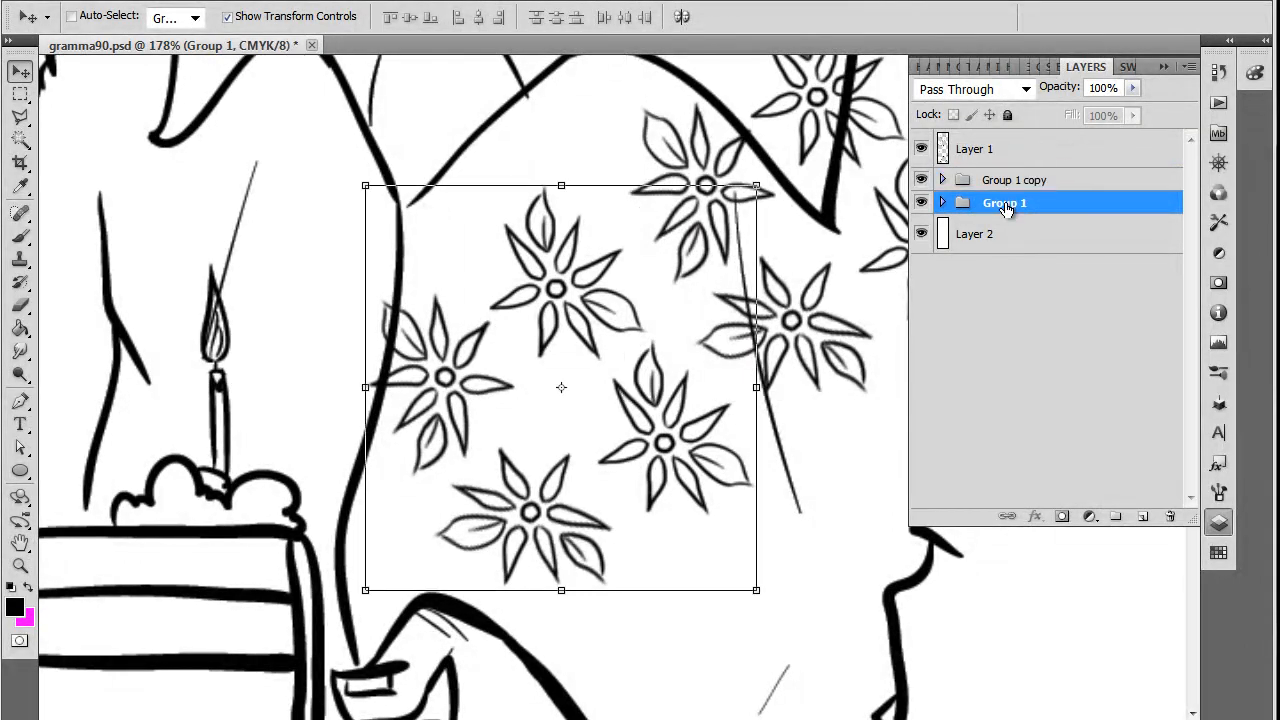
left_click_drag(1005, 207, 1142, 517)
left_click_drag(740, 360, 910, 690)
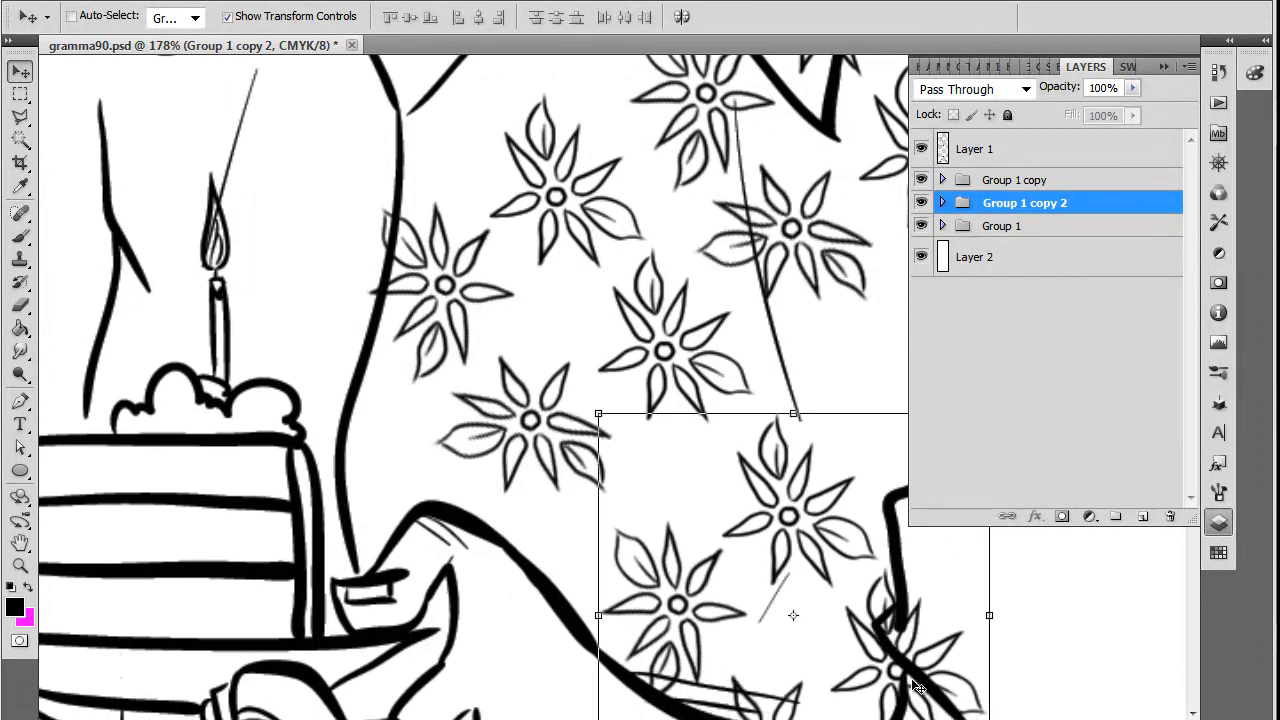
scroll(872, 460, "down", 12)
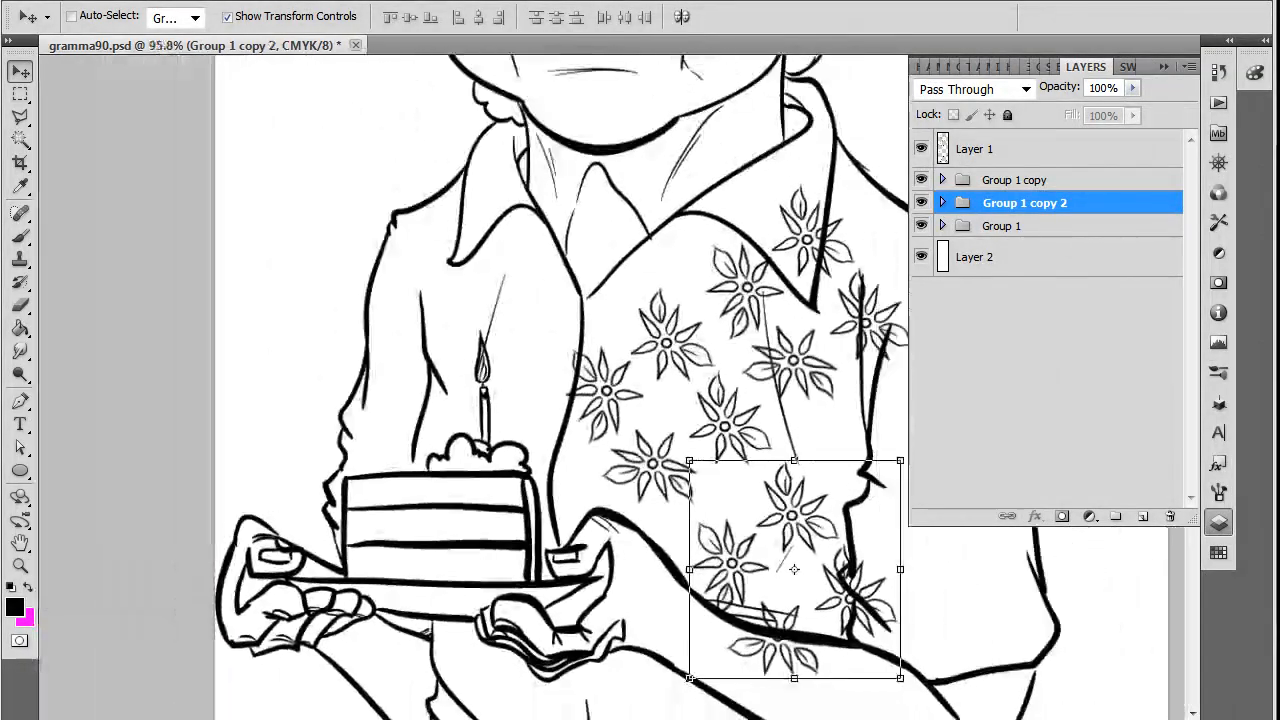
left_click_drag(805, 553, 598, 439)
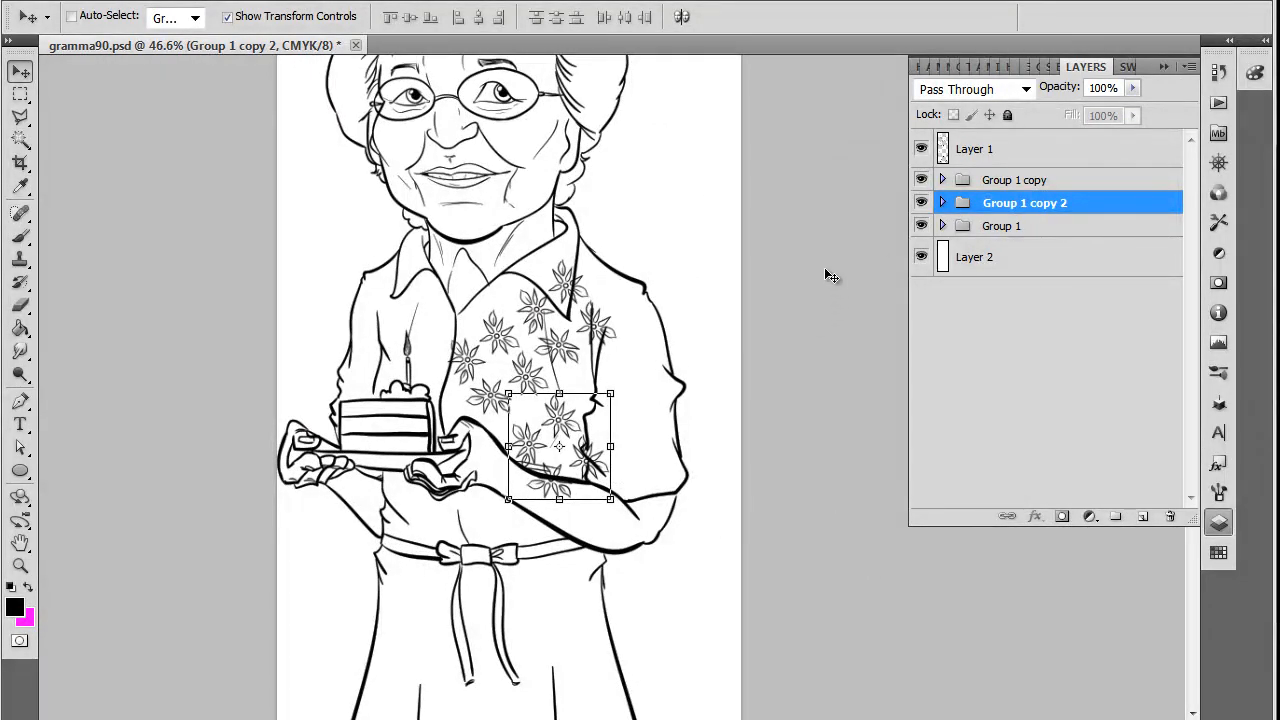
Expand Group 1 copy and merge its four flower layers, from Layer 4 to Layer 4 copy 2, into one layer
left_click(942, 181)
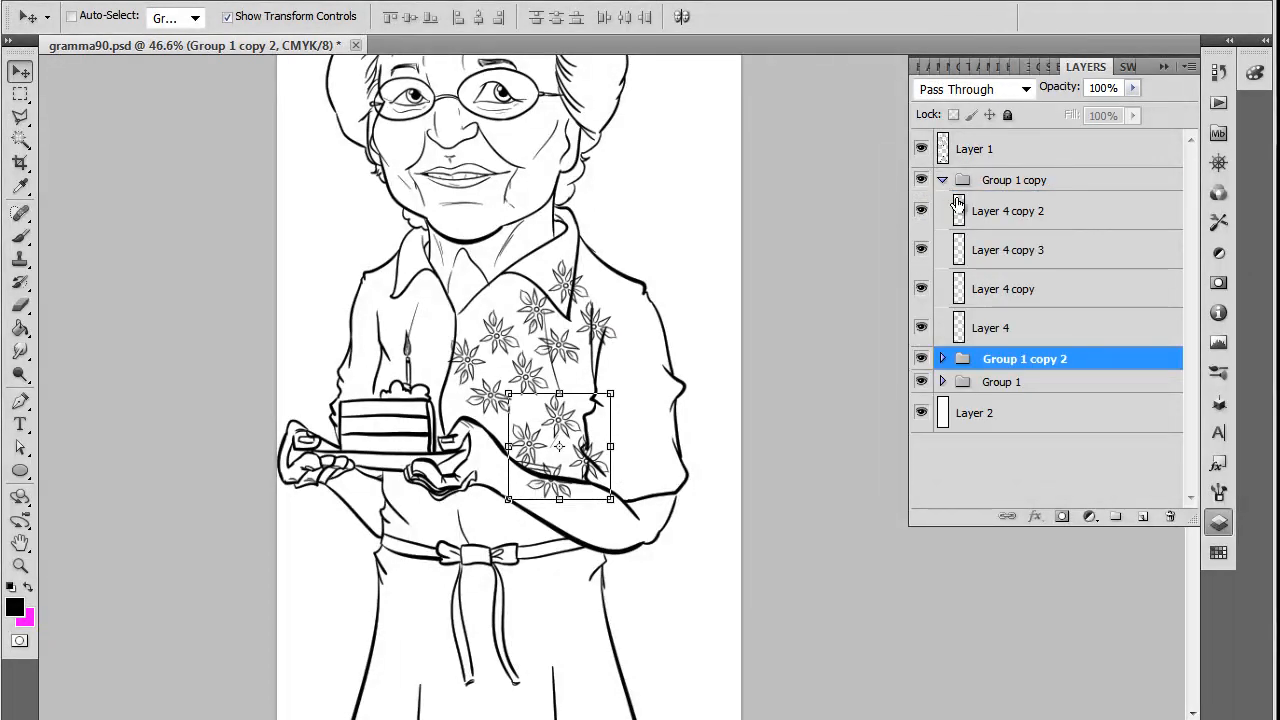
left_click(921, 250)
left_click(921, 250)
left_click(978, 330)
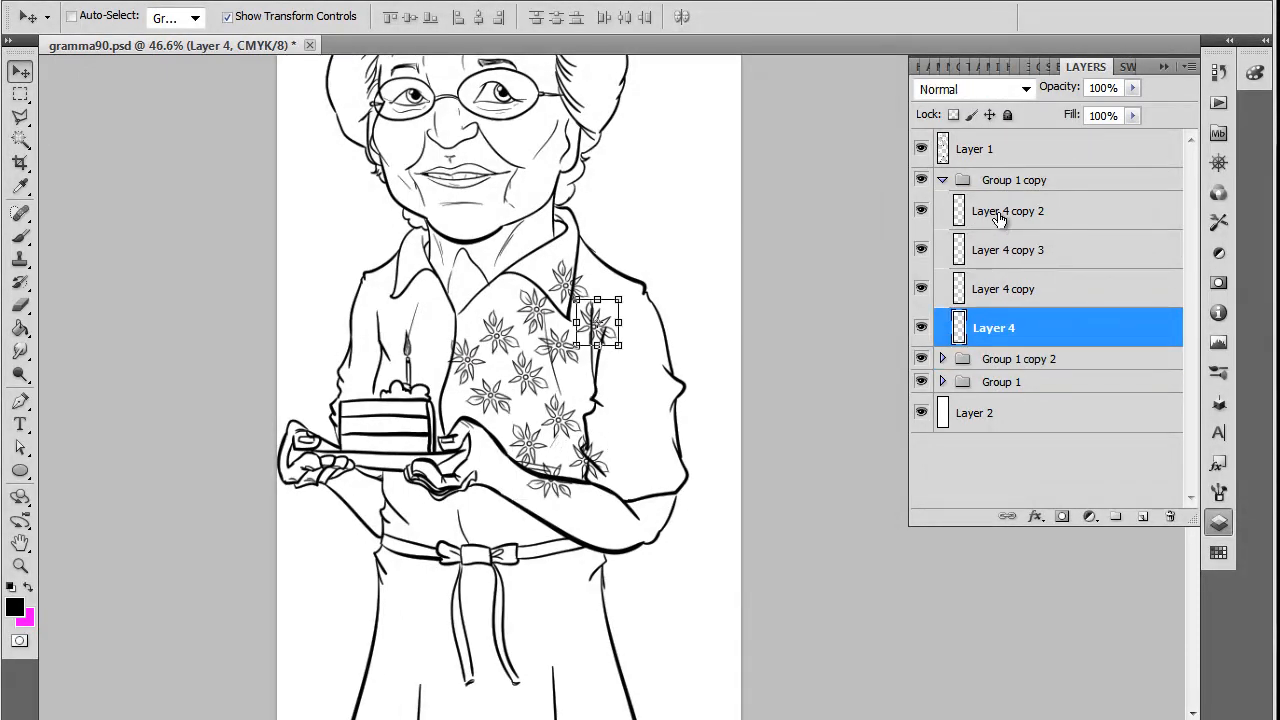
key("F7")
key("F7")
left_click(1057, 229, "shift")
right_click(1049, 271)
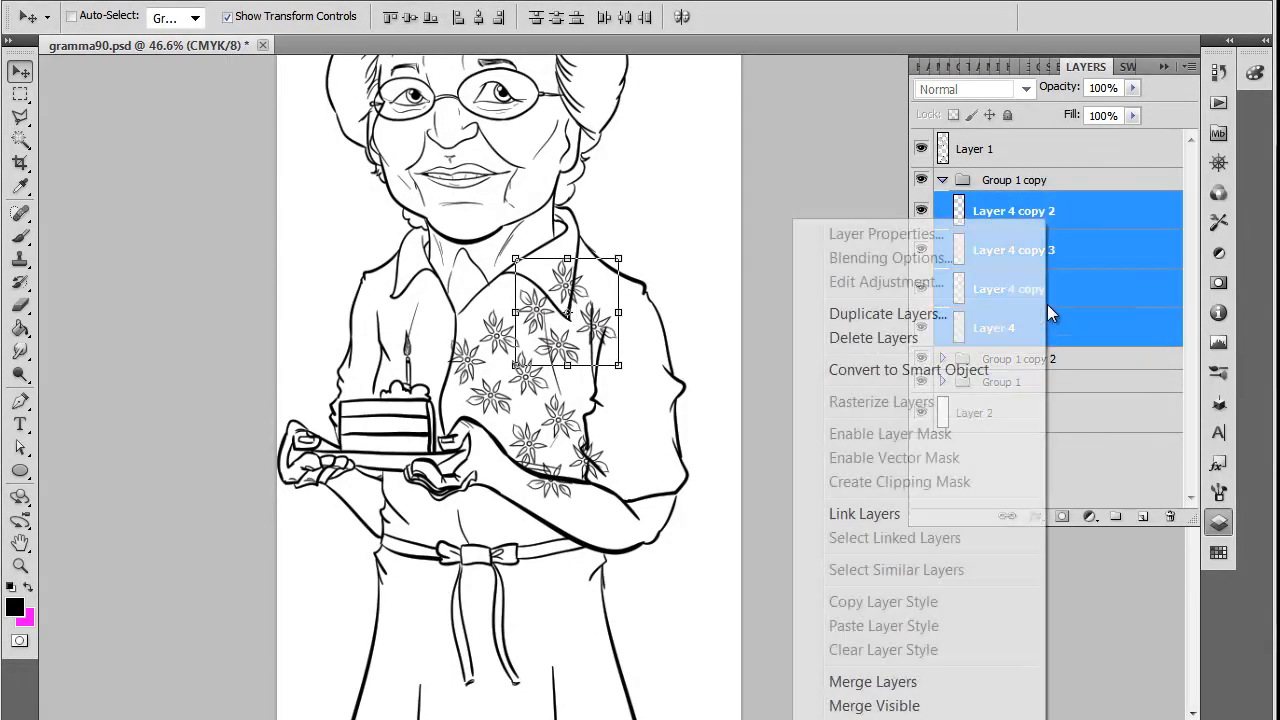
left_click(910, 686)
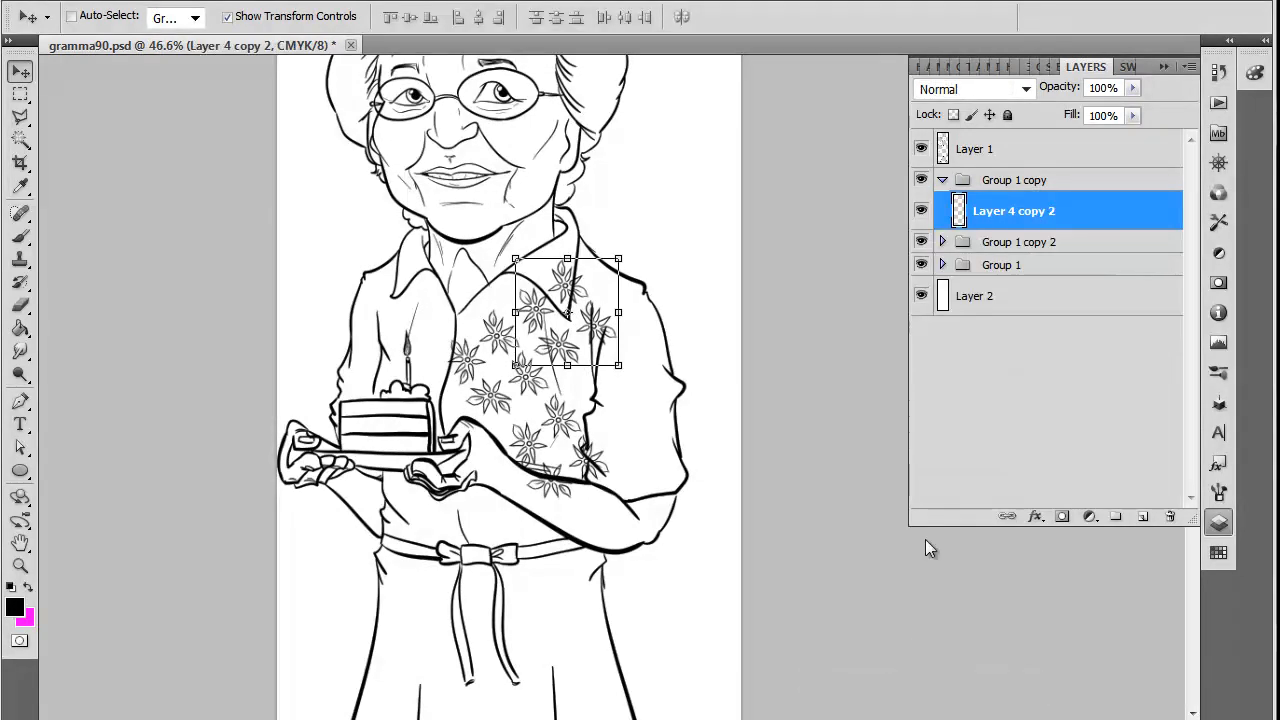
Toggle the merged flower layer's visibility to check what it contains, and undo the merge
left_click(921, 212)
left_click(921, 212)
left_click(921, 212)
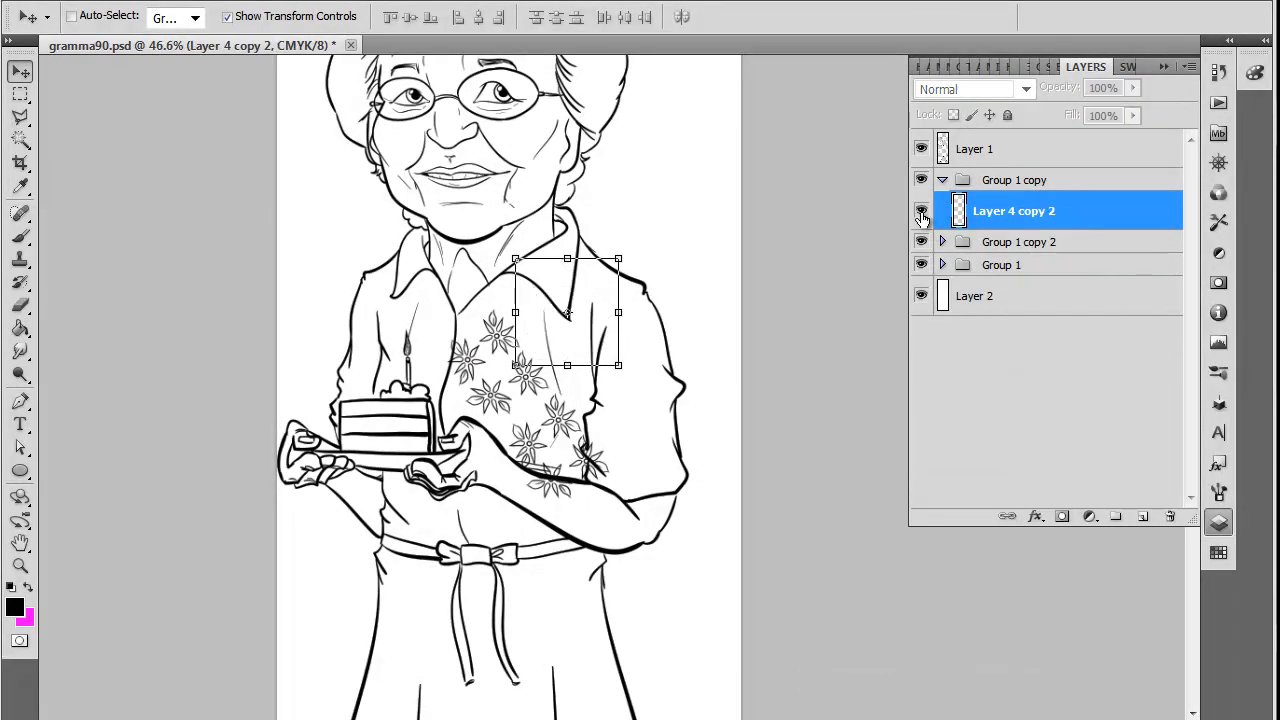
left_click(921, 212)
left_click(921, 212)
left_click(921, 212)
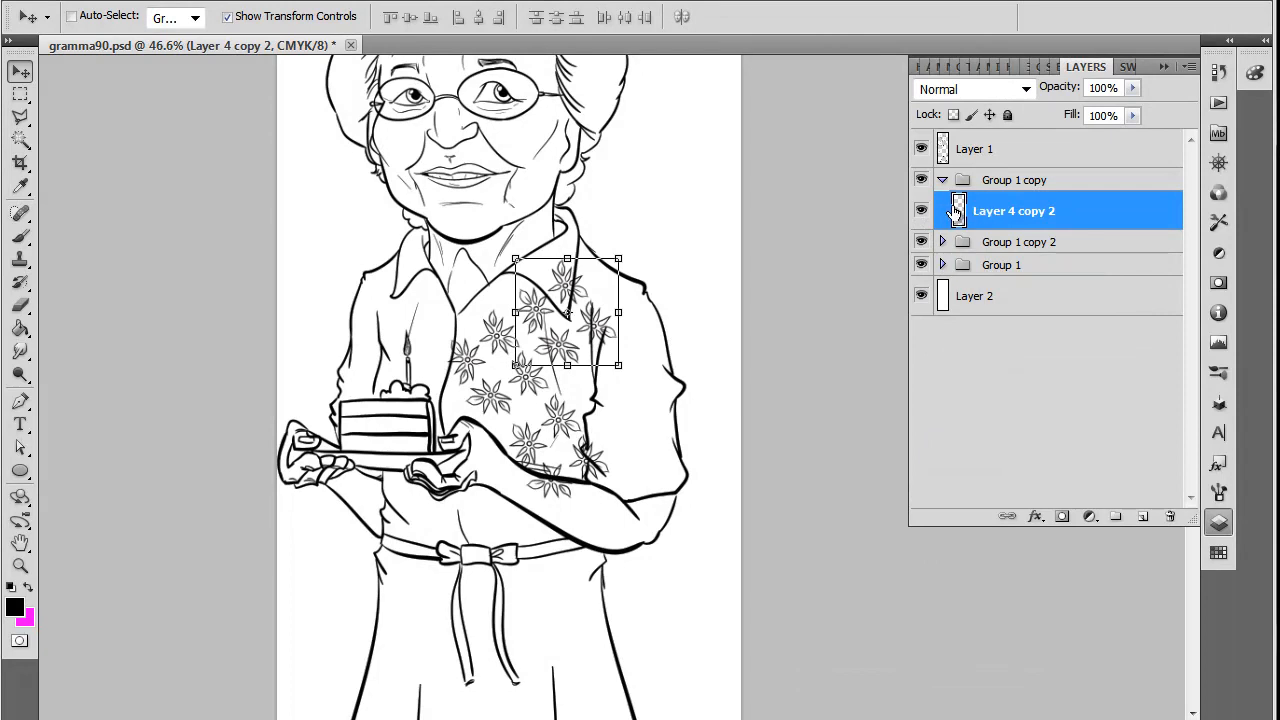
left_click(922, 214)
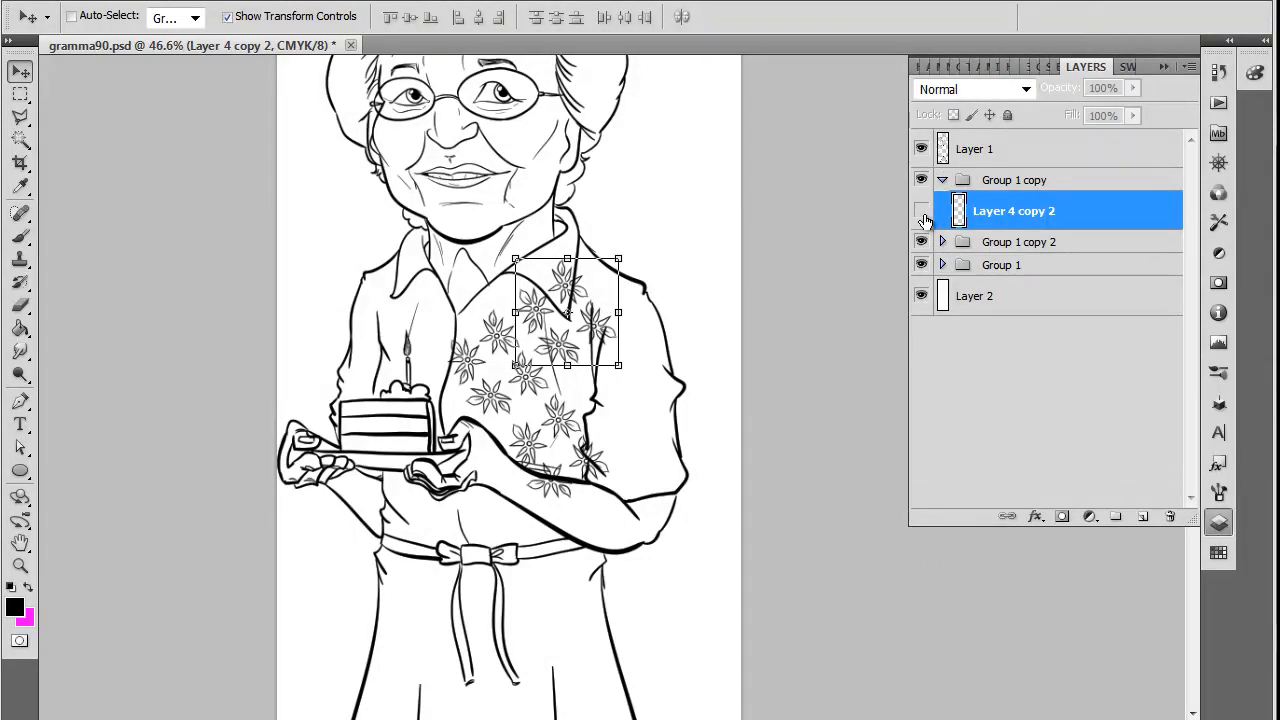
left_click(922, 214)
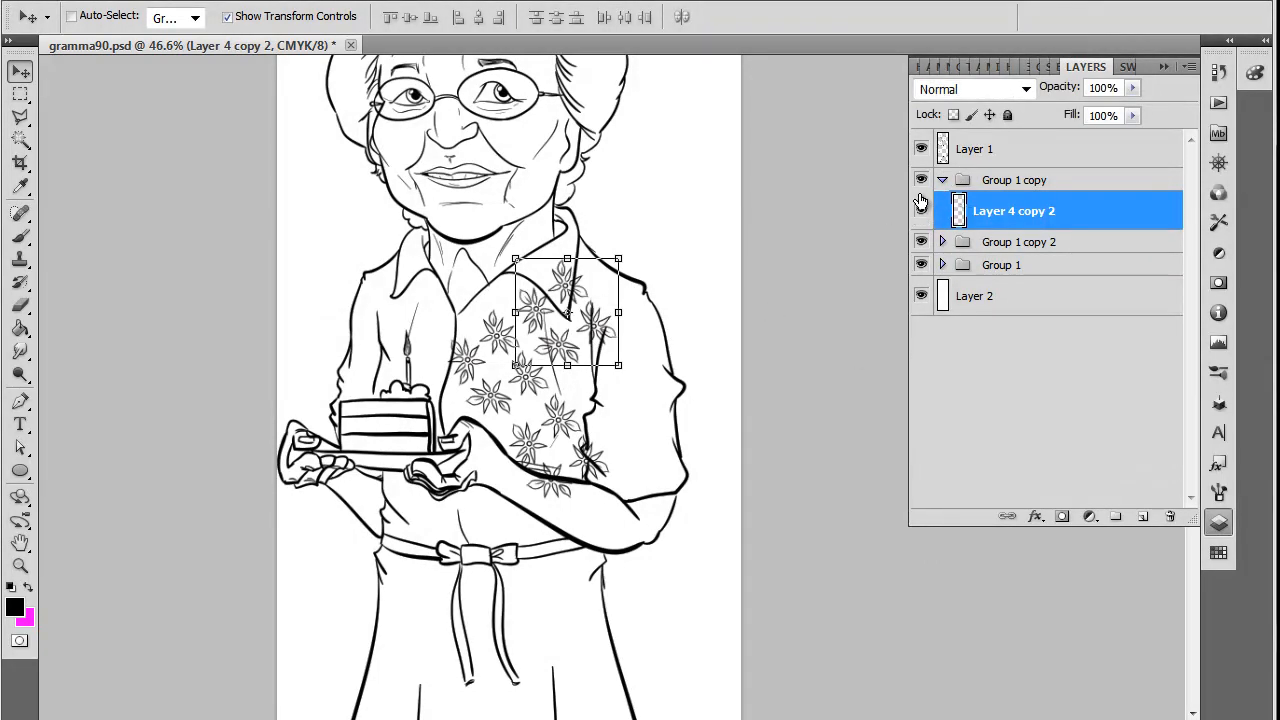
key("ctrl+z")
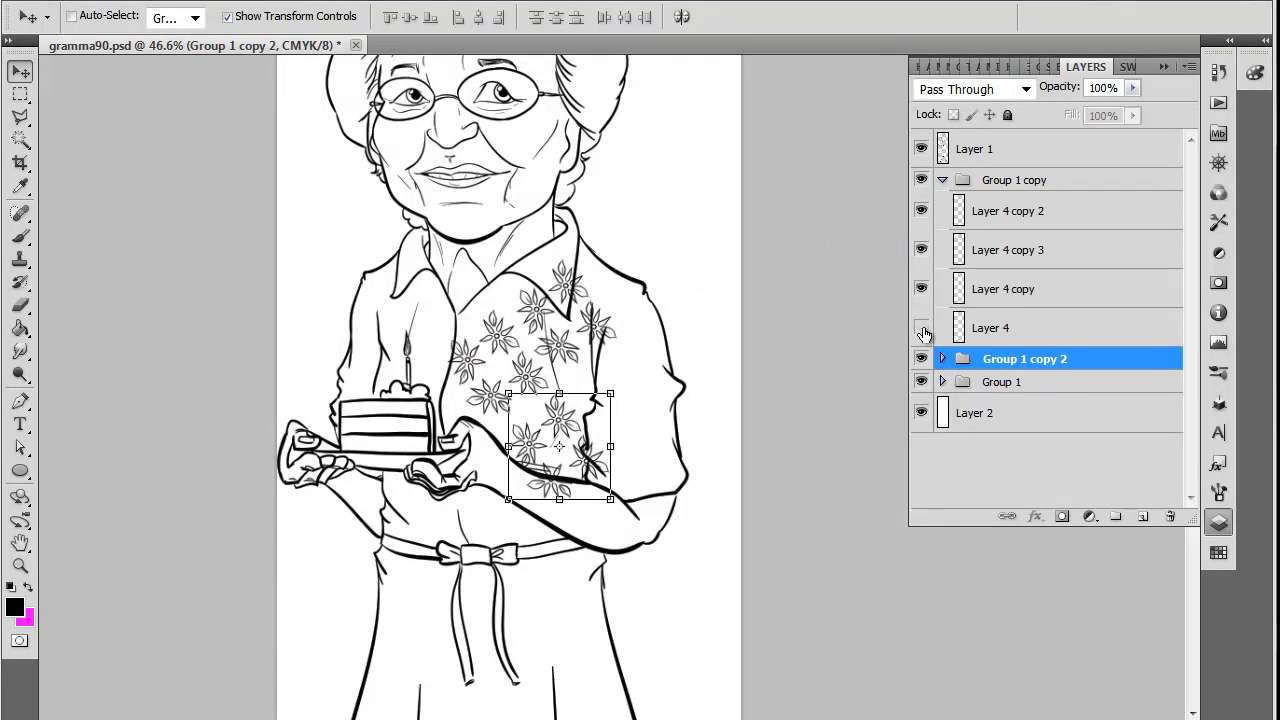
Toggle the visibility of Layer 4 and Layer 4 copy in Group 1 copy to identify their flowers on the blouse
left_click(921, 328)
left_click(921, 290)
left_click(922, 290)
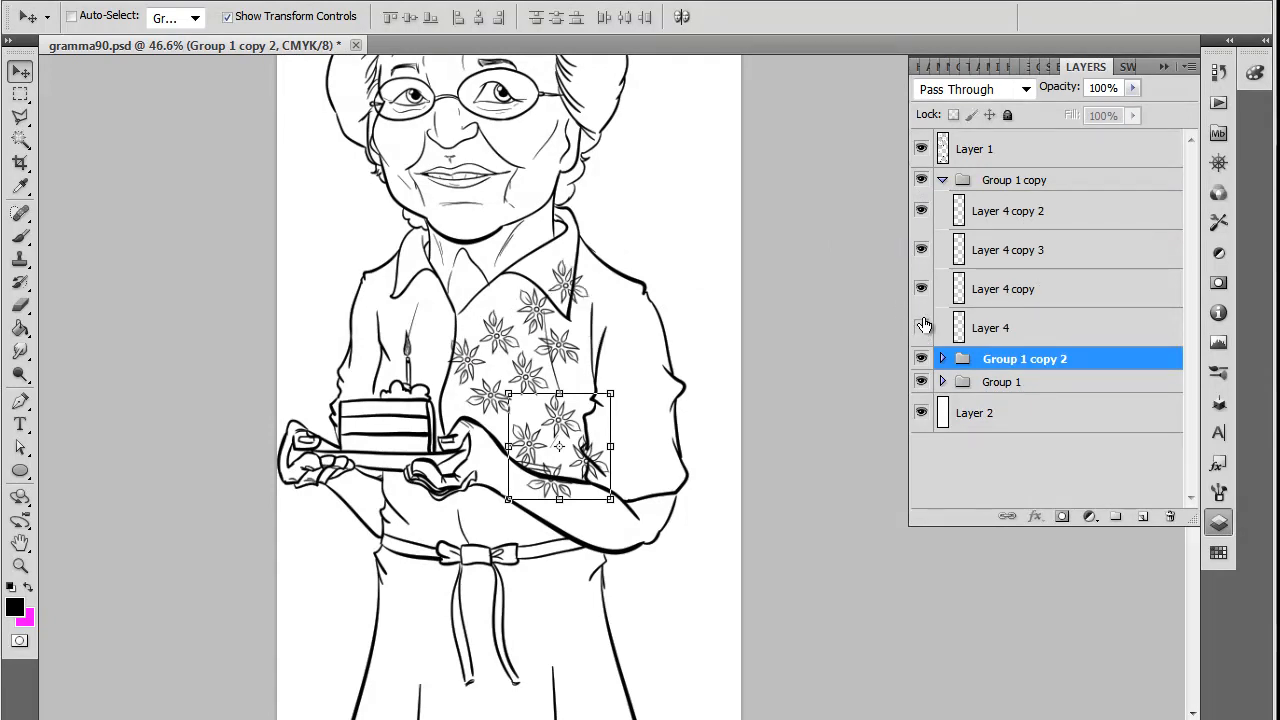
left_click(922, 327)
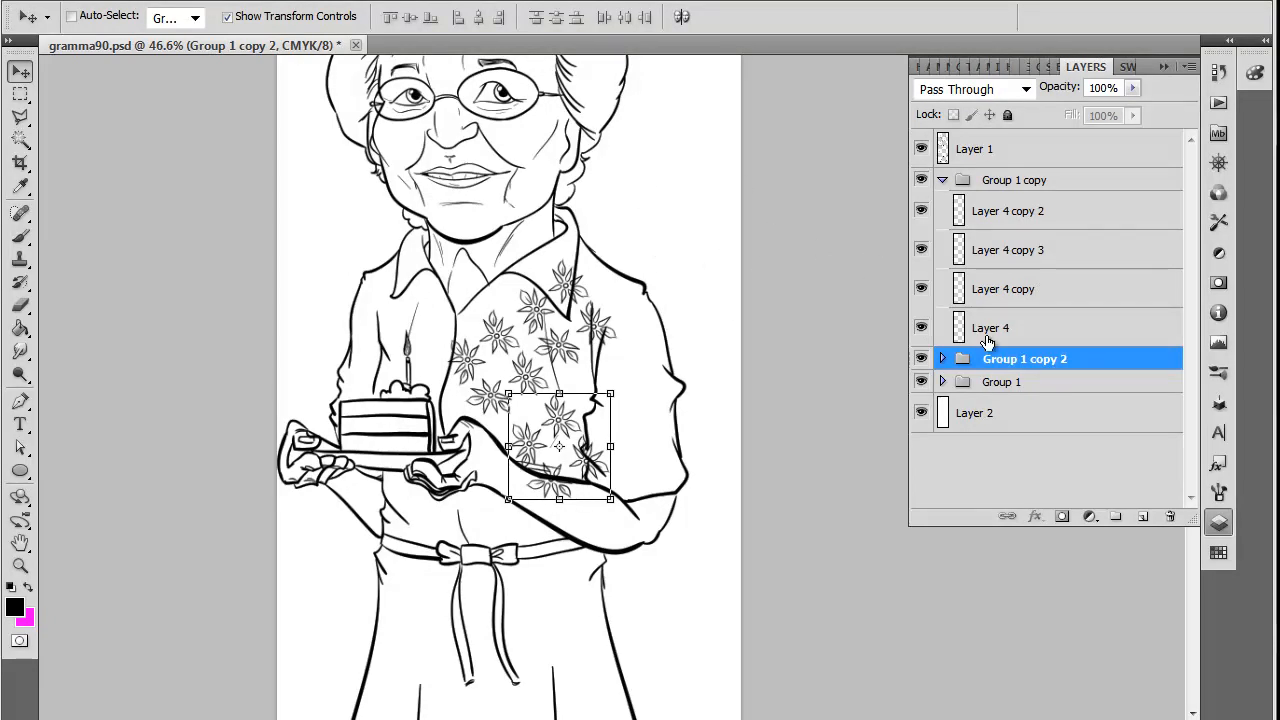
left_click(922, 328)
left_click(922, 328)
Move the four flower layers out of Group 1 copy 2 into Group 1, and toggle Group 1's visibility to check the combined flowers
left_click(942, 181)
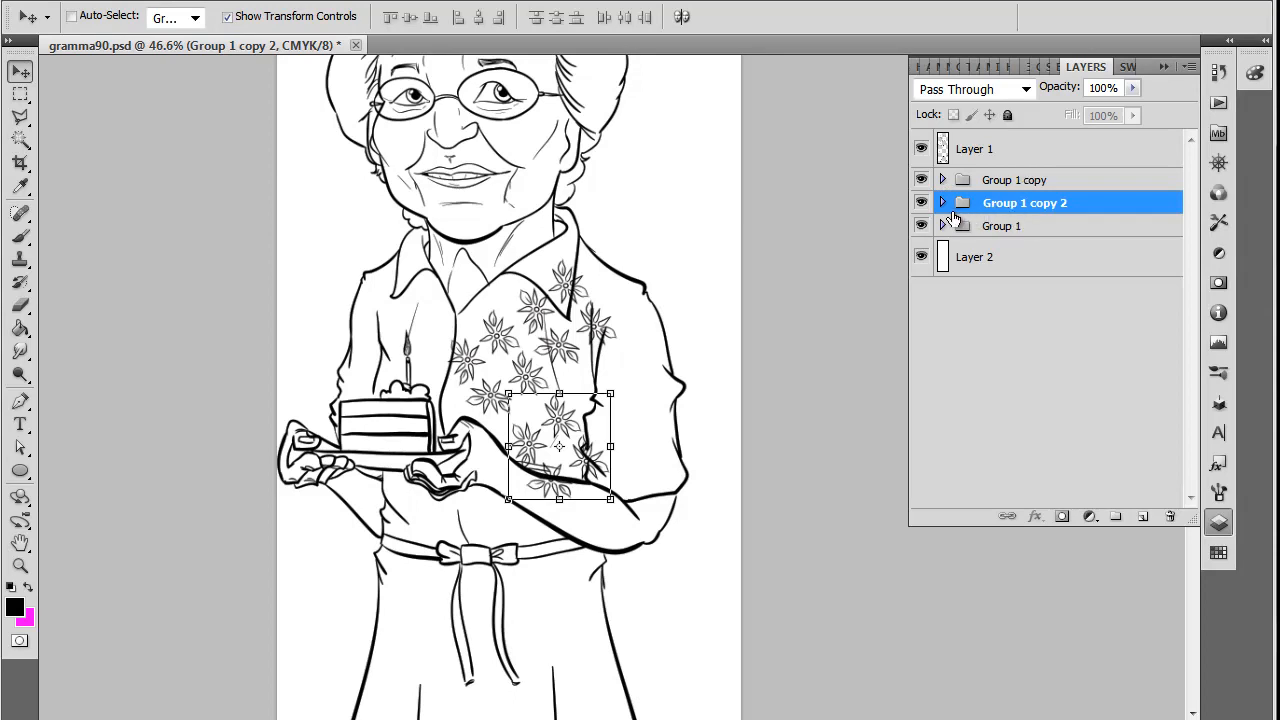
left_click(941, 203)
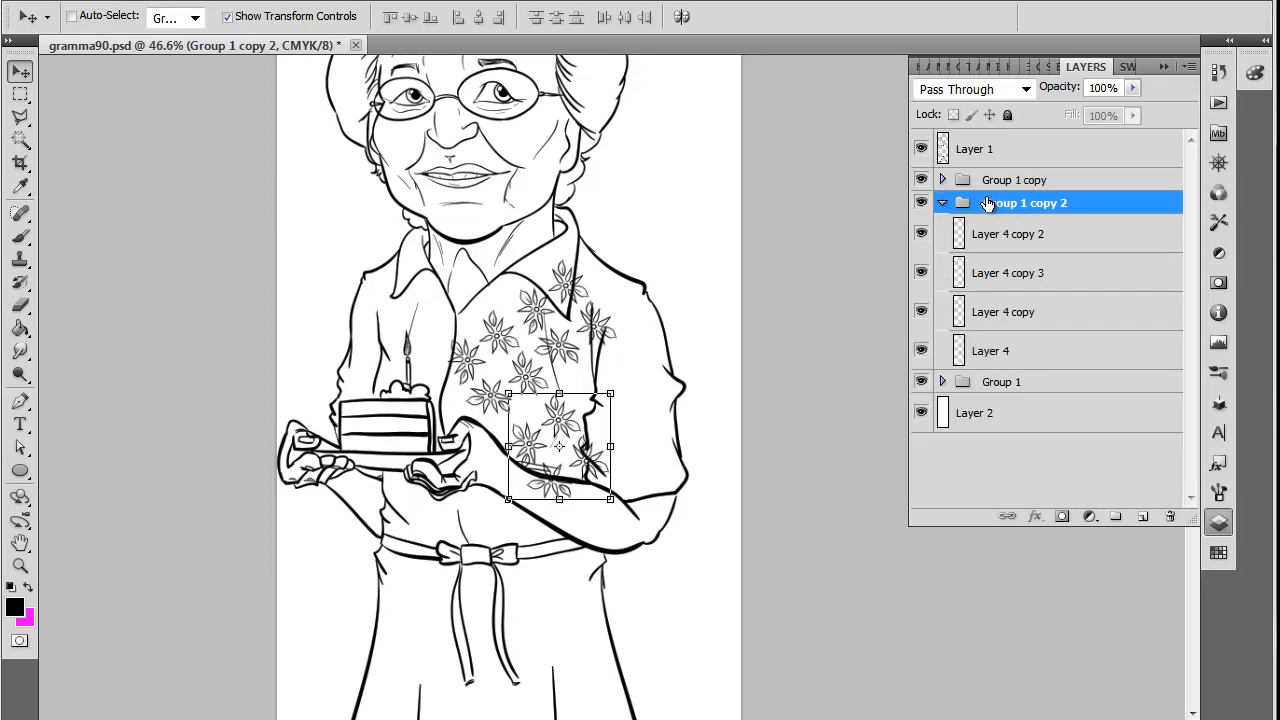
left_click(1028, 240)
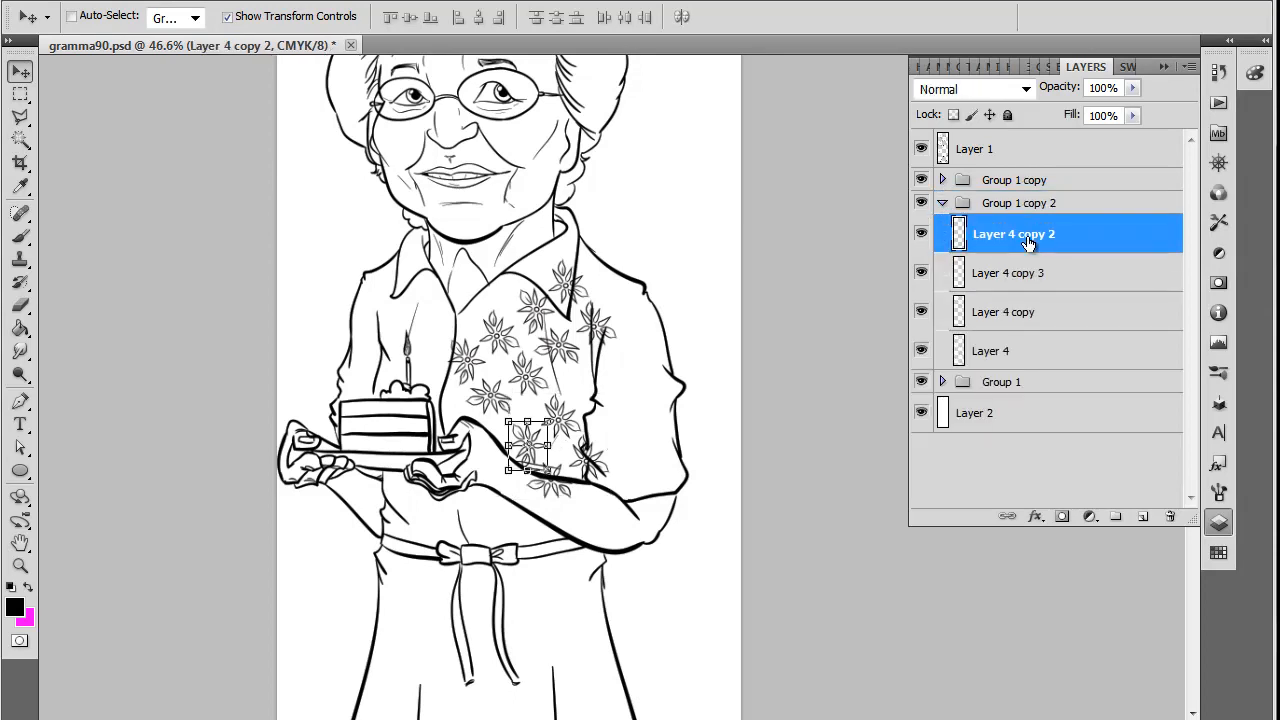
left_click(1030, 348, "shift")
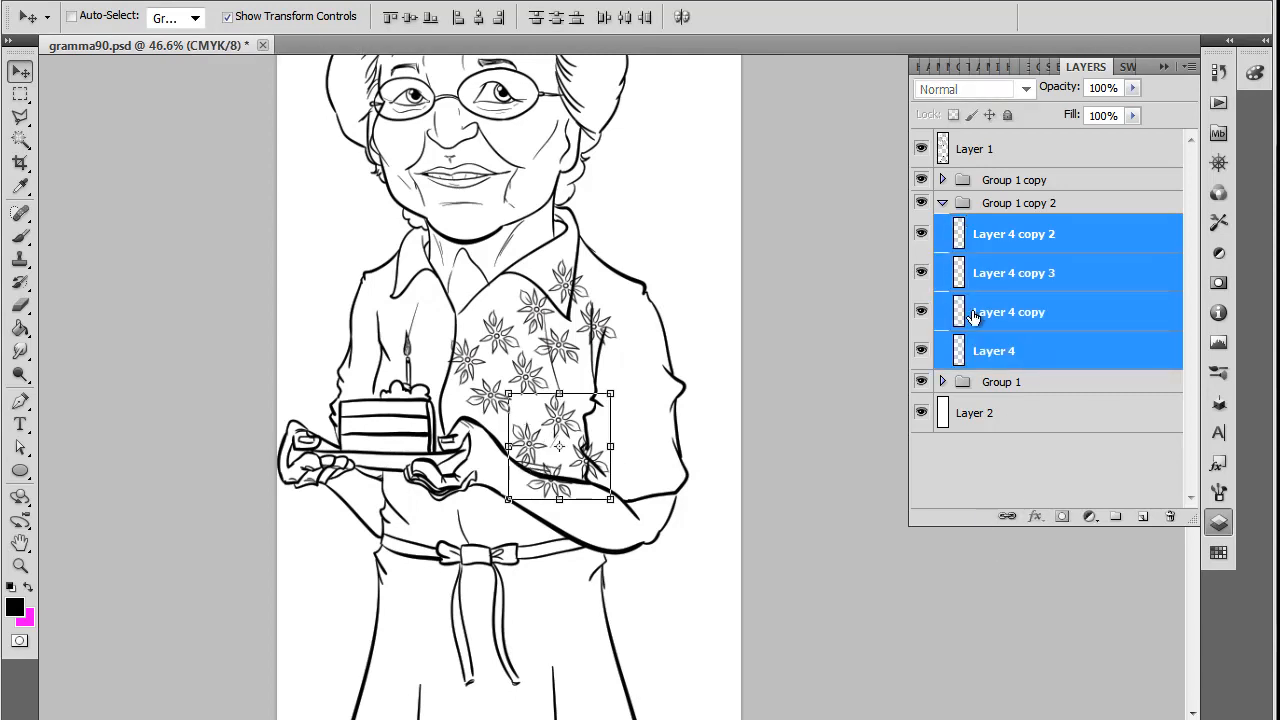
left_click(942, 381)
left_click_drag(951, 354, 1034, 394)
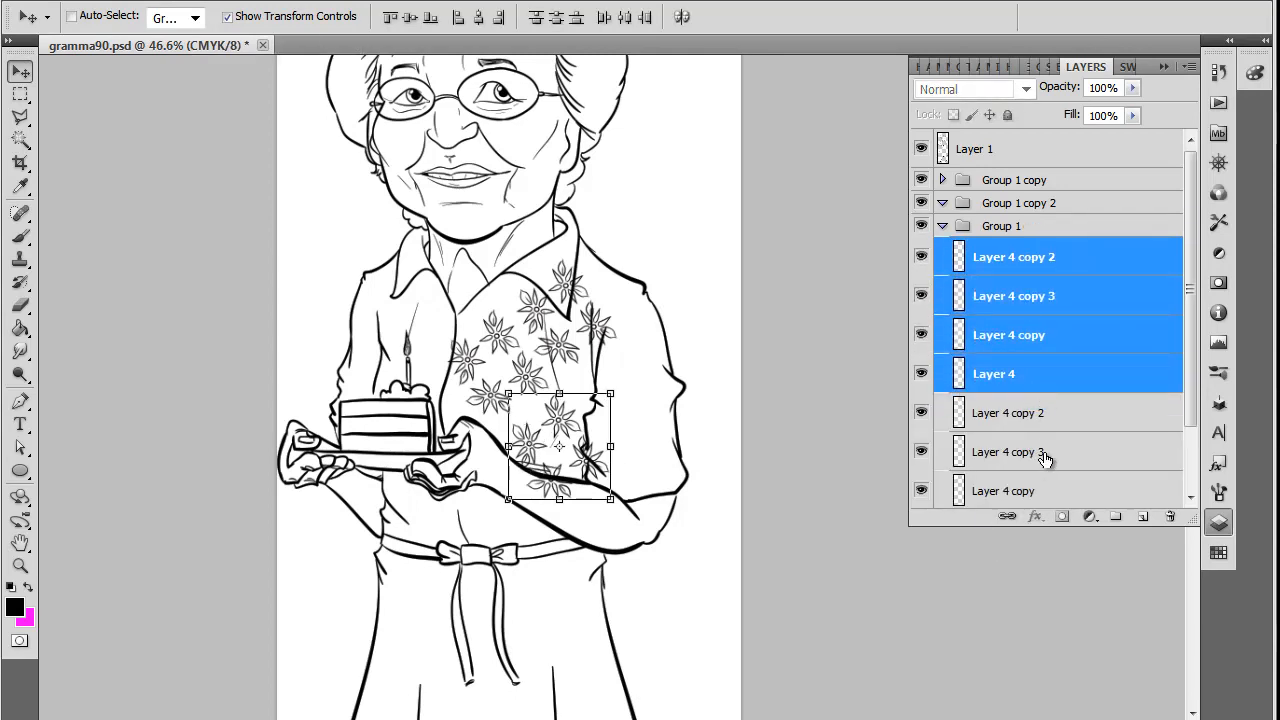
left_click(921, 228)
left_click(921, 228)
left_click(943, 228)
Duplicate the enlarged Group 1 three times, placing copies over the cake and waist, the skirt's upper right, and the left side of the belt
left_click_drag(994, 229, 1143, 516)
left_click_drag(545, 397, 478, 443)
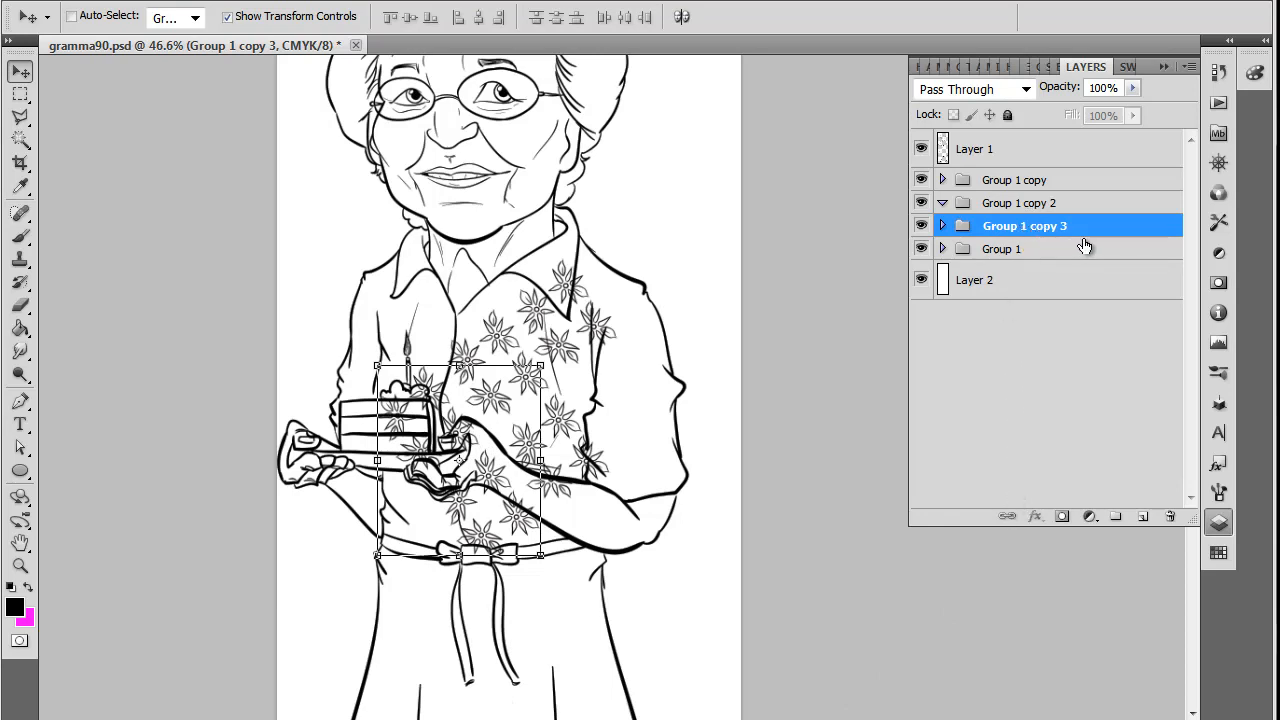
left_click_drag(1063, 257, 1142, 517)
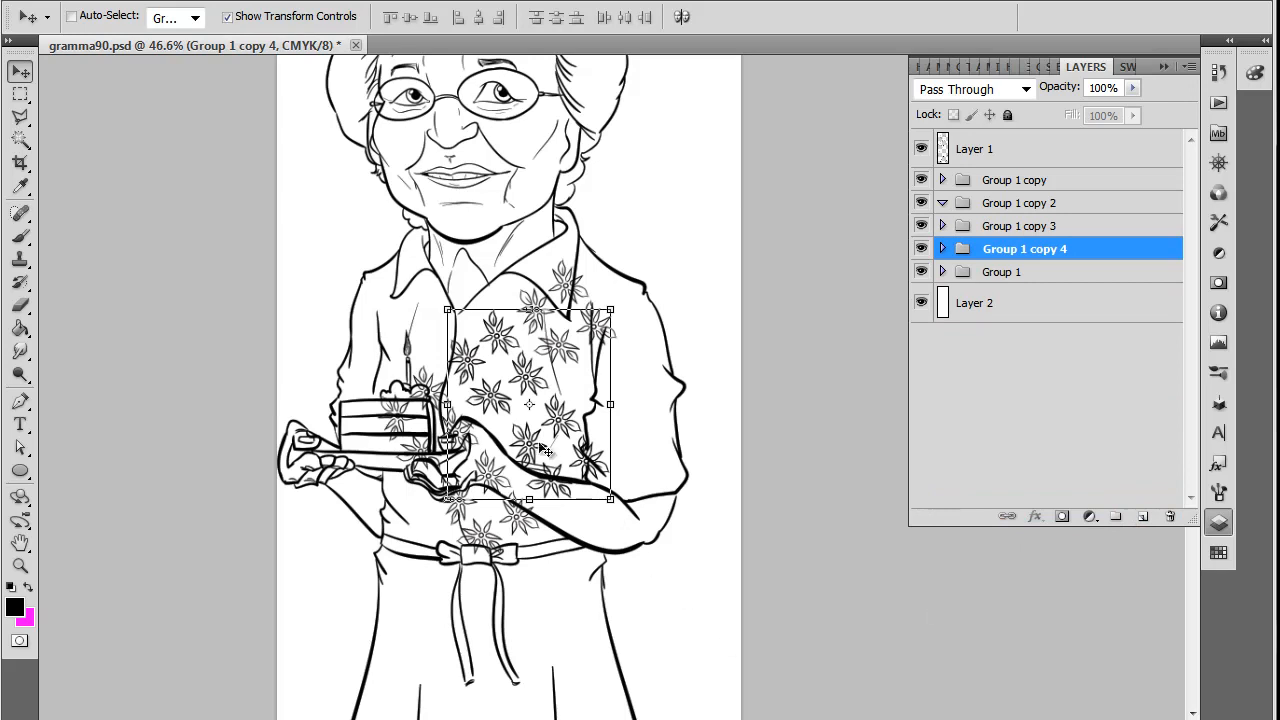
left_click_drag(545, 451, 591, 665)
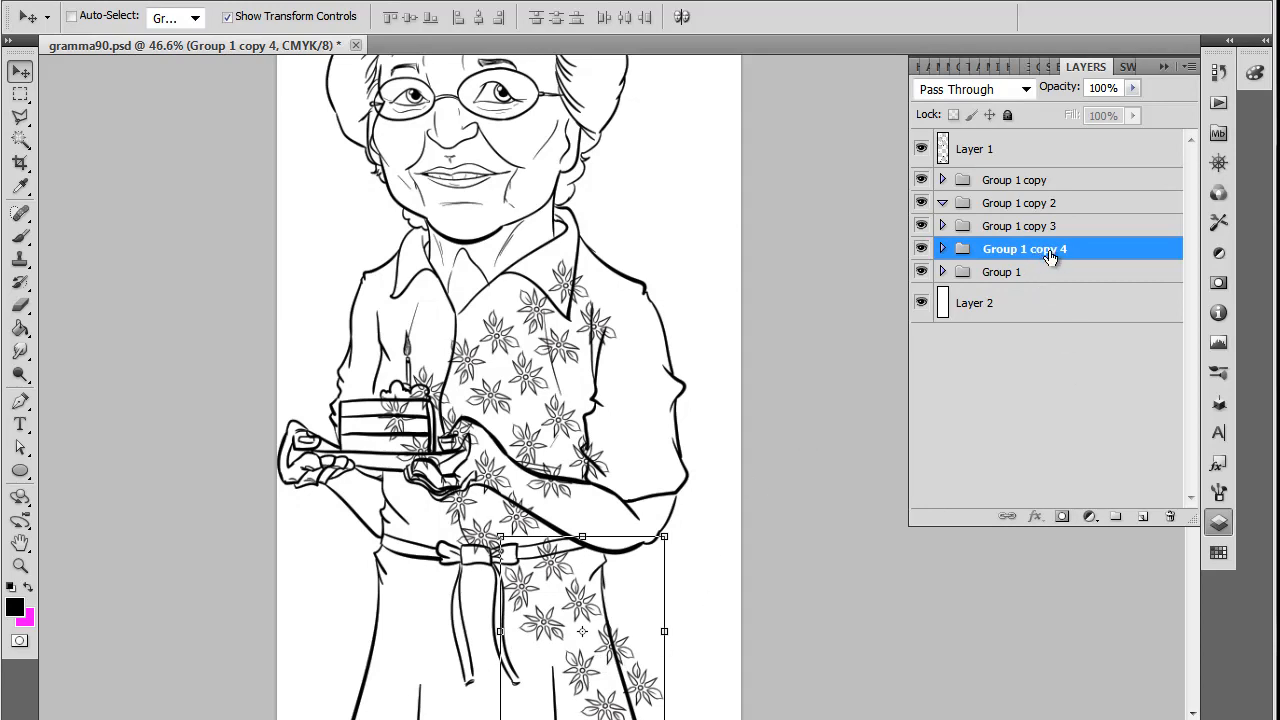
left_click_drag(1054, 259, 1143, 517)
left_click_drag(622, 645, 418, 574)
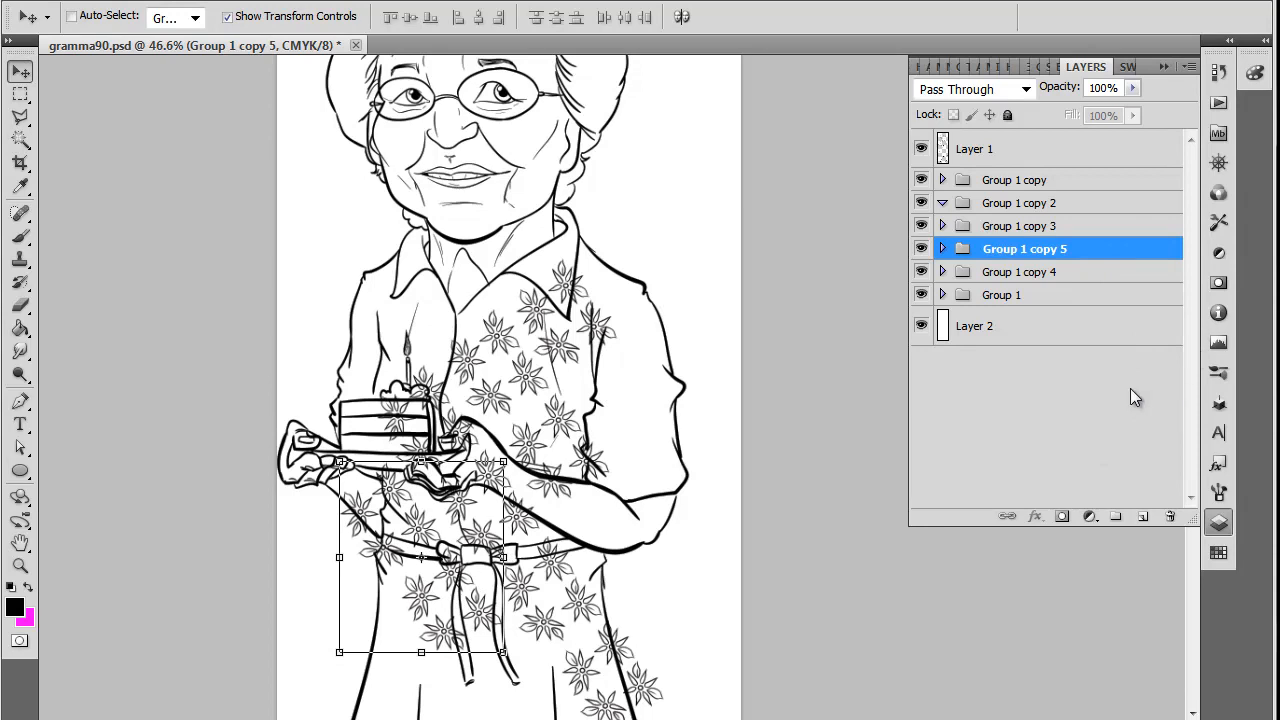
Duplicate Group 1 copy 5 onto the middle of the skirt and duplicate that copy onto the skirt's left edge
scroll(820, 600, "down", 5)
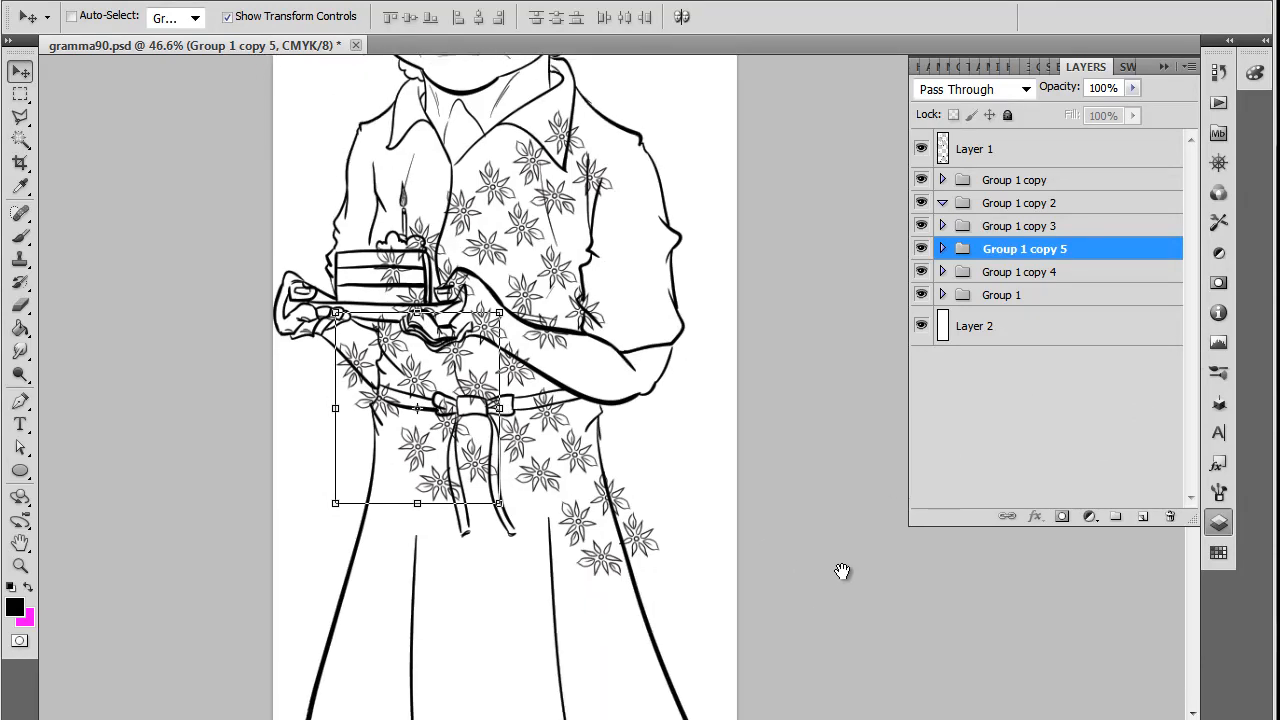
left_click_drag(1055, 252, 1143, 516)
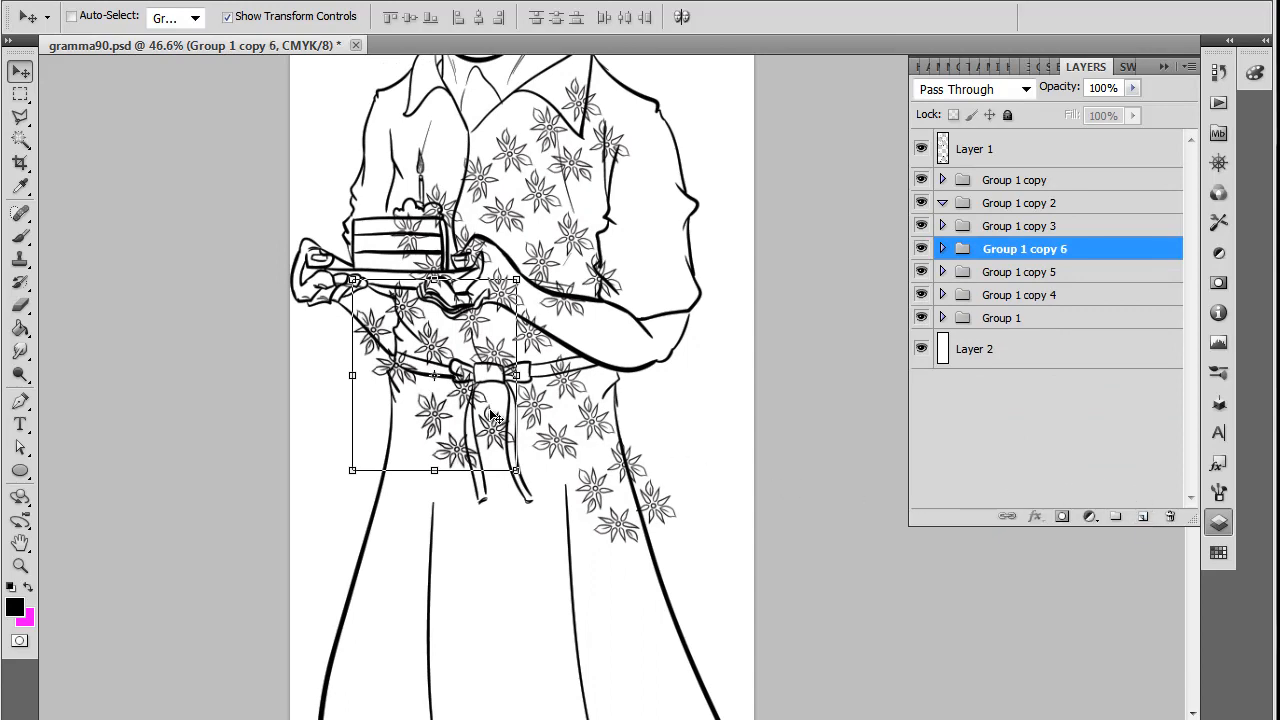
left_click_drag(493, 418, 618, 599)
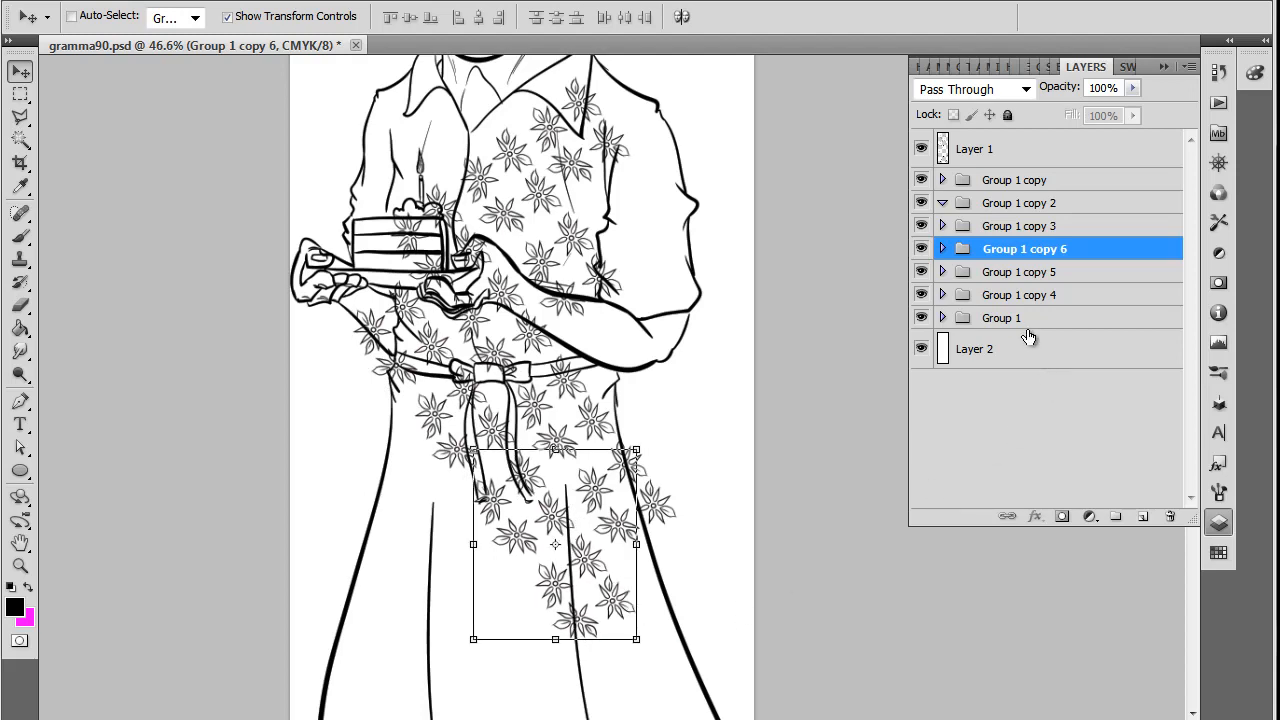
left_click_drag(1046, 252, 1141, 516)
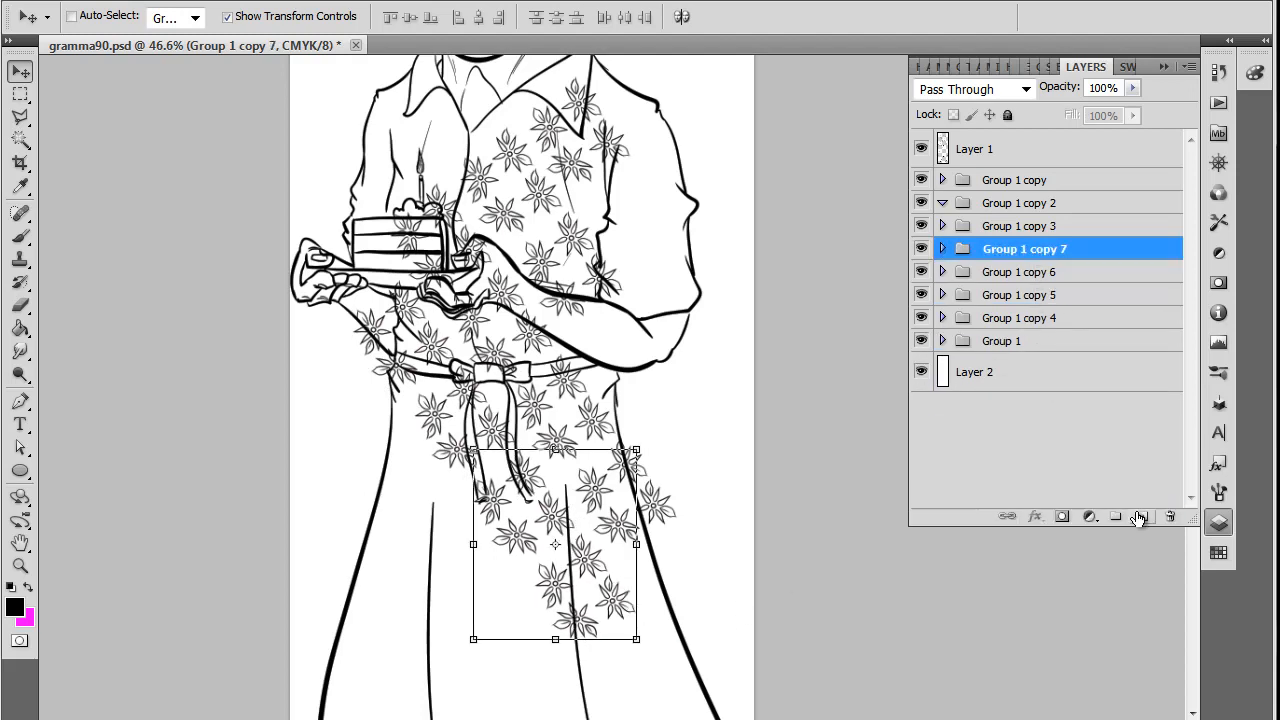
left_click_drag(598, 558, 468, 510)
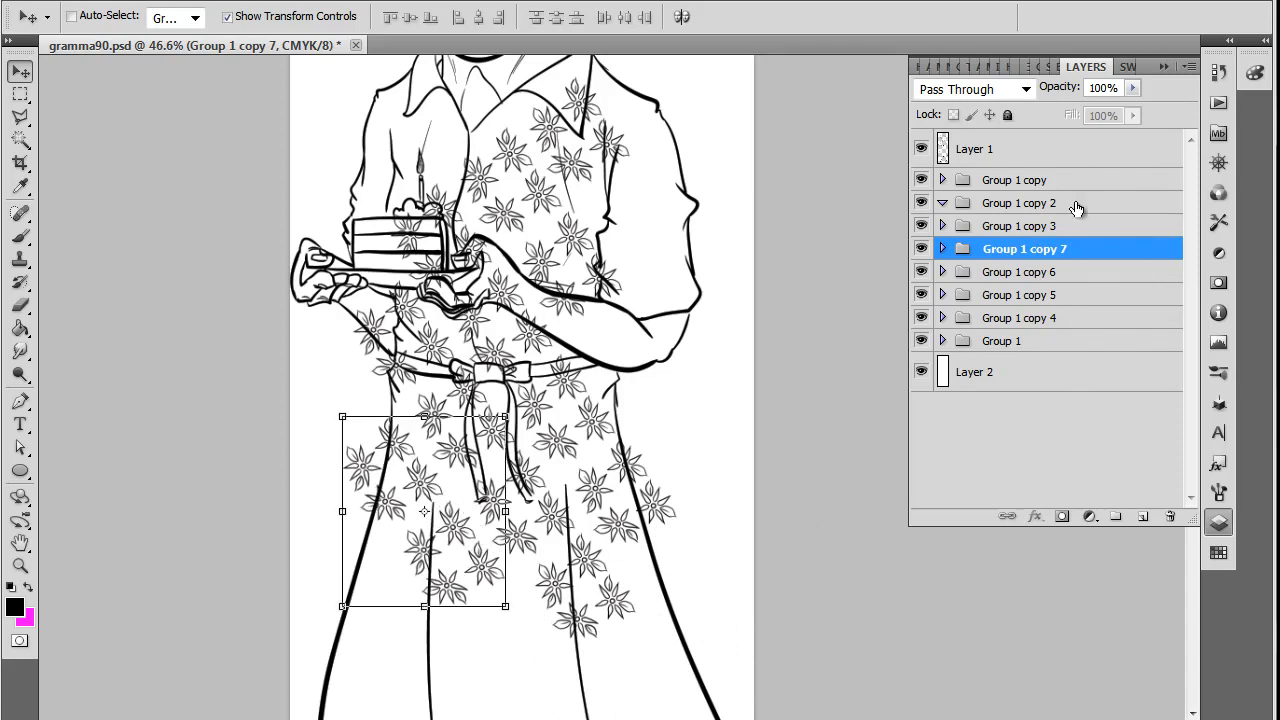
Duplicate the four-flower Group 1 copy and place the duplicate over the skirt's right edge
left_click(1030, 181)
left_click_drag(1032, 188, 1143, 516)
left_click_drag(619, 142, 697, 593)
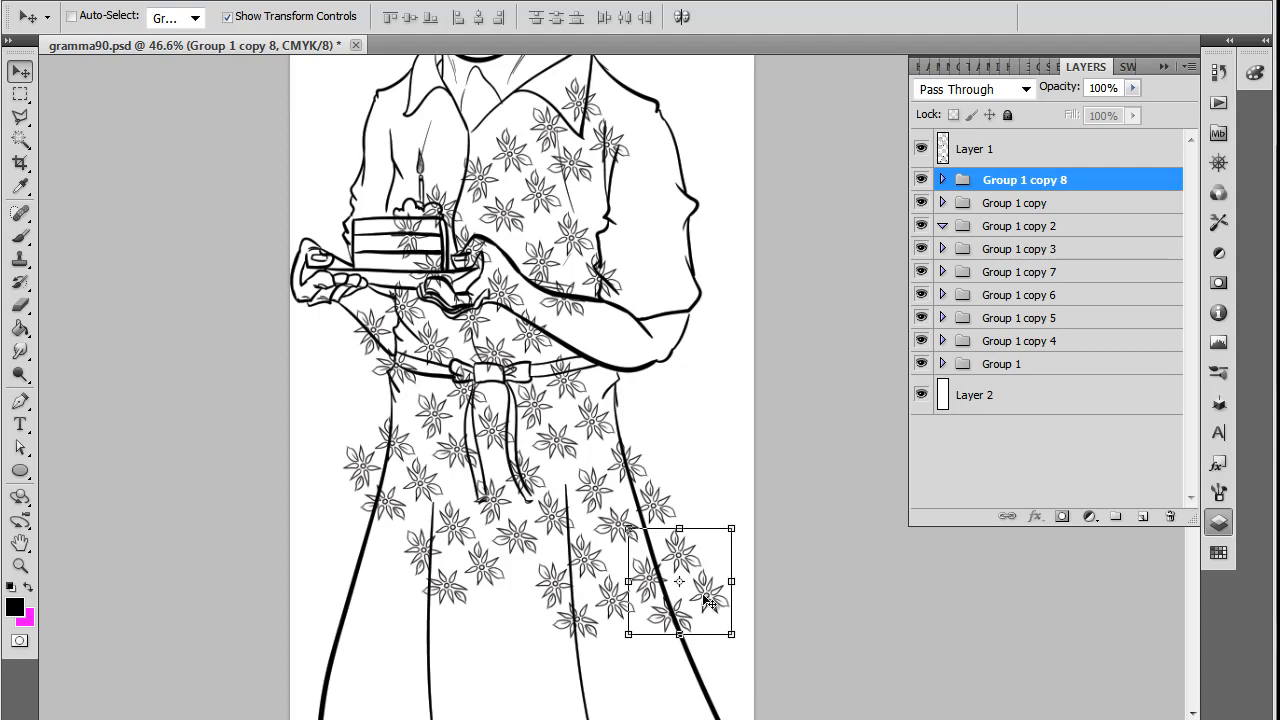
Toggle the flower layers in Group 1 copy 8 to identify them, and hide the two flowers lying farthest outside the skirt's right edge
left_click(943, 181)
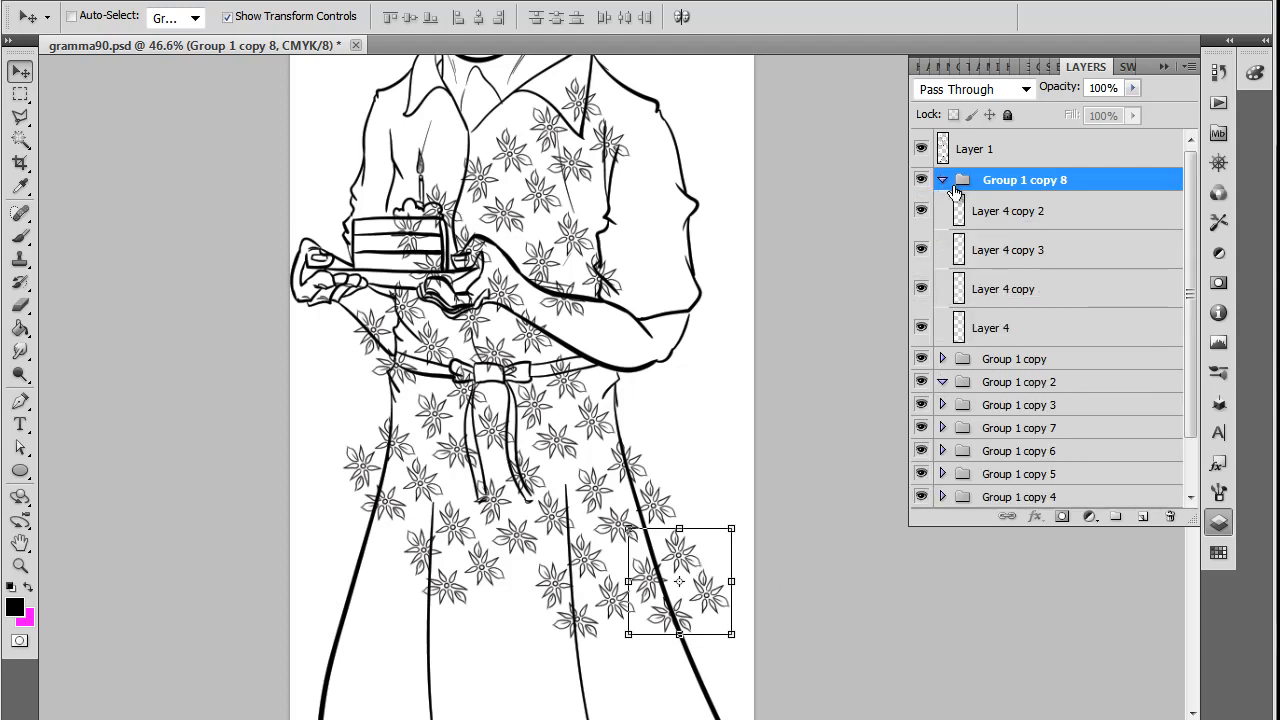
left_click(922, 213)
left_click(922, 213)
left_click(922, 252)
left_click(921, 254)
left_click(921, 254)
left_click(921, 293)
left_click(922, 327)
left_click(942, 180)
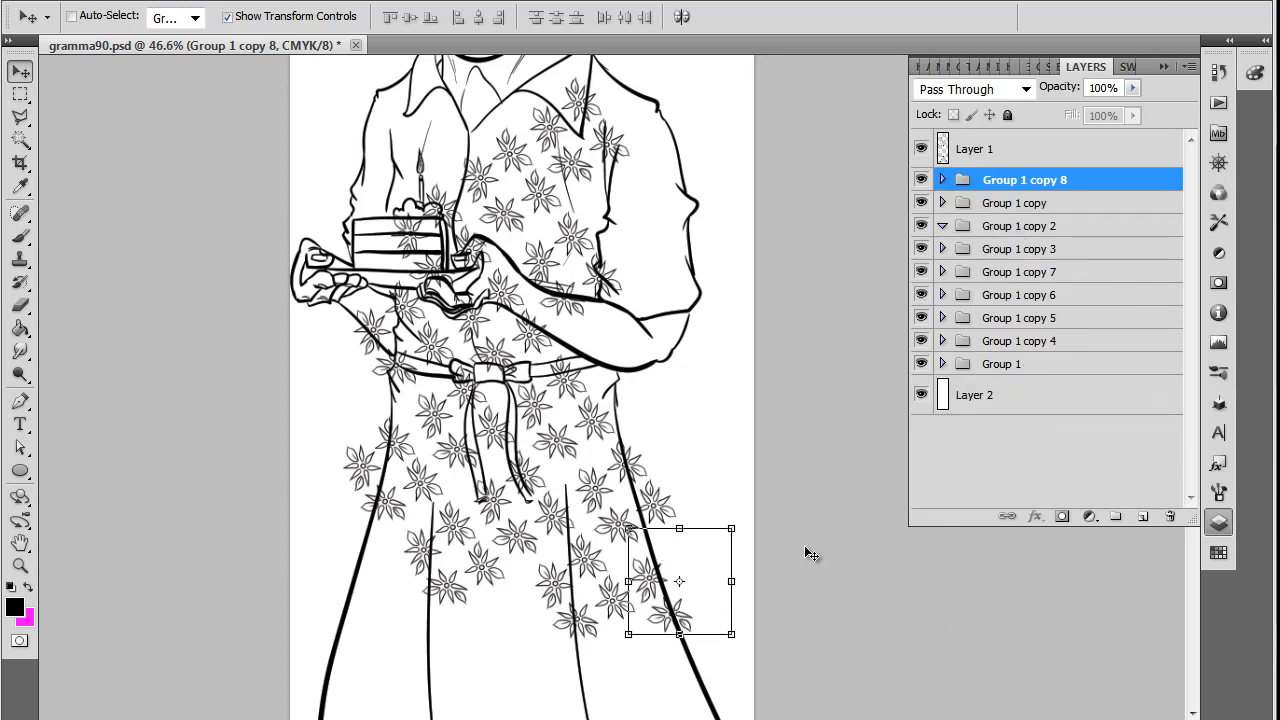
Duplicate Group 1 copy 4 and place the new flowers on the lower middle of the skirt
left_click_drag(846, 681, 834, 561)
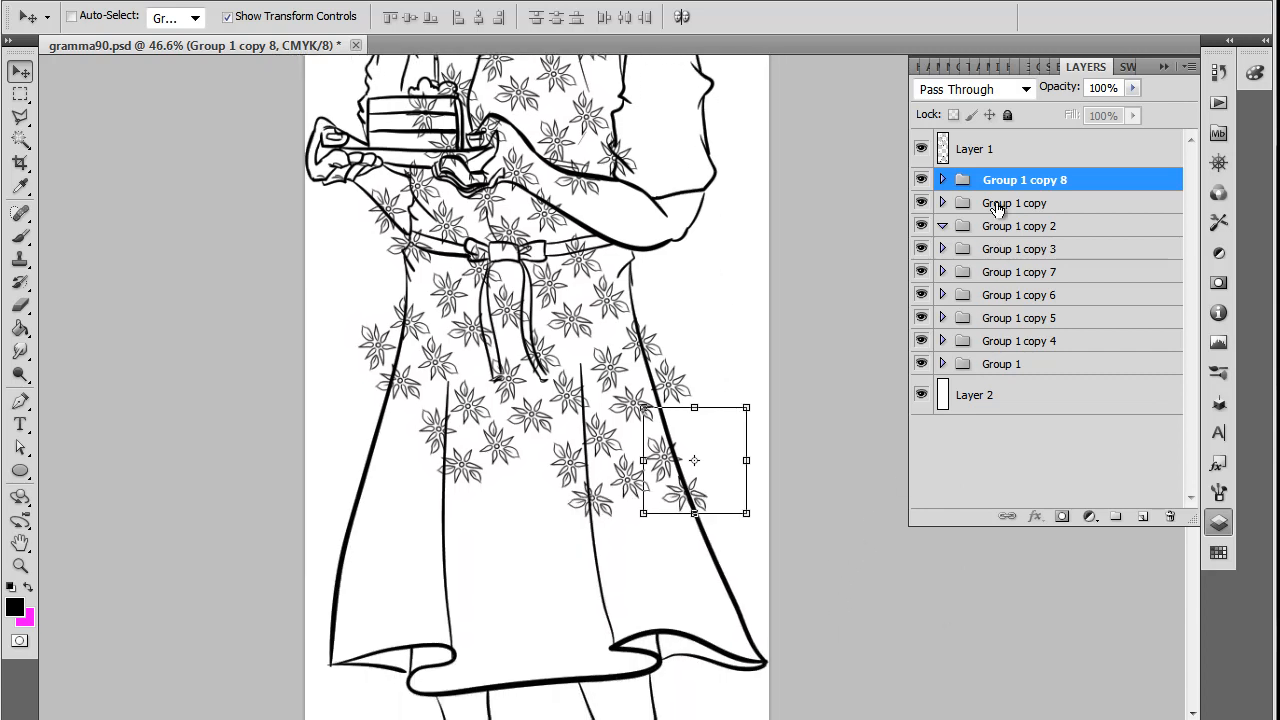
left_click(1024, 344)
left_click_drag(1045, 345, 1142, 516)
left_click_drag(610, 370, 558, 605)
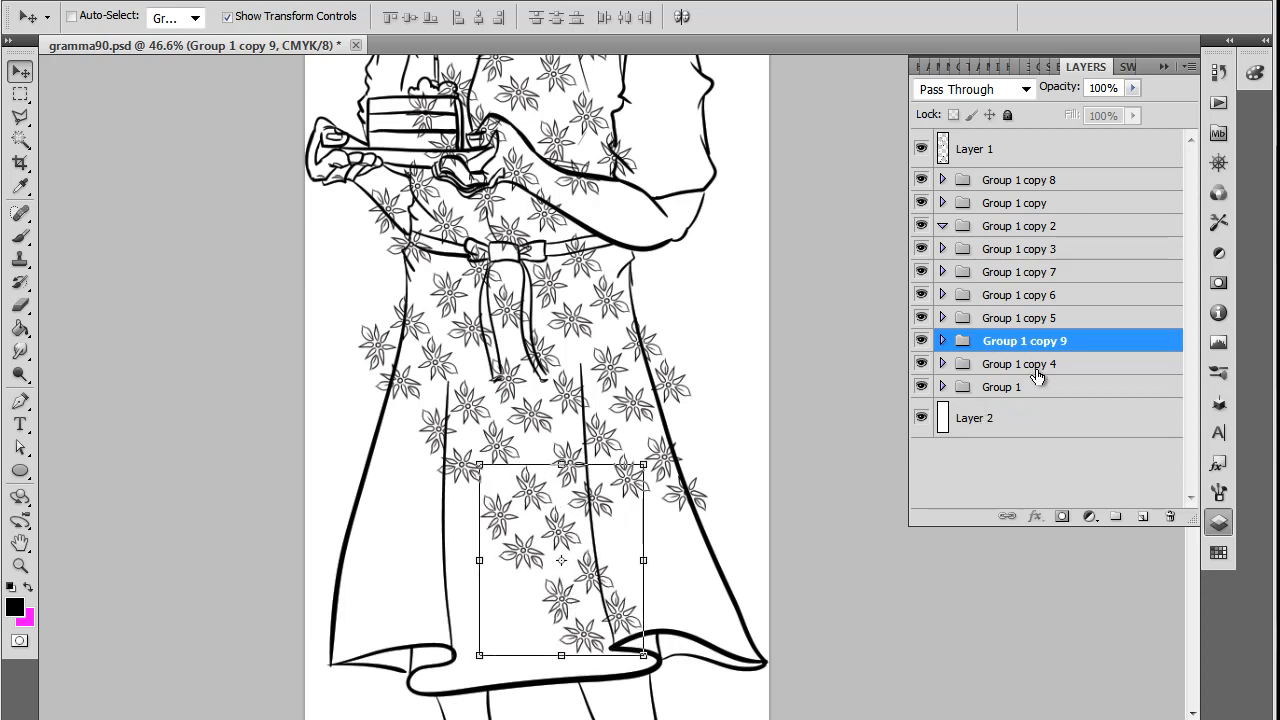
Duplicate Group 1 copy 9 onto the skirt's left side and nudge the copy slightly left to fit the pattern
left_click_drag(1045, 345, 1141, 517)
left_click_drag(499, 518, 340, 456)
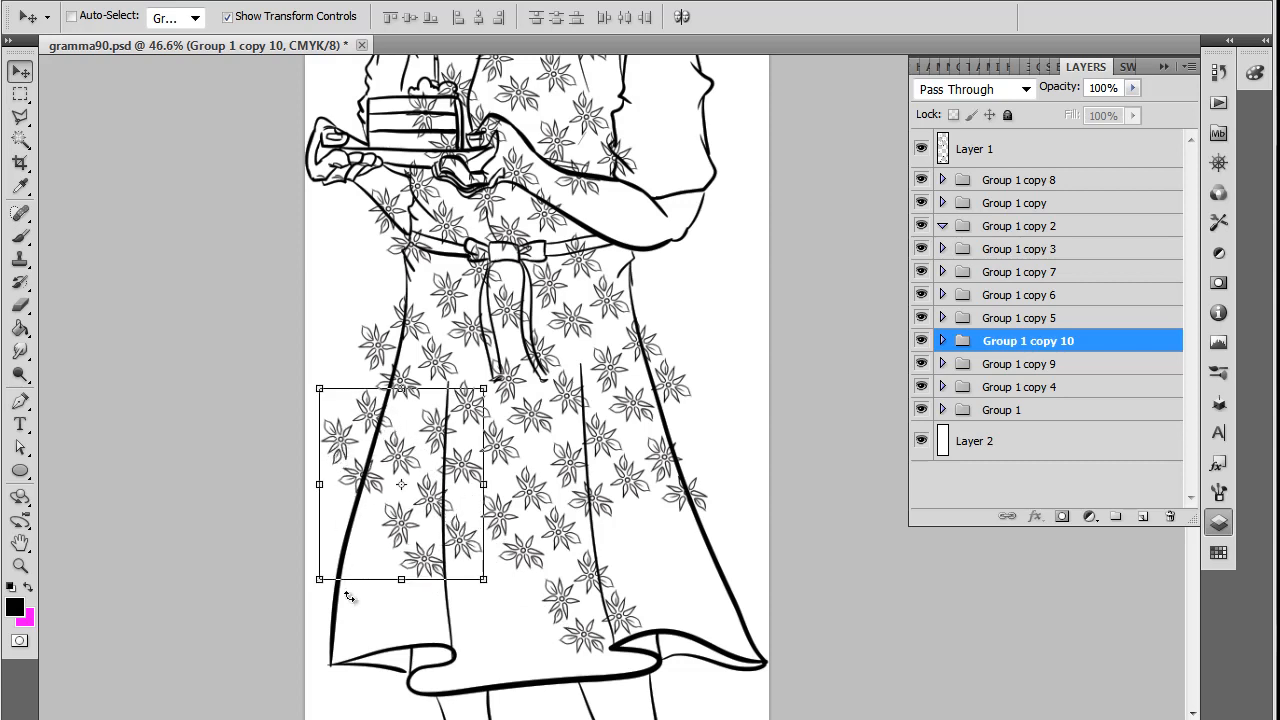
key("Left")
key("Left")
key("Left")
key("Left")
key("Left")
key("Left")
key("Left")
key("Left")
key("Left")
key("Left")
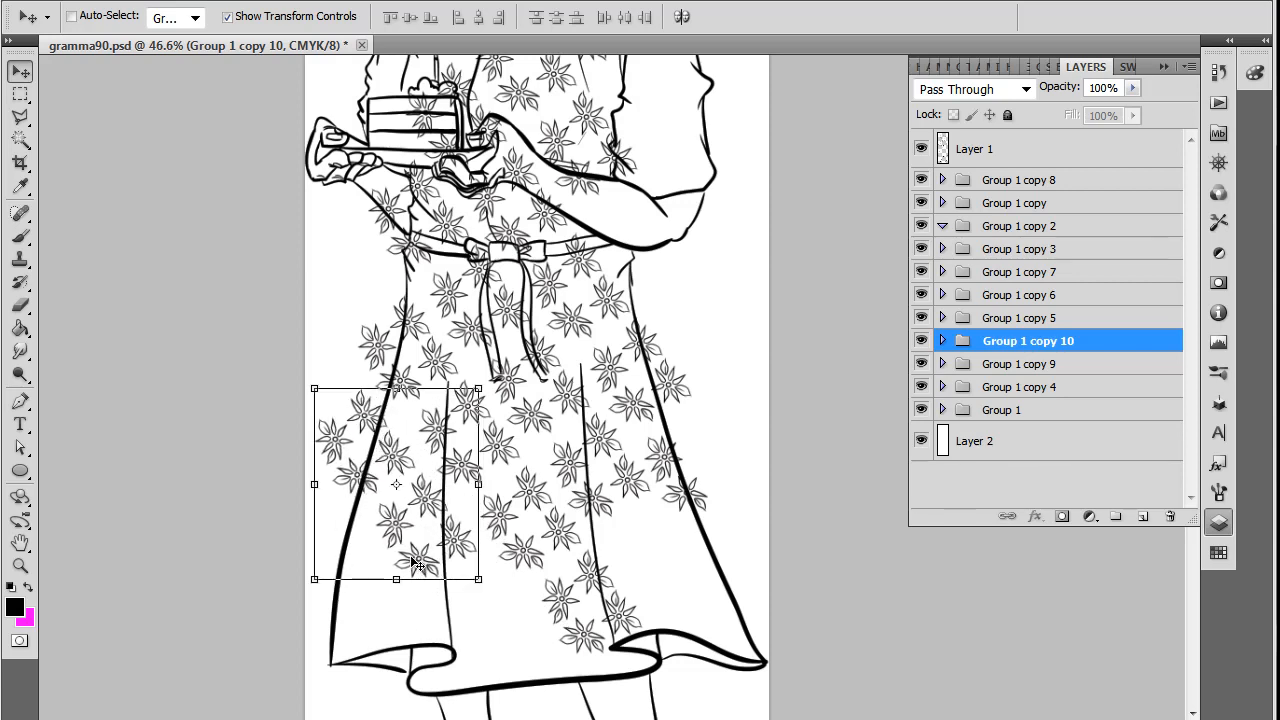
Duplicate the flower group three more times, covering the middle of the hem, the lower left skirt and the lower right skirt
left_click_drag(1081, 341, 1143, 518)
left_click_drag(455, 475, 553, 663)
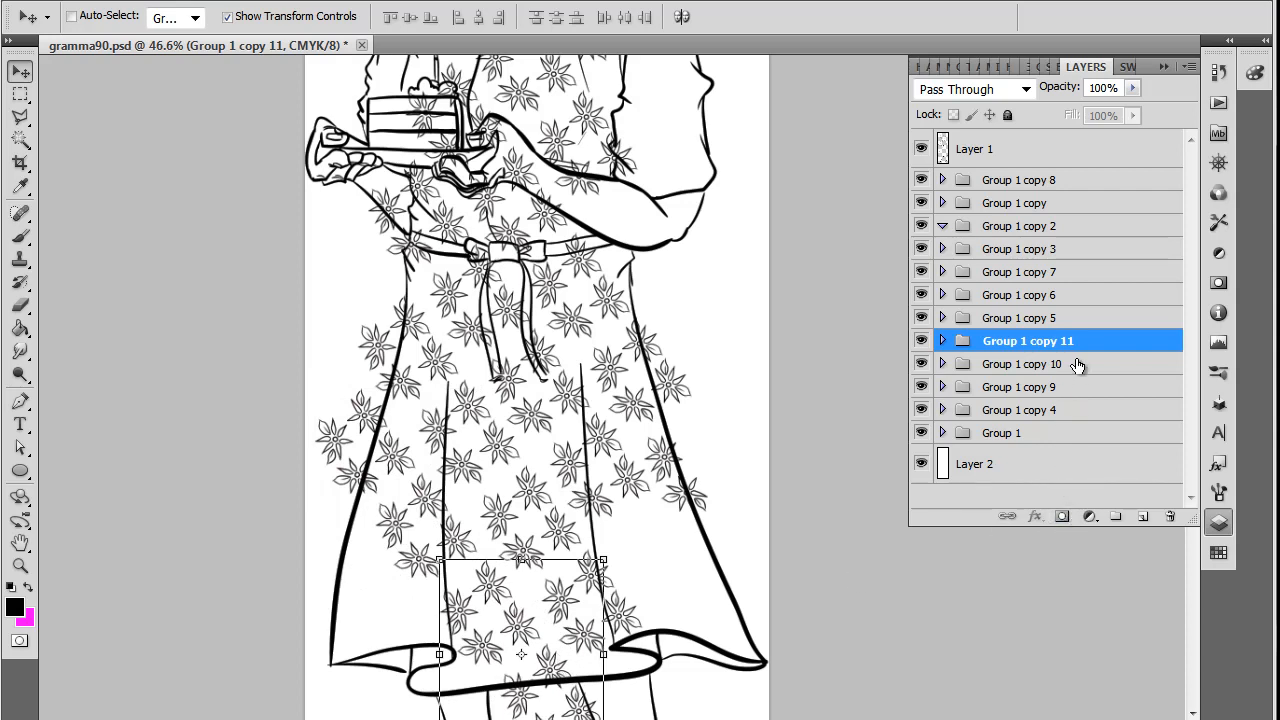
left_click_drag(1085, 343, 1143, 516)
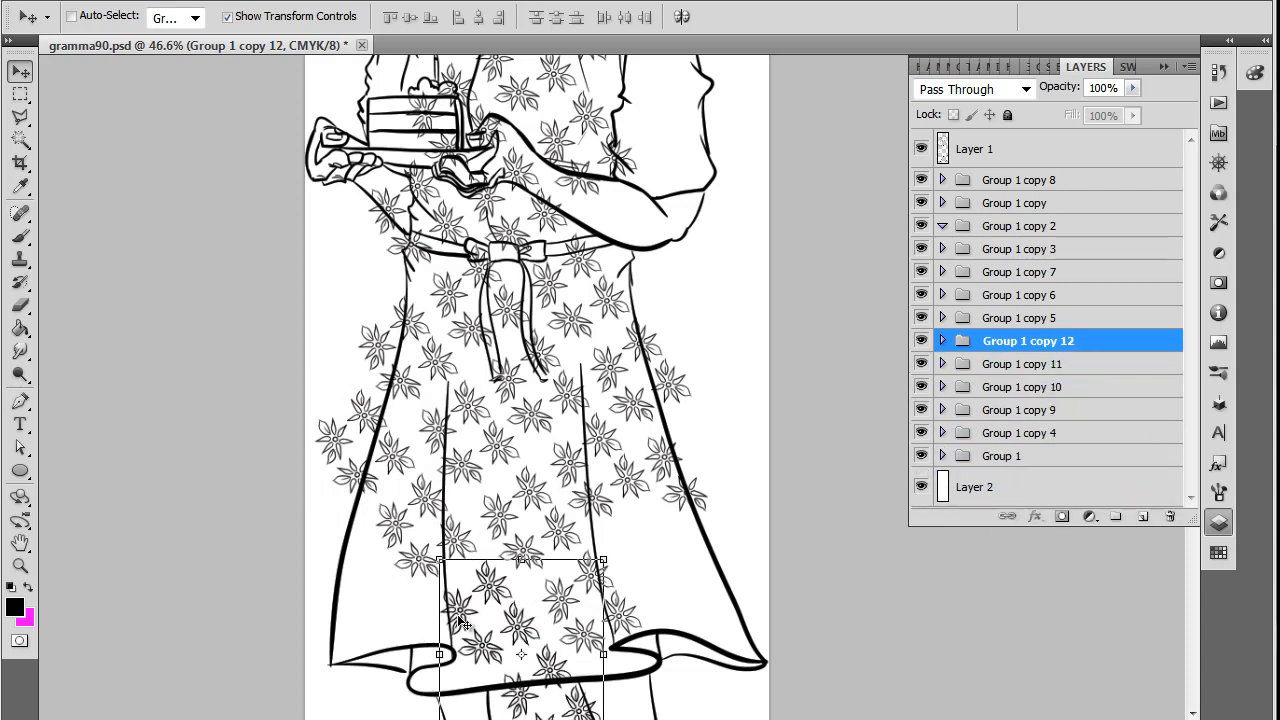
left_click_drag(462, 622, 292, 541)
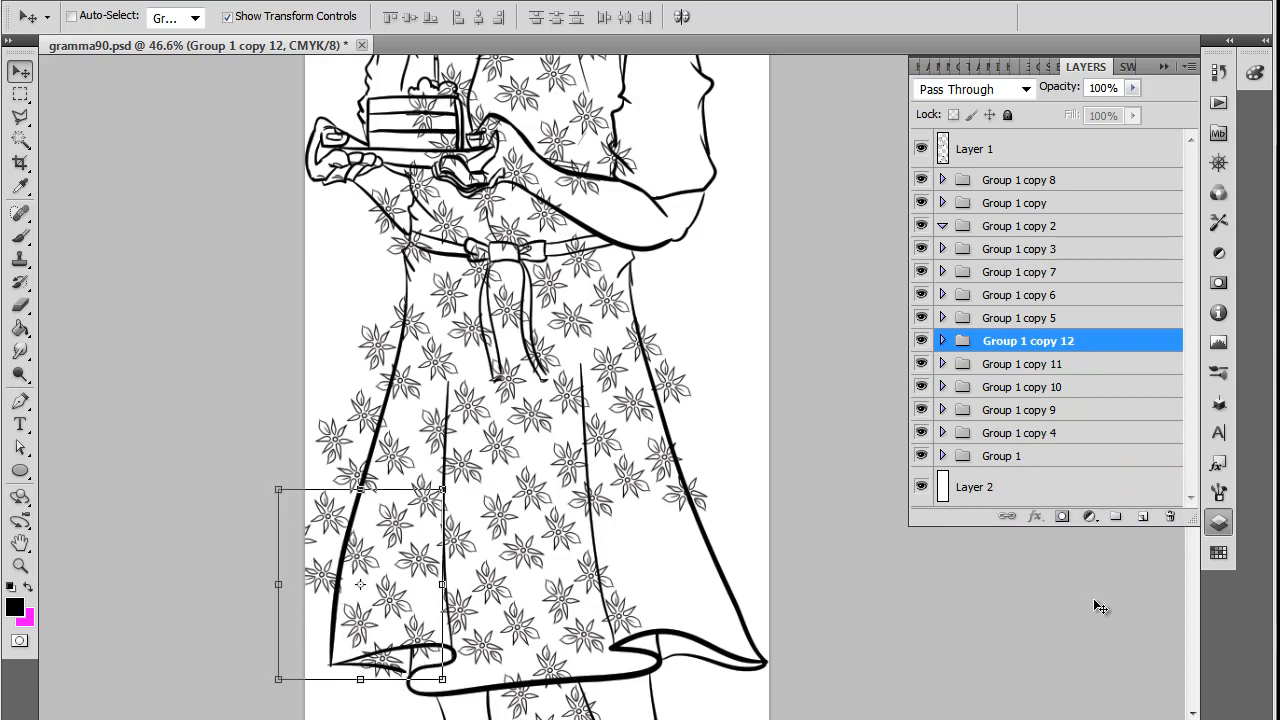
left_click_drag(1058, 338, 1143, 516)
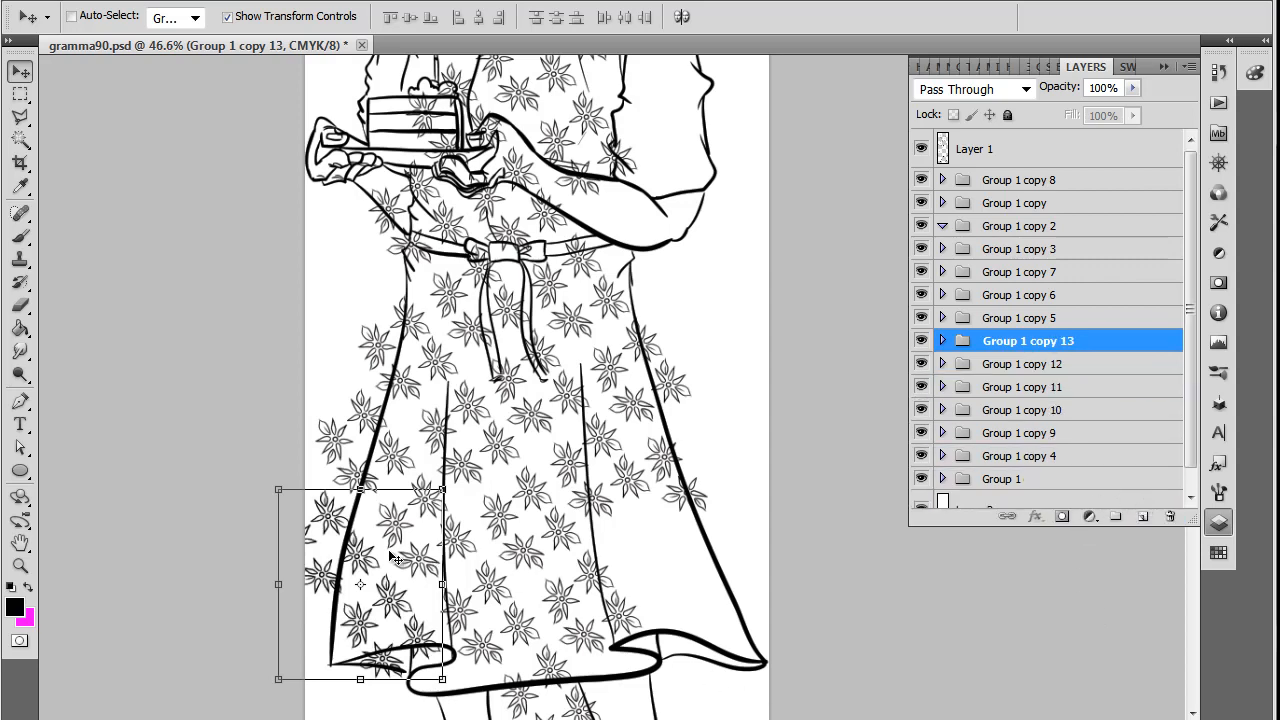
left_click_drag(395, 560, 688, 570)
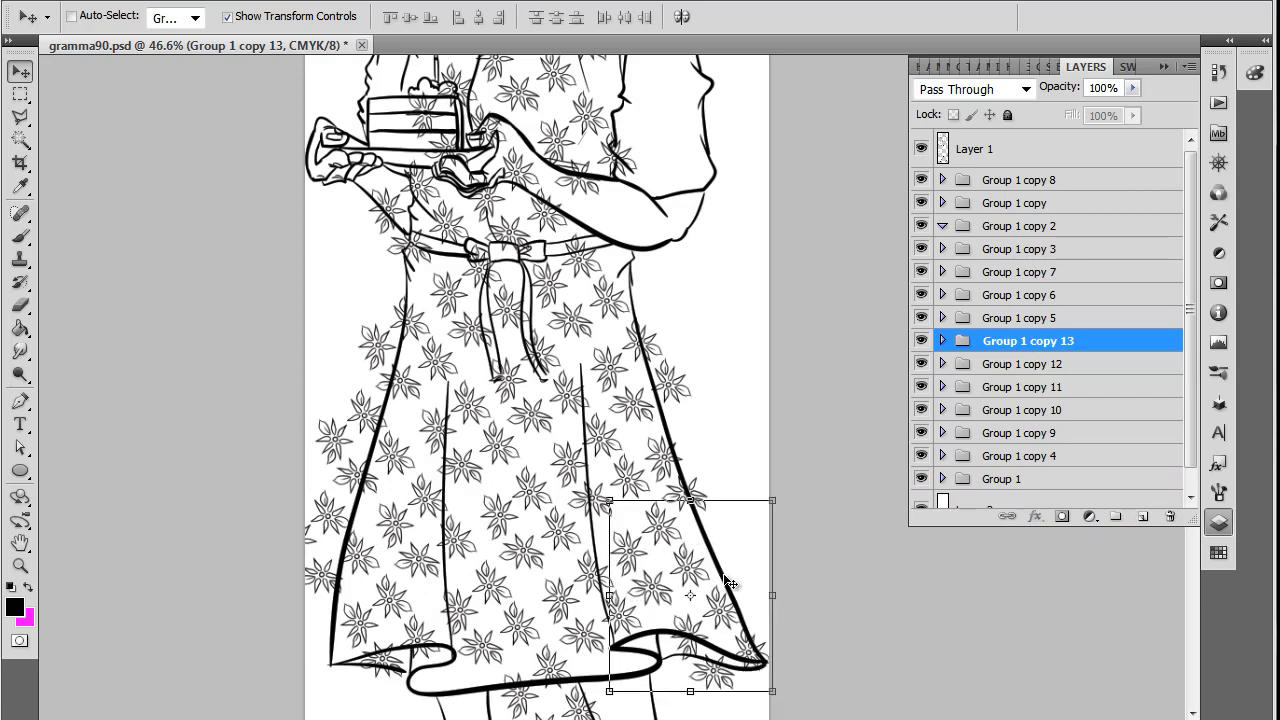
Duplicate Group 1 copy 13 onto the sleeve on the drawing's right side, and duplicate that copy up onto the shoulder above it
scroll(730, 590, "down", 5)
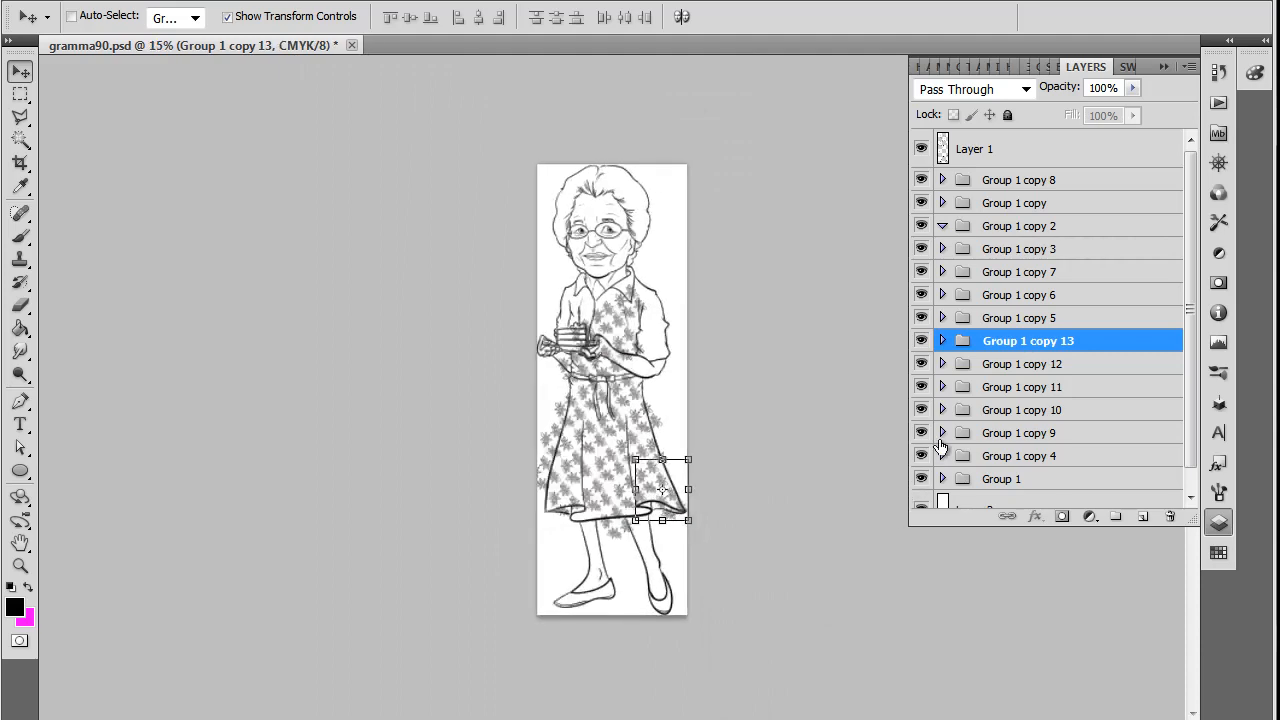
scroll(958, 527, "up", 7)
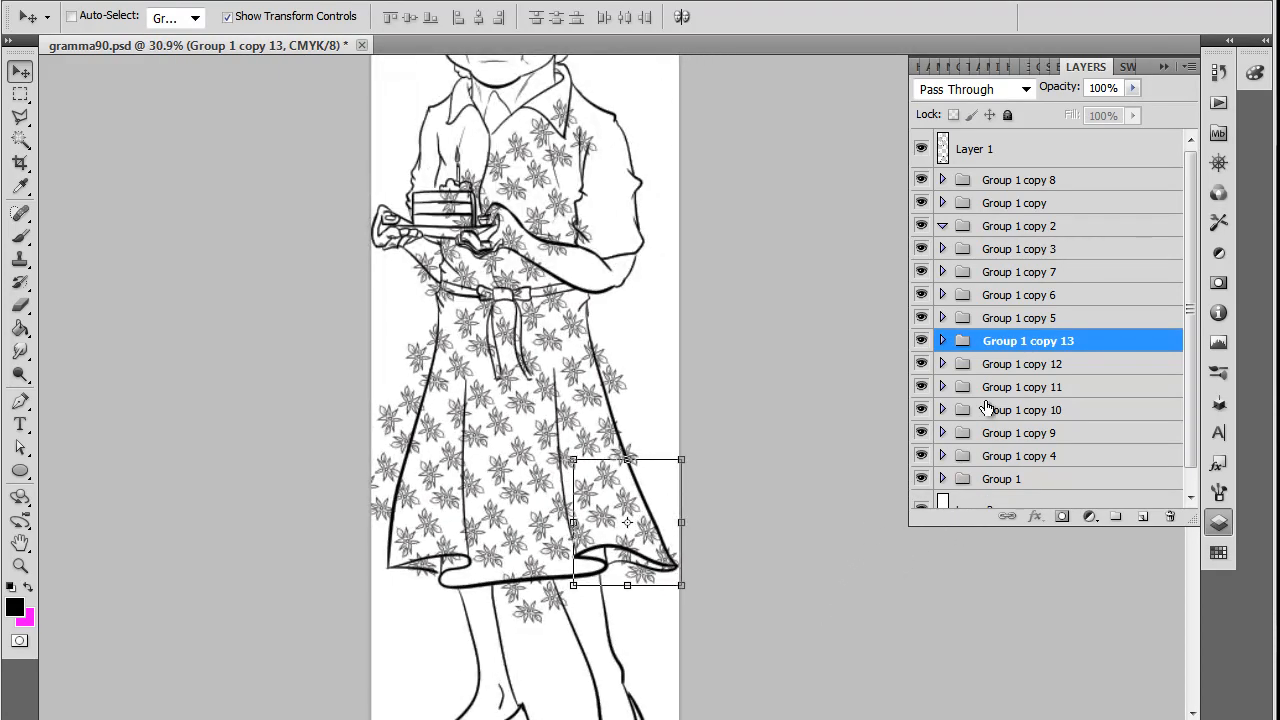
left_click_drag(812, 636, 822, 651)
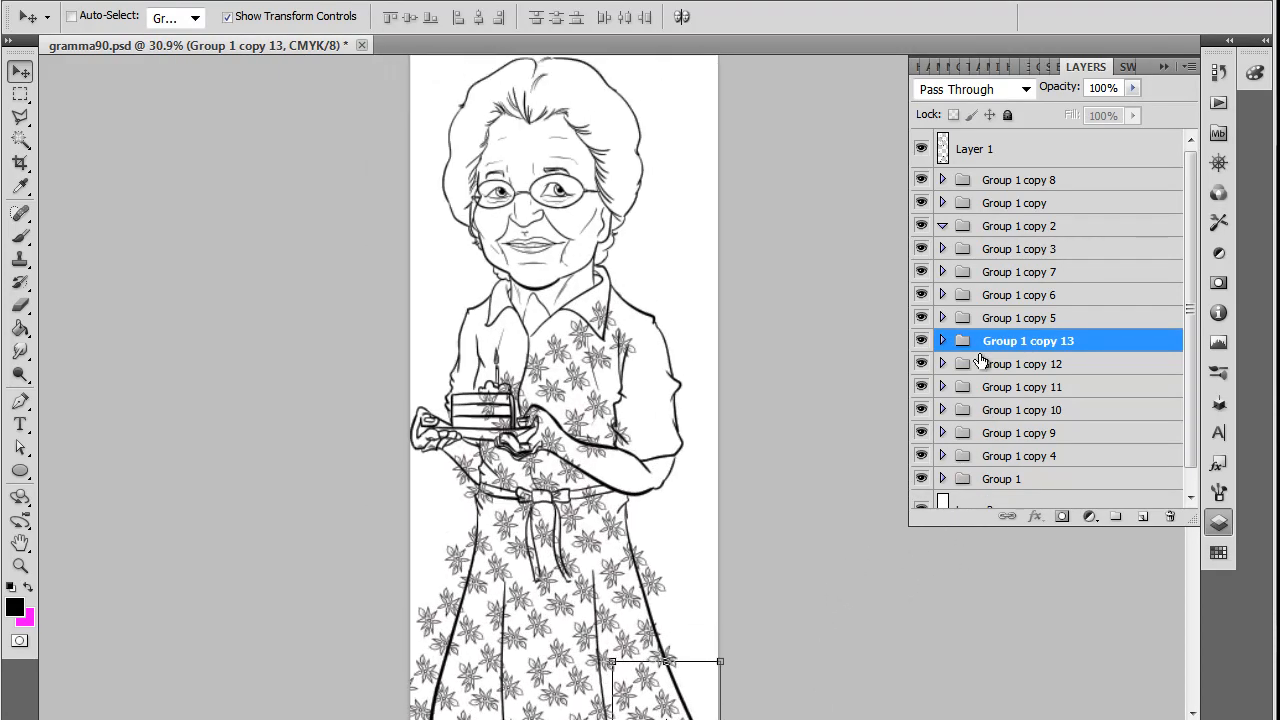
left_click_drag(1045, 346, 1142, 516)
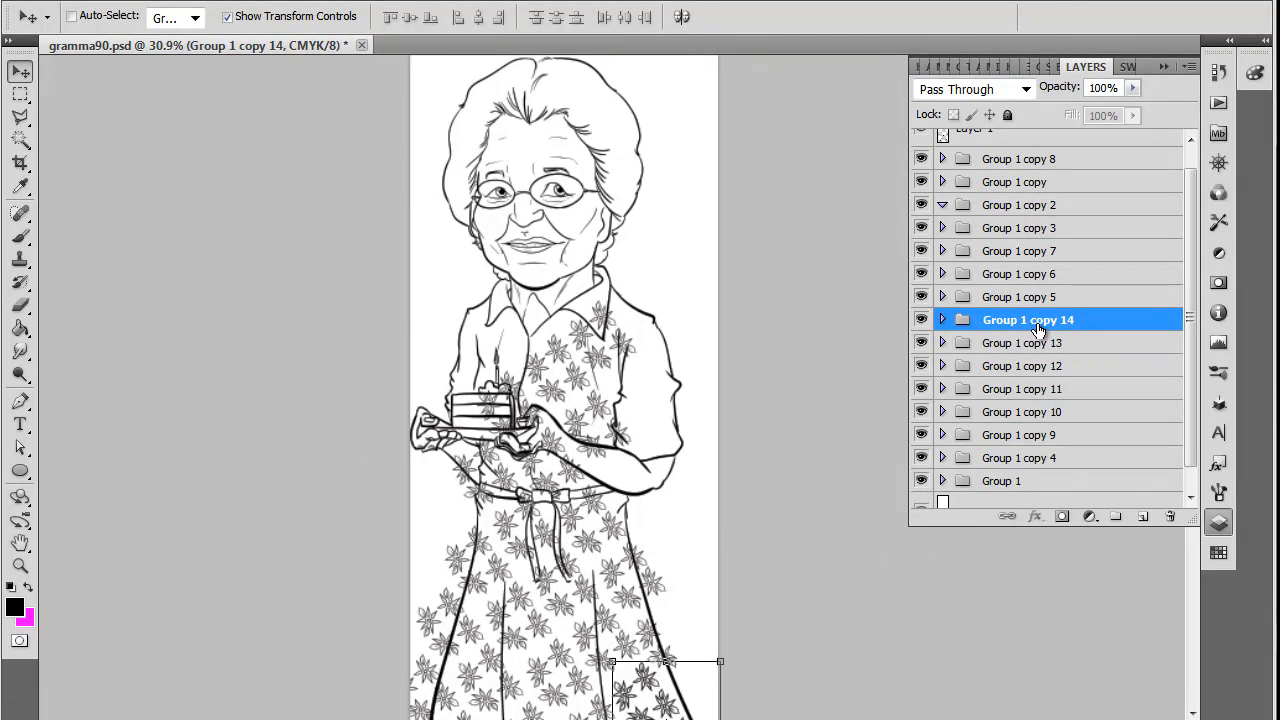
left_click_drag(620, 632, 650, 394)
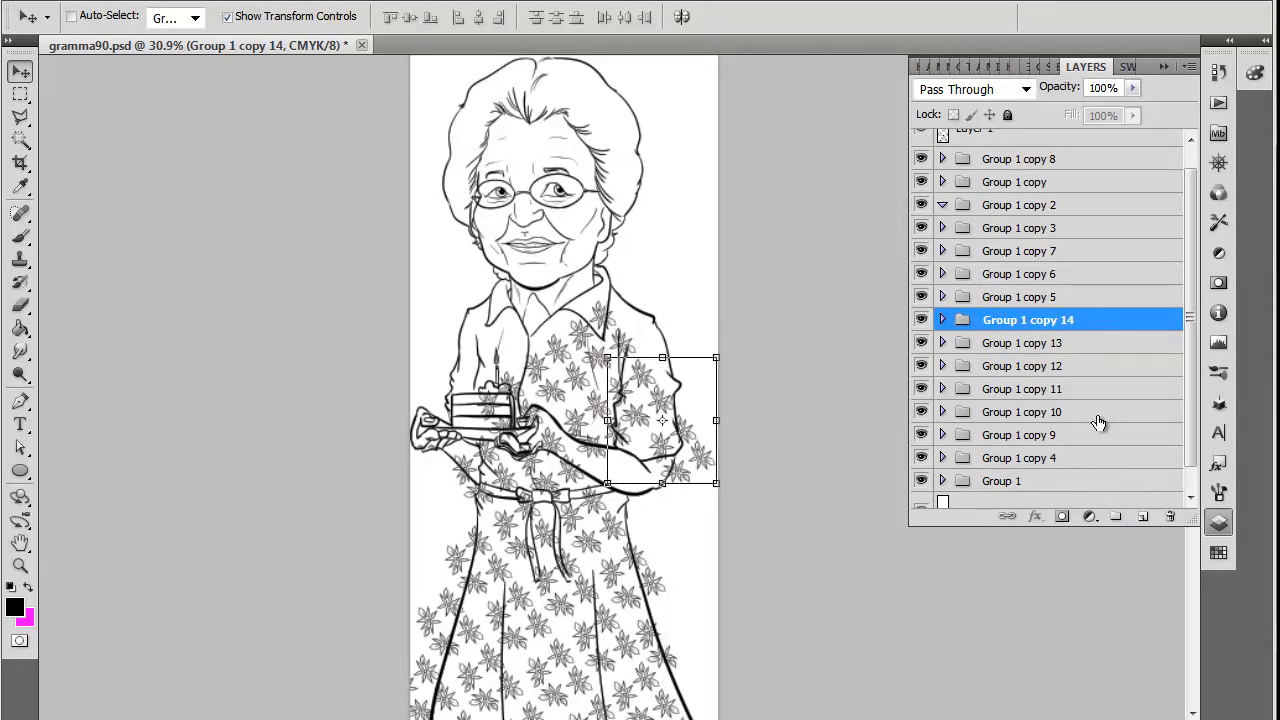
left_click_drag(1086, 325, 1142, 516)
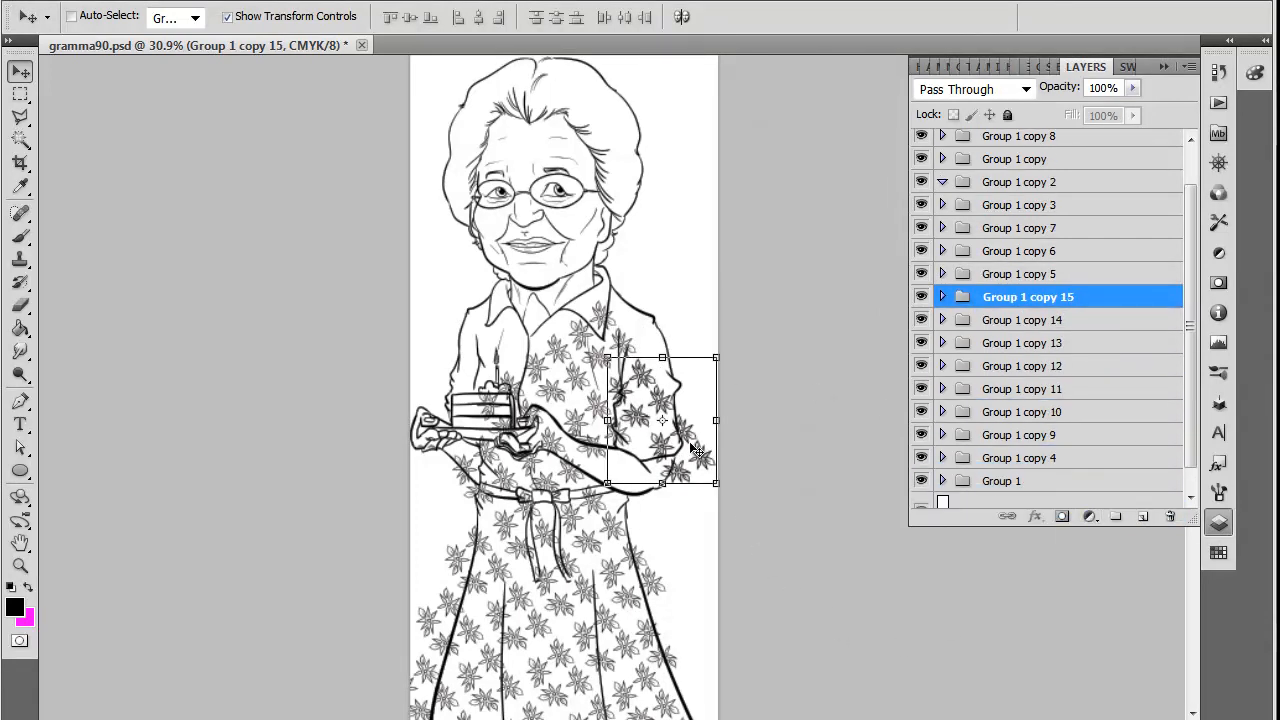
left_click_drag(697, 452, 694, 335)
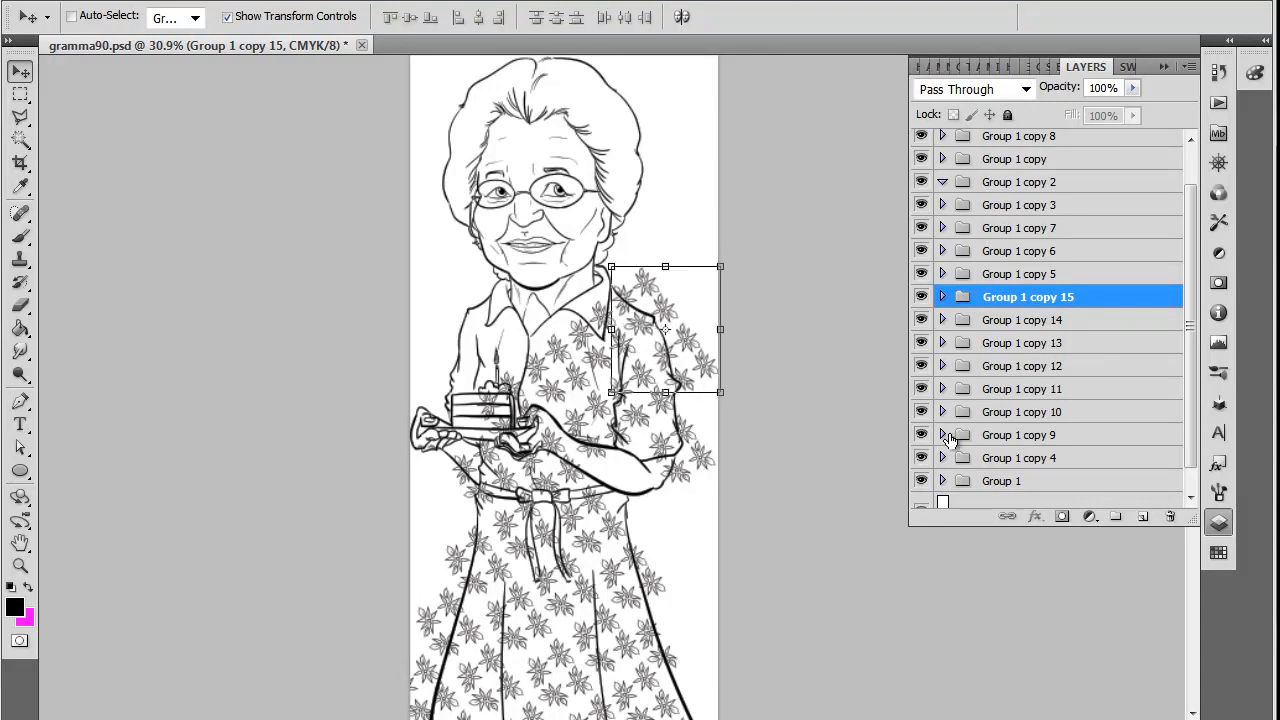
Duplicate Group 1 copy 15 onto the shoulder on the drawing's left side, and duplicate that copy onto the sleeve beside it
left_click_drag(1088, 297, 1142, 516)
left_click_drag(659, 326, 462, 290)
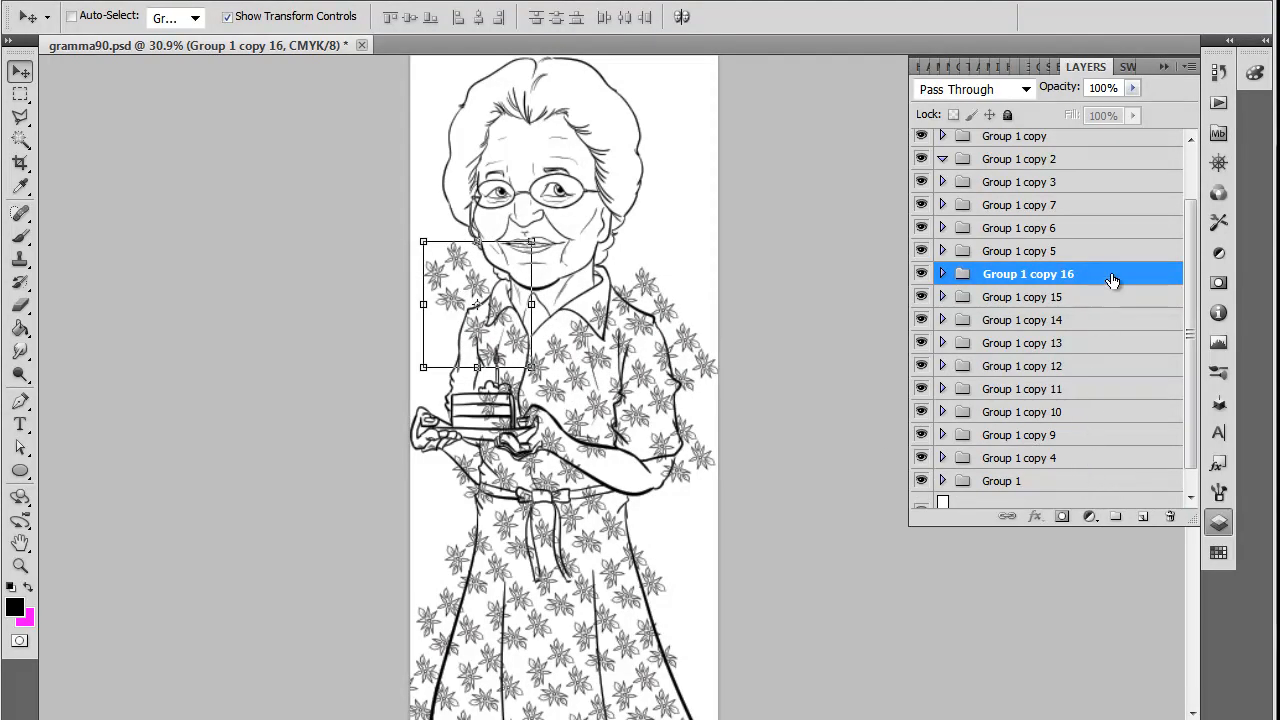
left_click_drag(1113, 280, 1142, 516)
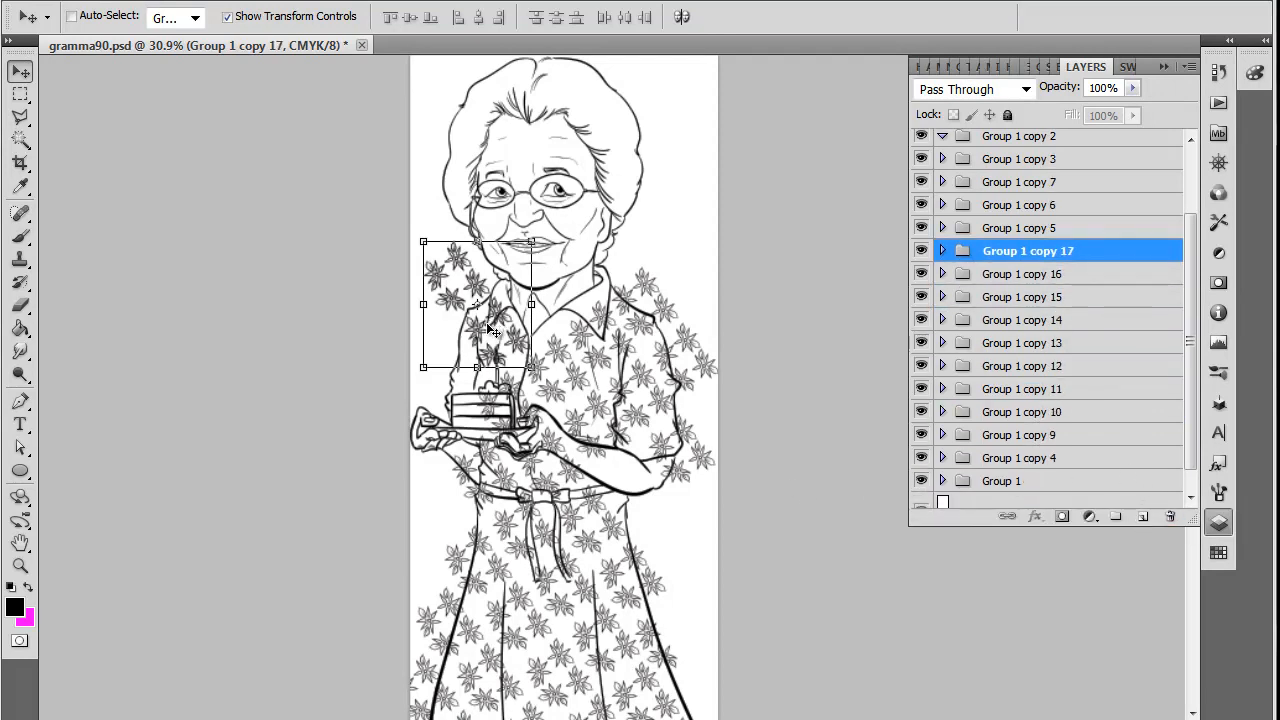
mouse_move(490, 330)
left_mouse_down()
mouse_move(452, 370)
mouse_move(467, 331)
left_mouse_up()
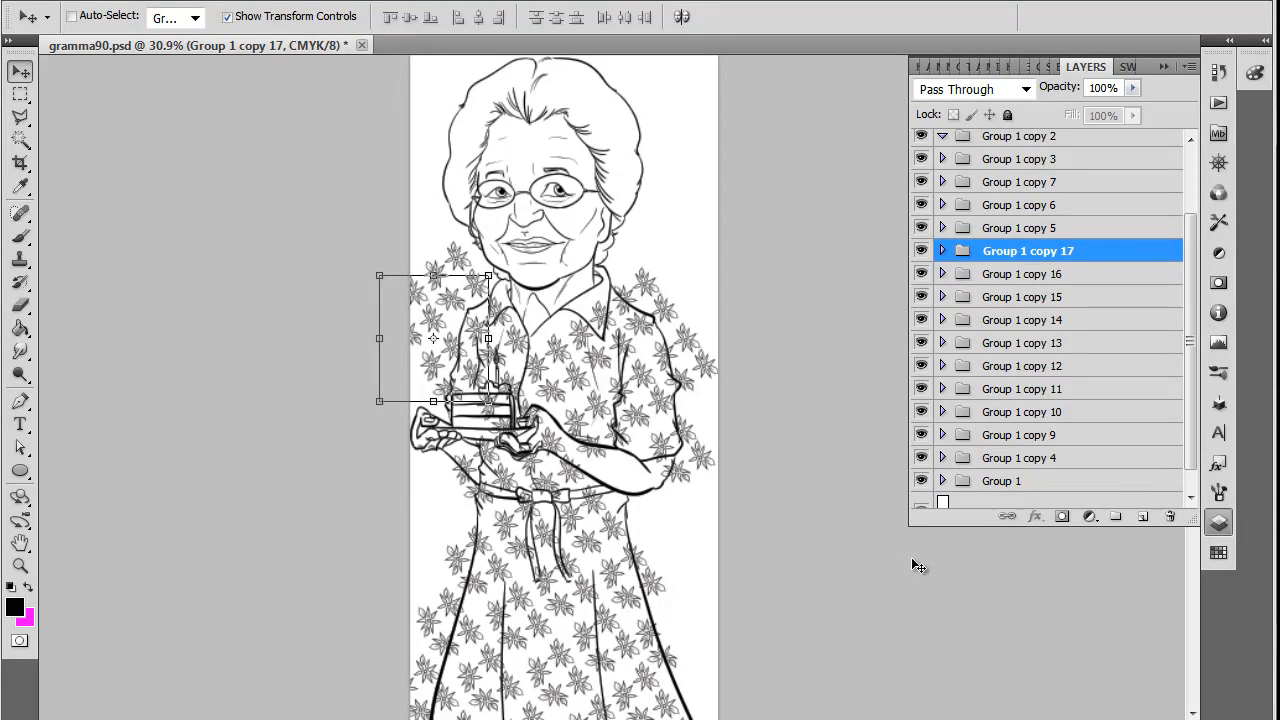
Merge all flower groups from Group 1 copy 2 down to Group 1 copy 4 into one layer and check it by toggling its visibility
left_click(1010, 140)
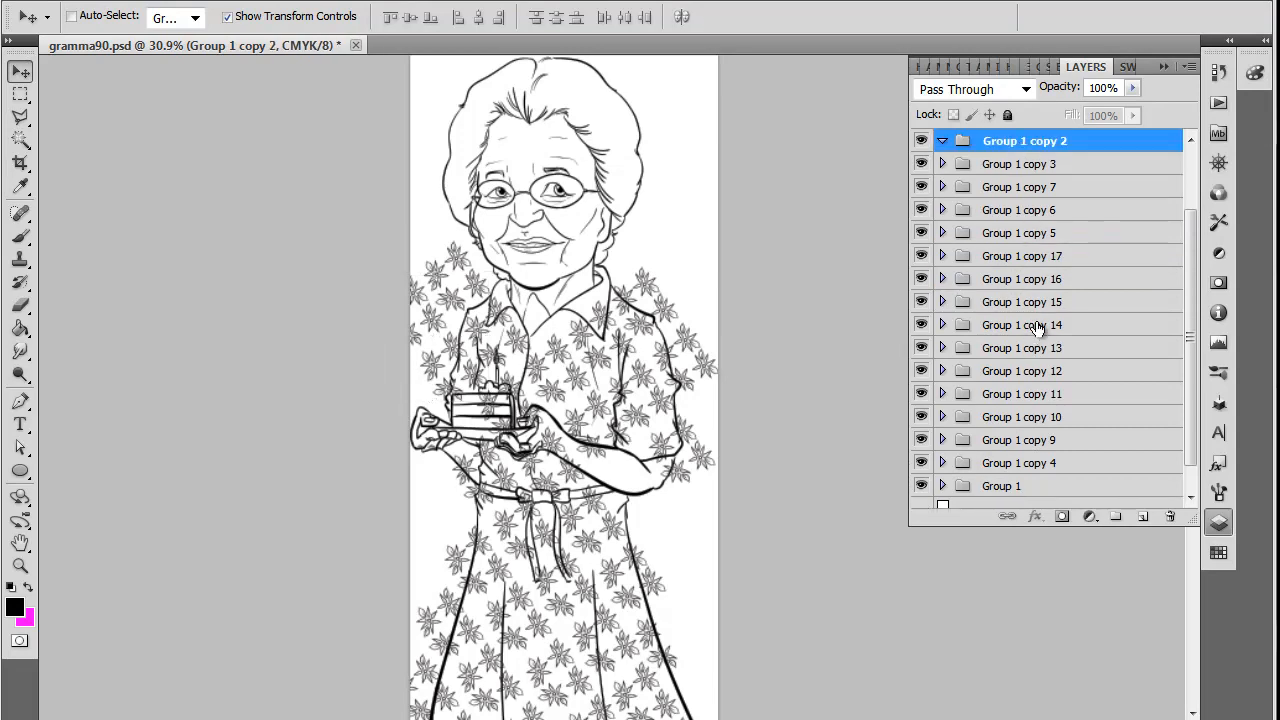
left_click(1032, 465, "shift")
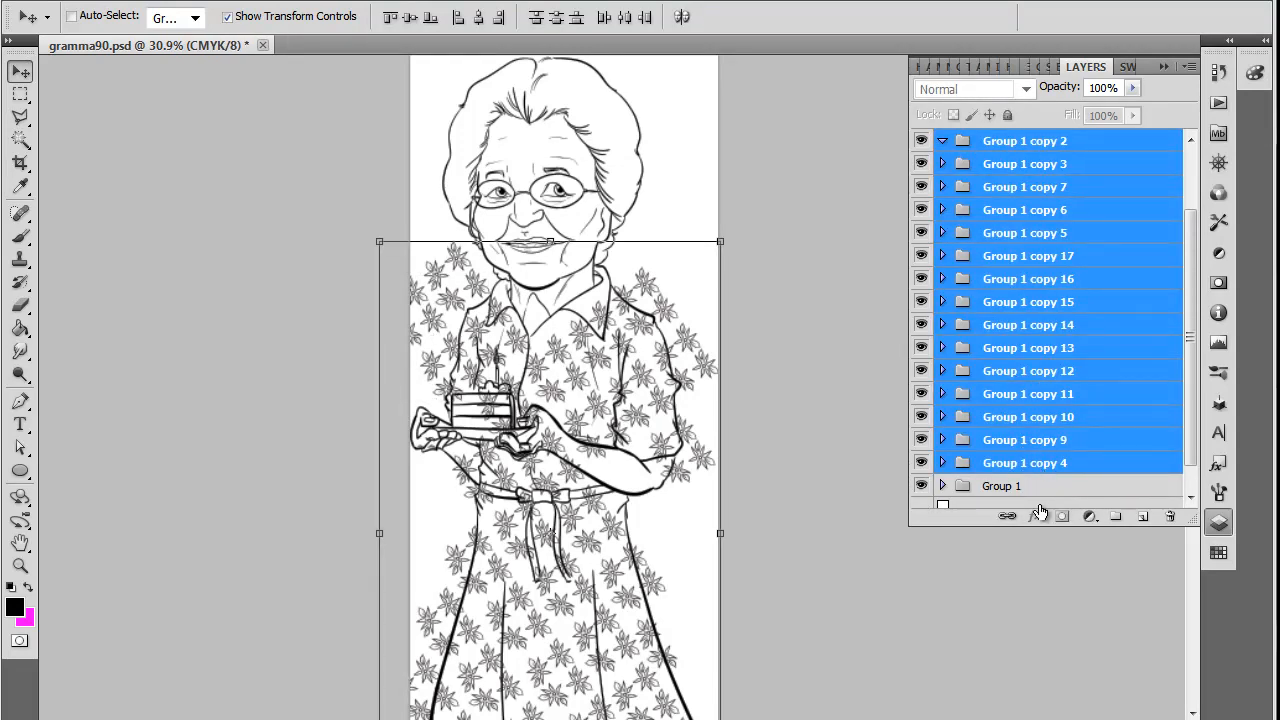
right_click(1024, 476)
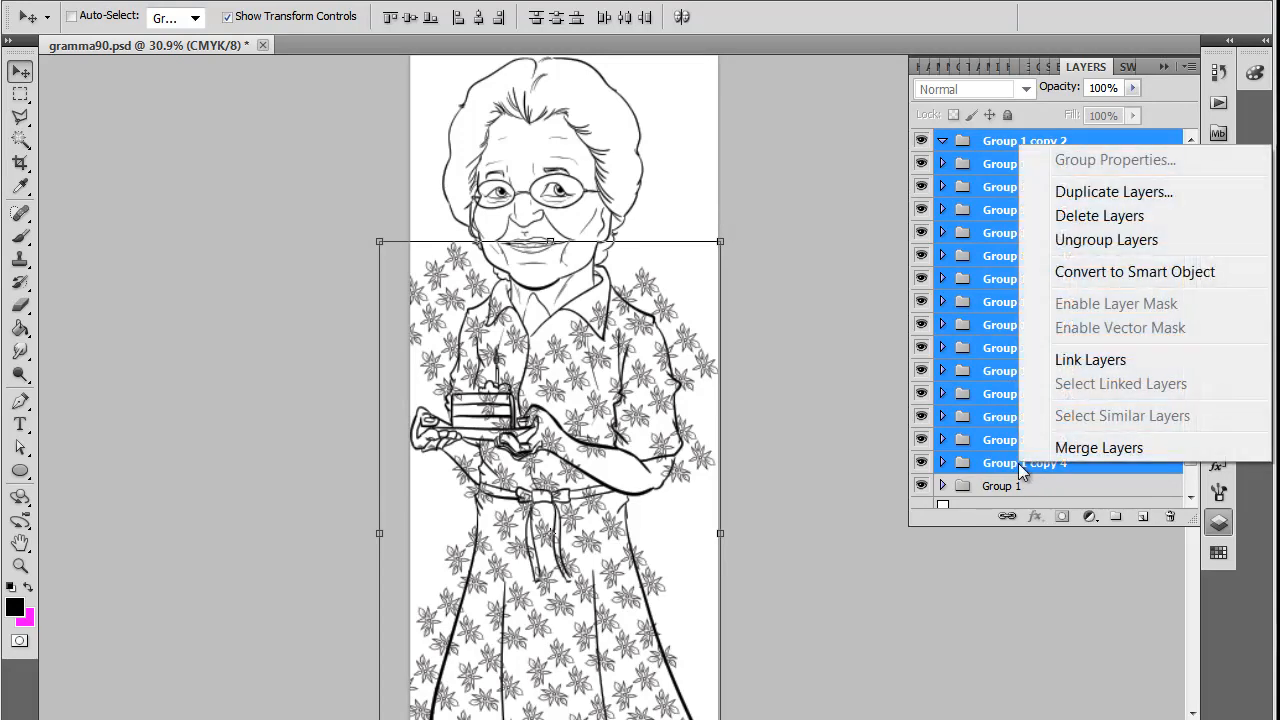
left_click(1127, 453)
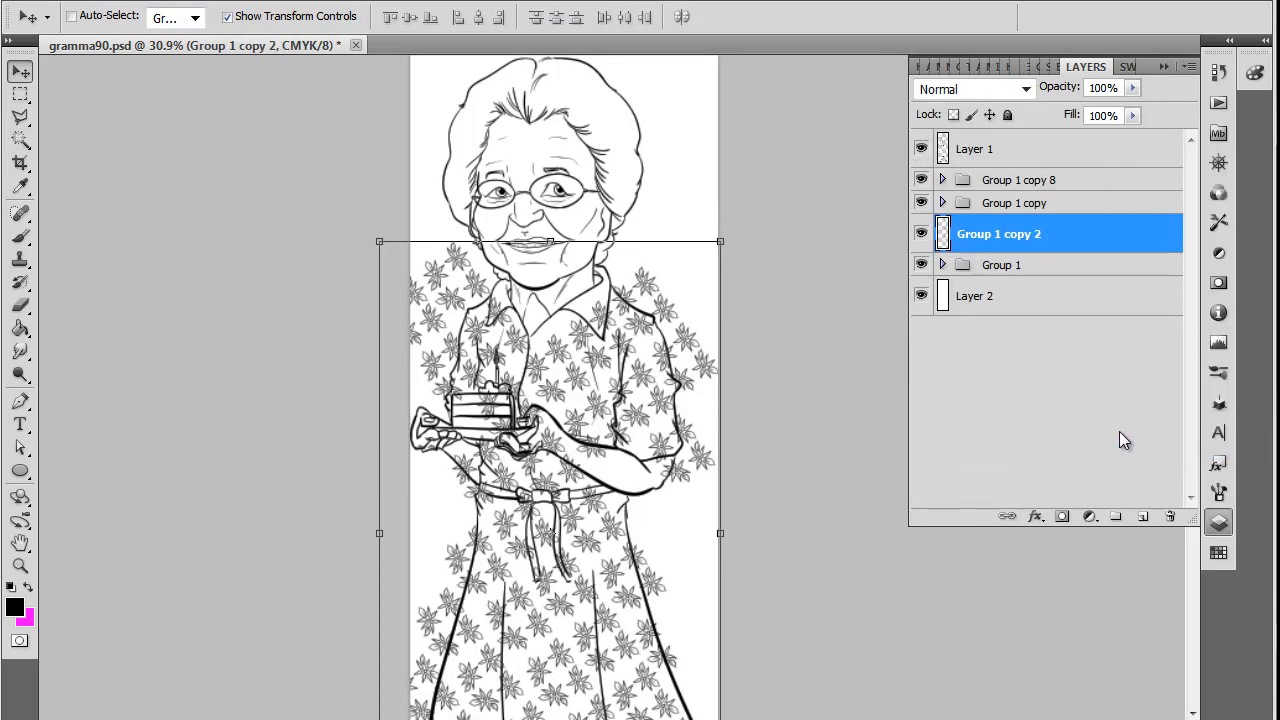
left_click(921, 234)
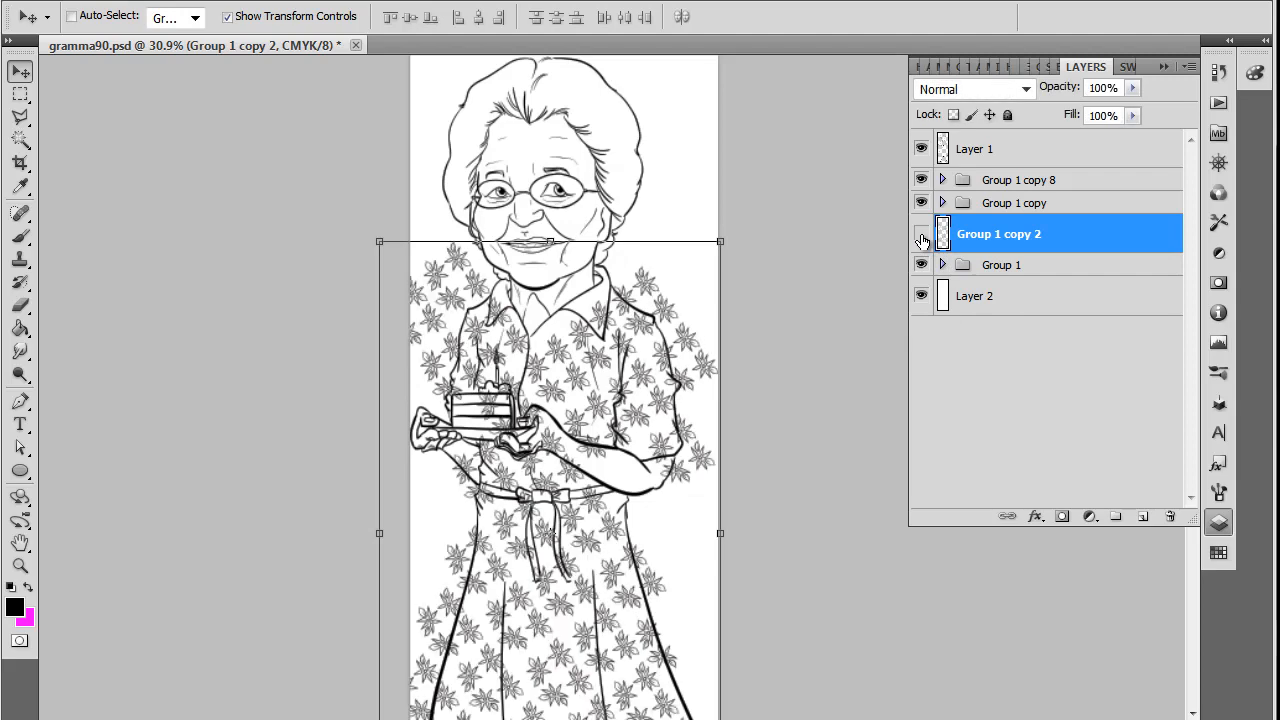
left_click(921, 234)
Merge Group 1 copy 8, Group 1 copy and Group 1 copy 2 into one layer and check it by toggling its visibility
left_click(975, 186)
right_click(997, 236)
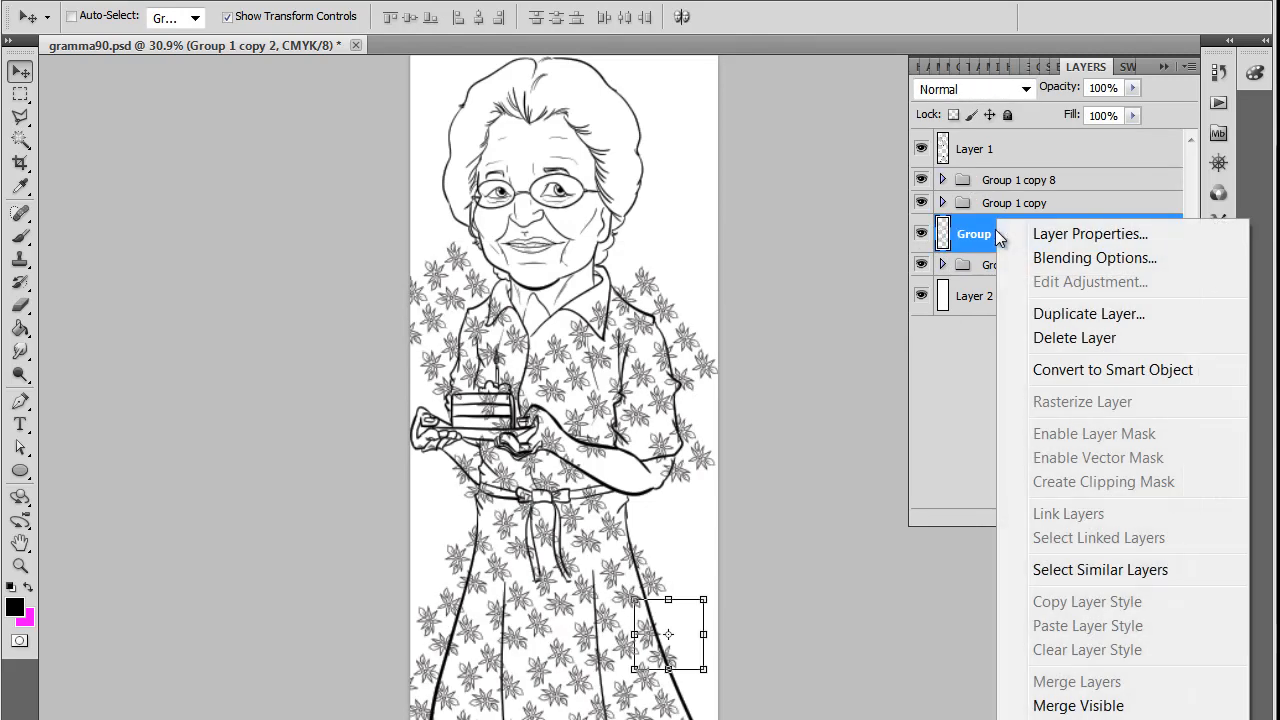
left_click(1005, 188)
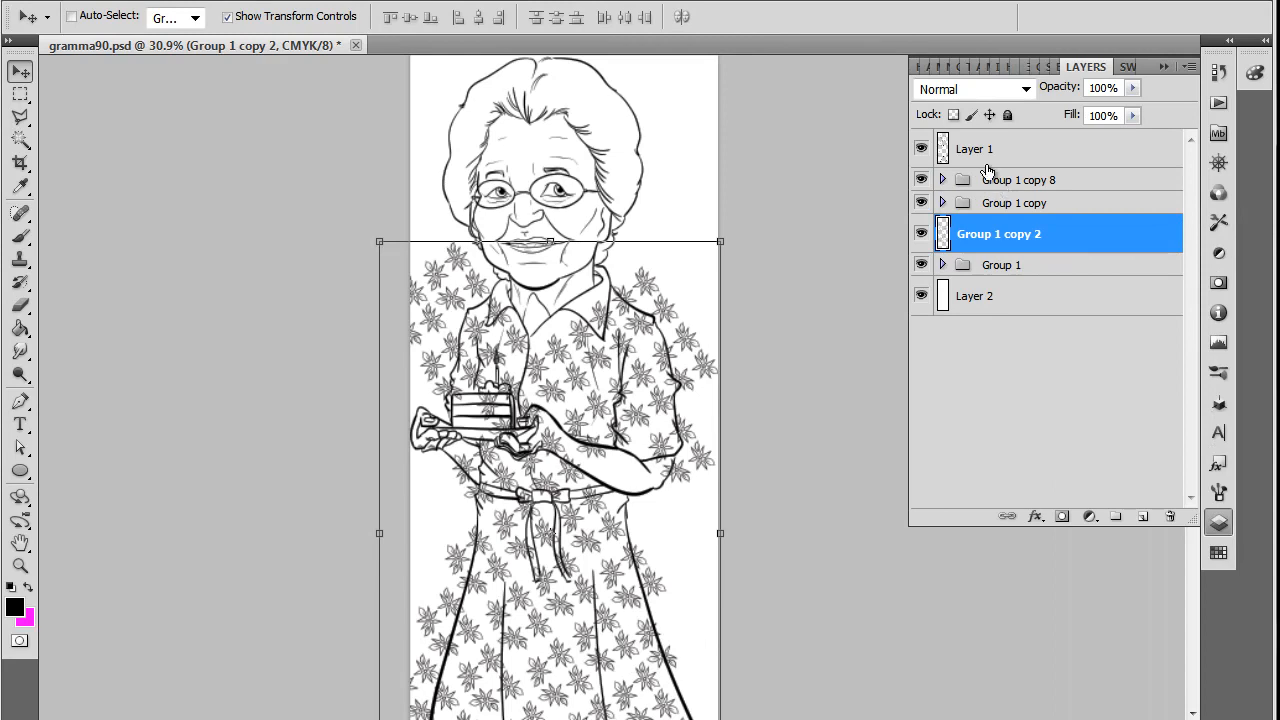
left_click(1010, 183, "shift")
right_click(1033, 180)
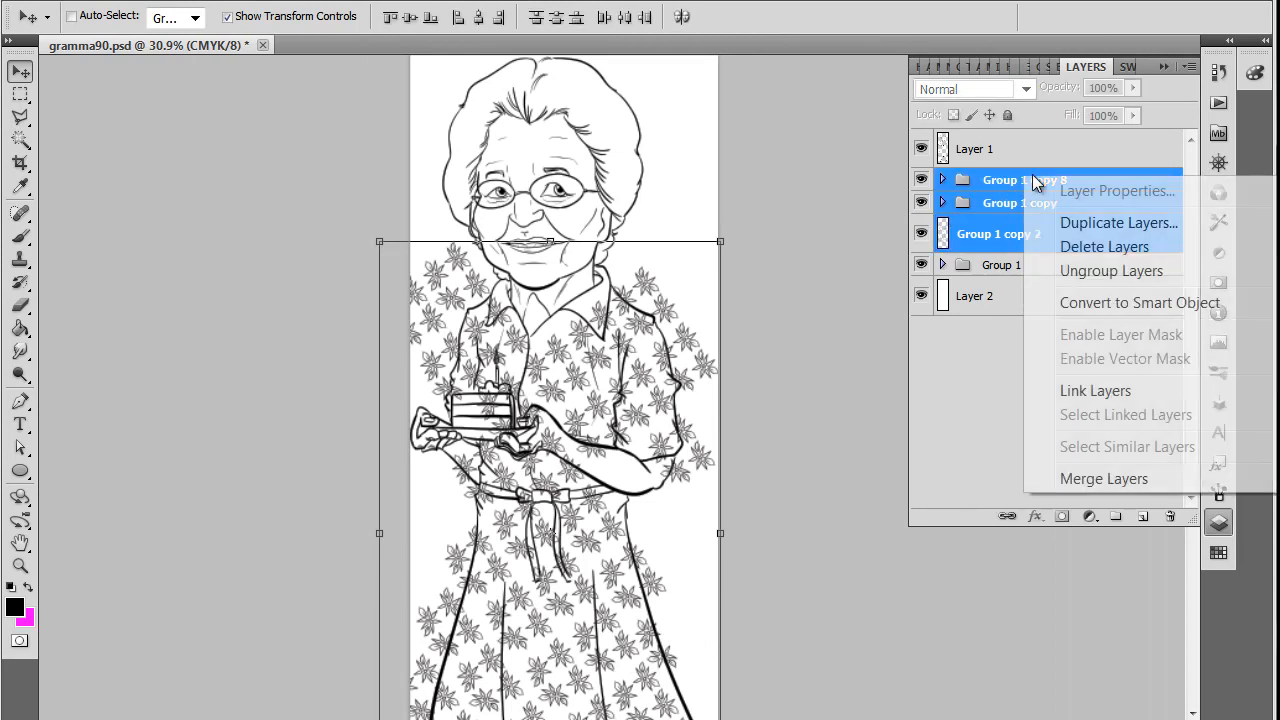
left_click(1103, 477)
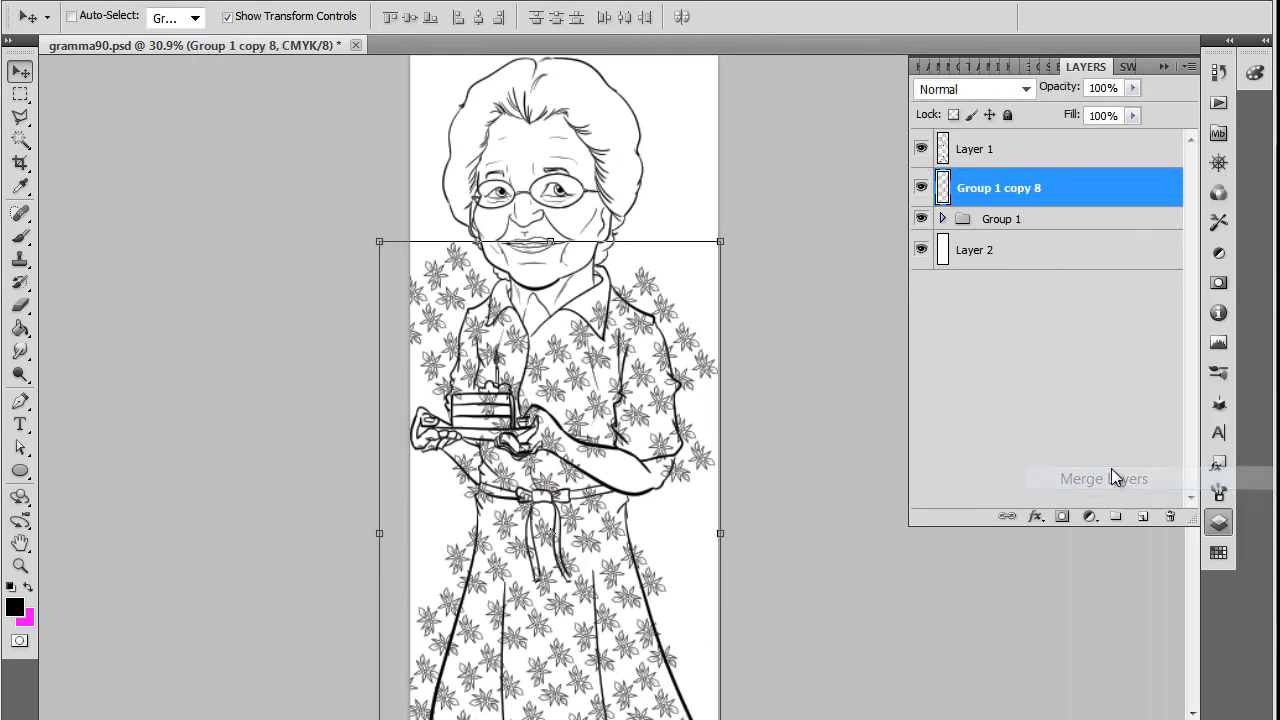
left_click(920, 189)
left_click(920, 189)
left_click(920, 189)
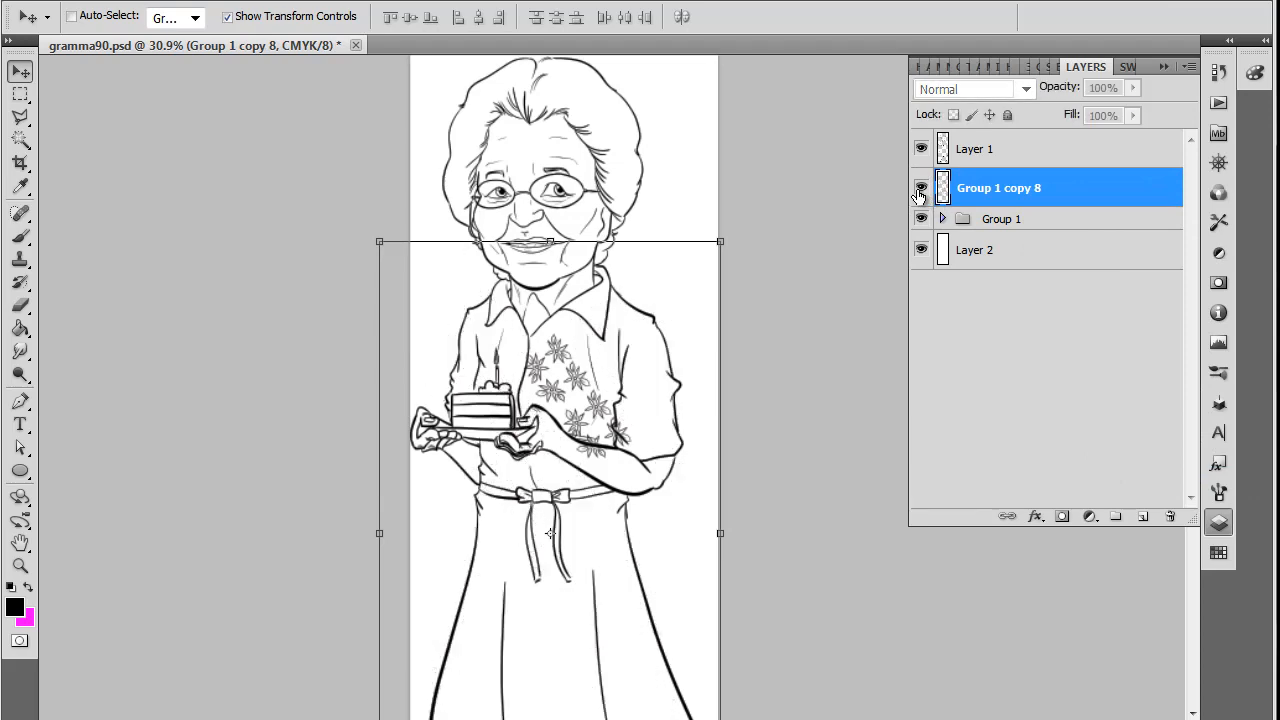
left_click(920, 189)
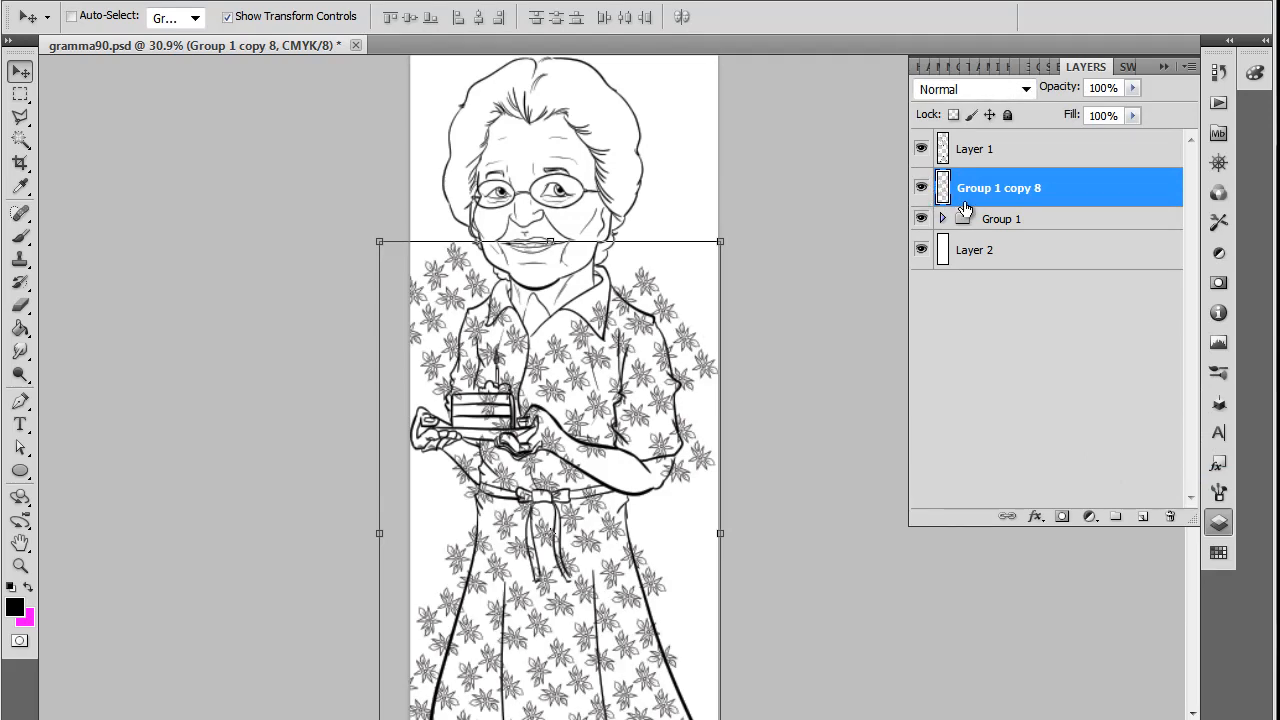
Merge Group 1 with Group 1 copy 8 so all flowers share one layer, and check it by toggling its visibility
left_click(1009, 222)
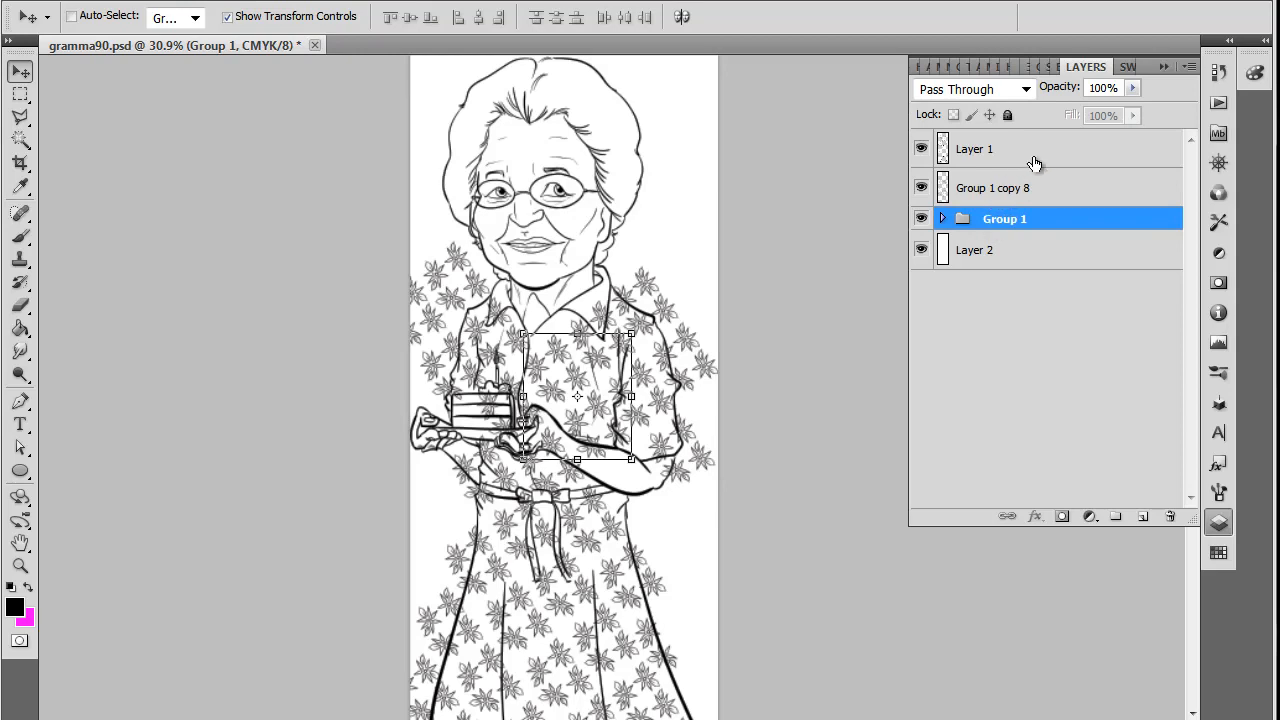
left_click(1020, 198, "ctrl")
right_click(1022, 200)
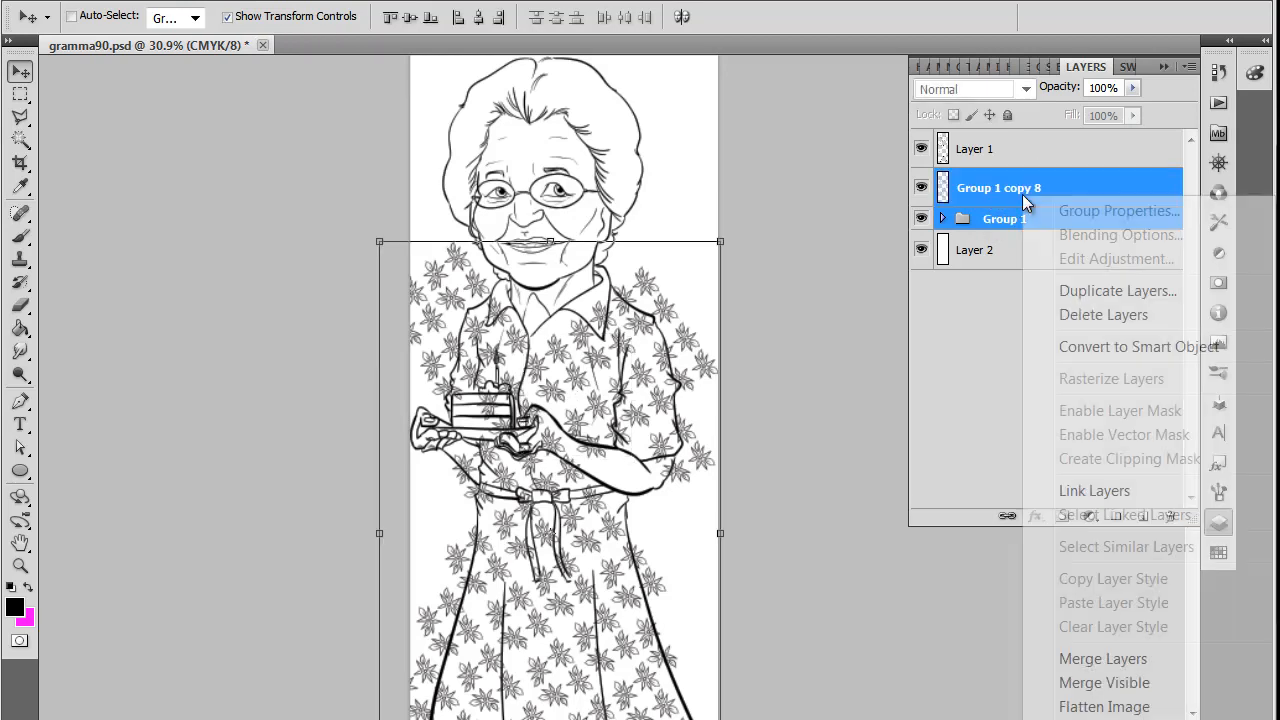
left_click(1153, 662)
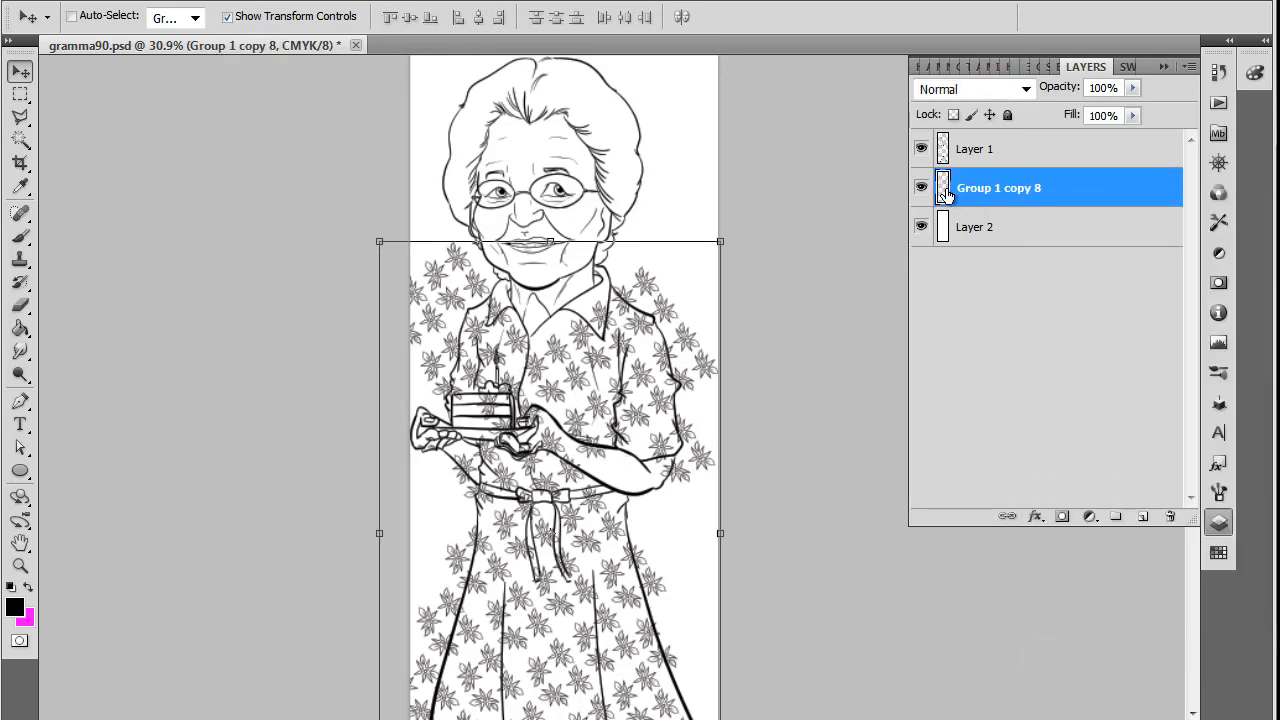
left_click(921, 188)
left_click(921, 188)
left_click(921, 188)
left_click(921, 188)
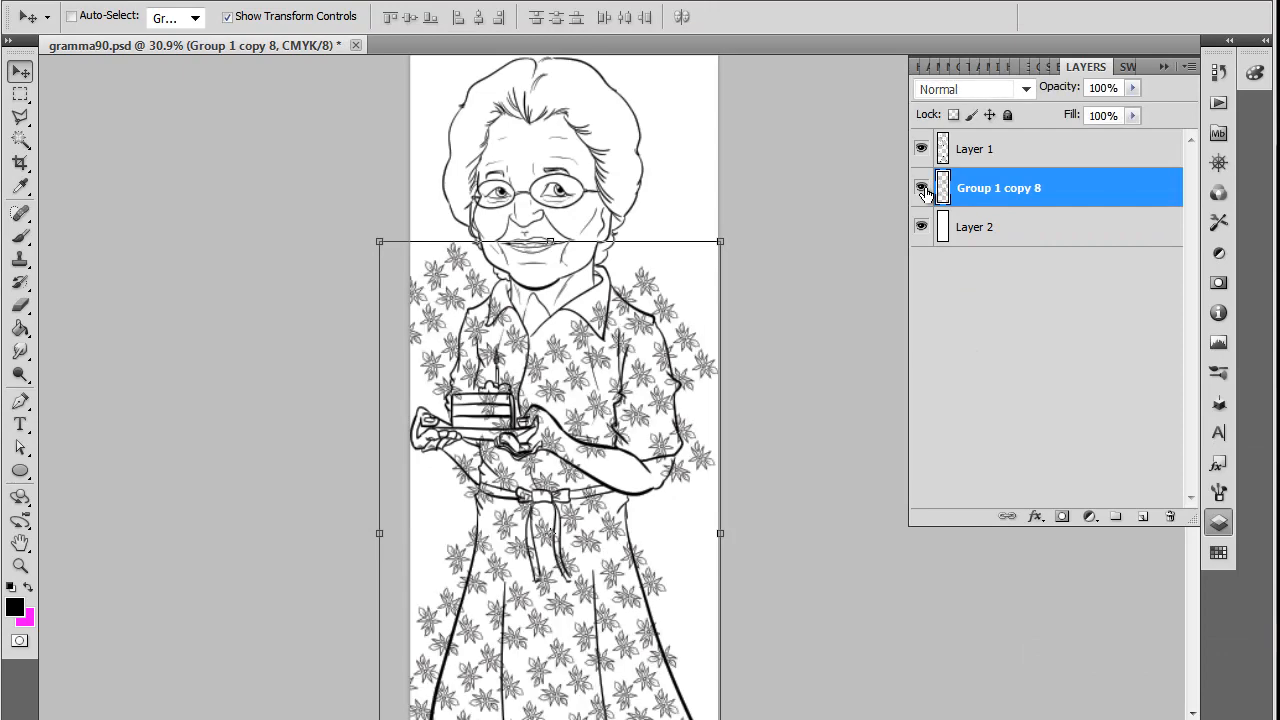
Erase the stray flower beyond the sleeve on the drawing's right side with the Eraser enlarged to 125
left_click(20, 305)
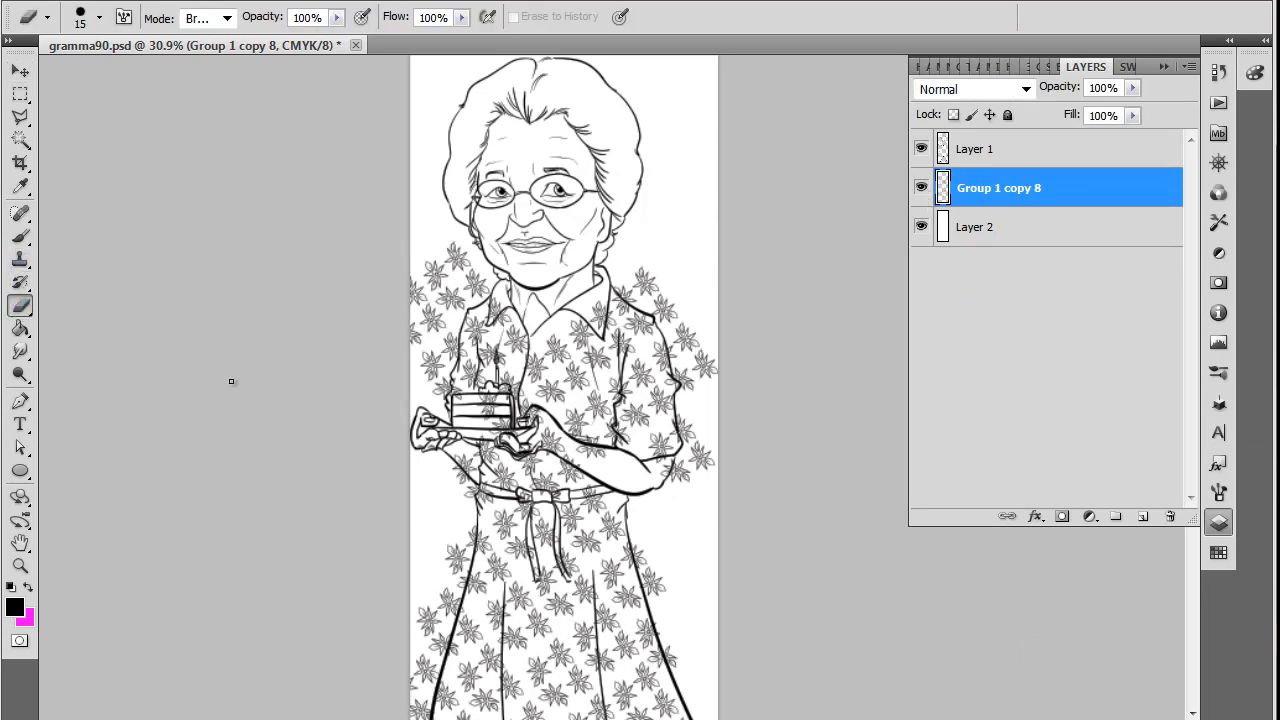
scroll(735, 362, "up", 10)
key("bracketright")
key("bracketright")
key("bracketright")
key("bracketright")
key("bracketright")
key("bracketright")
key("bracketright")
key("bracketright")
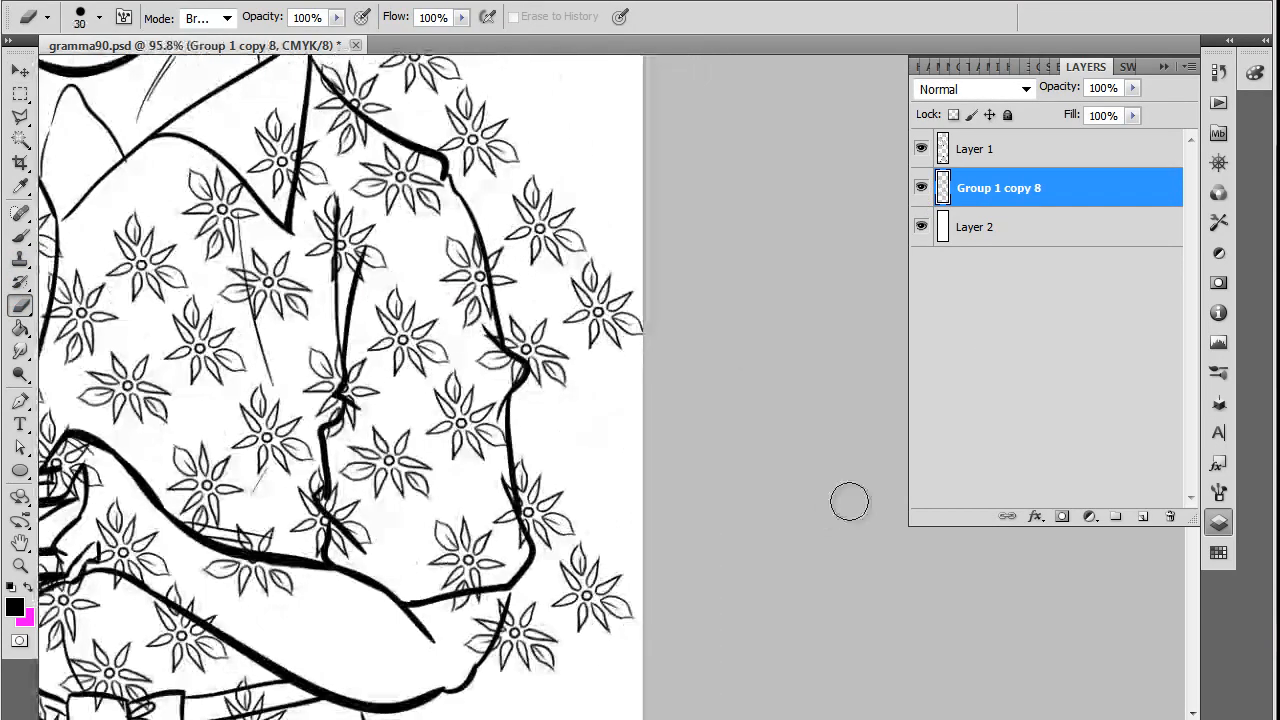
left_click_drag(595, 315, 571, 271)
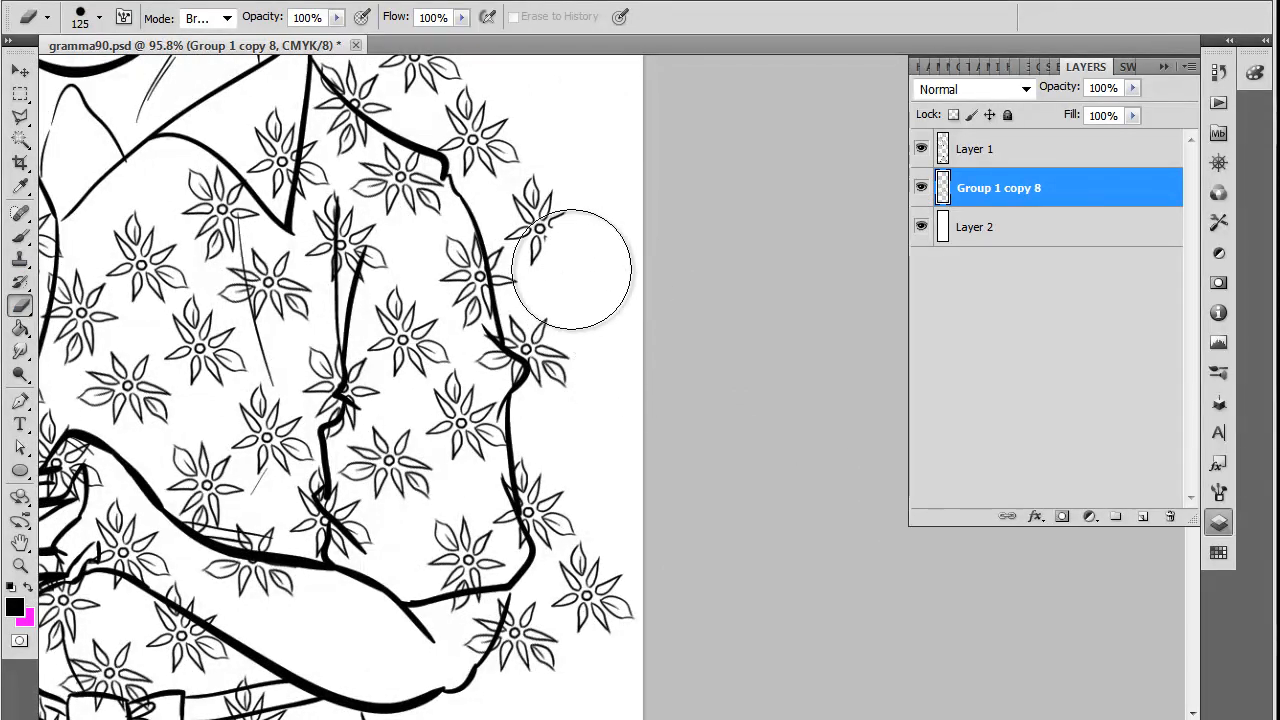
Reduce the eraser size to 50 and erase the flowers outside the outline of the upper sleeve and shoulder
key("bracketright")
key("bracketright")
key("bracketleft")
key("bracketleft")
key("bracketleft")
key("bracketleft")
key("bracketleft")
key("bracketleft")
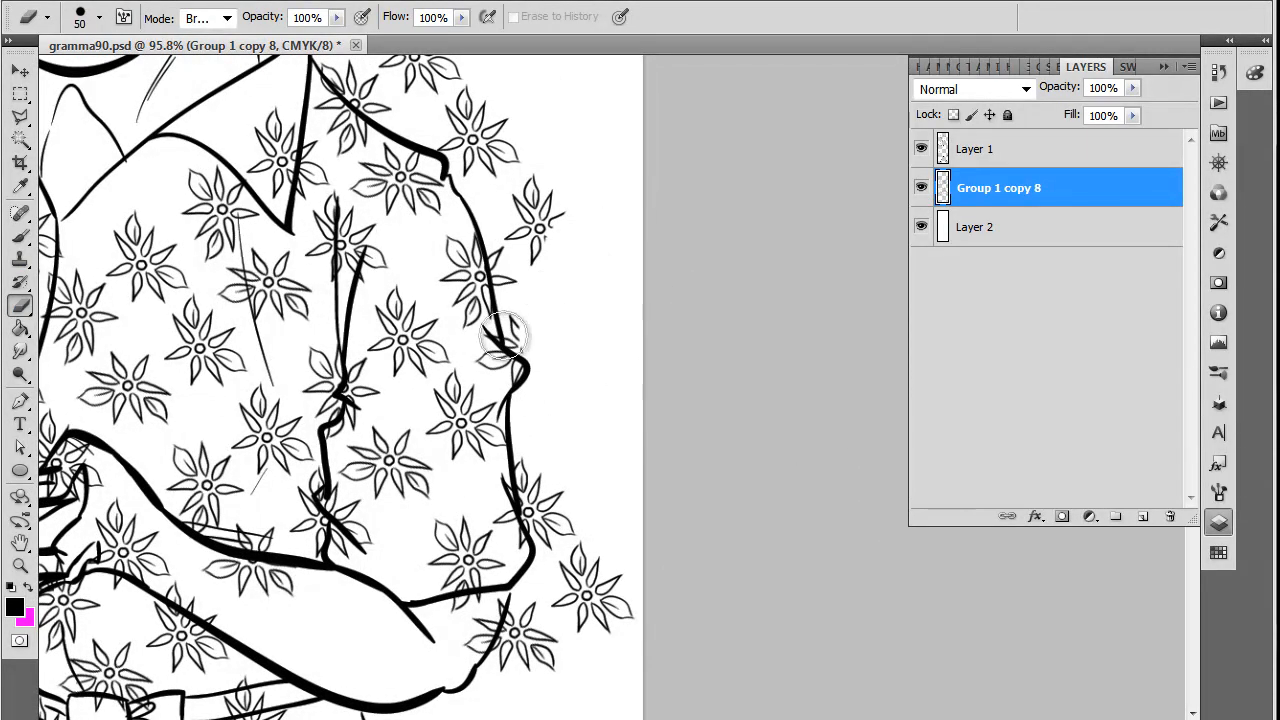
mouse_move(515, 343)
left_mouse_down()
mouse_move(500, 193)
mouse_move(491, 221)
mouse_move(507, 250)
mouse_move(503, 180)
mouse_move(548, 213)
left_mouse_up()
left_click_drag(530, 274, 645, 505)
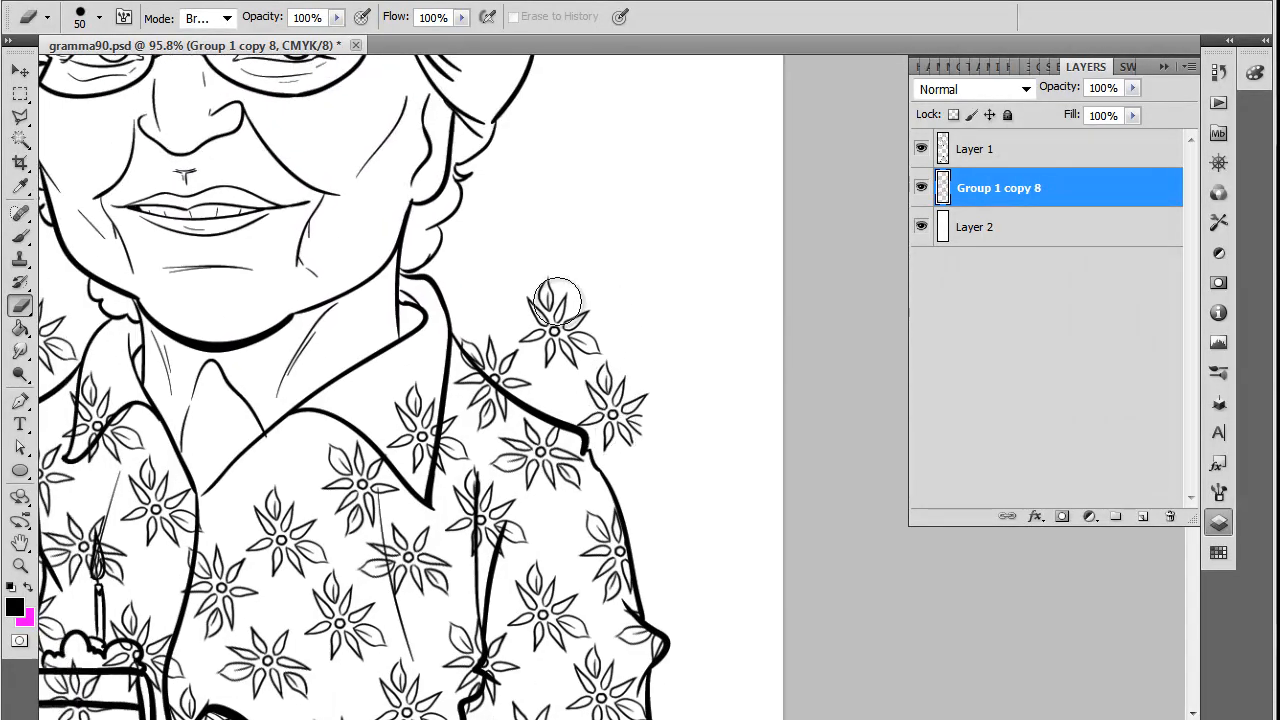
mouse_move(565, 303)
left_mouse_down()
mouse_move(600, 437)
mouse_move(640, 434)
mouse_move(606, 357)
mouse_move(540, 326)
mouse_move(474, 334)
mouse_move(466, 354)
mouse_move(474, 337)
mouse_move(530, 372)
mouse_move(764, 258)
left_mouse_up()
left_click_drag(840, 570, 703, 460)
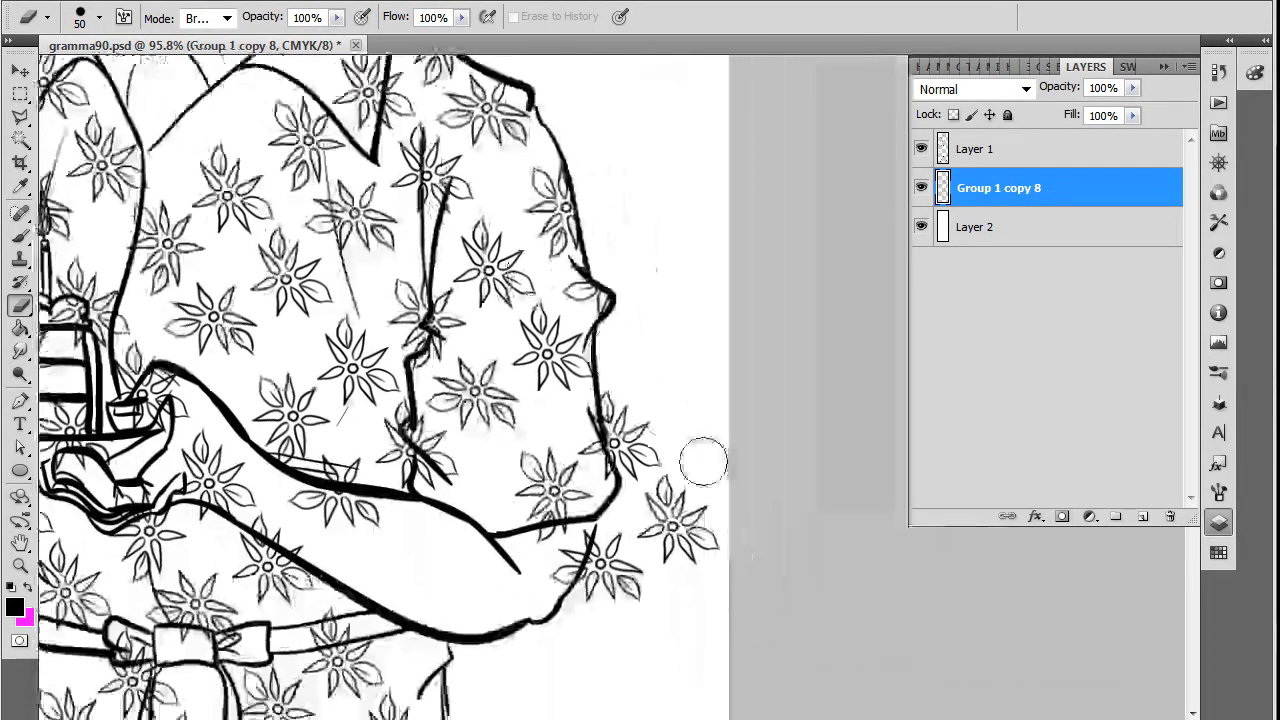
mouse_move(572, 430)
left_mouse_down()
mouse_move(557, 480)
mouse_move(556, 396)
mouse_move(539, 458)
mouse_move(526, 396)
mouse_move(473, 295)
mouse_move(510, 429)
mouse_move(493, 446)
mouse_move(476, 436)
mouse_move(408, 466)
mouse_move(379, 463)
mouse_move(446, 455)
left_mouse_up()
left_click_drag(382, 512, 572, 502)
key("ctrl+alt+z")
key("ctrl+alt+z")
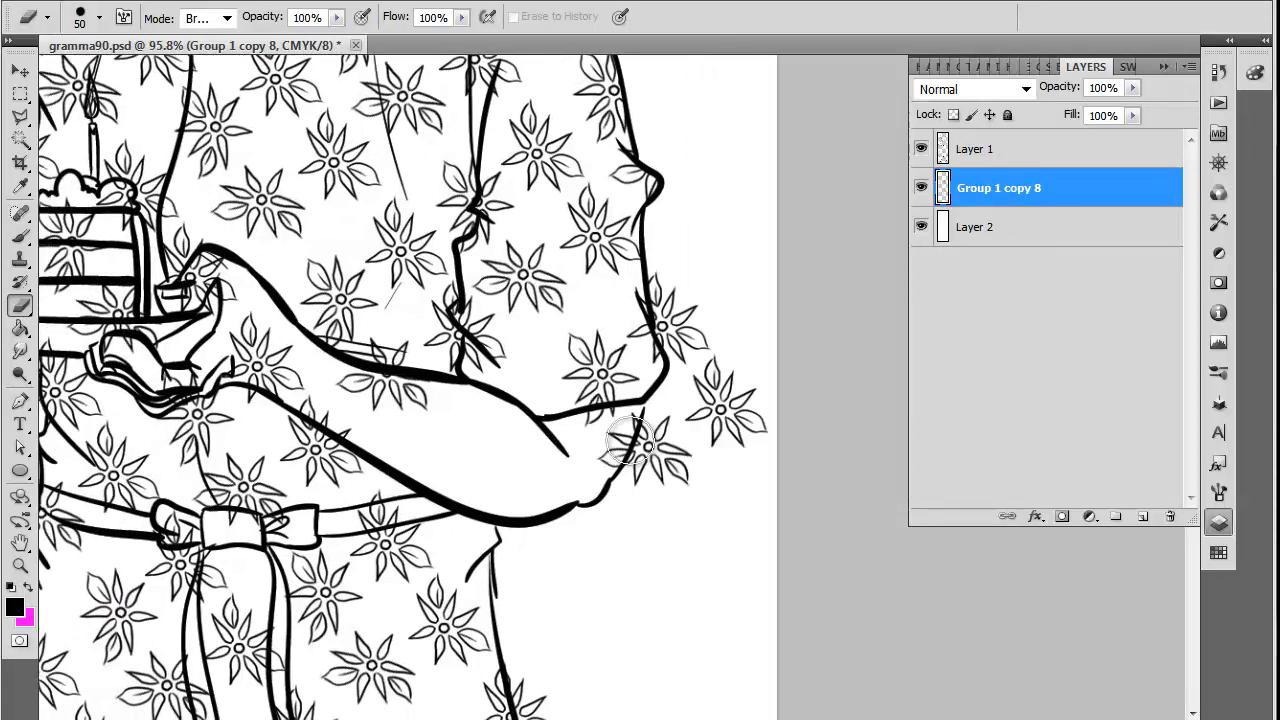
Erase the flowers outside the lower sleeve and elbow, and those covering the forearm and the hand under the plate
mouse_move(697, 432)
left_mouse_down()
mouse_move(595, 443)
mouse_move(565, 429)
mouse_move(638, 437)
mouse_move(744, 377)
mouse_move(679, 469)
mouse_move(717, 496)
mouse_move(752, 394)
mouse_move(672, 293)
mouse_move(664, 318)
mouse_move(667, 290)
mouse_move(694, 363)
left_mouse_up()
left_click_drag(542, 566, 697, 564)
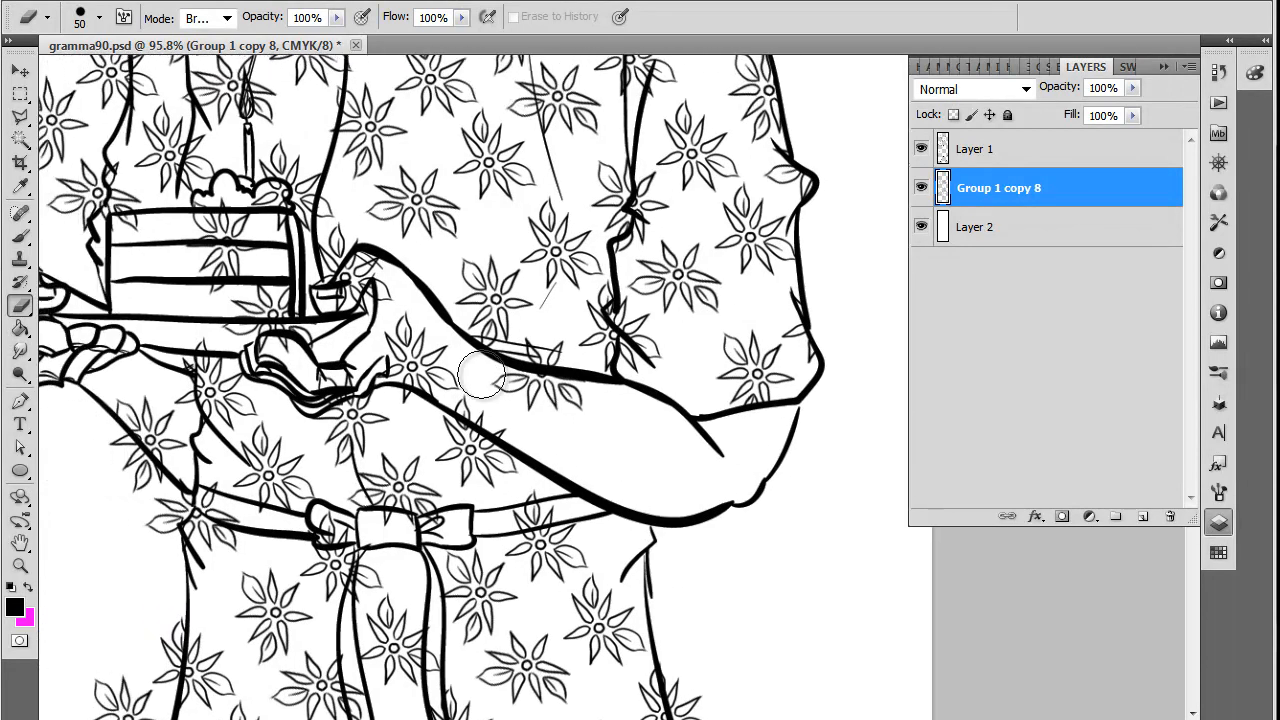
mouse_move(517, 394)
left_mouse_down()
mouse_move(585, 394)
mouse_move(381, 365)
mouse_move(389, 313)
mouse_move(418, 326)
mouse_move(366, 286)
mouse_move(338, 281)
mouse_move(331, 300)
mouse_move(368, 260)
mouse_move(380, 265)
mouse_move(350, 268)
left_mouse_up()
Outline the blouse flower just above the hand with the Polygonal Lasso, copy it to a new layer and check it by toggling visibility
left_click(21, 118)
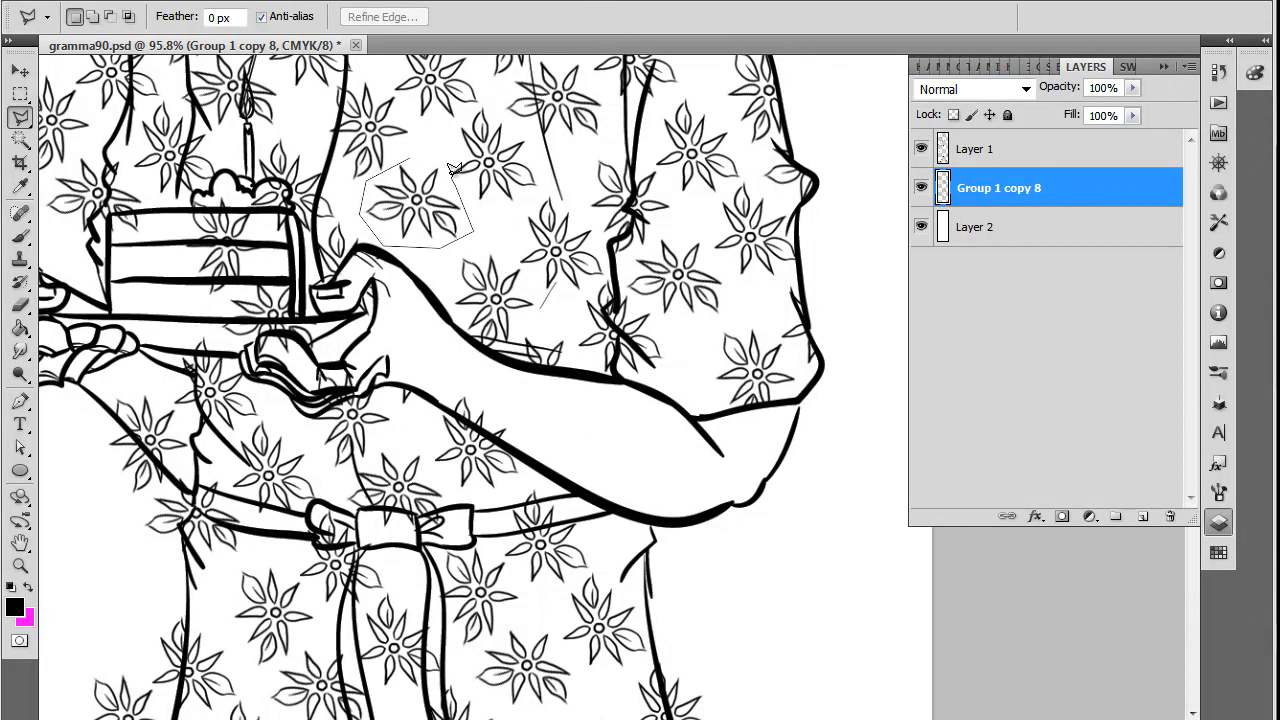
left_click(410, 158)
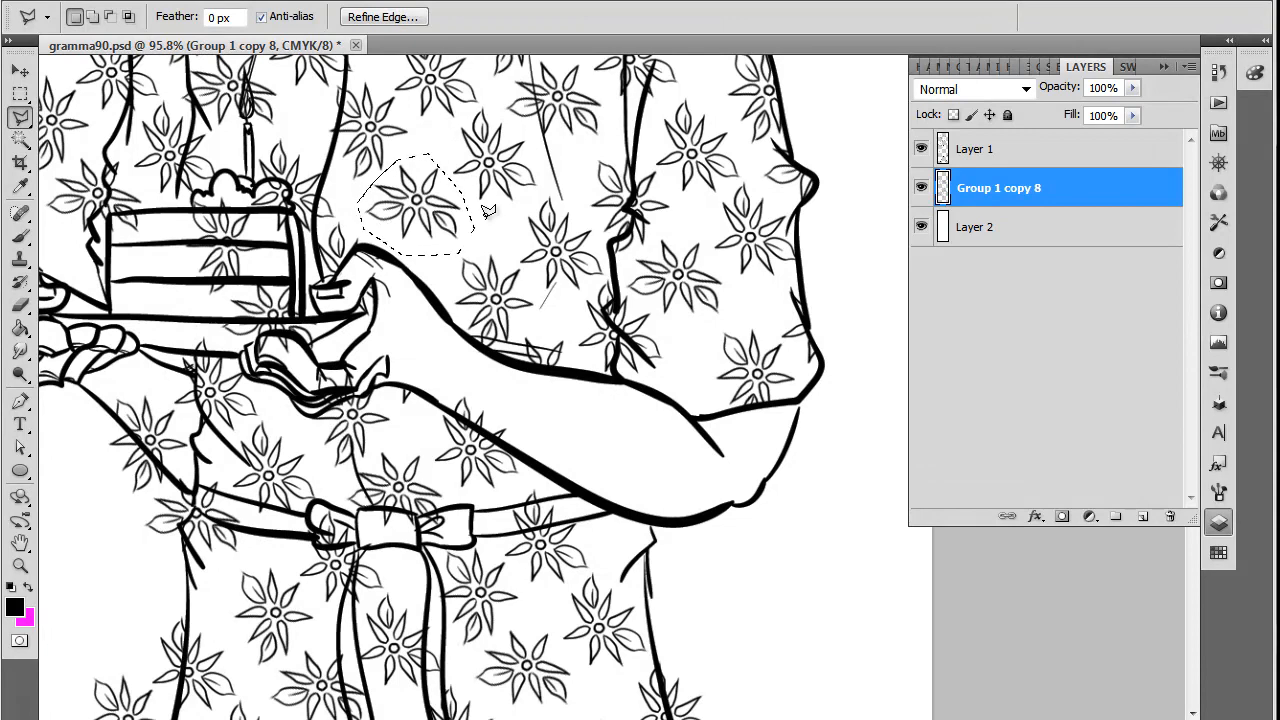
key("ctrl+shift+n")
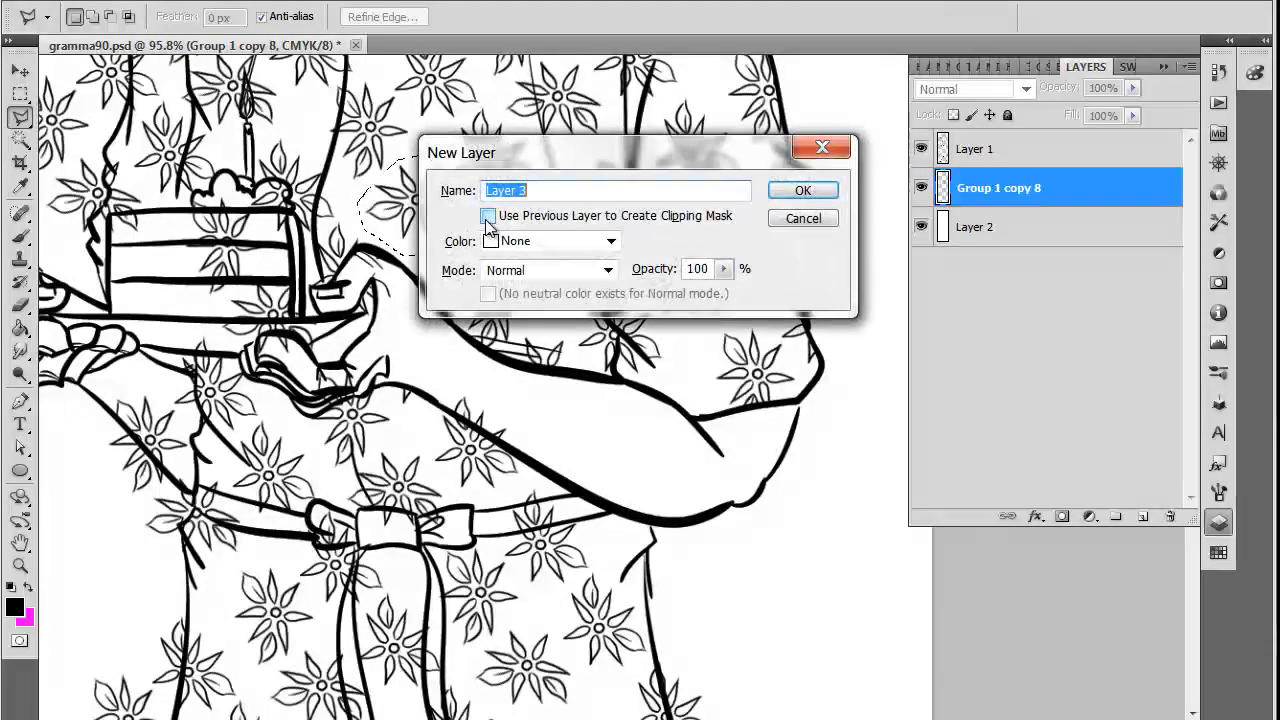
left_click(803, 217)
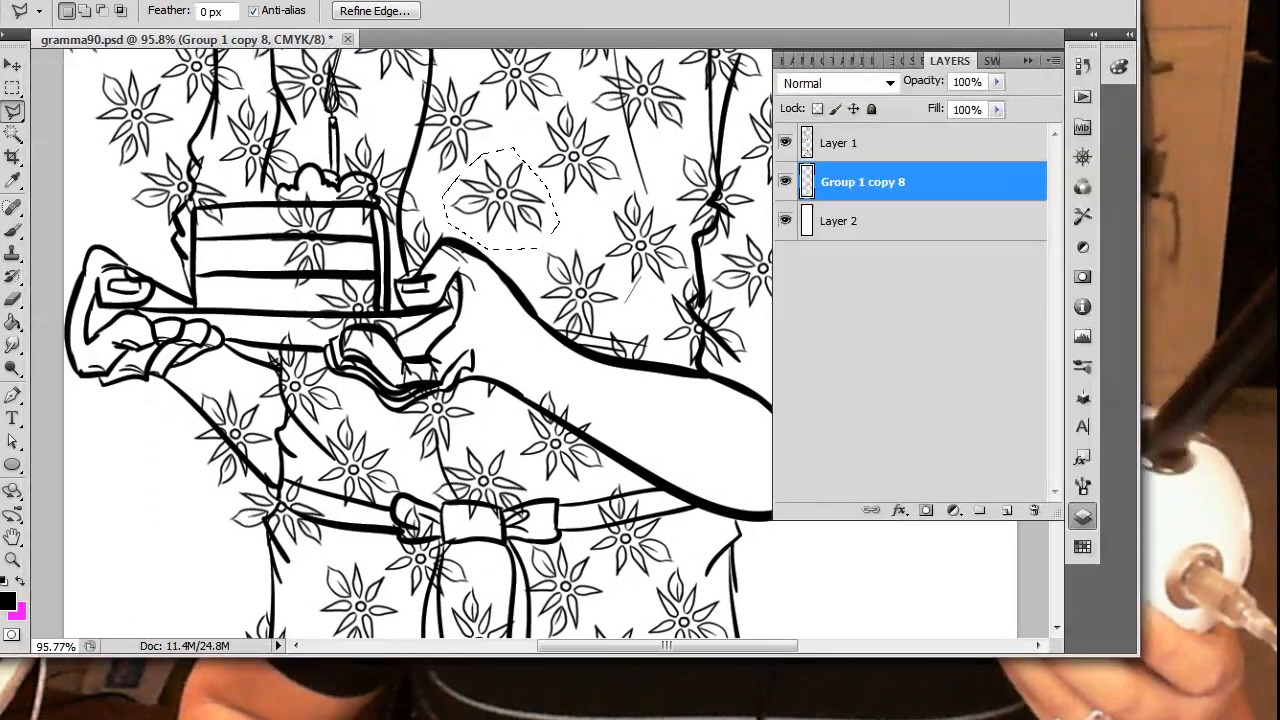
left_click(185, 0)
mouse_move(232, 0)
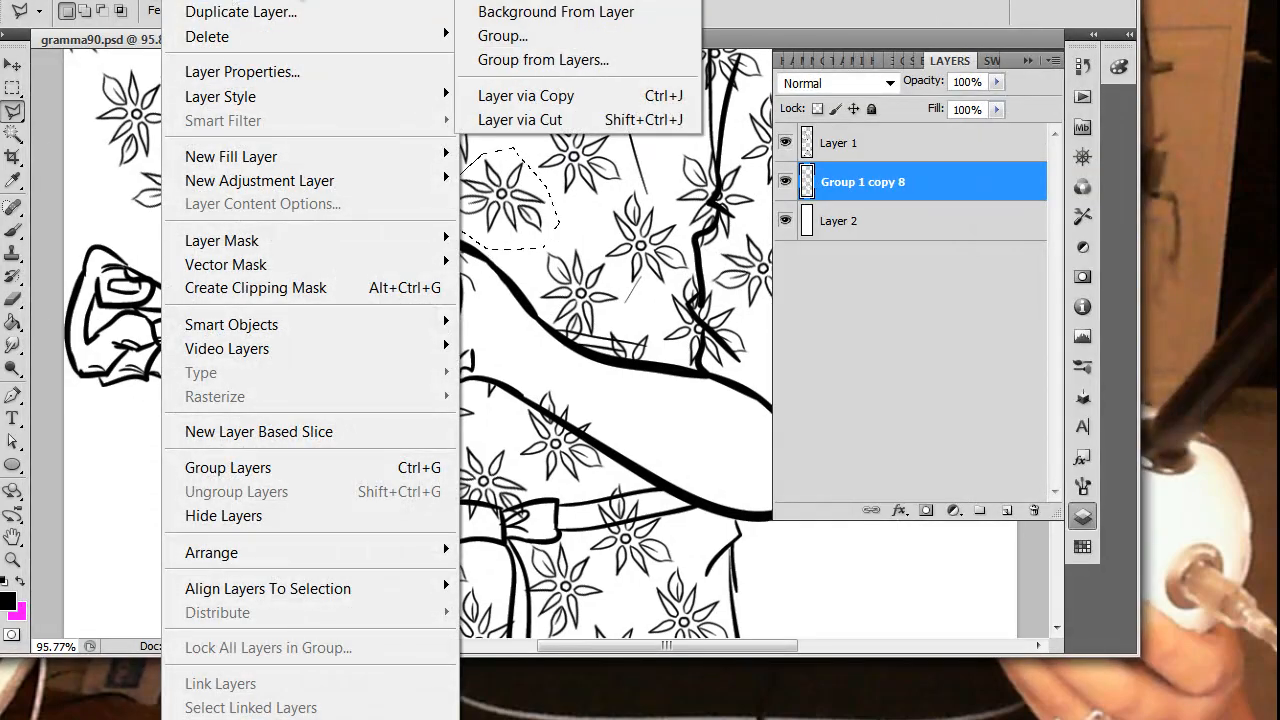
left_click(560, 97)
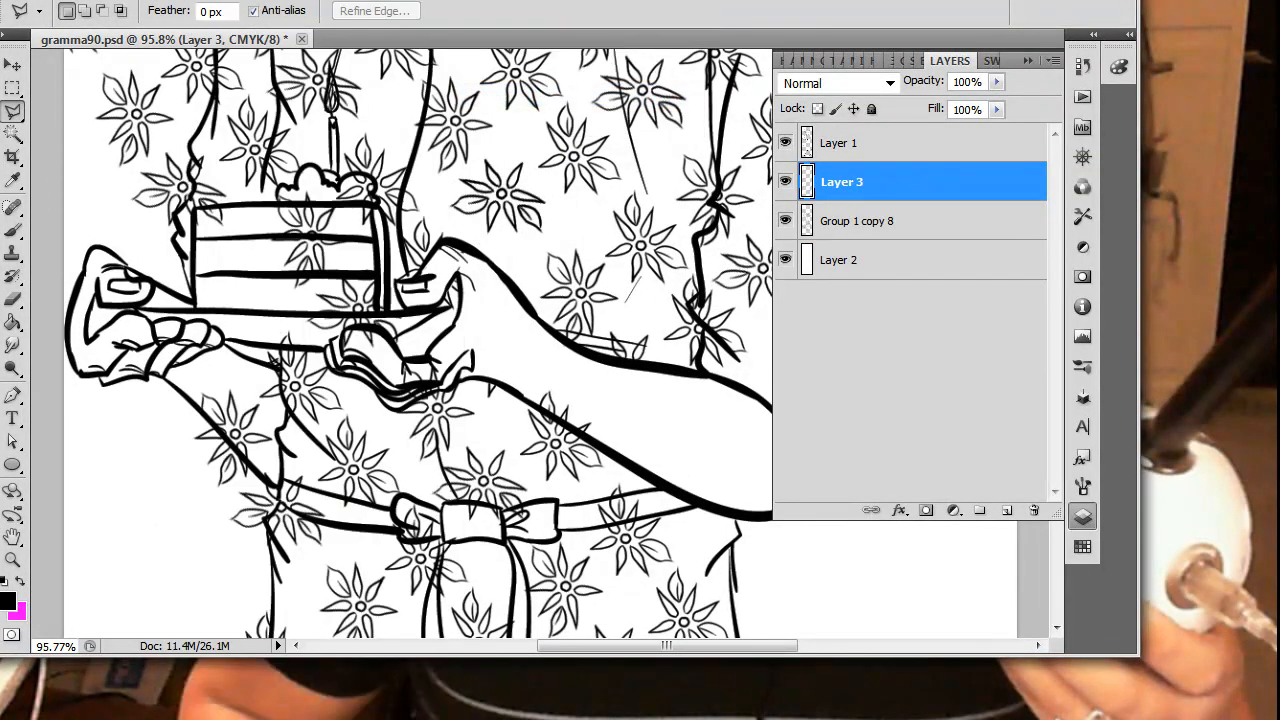
left_click(1080, 0)
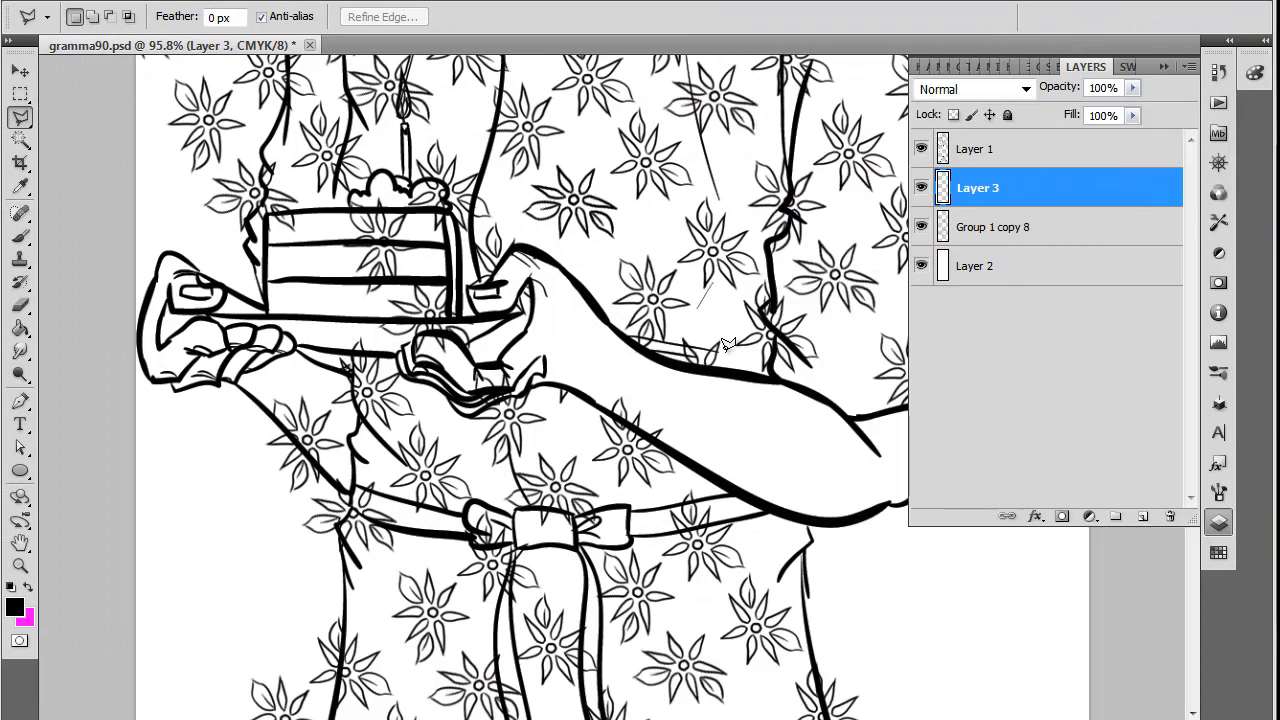
left_click(924, 192)
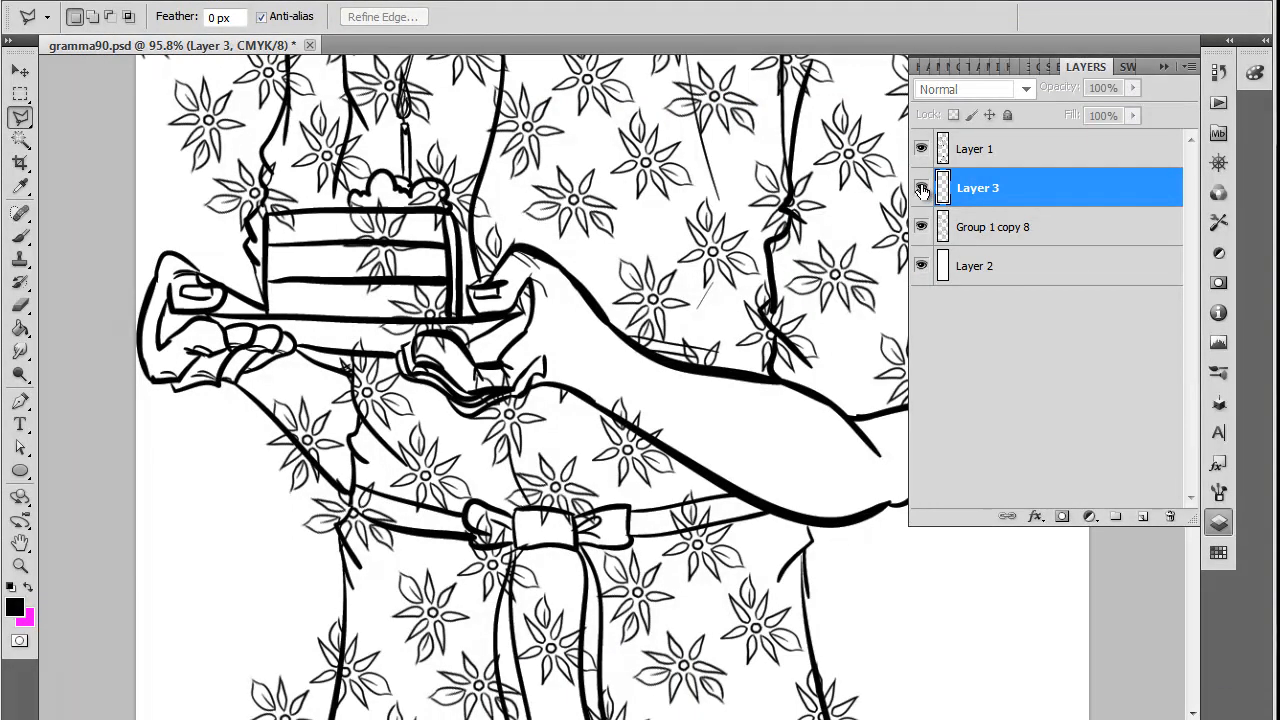
left_click(924, 192)
left_click(924, 192)
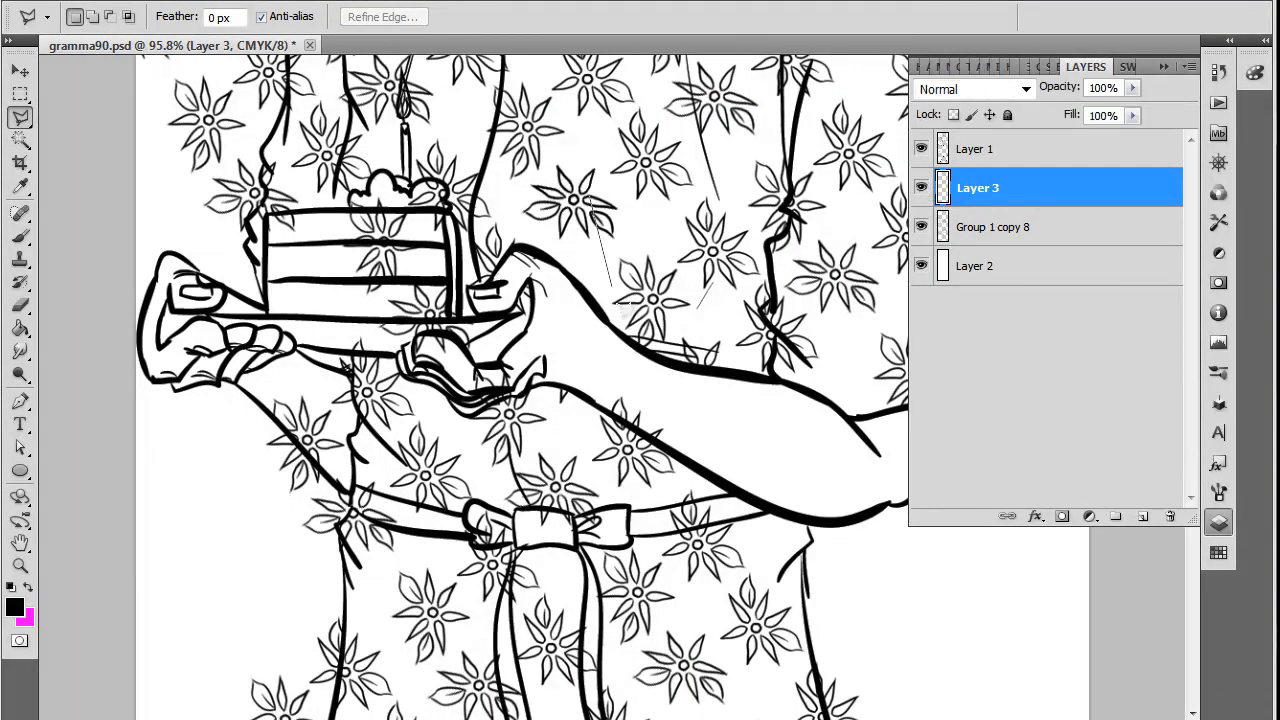
left_click(597, 165)
left_click(40, 287)
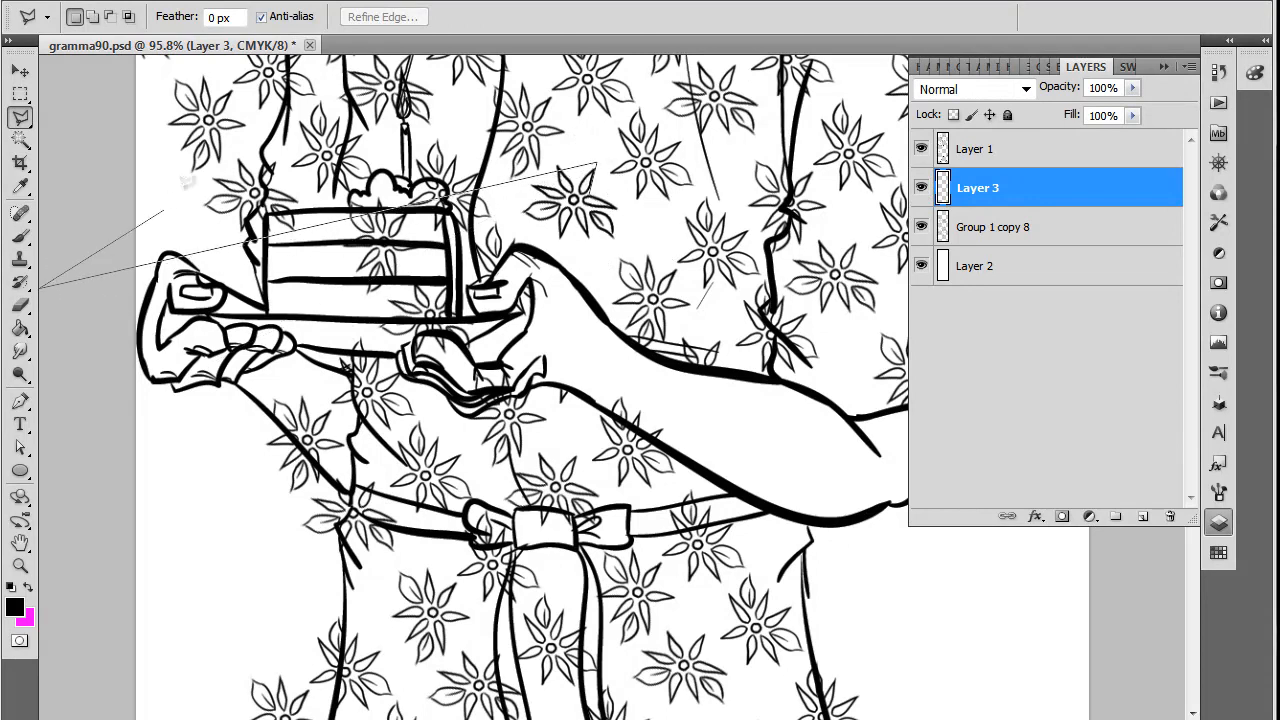
double_click(592, 195)
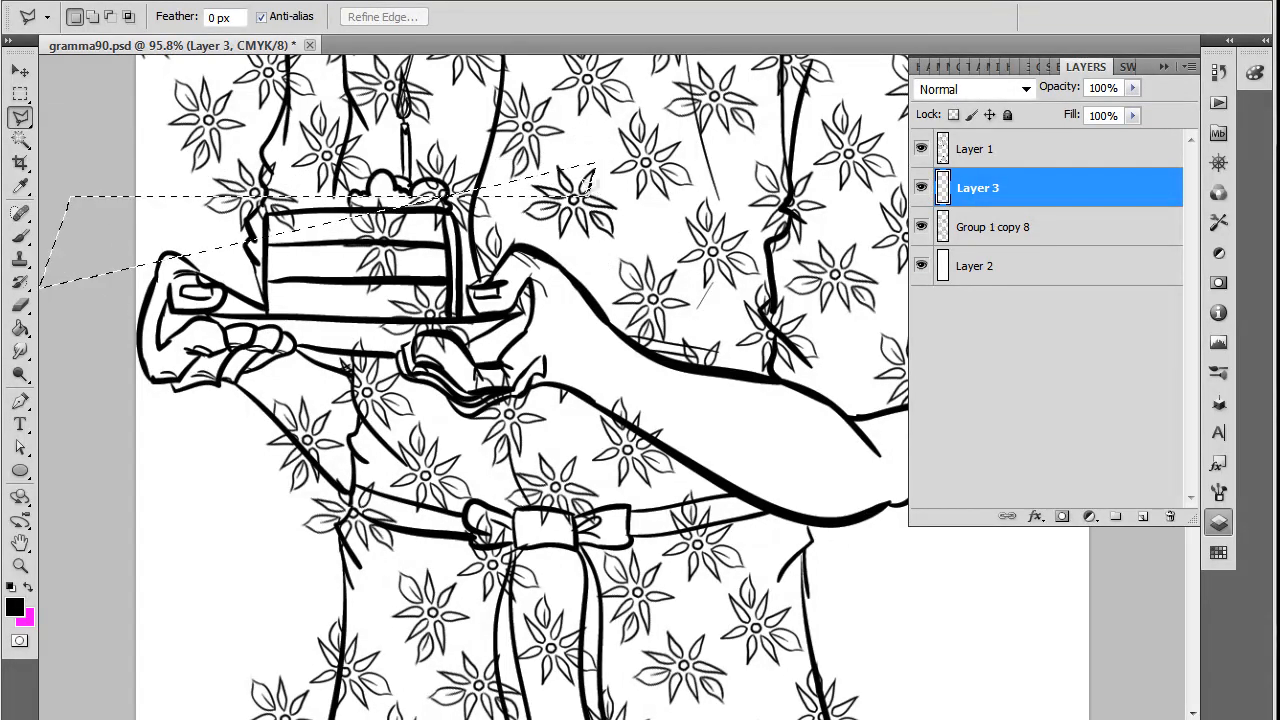
key("w")
key("ctrl+d")
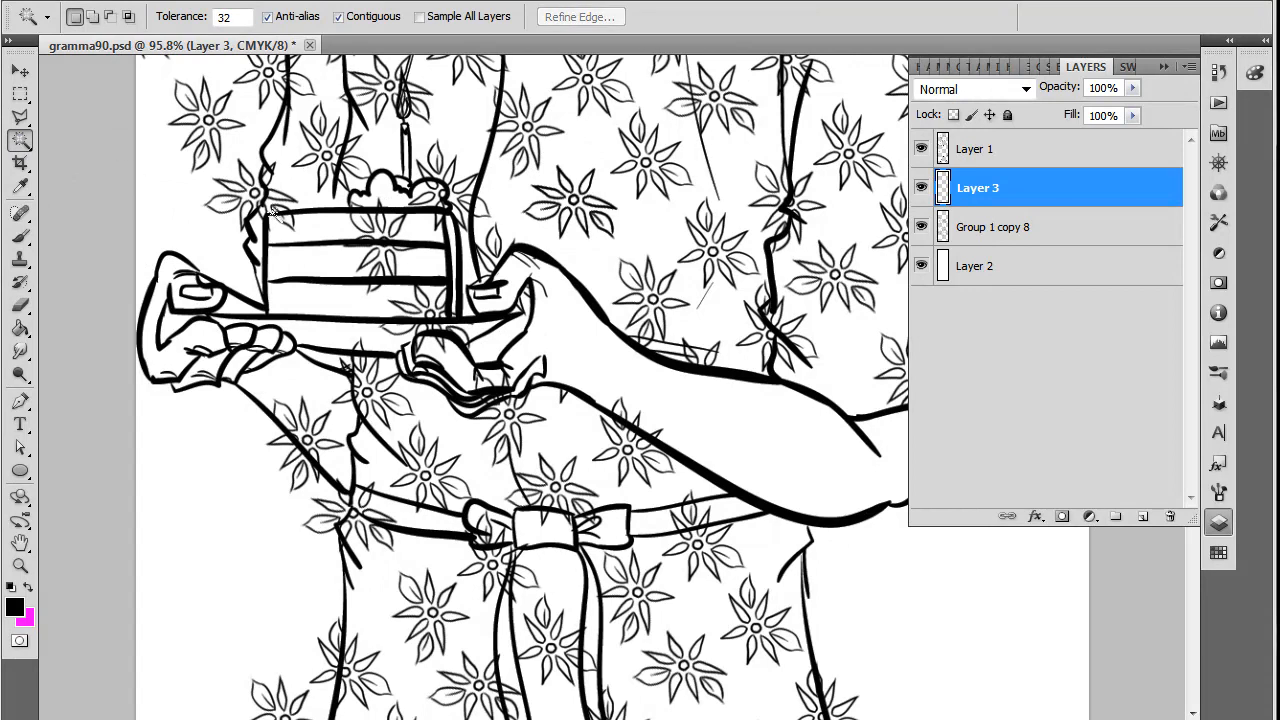
Move the copied flower from the blouse up onto the empty part of the open collar beside the neck and apply the transformation
left_click(20, 71)
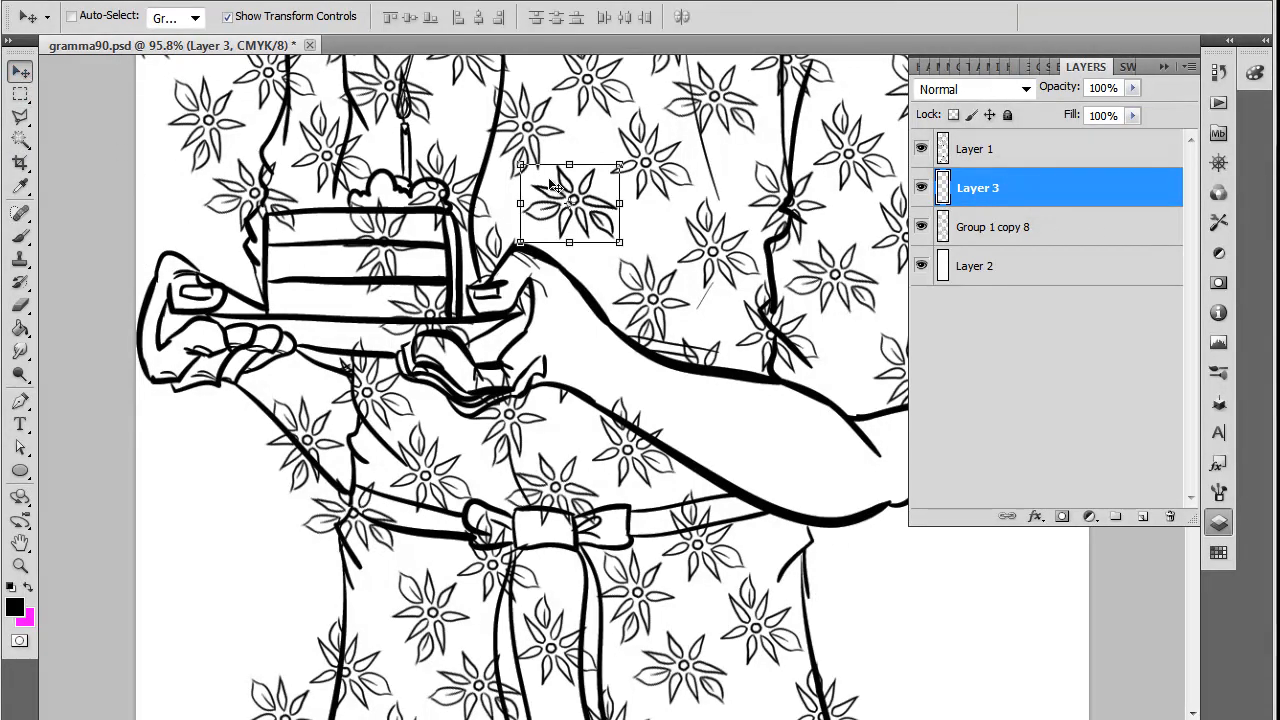
left_click_drag(588, 216, 645, 85)
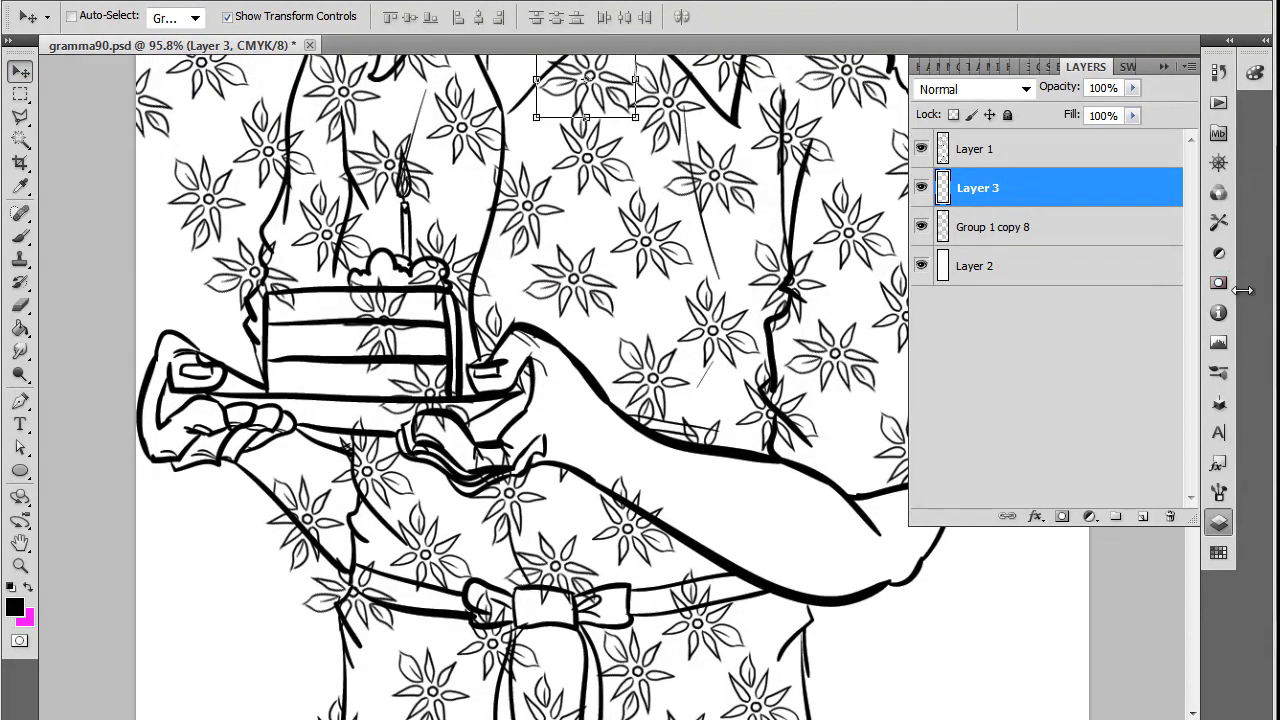
left_click(1164, 67)
scroll(990, 400, "up", 10)
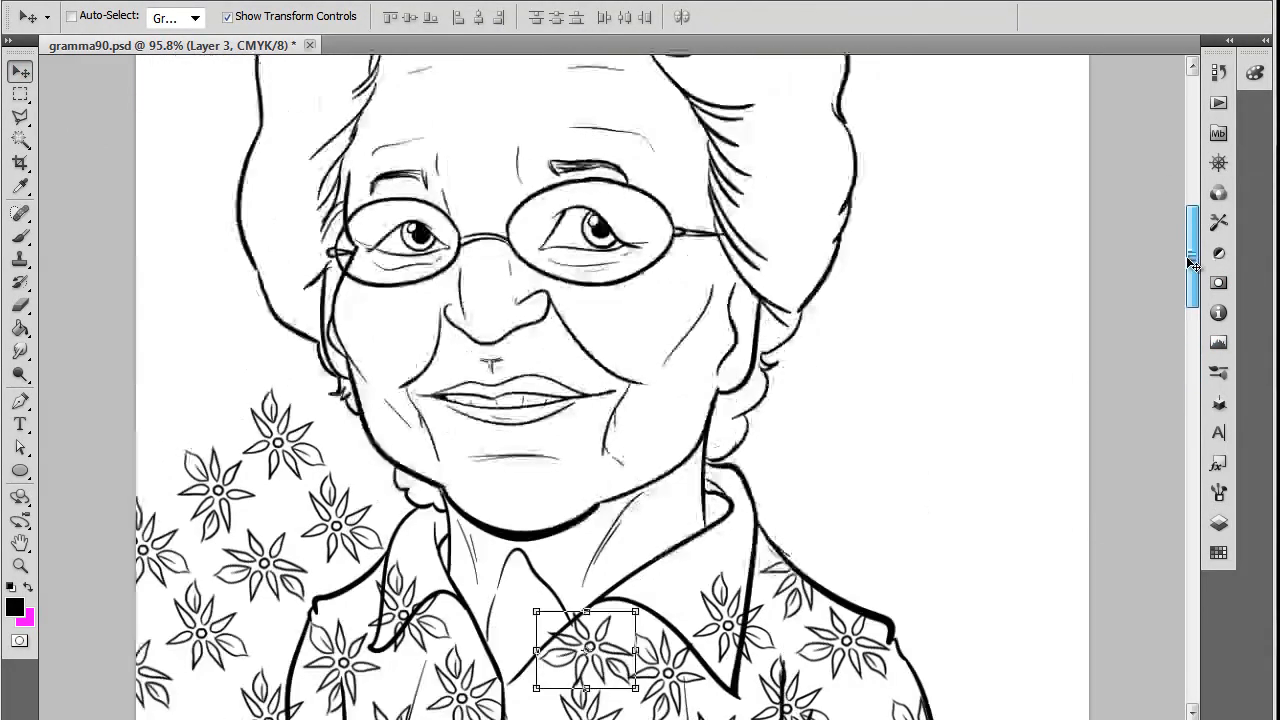
scroll(1165, 290, "down", 4)
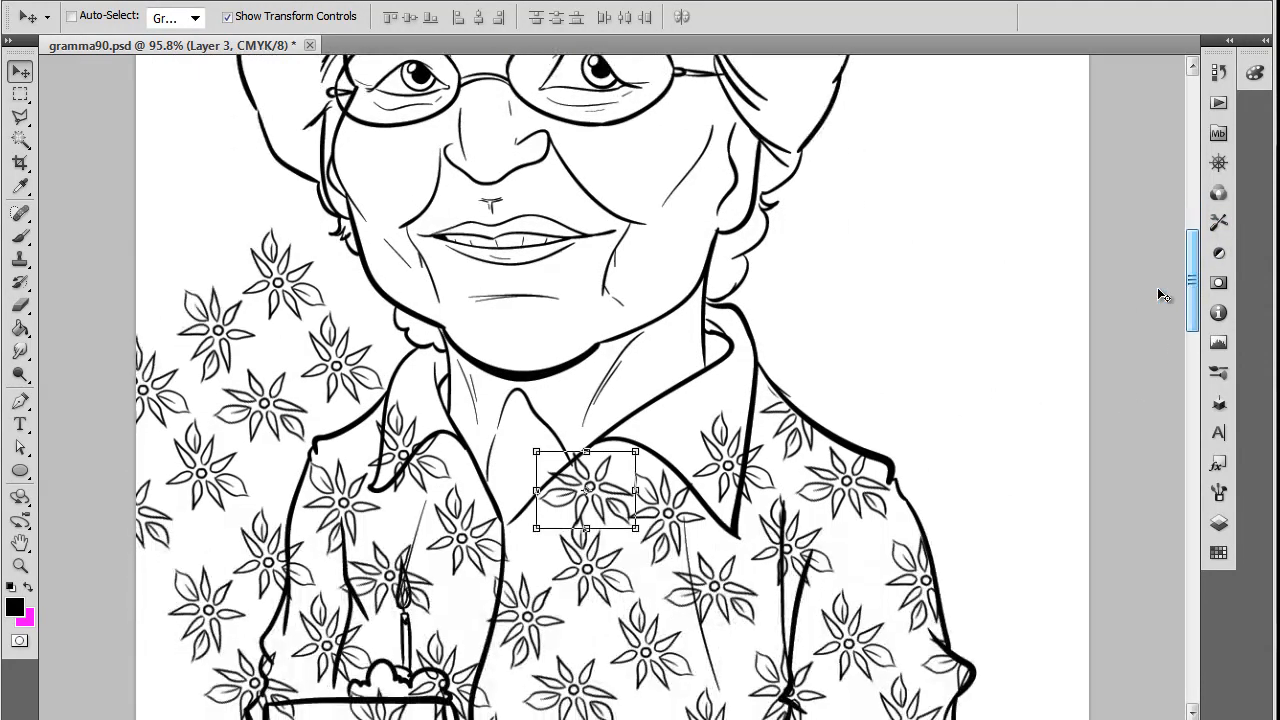
key("ctrl+t")
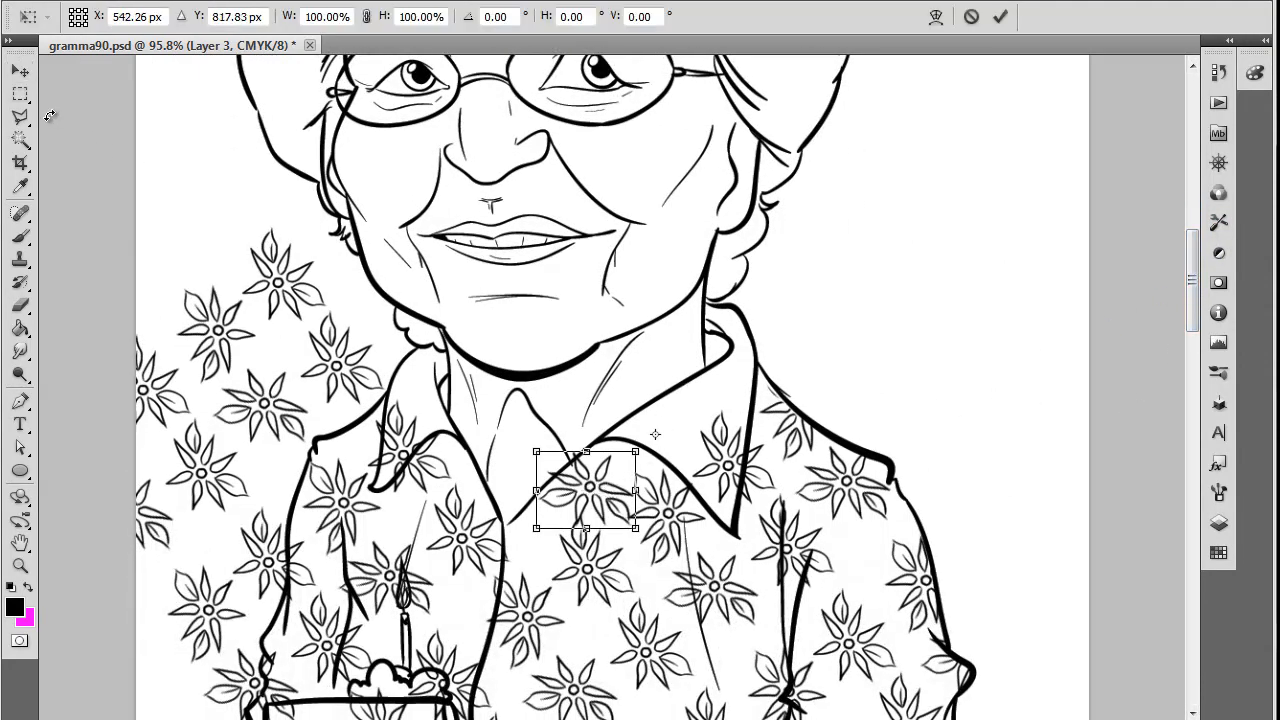
key("Return")
left_click_drag(598, 500, 674, 393)
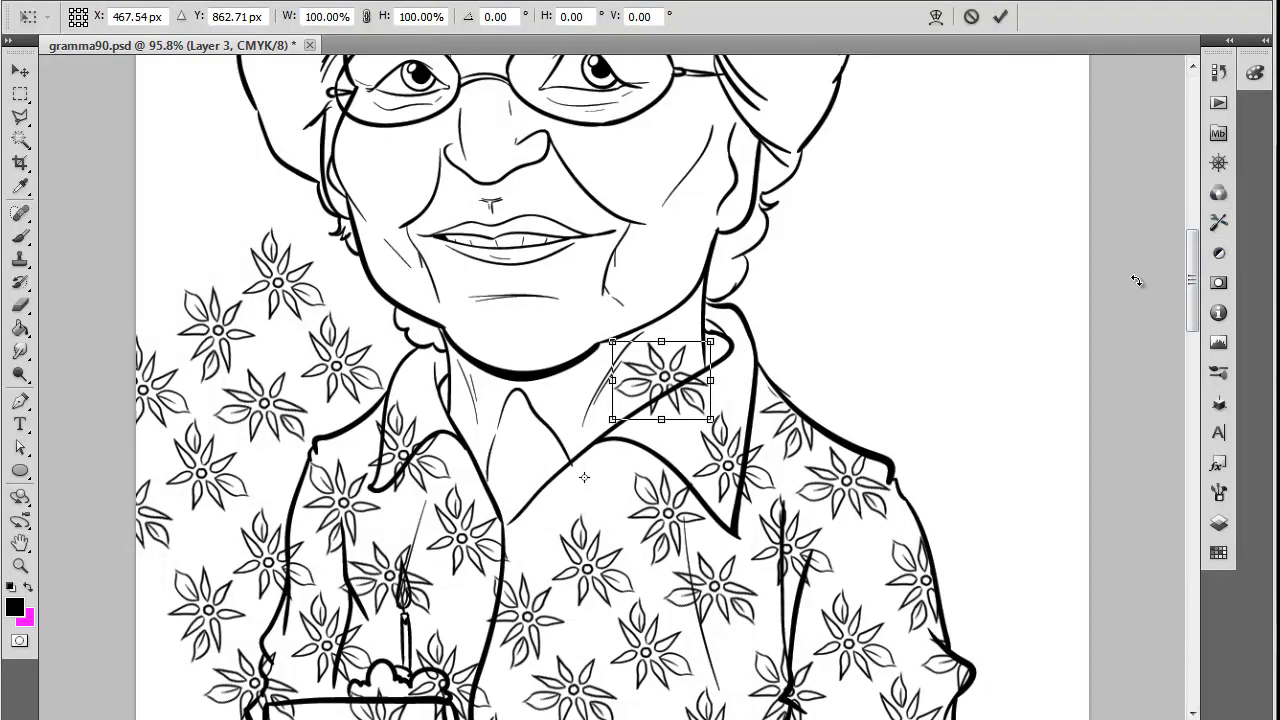
left_click(1222, 526)
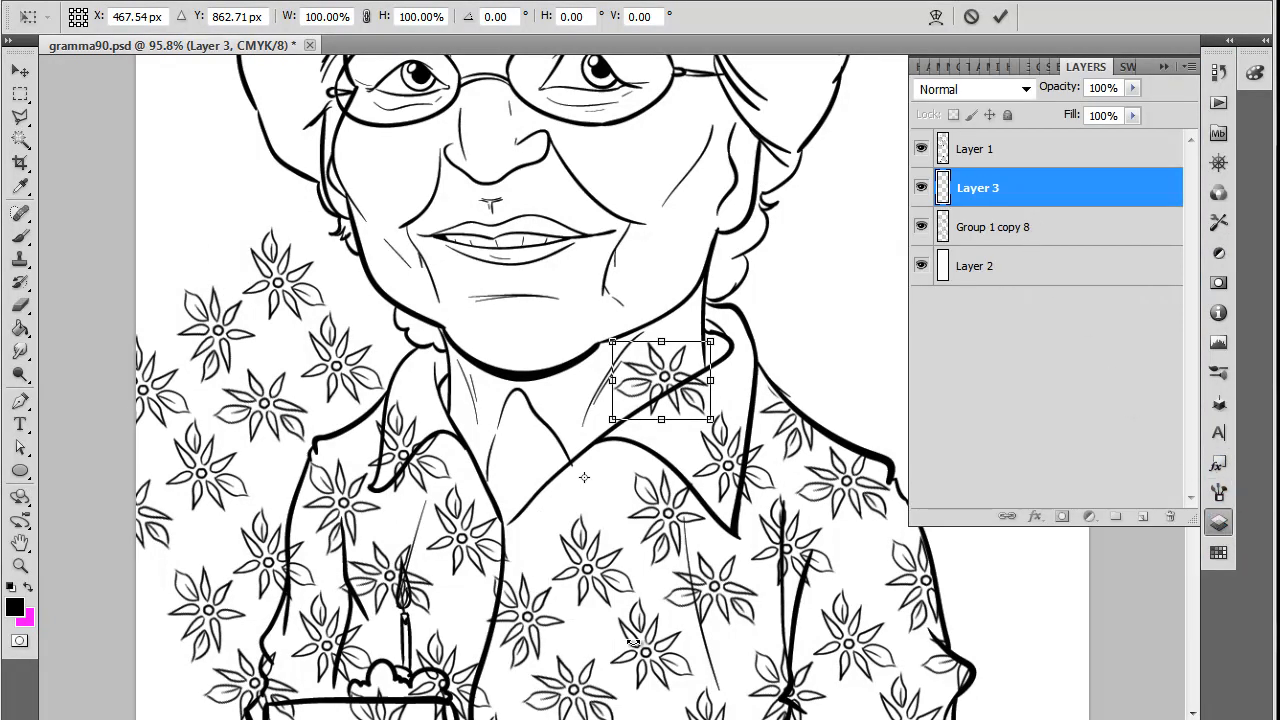
left_click(22, 260)
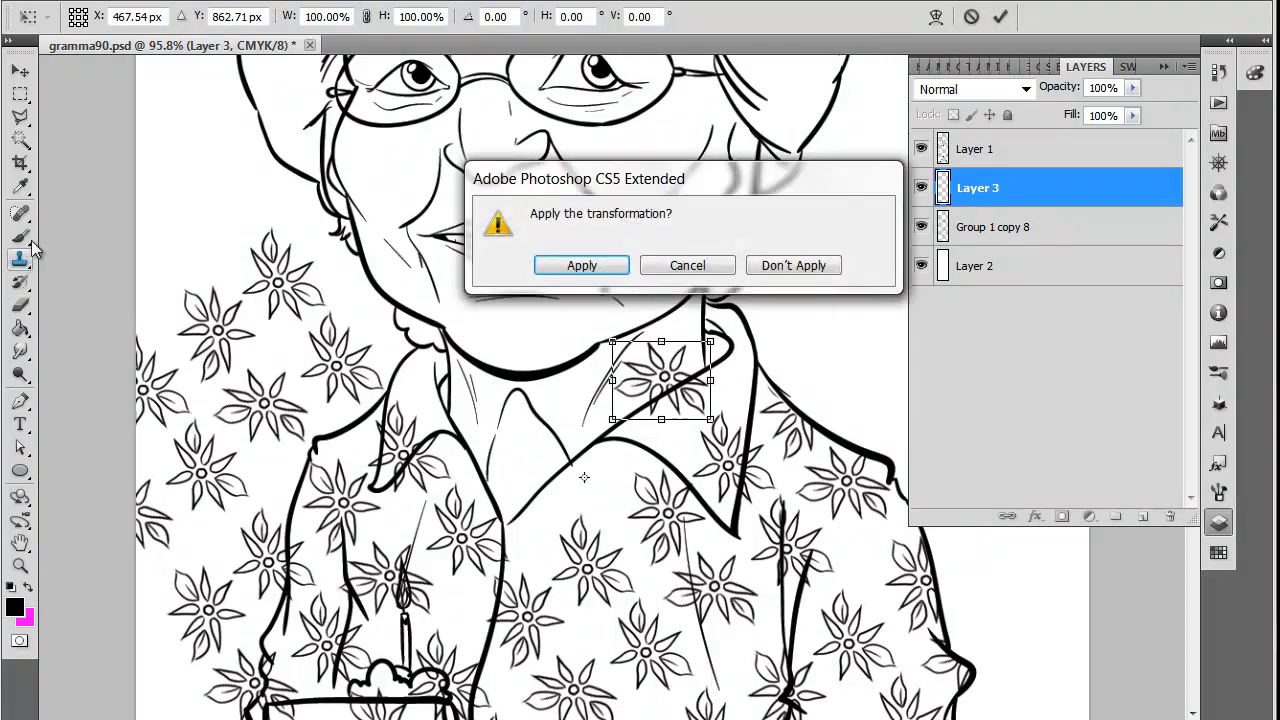
left_click(582, 263)
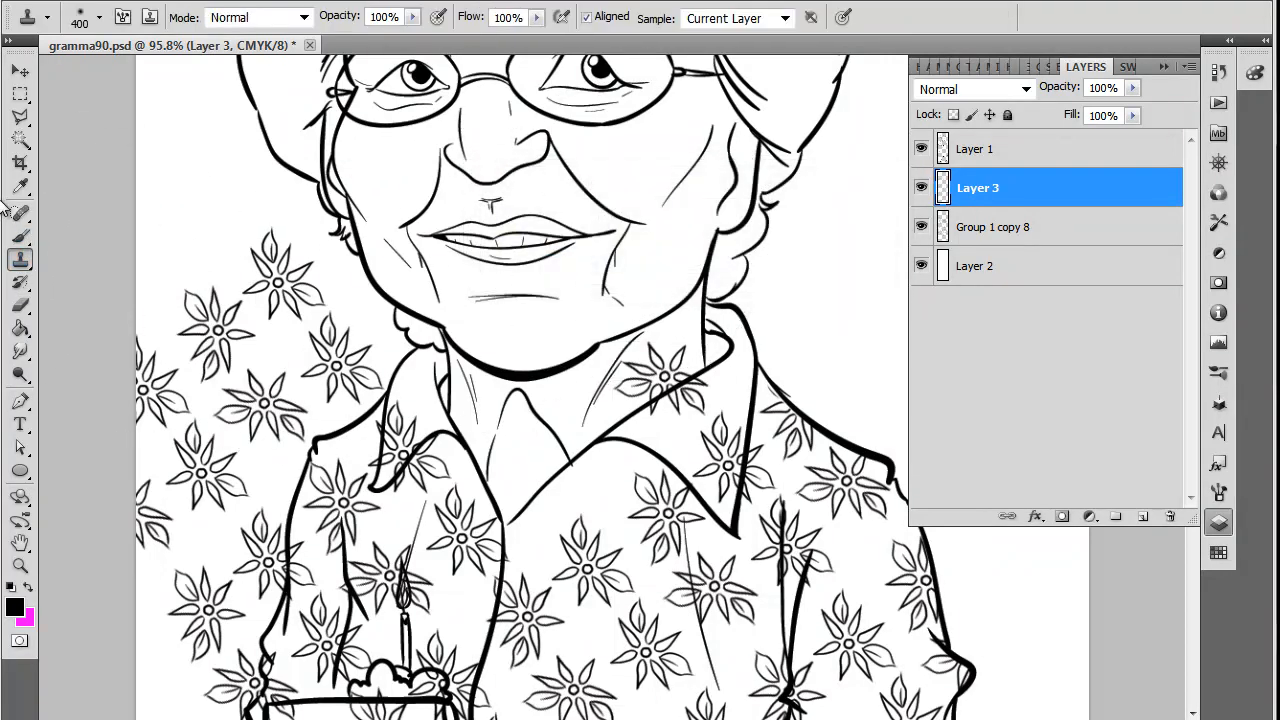
left_click(175, 365)
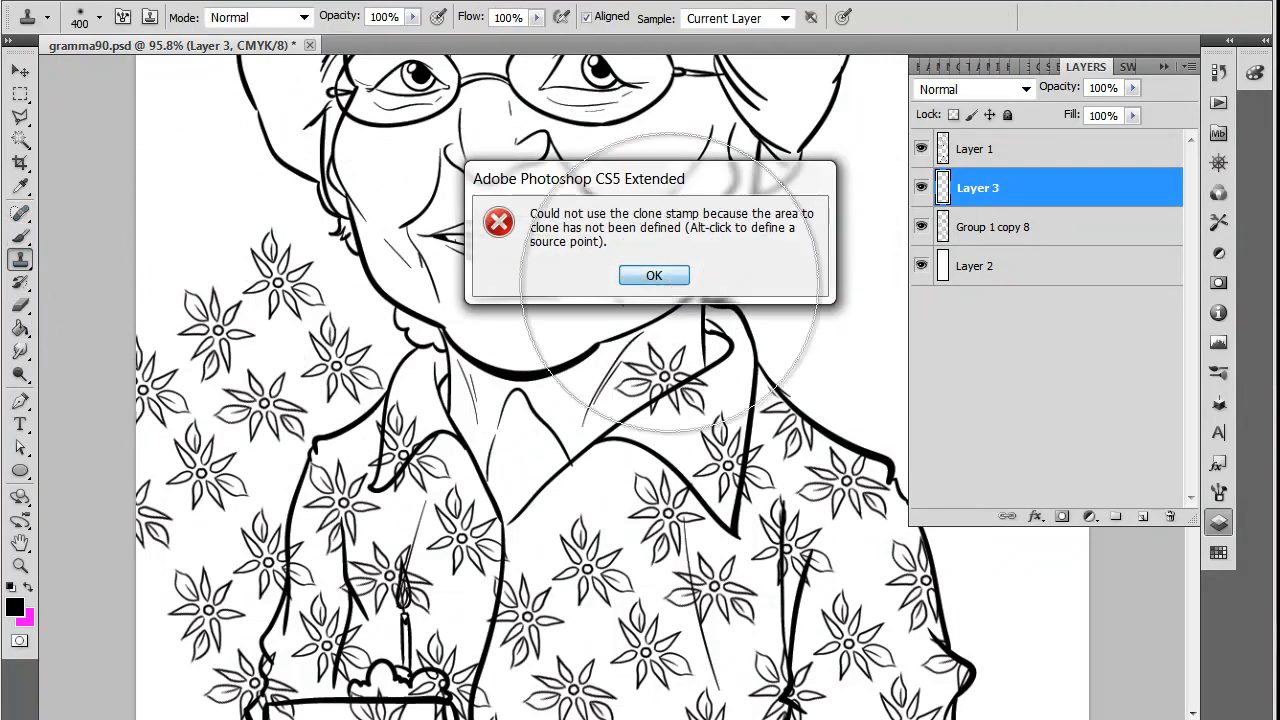
left_click(684, 282)
On the Group 1 copy 8 layer, erase the flowers outside the shoulder and upper sleeve on the drawing's left side with the Eraser
left_click(1040, 232)
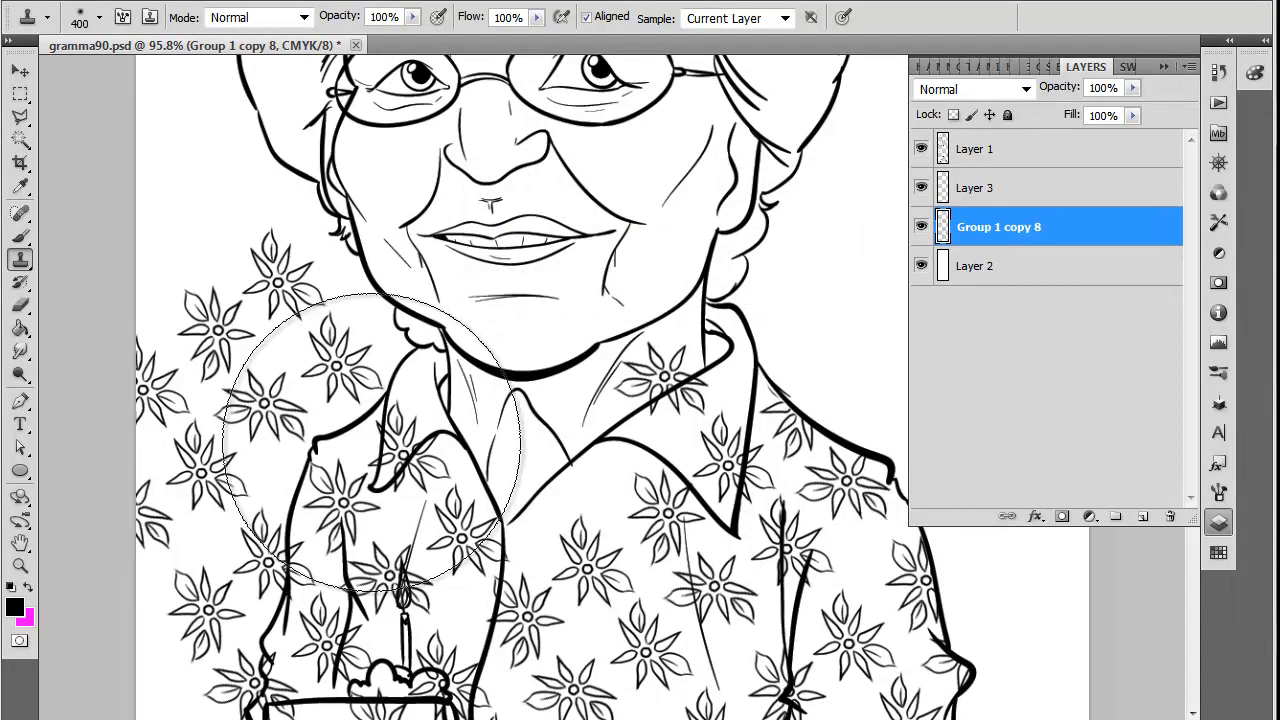
left_click(21, 306)
mouse_move(307, 367)
left_mouse_down()
mouse_move(336, 354)
mouse_move(355, 388)
left_mouse_up()
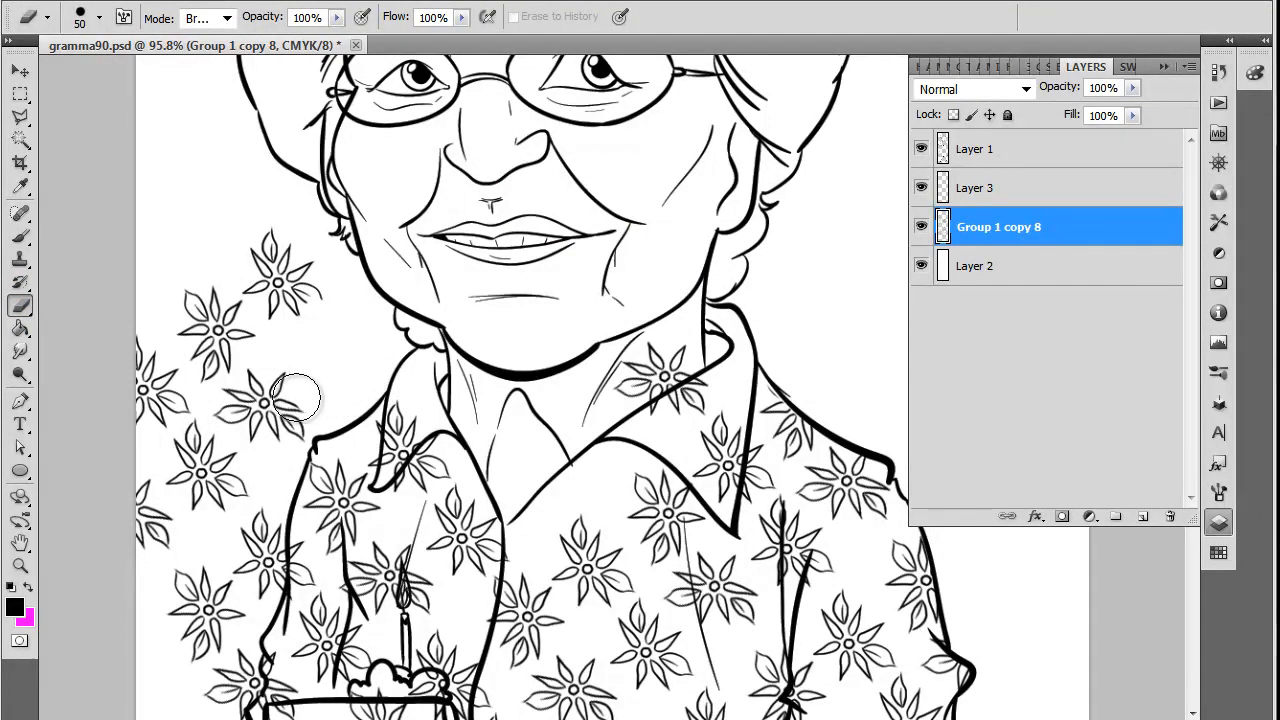
mouse_move(309, 266)
left_mouse_down()
mouse_move(307, 319)
mouse_move(258, 228)
mouse_move(237, 293)
mouse_move(259, 328)
mouse_move(251, 566)
mouse_move(257, 536)
mouse_move(267, 580)
left_mouse_up()
mouse_move(288, 418)
left_mouse_down()
mouse_move(275, 351)
mouse_move(206, 393)
mouse_move(192, 381)
mouse_move(148, 449)
mouse_move(149, 482)
mouse_move(175, 346)
mouse_move(196, 371)
mouse_move(210, 450)
mouse_move(165, 611)
mouse_move(191, 674)
mouse_move(223, 647)
mouse_move(146, 496)
mouse_move(137, 502)
mouse_move(165, 537)
left_mouse_up()
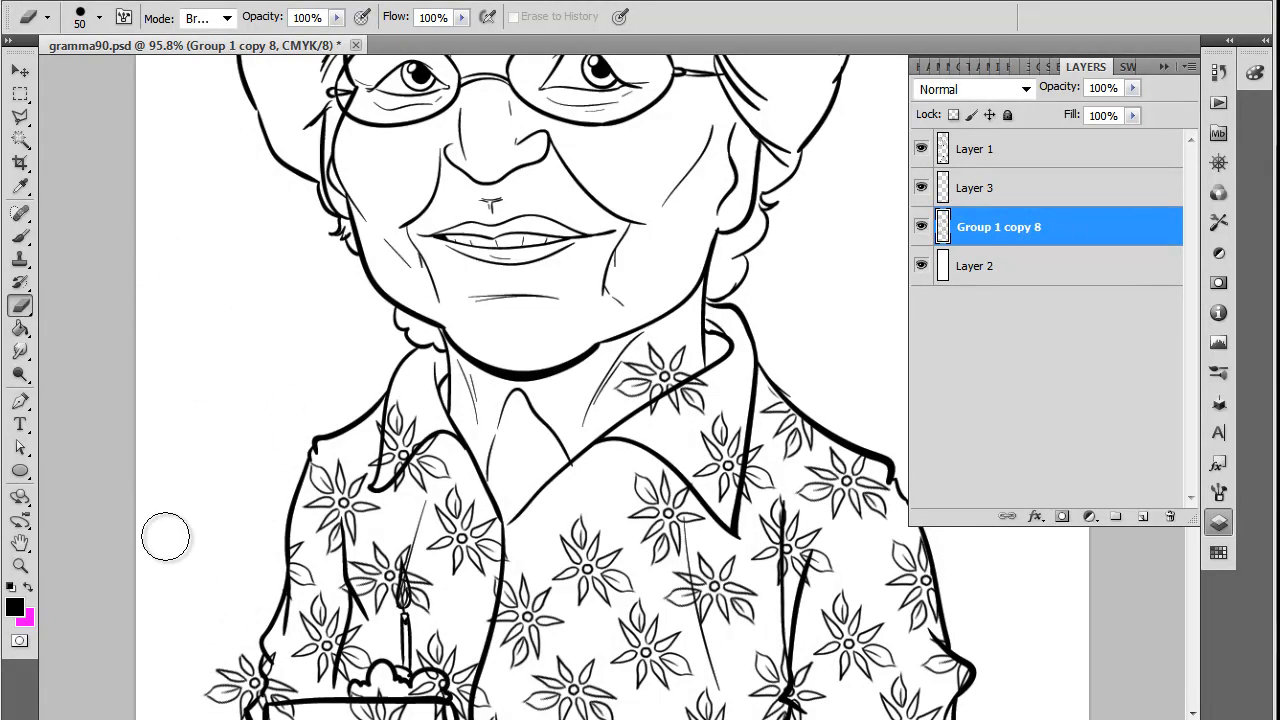
Erase the flower parts outside the lower sleeve, over the plate-holding forearm and beyond the waist on the drawing's left side
mouse_move(272, 562)
left_mouse_down()
mouse_move(263, 514)
mouse_move(281, 266)
left_mouse_up()
mouse_move(229, 410)
left_mouse_down()
mouse_move(231, 361)
mouse_move(231, 392)
mouse_move(258, 383)
mouse_move(246, 393)
mouse_move(246, 351)
mouse_move(236, 406)
left_mouse_up()
left_click_drag(260, 542, 200, 343)
mouse_move(247, 487)
left_mouse_down()
mouse_move(219, 427)
mouse_move(256, 467)
mouse_move(250, 418)
mouse_move(265, 411)
mouse_move(276, 436)
mouse_move(281, 358)
mouse_move(294, 406)
mouse_move(287, 372)
left_mouse_up()
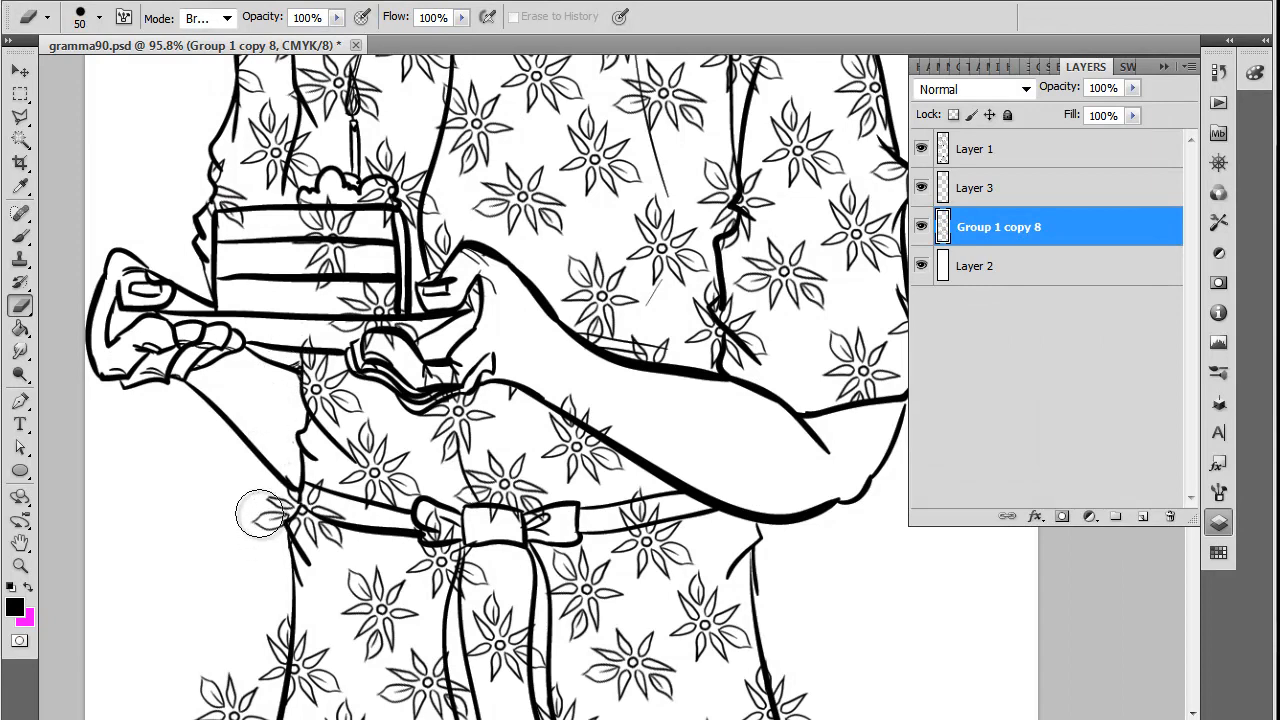
mouse_move(259, 514)
left_mouse_down()
mouse_move(262, 535)
mouse_move(280, 498)
left_mouse_up()
scroll(289, 487, "down", 5)
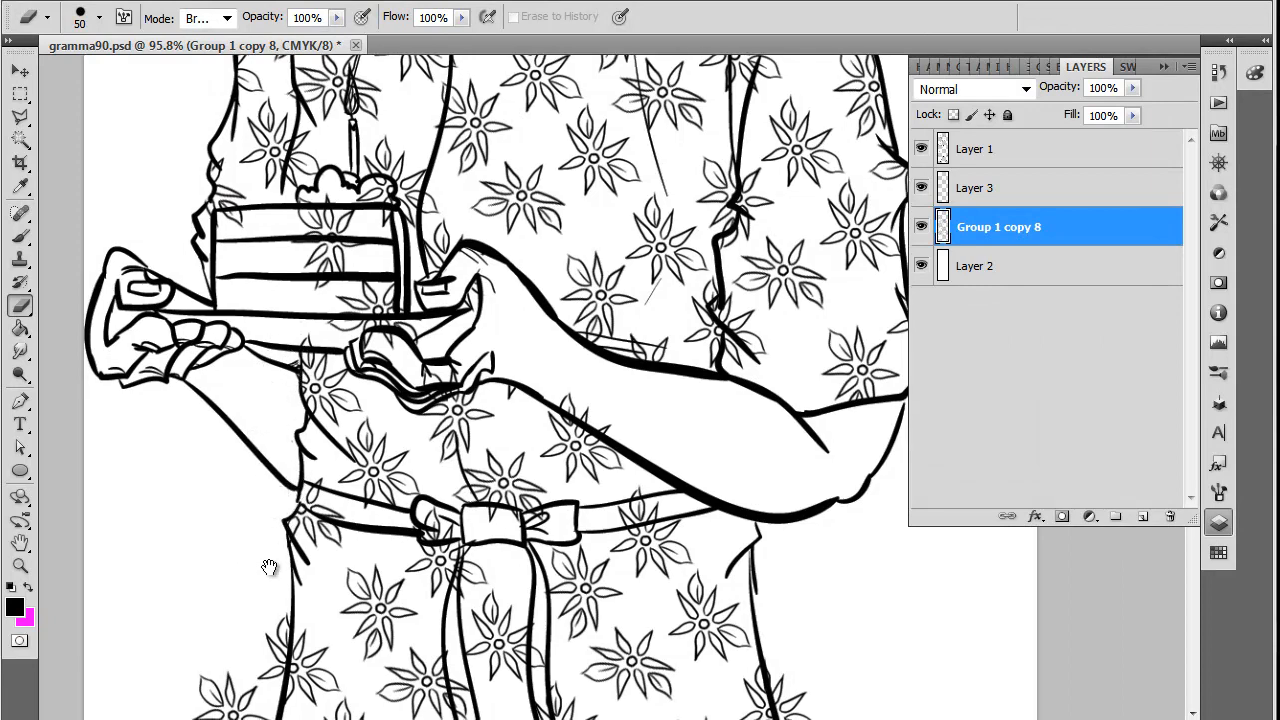
Erase the flowers and petals extending past the skirt's left outline down to the hem
mouse_move(279, 445)
left_mouse_down()
mouse_move(248, 572)
mouse_move(258, 551)
mouse_move(231, 556)
mouse_move(225, 527)
mouse_move(223, 602)
mouse_move(258, 572)
mouse_move(224, 665)
mouse_move(284, 336)
mouse_move(270, 382)
mouse_move(284, 337)
mouse_move(292, 345)
mouse_move(282, 390)
mouse_move(257, 305)
mouse_move(210, 462)
mouse_move(227, 455)
mouse_move(218, 403)
mouse_move(181, 339)
mouse_move(213, 406)
mouse_move(262, 426)
mouse_move(277, 413)
mouse_move(212, 610)
mouse_move(226, 564)
mouse_move(219, 601)
mouse_move(164, 607)
mouse_move(153, 642)
mouse_move(185, 579)
left_mouse_up()
left_click_drag(185, 579, 220, 387)
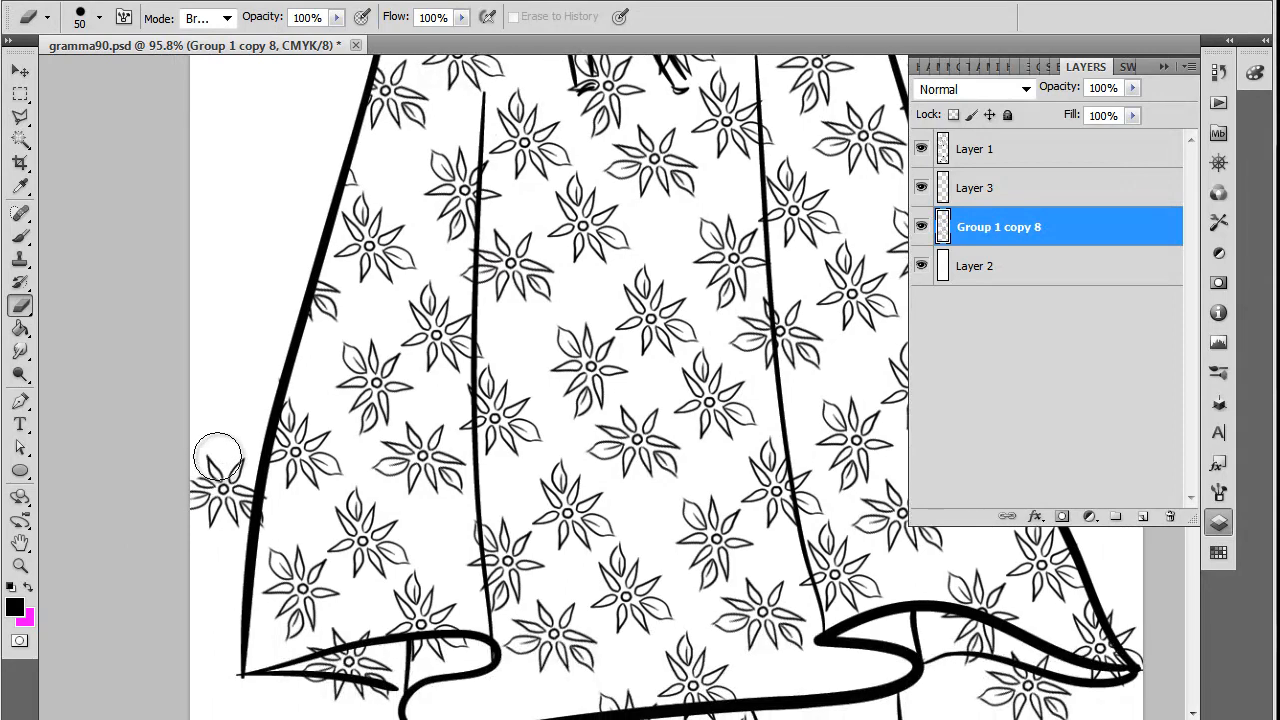
mouse_move(217, 454)
left_mouse_down()
mouse_move(224, 421)
mouse_move(245, 439)
mouse_move(235, 536)
left_mouse_up()
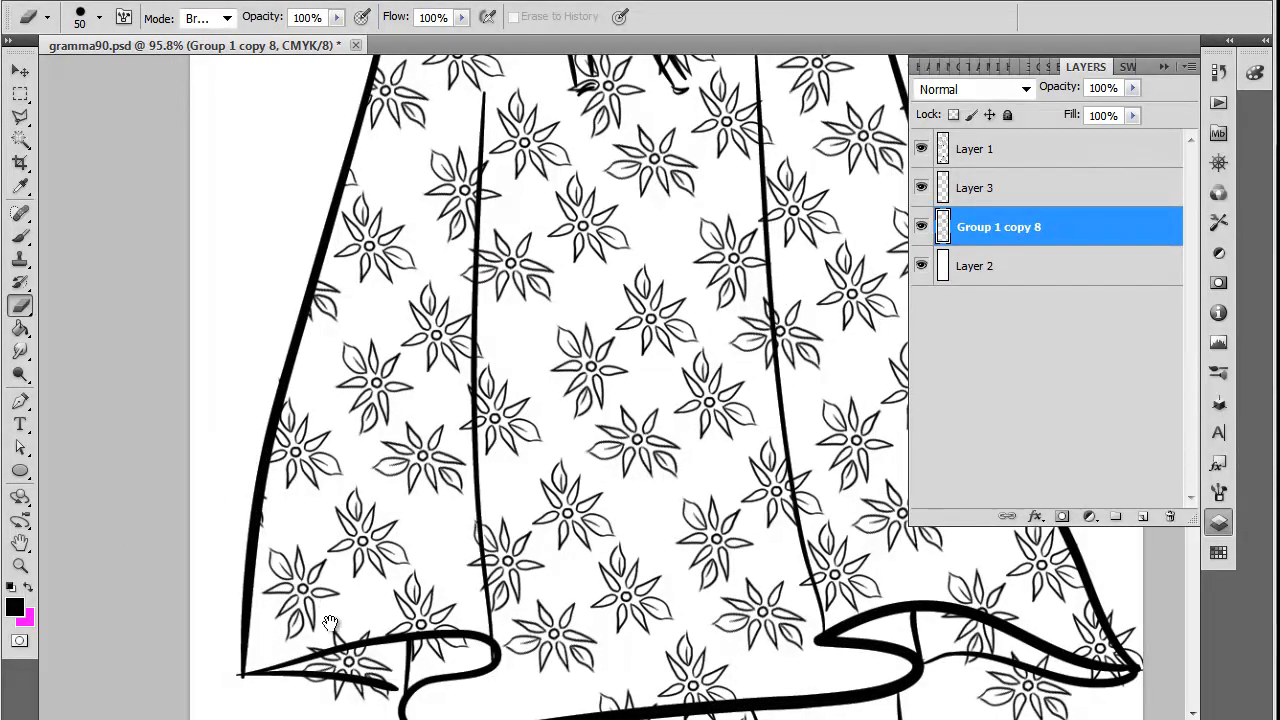
left_click_drag(332, 625, 251, 509)
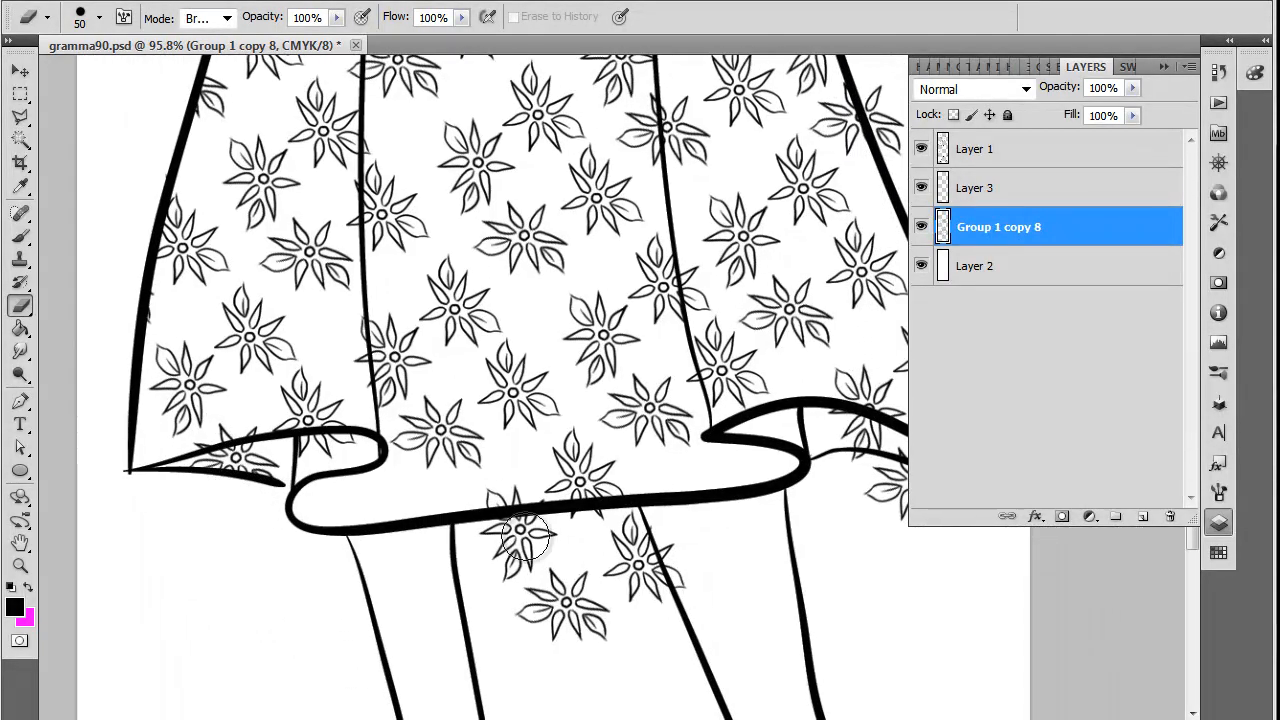
Erase the flowers below the skirt's hem, over the legs and around the hem's right corner
mouse_move(535, 617)
left_mouse_down()
mouse_move(538, 568)
mouse_move(558, 553)
mouse_move(595, 602)
mouse_move(583, 634)
mouse_move(503, 568)
mouse_move(487, 528)
mouse_move(637, 534)
mouse_move(565, 522)
mouse_move(646, 543)
mouse_move(602, 595)
mouse_move(656, 576)
mouse_move(671, 549)
mouse_move(697, 588)
mouse_move(650, 548)
left_mouse_up()
left_click_drag(736, 591, 663, 594)
mouse_move(608, 478)
left_mouse_down()
mouse_move(595, 448)
mouse_move(641, 454)
mouse_move(590, 445)
left_mouse_up()
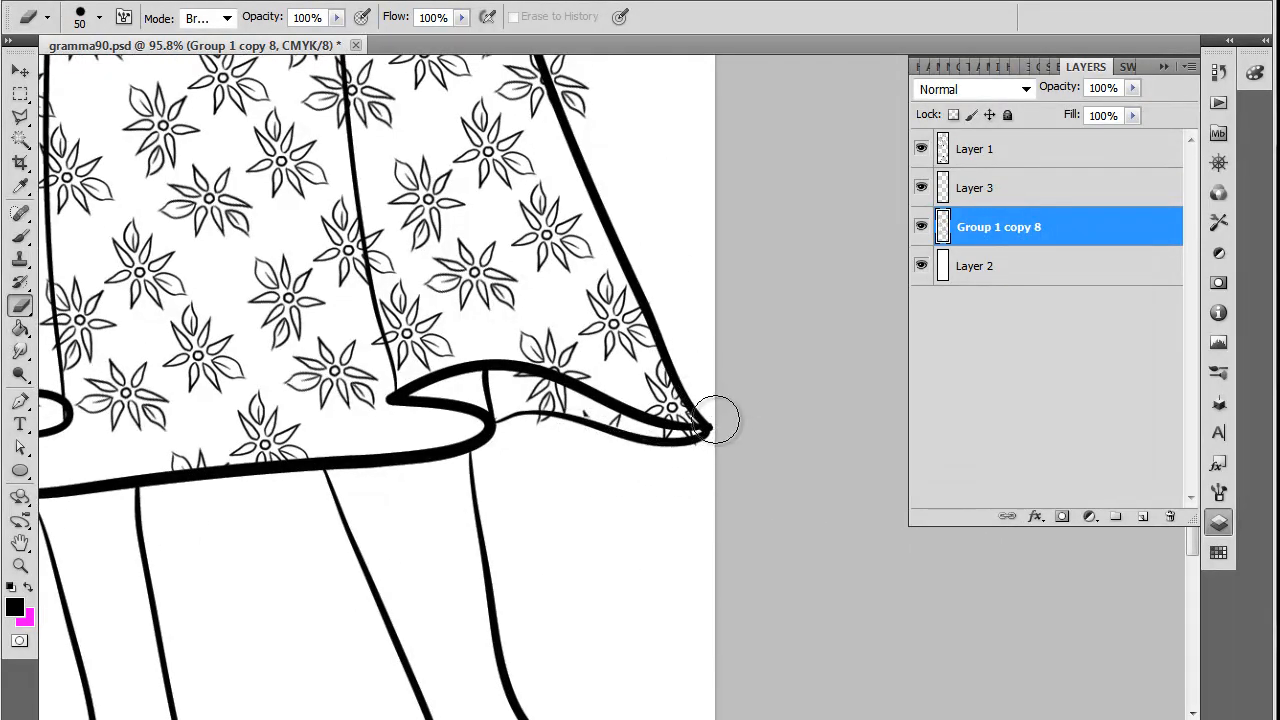
Erase the flower parts that stick out beyond the skirt's right outline up to the waist
scroll(700, 432, "up", 8)
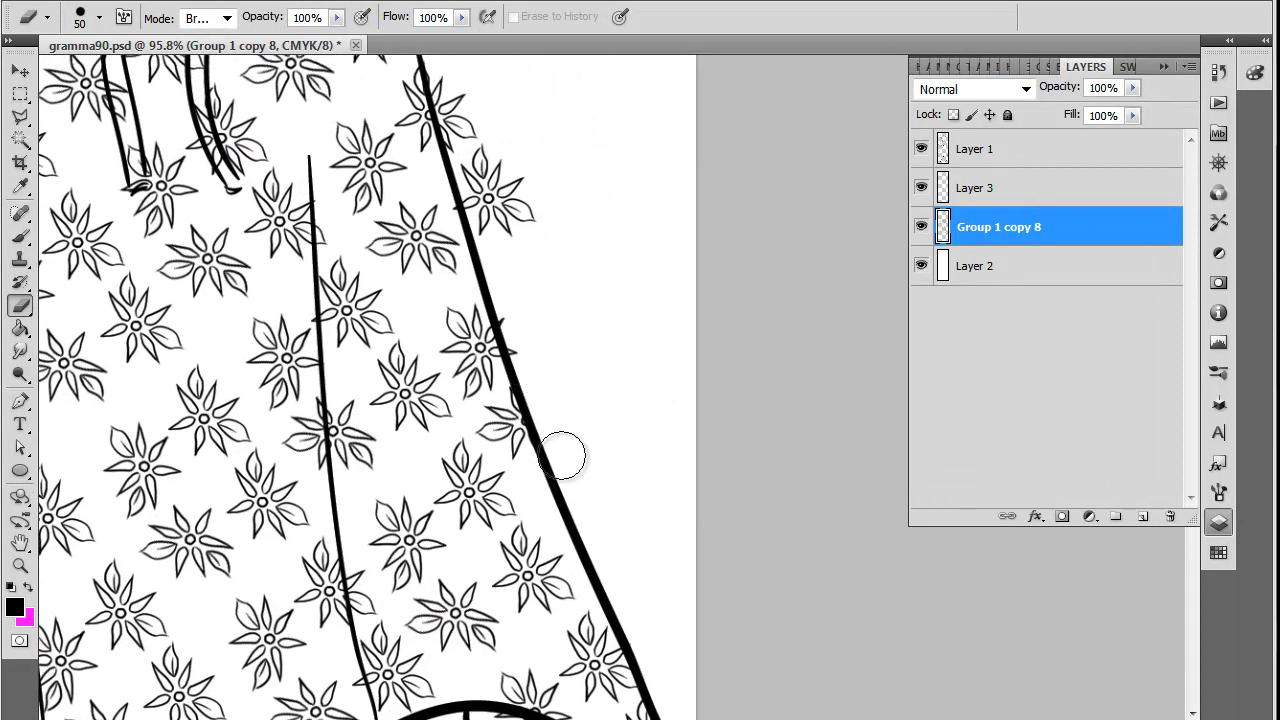
mouse_move(486, 286)
left_mouse_down()
mouse_move(473, 178)
mouse_move(496, 262)
mouse_move(540, 223)
left_mouse_up()
mouse_move(539, 267)
left_mouse_down()
mouse_move(568, 343)
mouse_move(503, 200)
mouse_move(545, 253)
left_mouse_up()
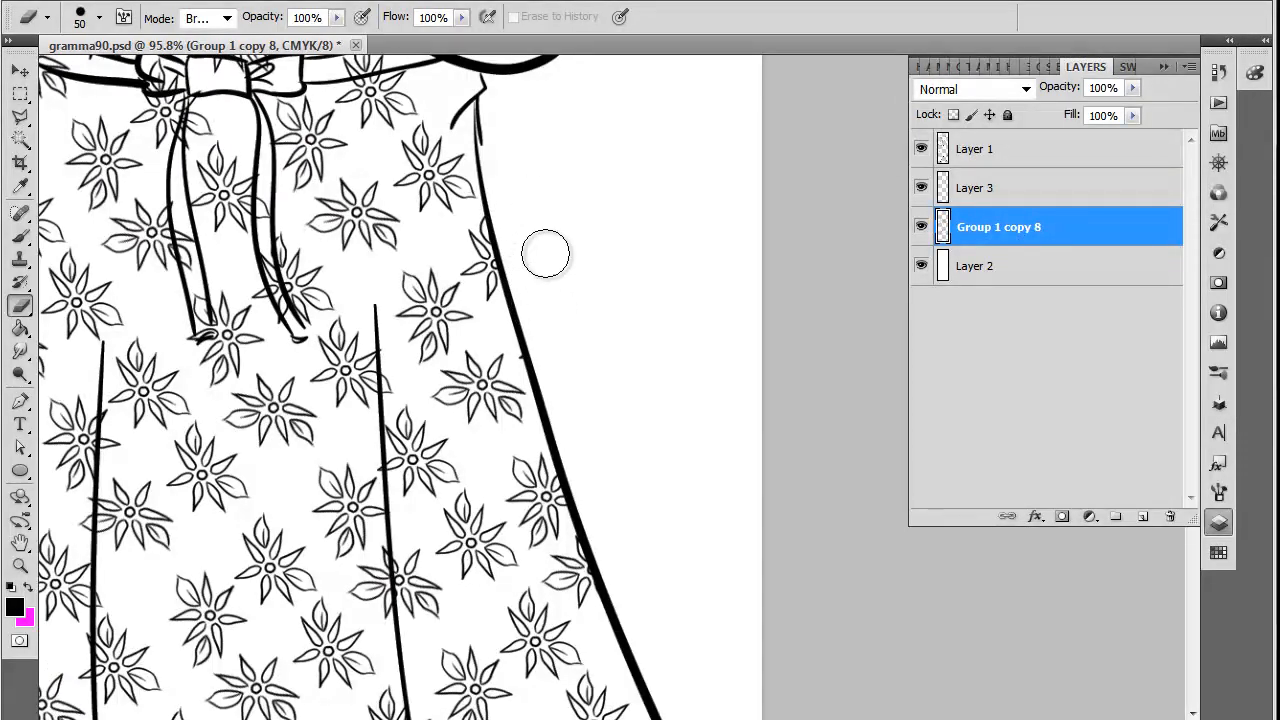
Erase the leftover flower traces on the hand and napkin under the plate
mouse_move(573, 329)
left_mouse_down()
mouse_move(643, 471)
mouse_move(597, 523)
left_mouse_up()
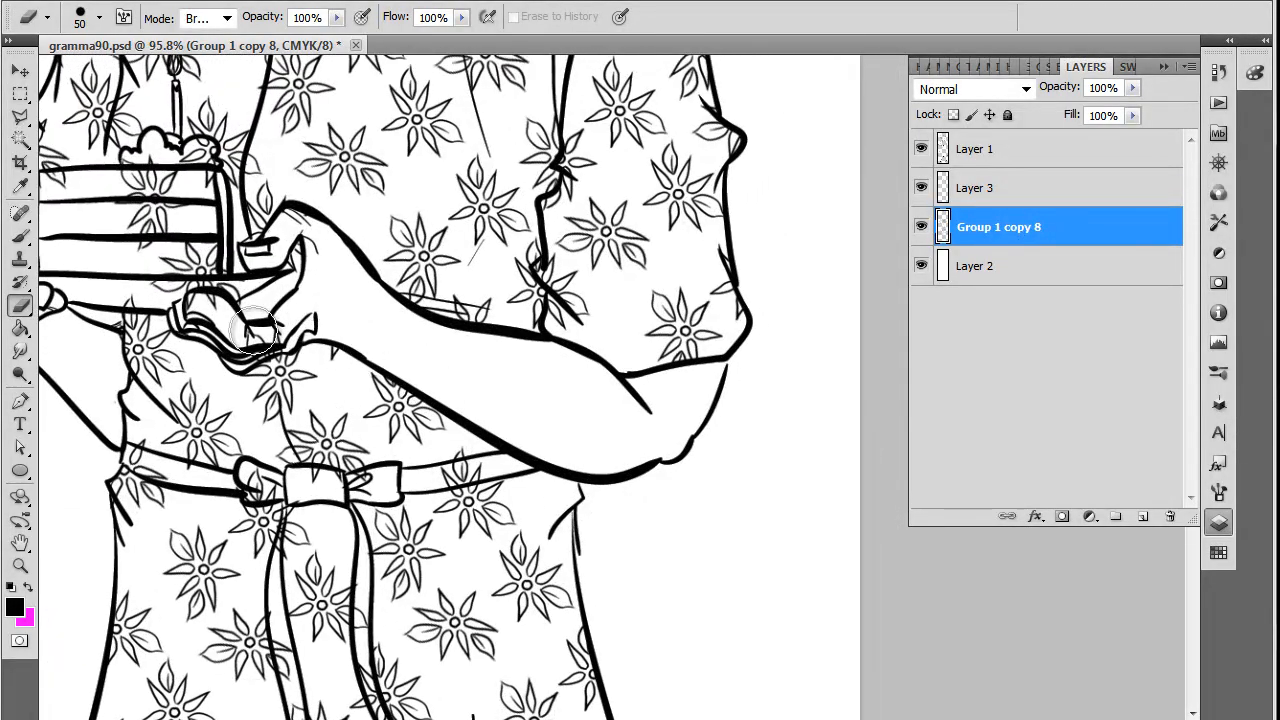
mouse_move(254, 331)
left_mouse_down()
mouse_move(234, 328)
mouse_move(283, 331)
mouse_move(271, 338)
left_mouse_up()
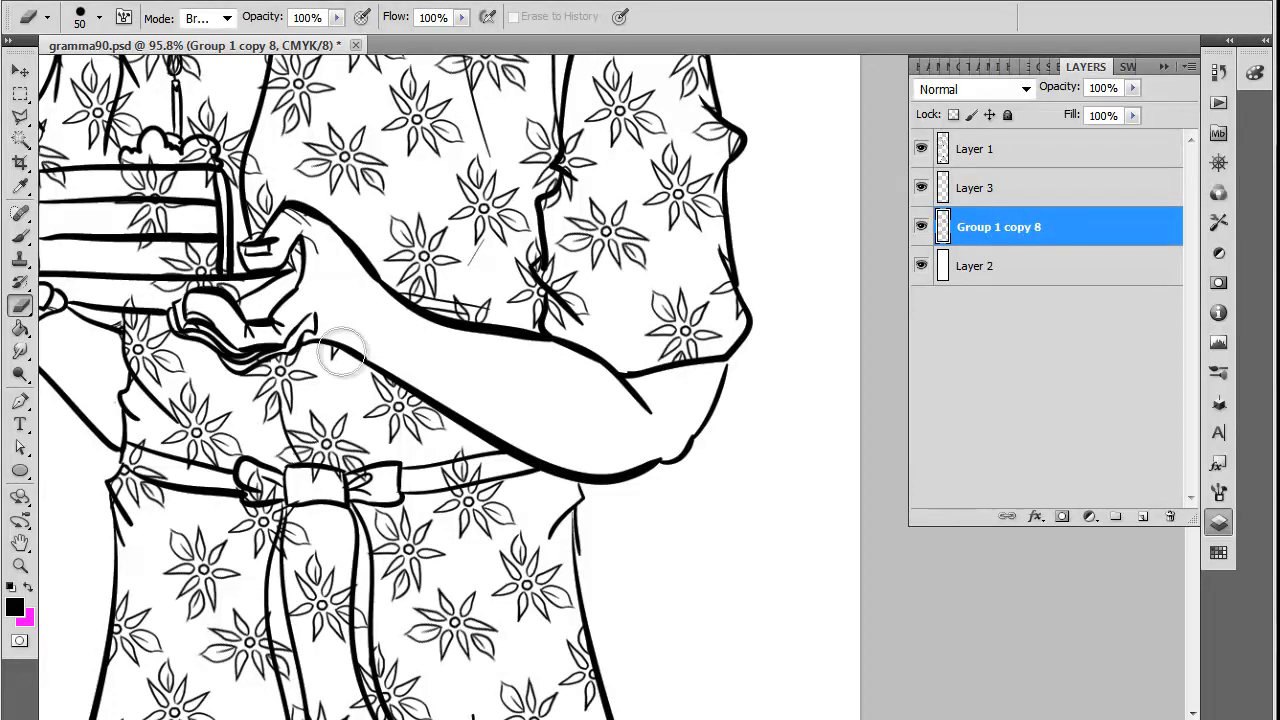
left_click_drag(668, 410, 693, 534)
left_click_drag(652, 376, 706, 577)
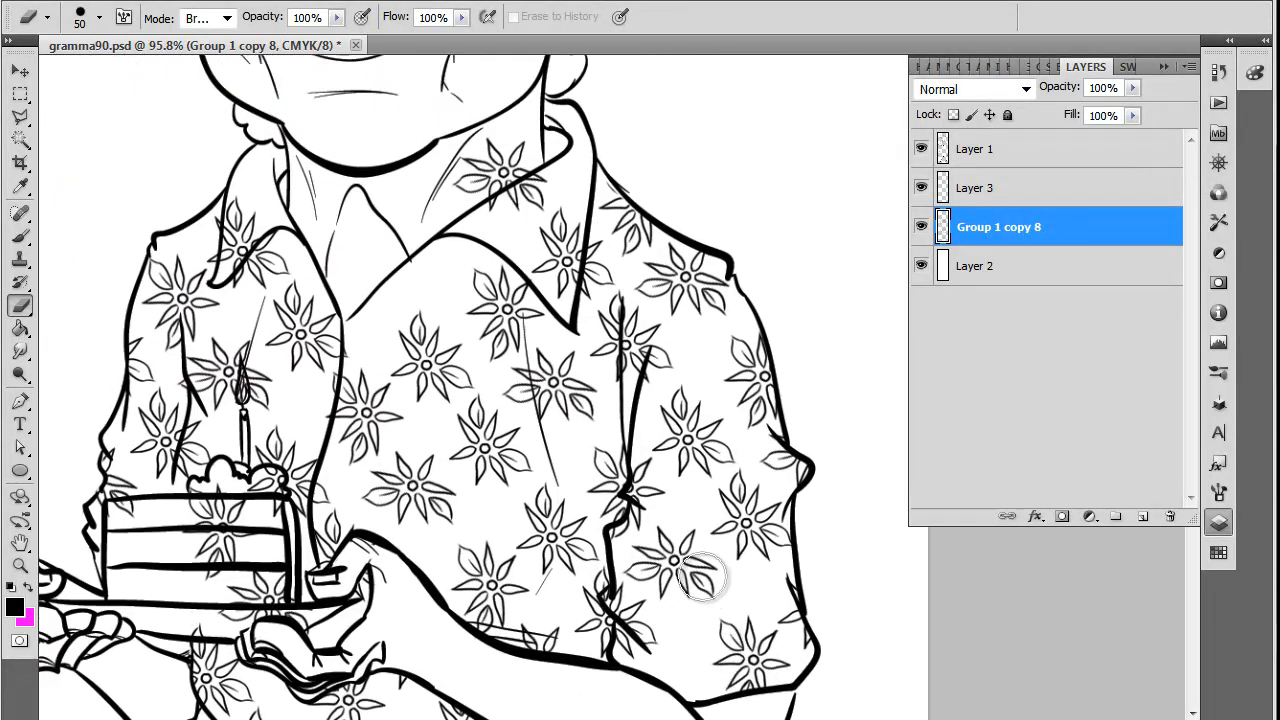
On Layer 3, erase the parts of the collar flower that overlap the neck
left_click_drag(519, 148, 557, 303)
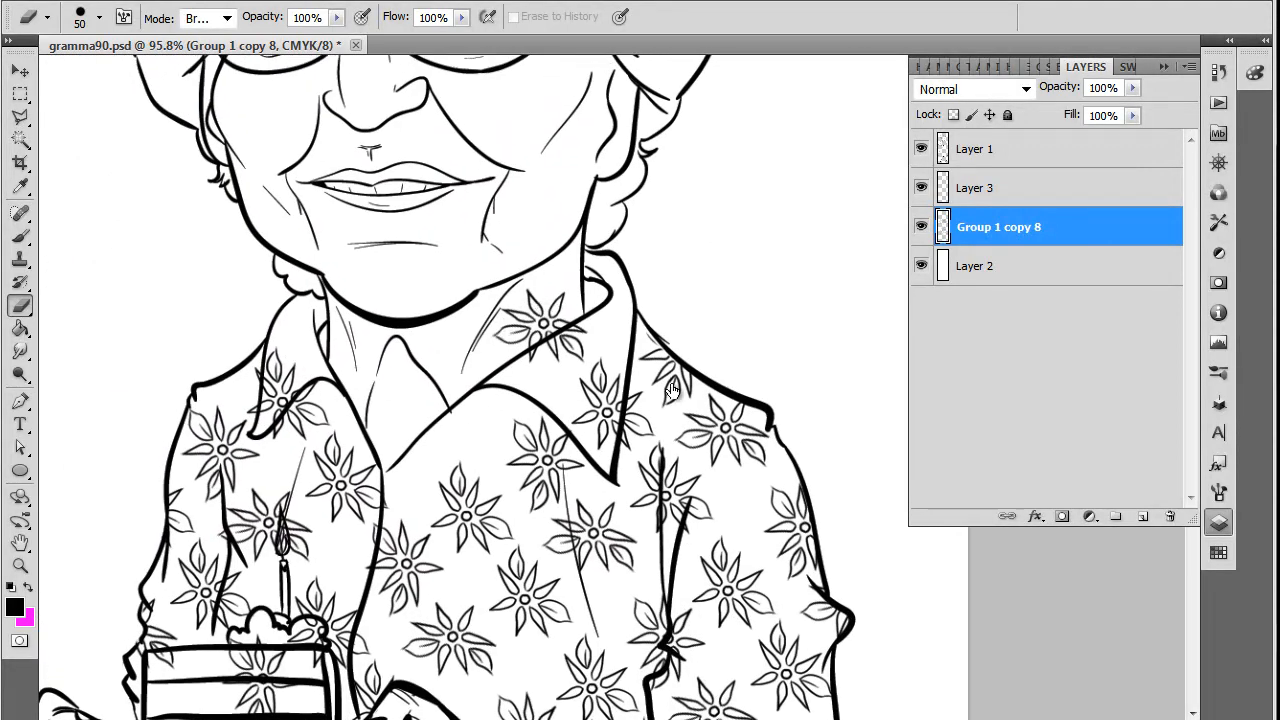
left_click(1020, 195)
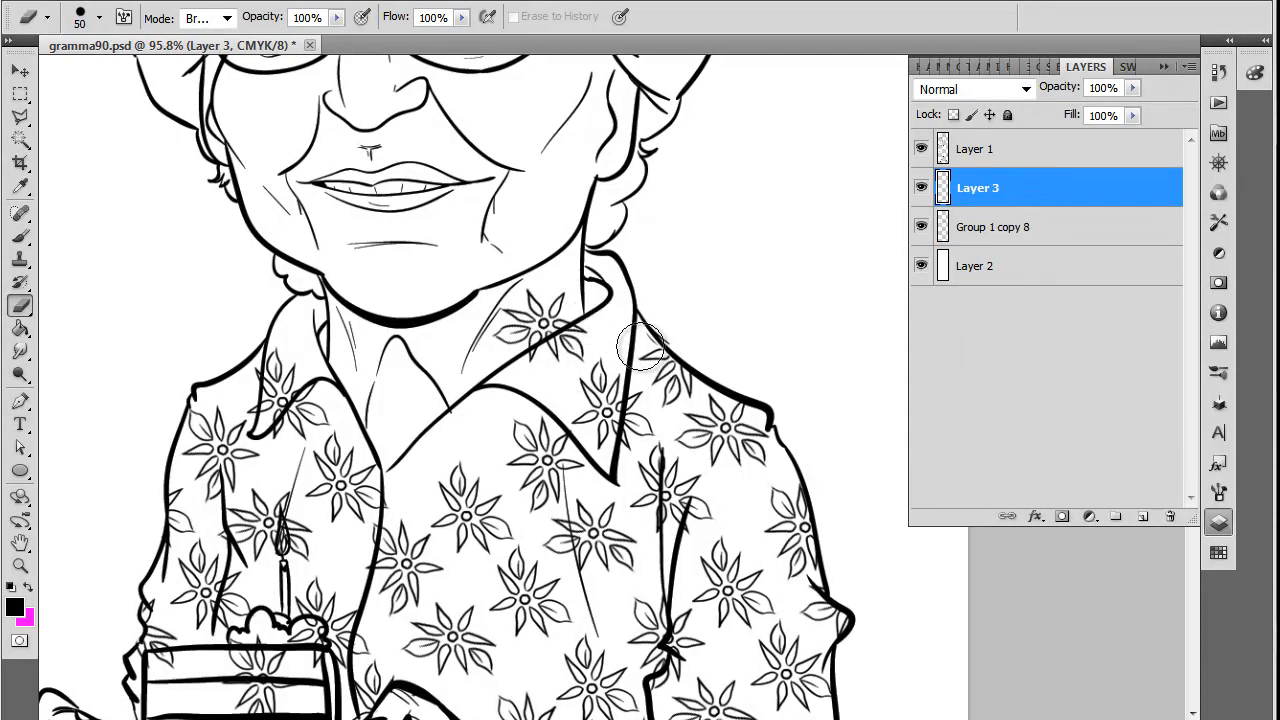
mouse_move(493, 323)
left_mouse_down()
mouse_move(554, 293)
mouse_move(579, 298)
mouse_move(494, 349)
mouse_move(564, 316)
left_mouse_up()
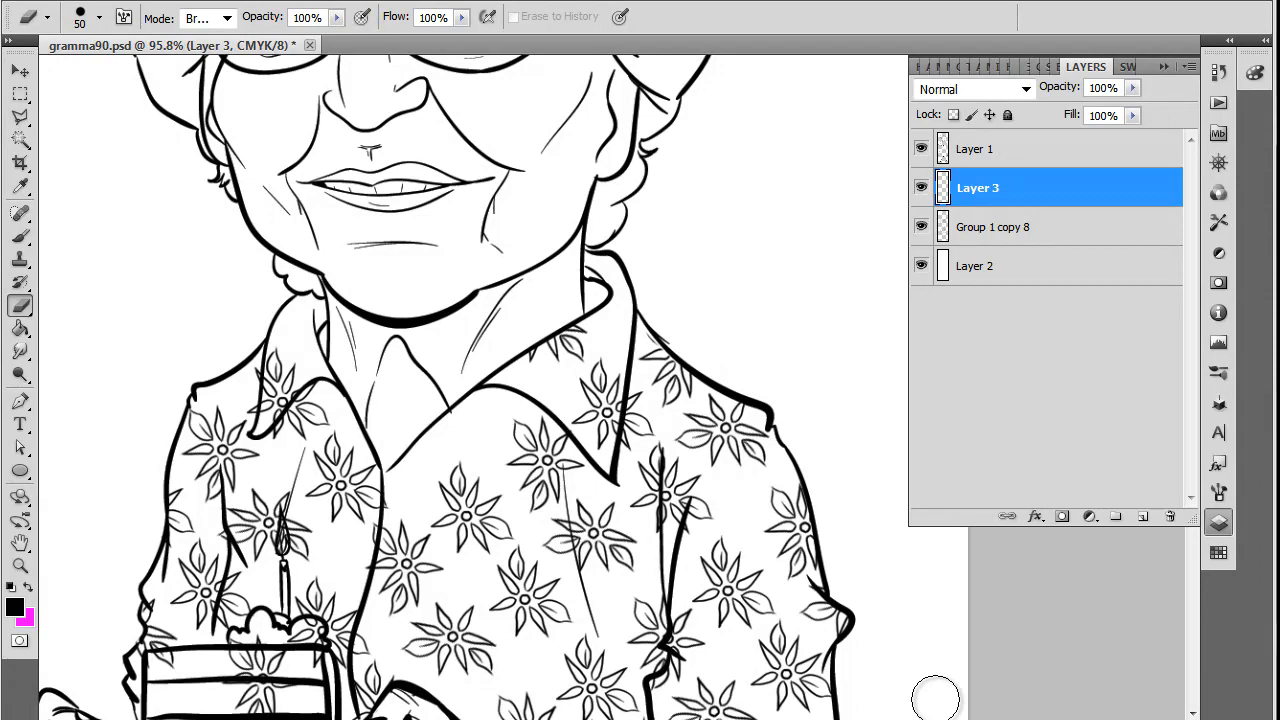
On the Group 1 copy 8 layer, erase the flowers covering the cake slice, its frosting and the plate
scroll(935, 698, "down", 2)
scroll(935, 698, "up", 2)
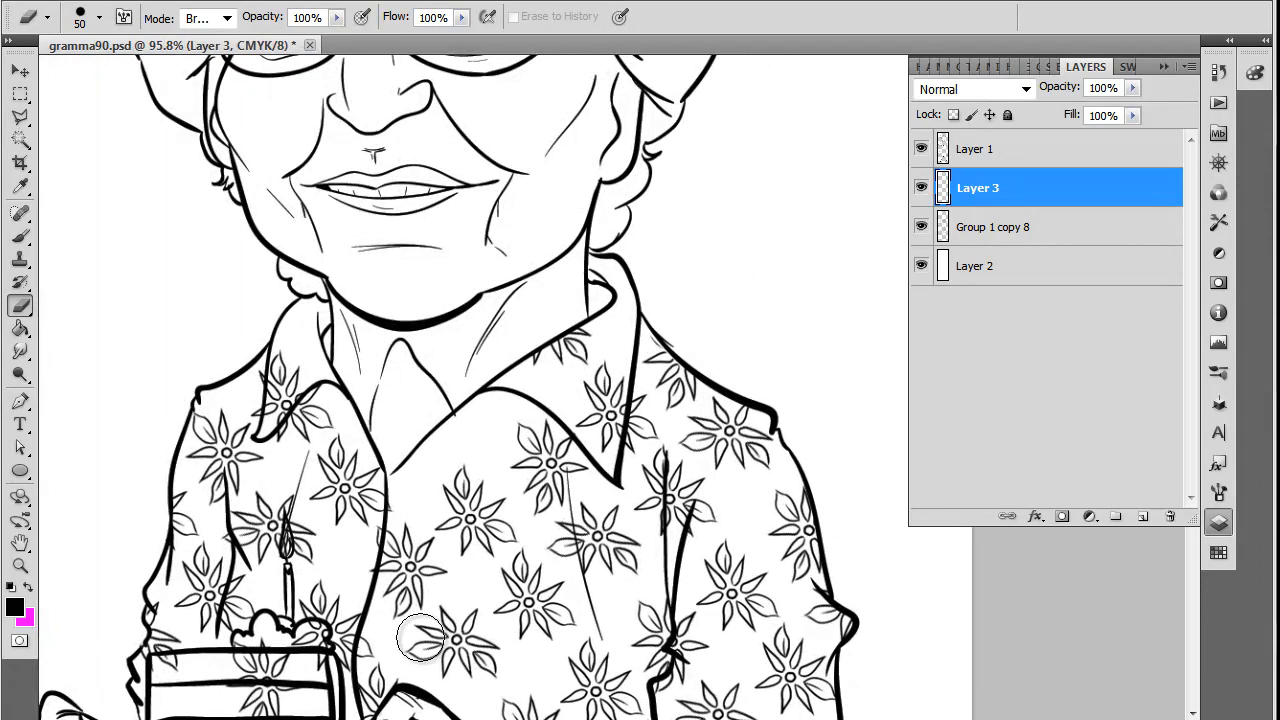
left_click_drag(428, 710, 498, 612)
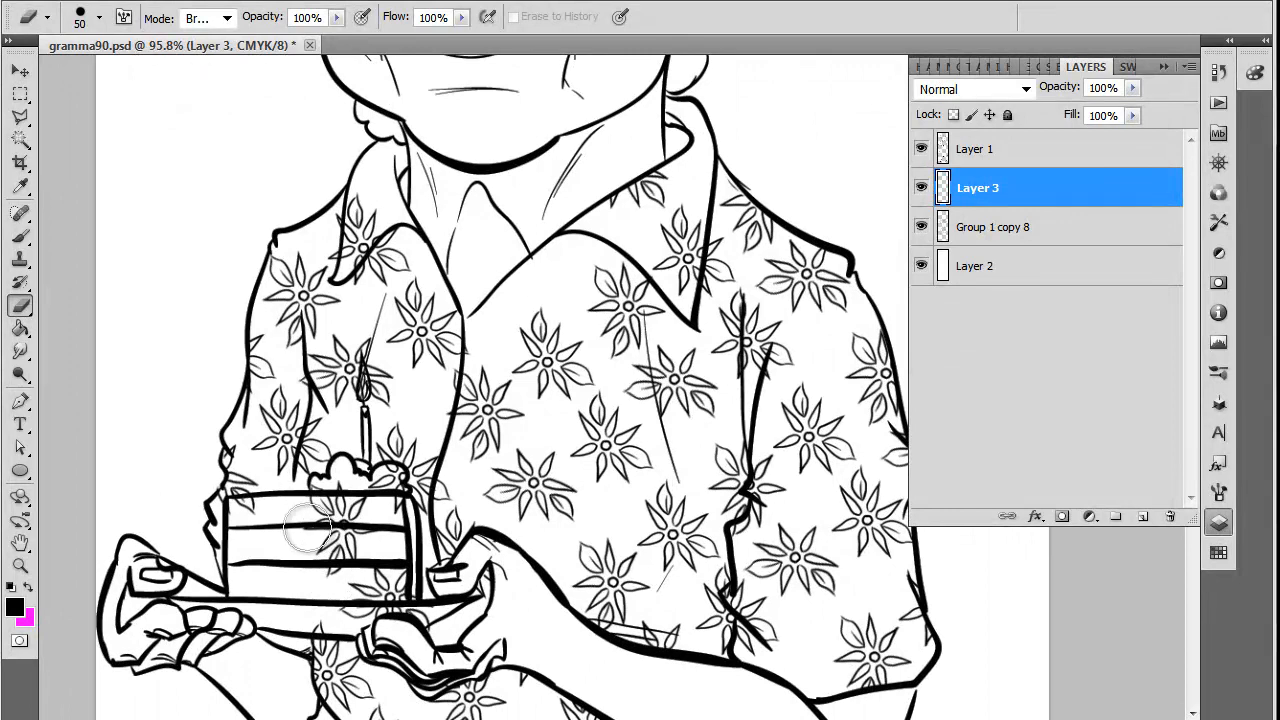
left_click(1000, 228)
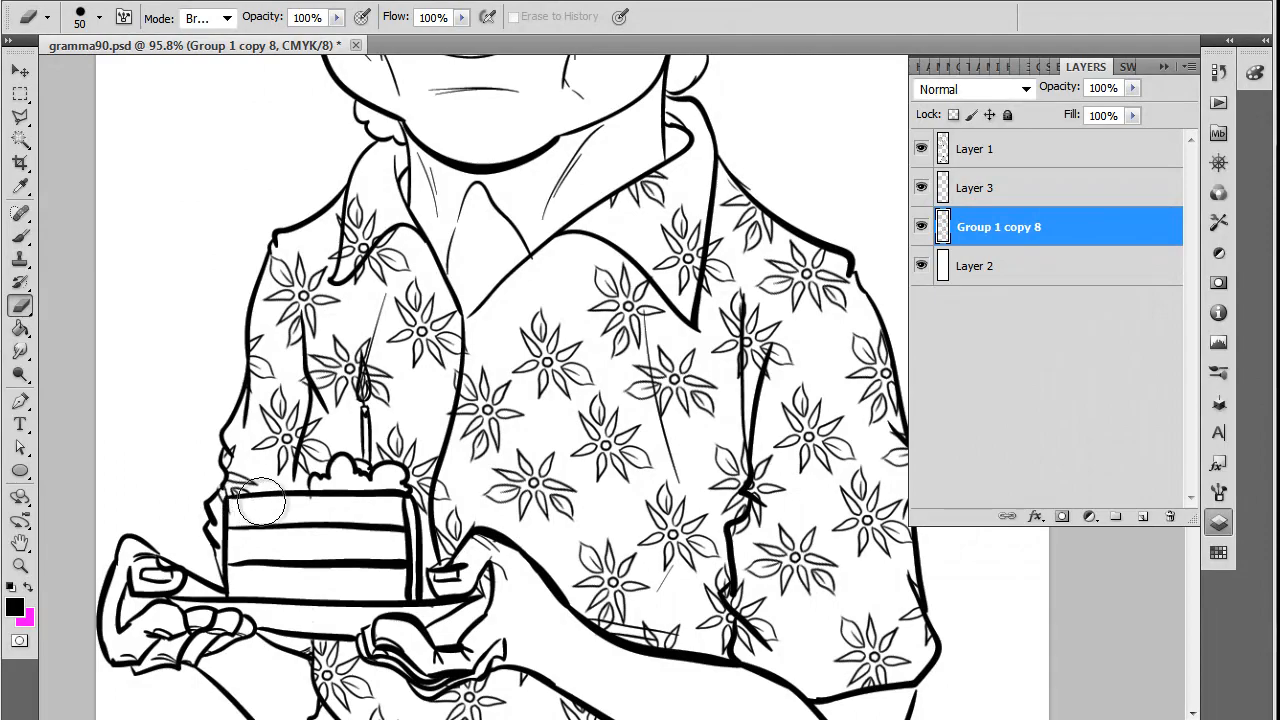
Examine the flower pattern across the whole dress from collar to hem
mouse_move(600, 624)
left_mouse_down()
mouse_move(597, 557)
mouse_move(628, 420)
left_mouse_up()
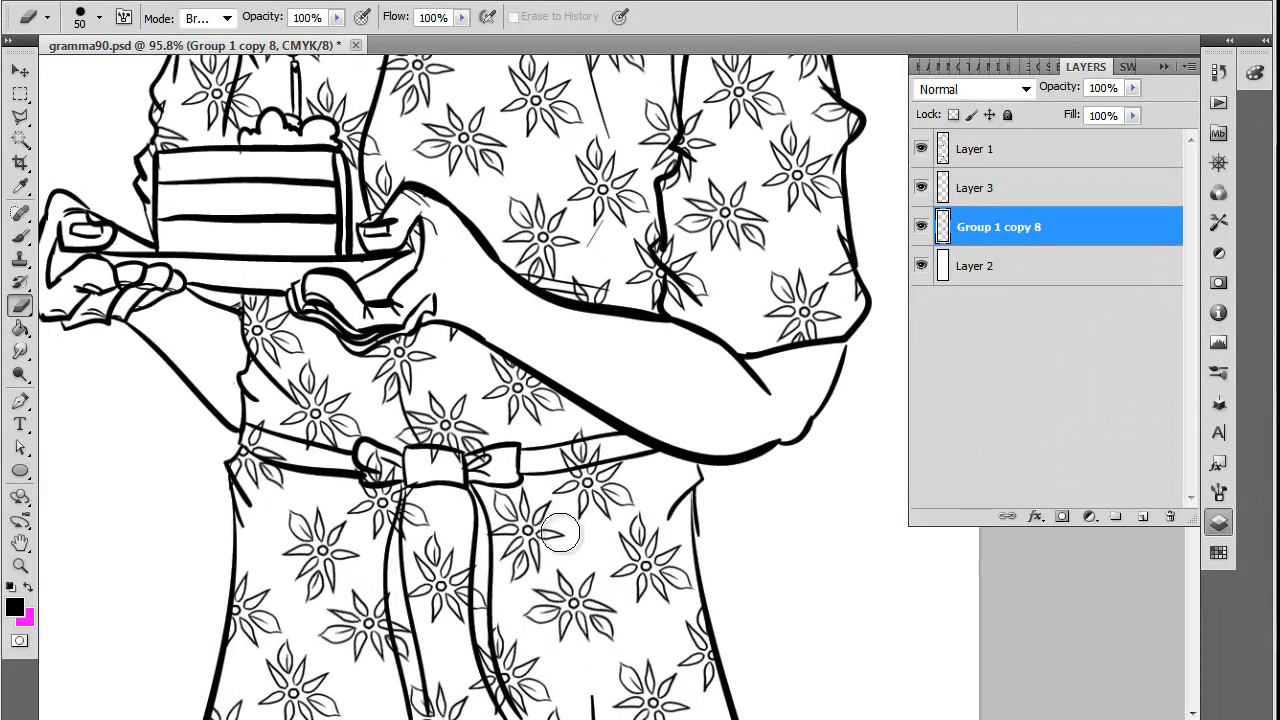
scroll(541, 641, "up", 1)
scroll(540, 640, "down", 8)
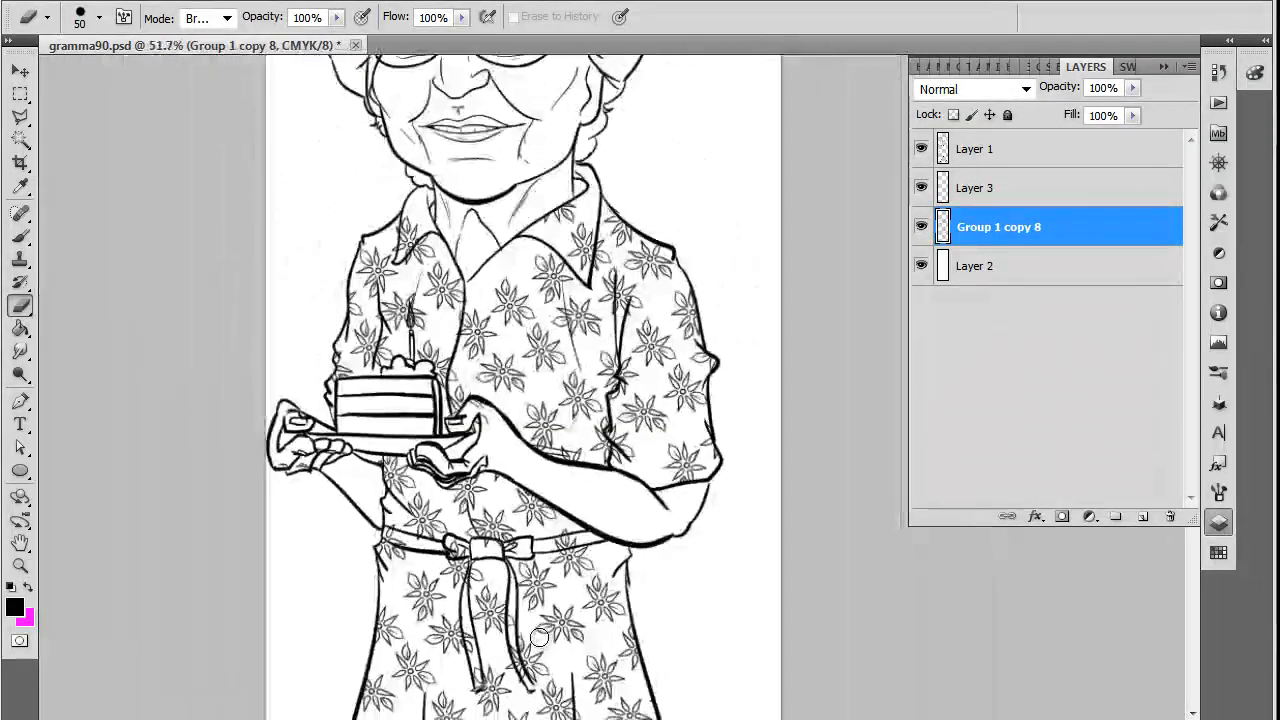
left_click_drag(729, 640, 800, 600)
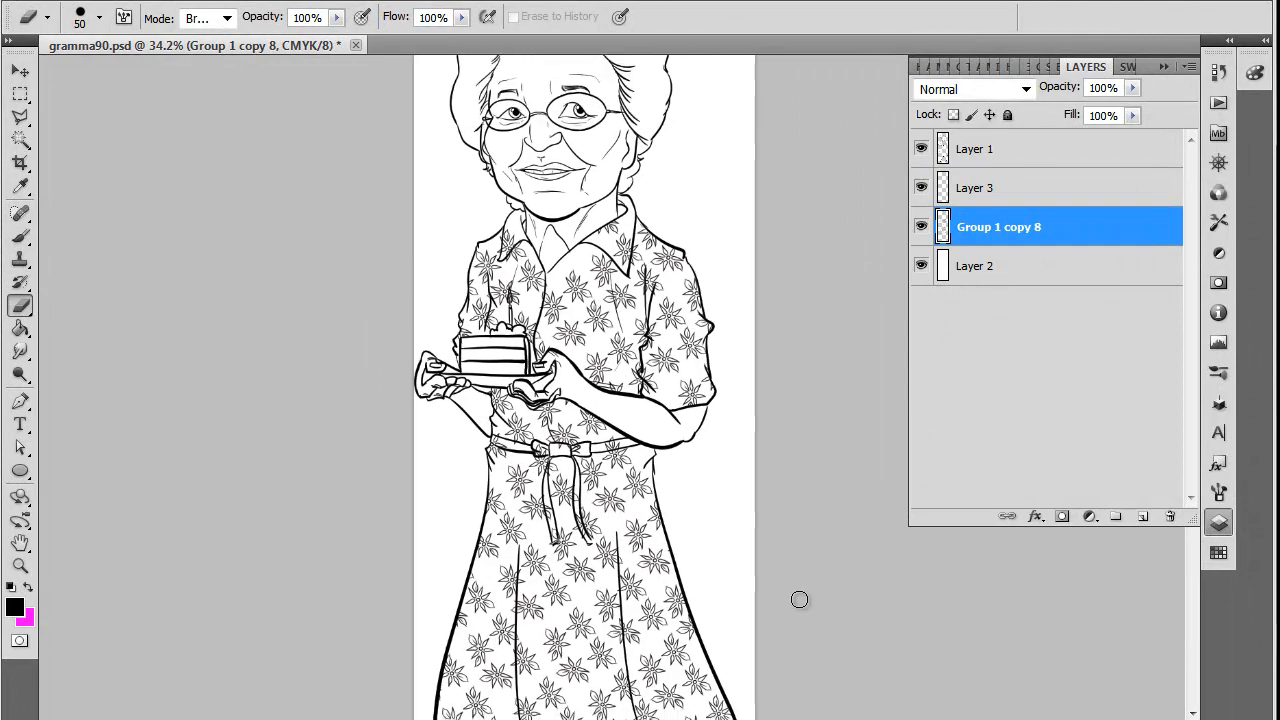
scroll(800, 654, "down", 3)
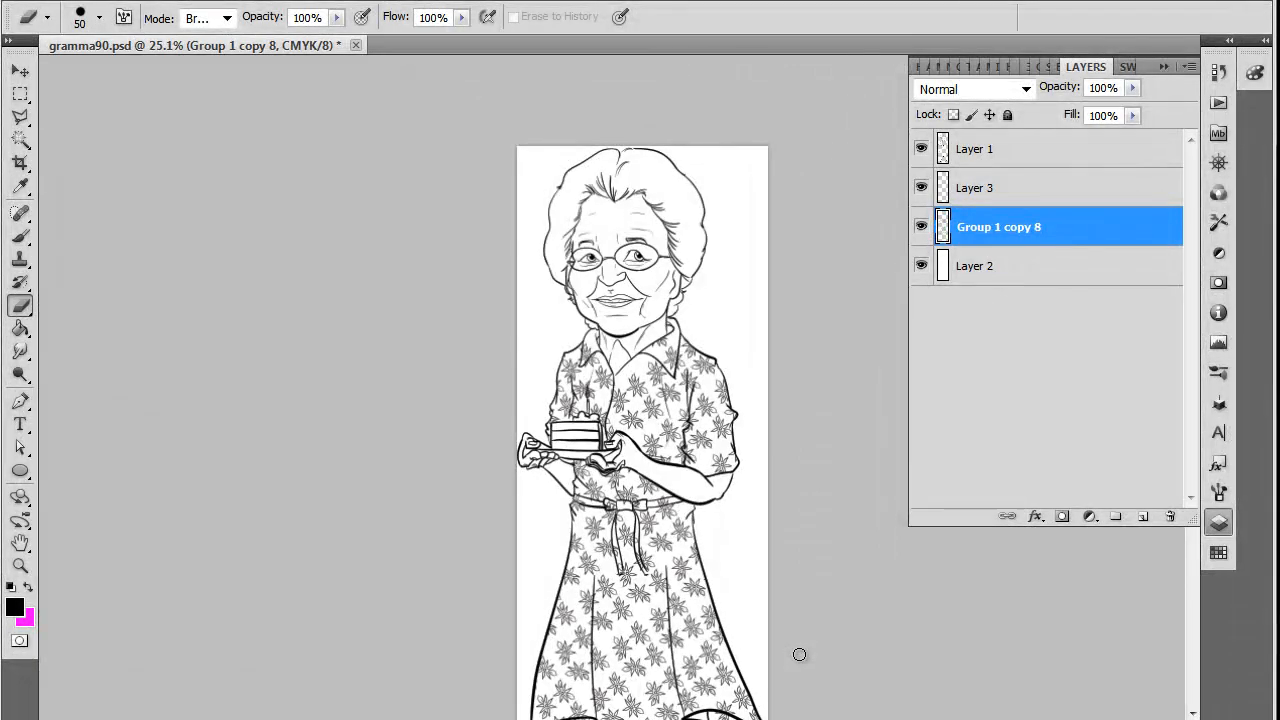
left_click_drag(837, 639, 826, 566)
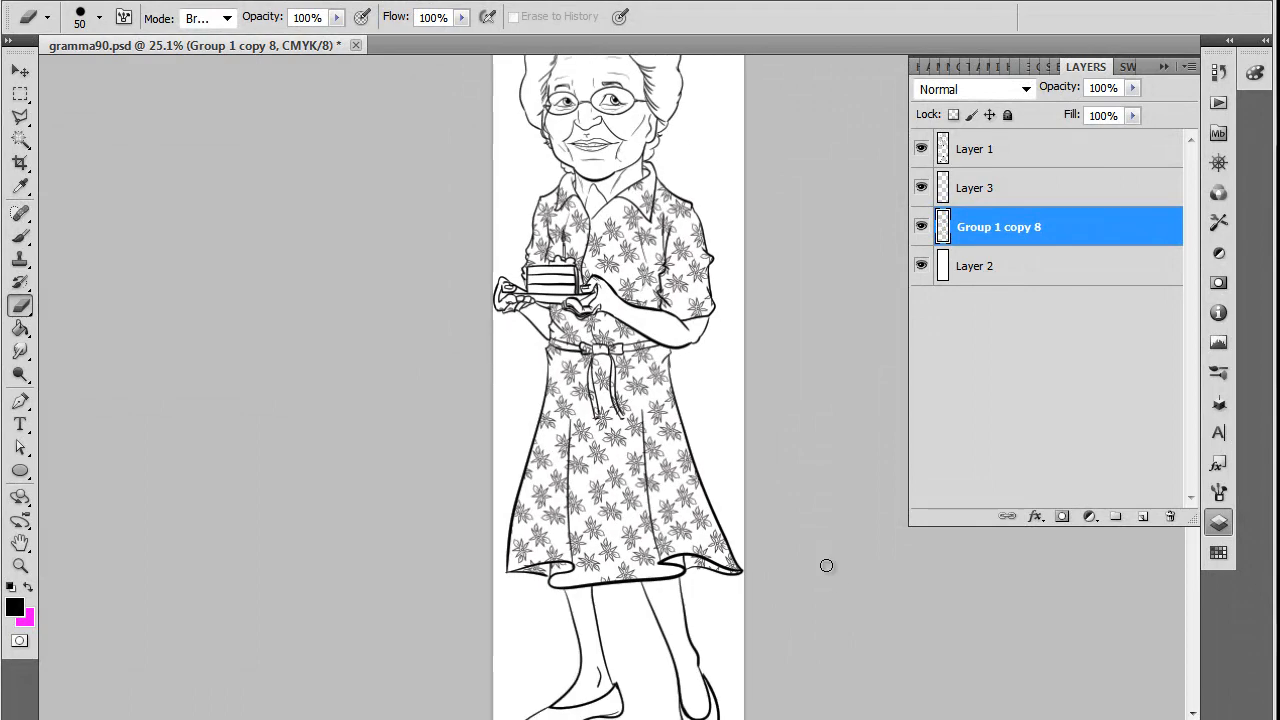
scroll(835, 635, "up", 1)
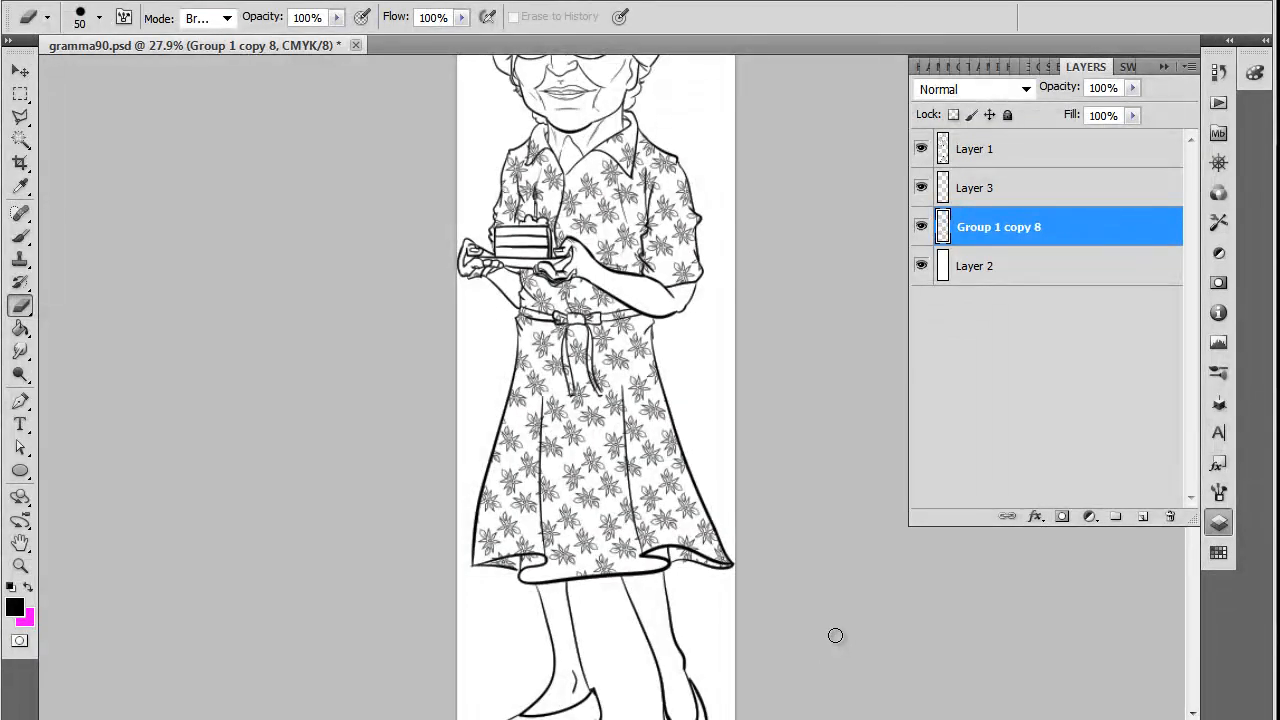